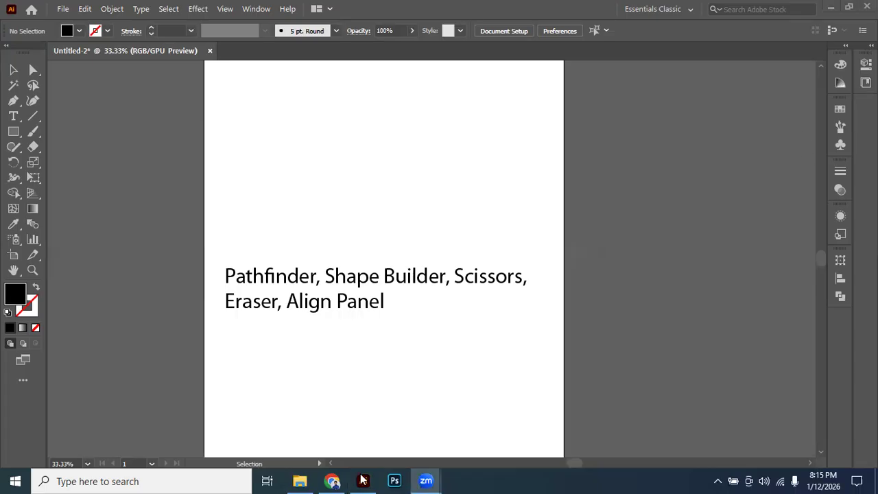
# Move the two-line topic text up so it slightly overhangs the artboard's left edge.
pyautogui.click(366, 300)
pyautogui.scroll(-1, 367, 302)
pyautogui.moveTo(401, 282); pyautogui.dragTo(379, 222)
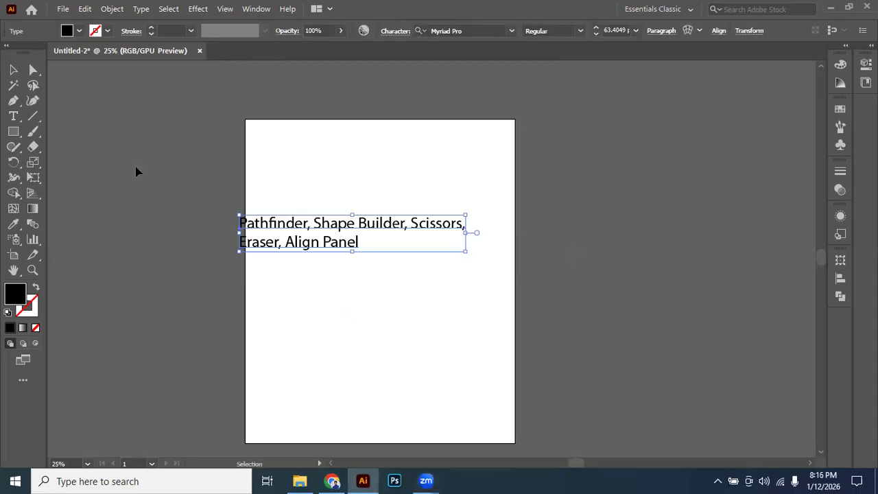
pyautogui.click(344, 300)
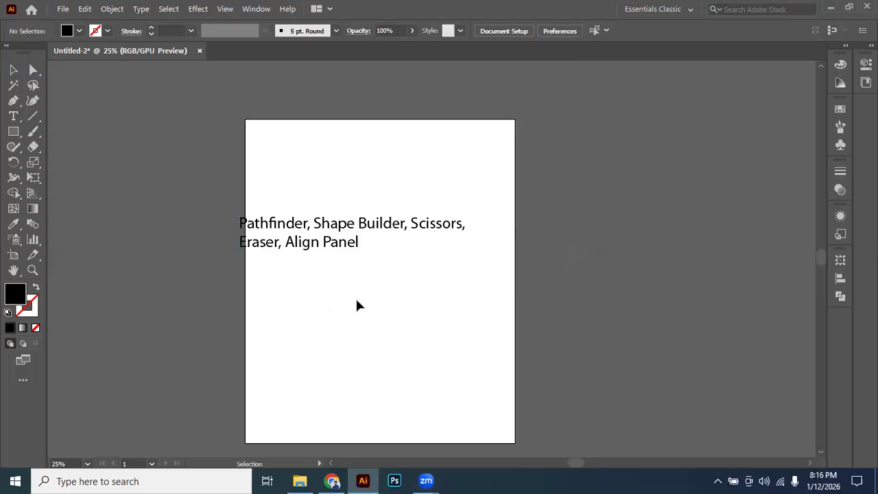
pyautogui.click(337, 236)
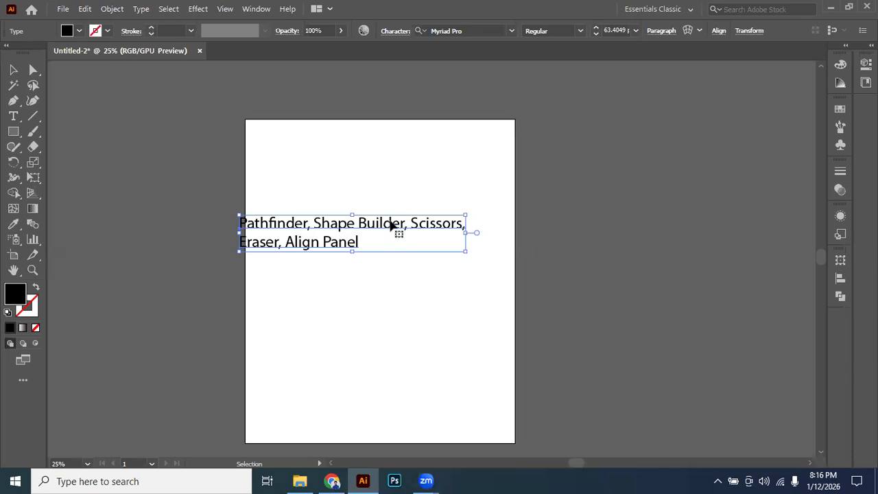
pyautogui.hscroll(-2, 388, 228)
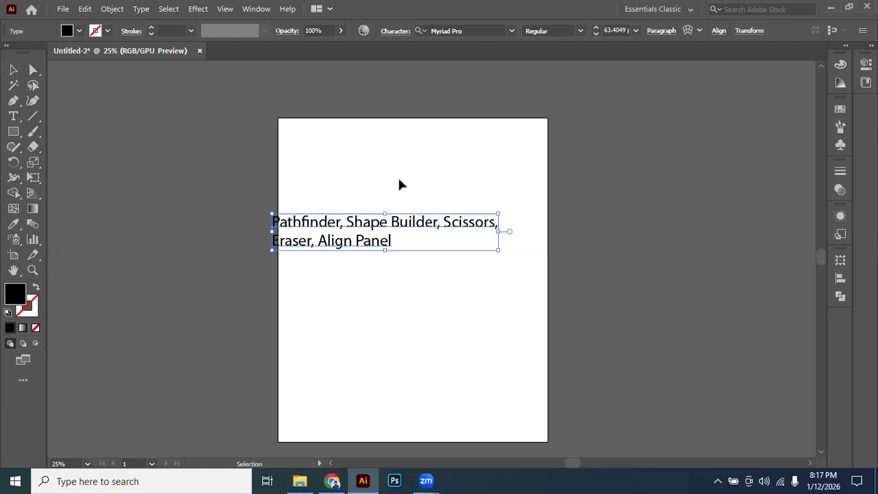
# Move the topic text off the artboard onto the pasteboard to its left and fill it white (FFFFFF).
pyautogui.hotkey('ctrl', 'shift', 'a')
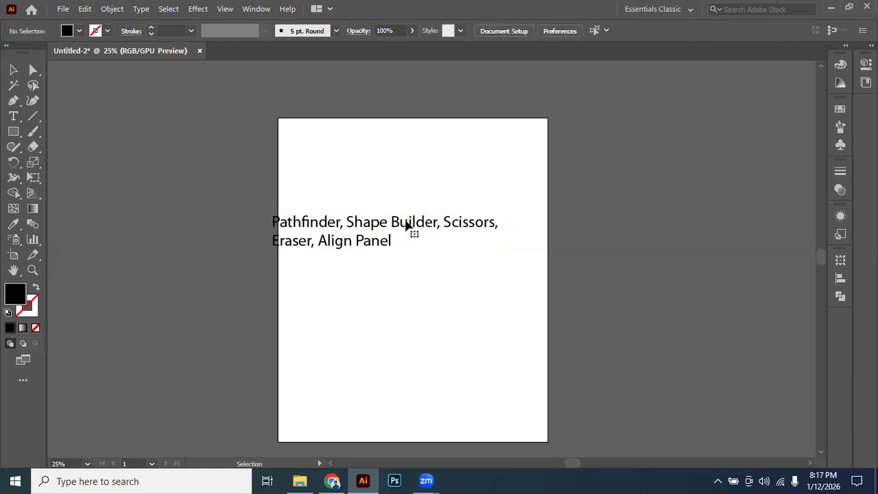
pyautogui.hotkey('ctrl', 'a')
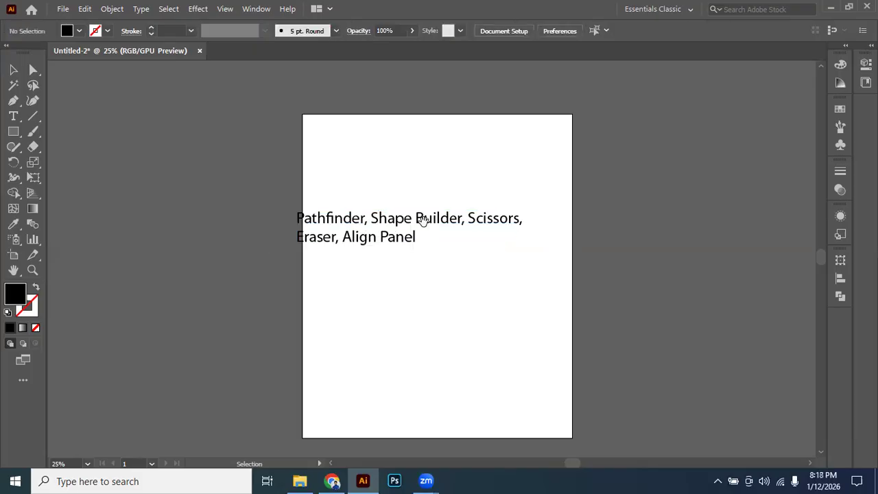
pyautogui.click(320, 233)
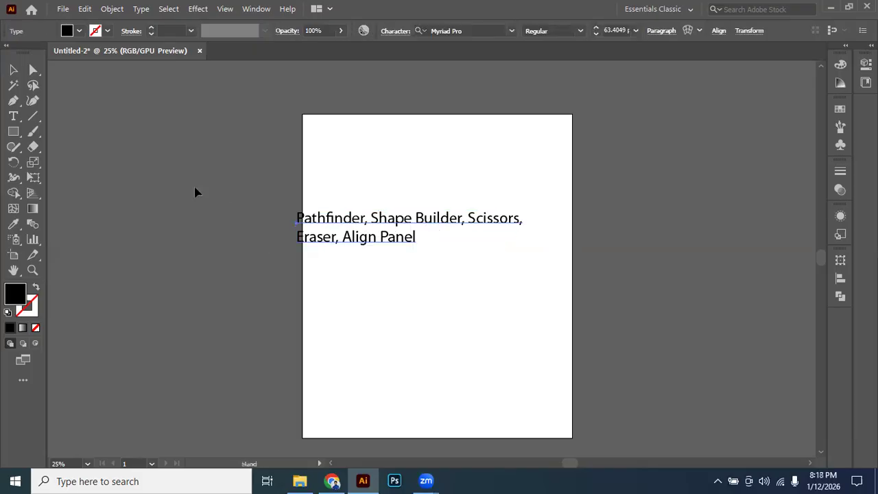
pyautogui.hotkey('ctrl', 'z')
pyautogui.moveTo(467, 243); pyautogui.dragTo(178, 192)
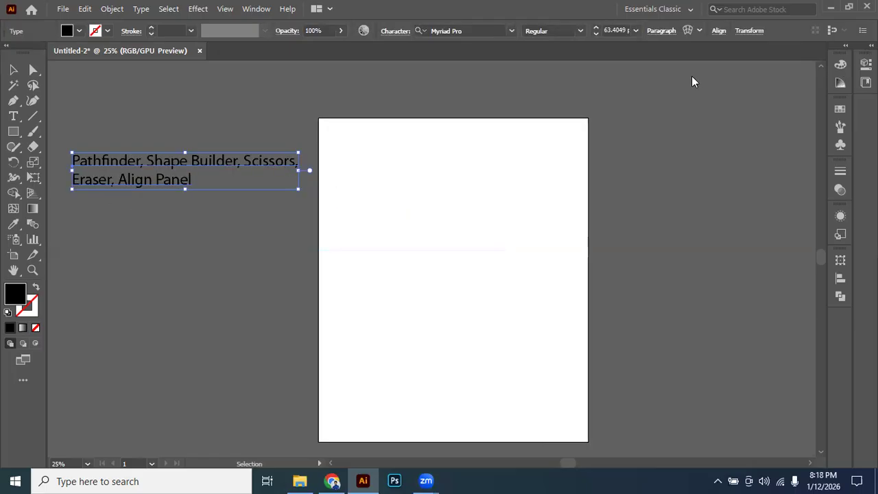
pyautogui.click(471, 250)
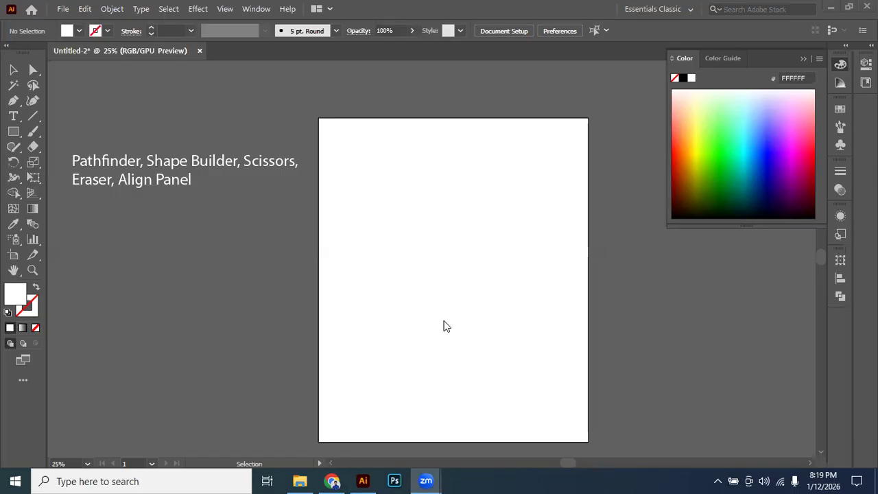
pyautogui.click(364, 479)
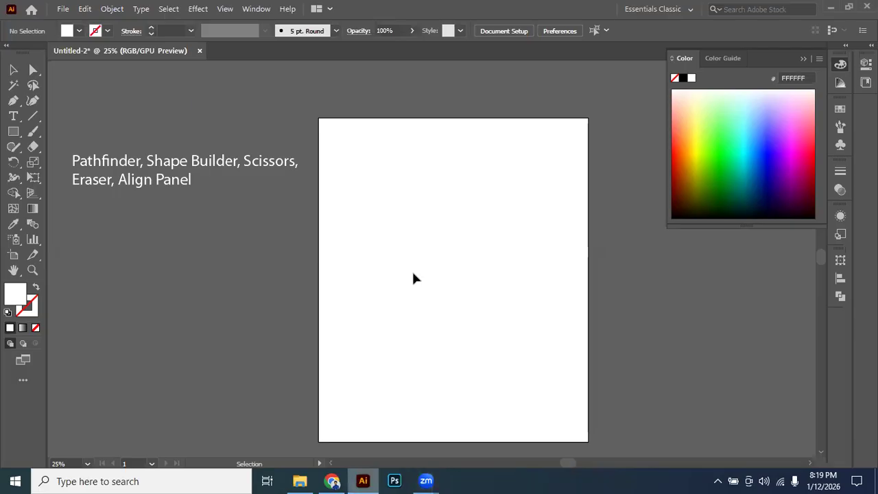
pyautogui.click(258, 172)
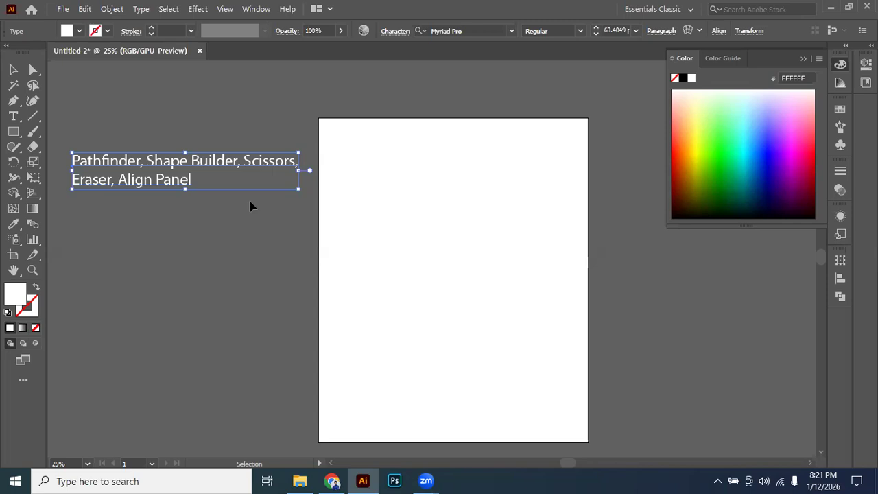
pyautogui.click(337, 144)
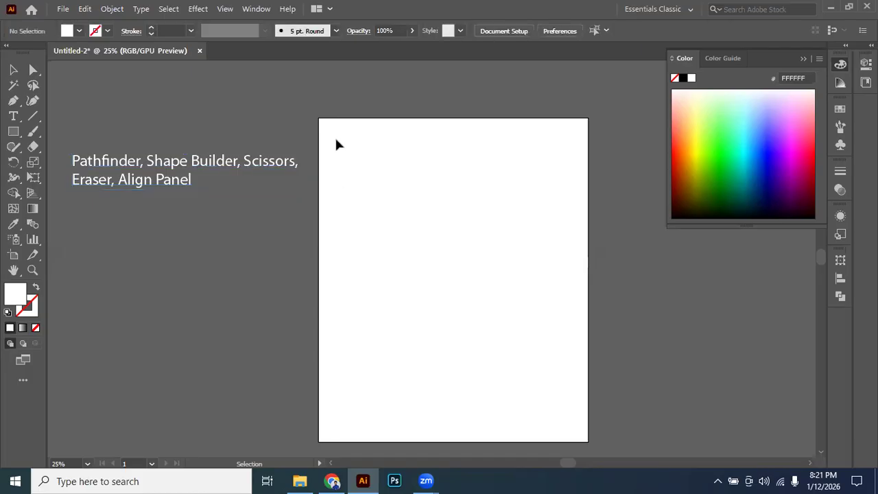
pyautogui.moveTo(319, 148); pyautogui.dragTo(110, 216)
pyautogui.click(77, 140)
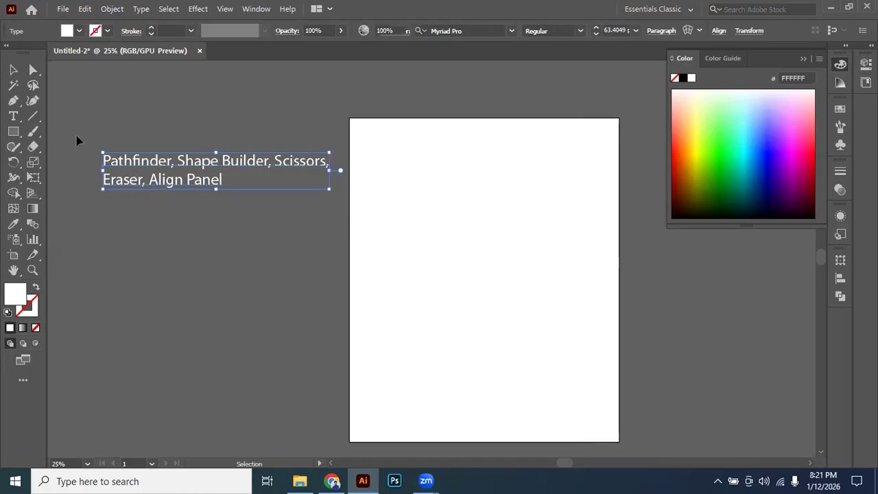
pyautogui.moveTo(210, 188); pyautogui.dragTo(343, 196)
pyautogui.click(261, 191)
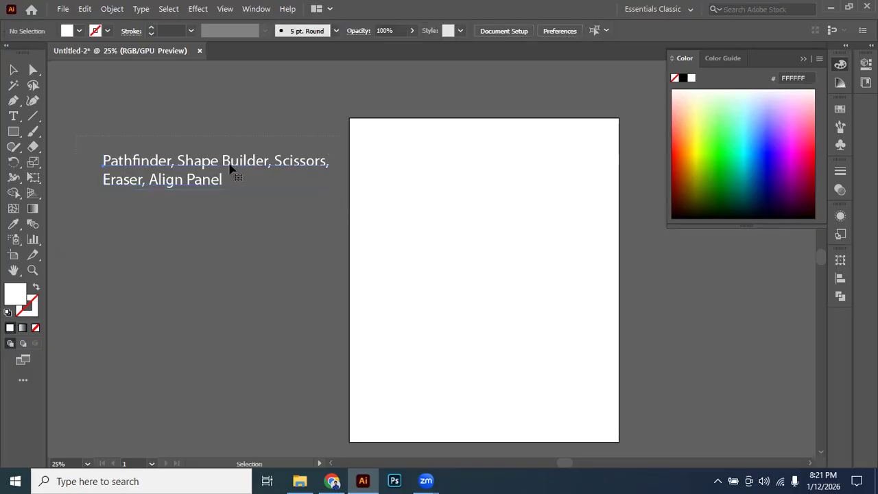
# Nudge the topic text slightly higher on the pasteboard beside the artboard.
pyautogui.click(230, 168)
pyautogui.moveTo(217, 158); pyautogui.dragTo(210, 146)
pyautogui.click(241, 214)
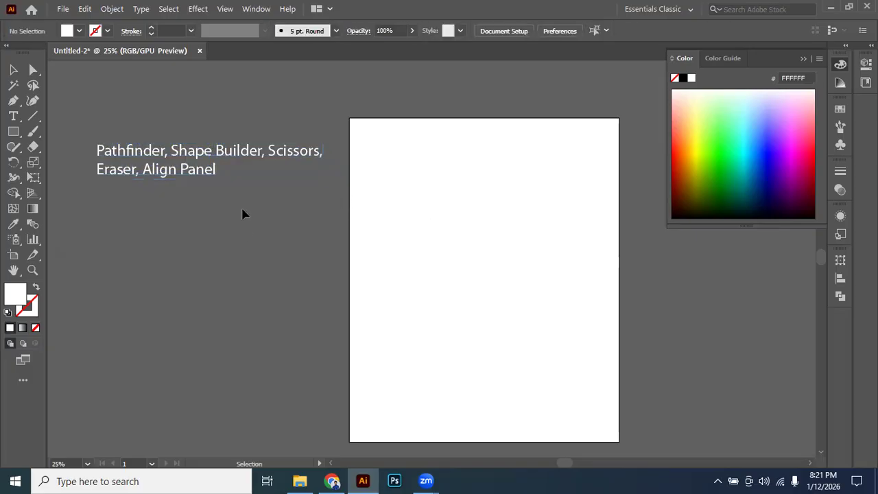
pyautogui.press('space')
pyautogui.moveTo(195, 162); pyautogui.dragTo(195, 158)
pyautogui.click(273, 221)
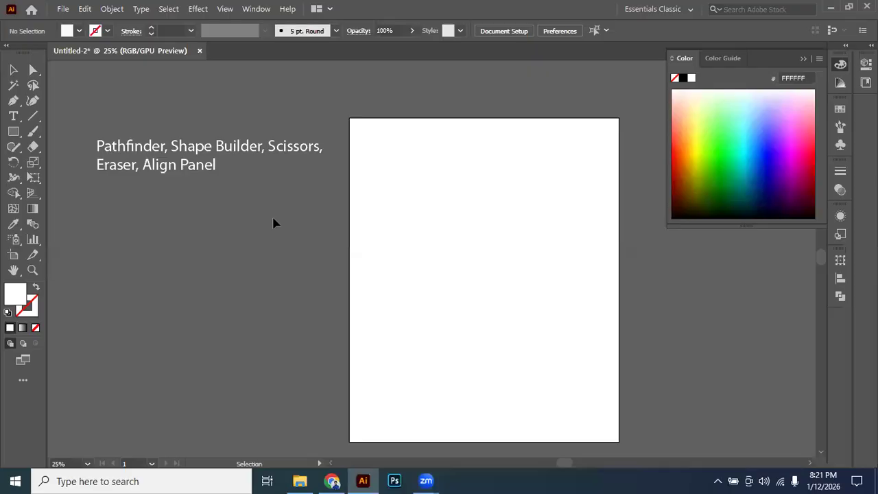
pyautogui.click(256, 157)
# Open the DYD 48 Batch 4 mentoring class PDF from Downloads, read through its class schedule, and return to Illustrator.
pyautogui.click(299, 481)
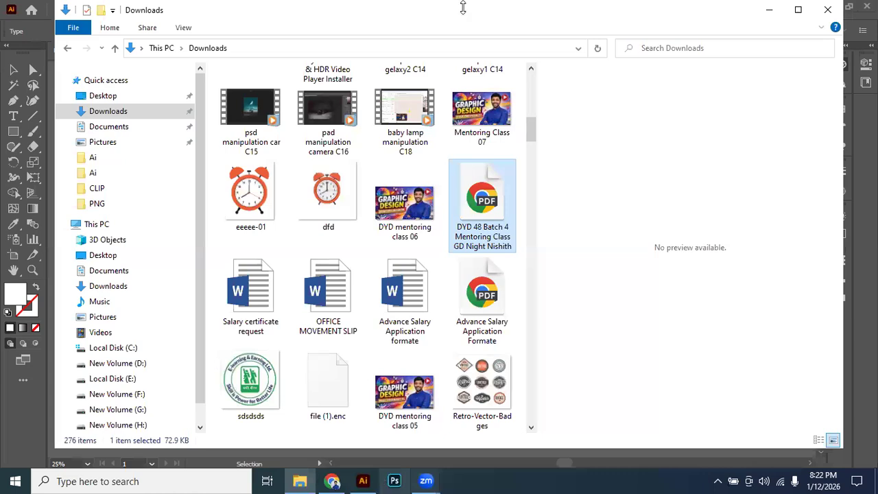
pyautogui.press('Return')
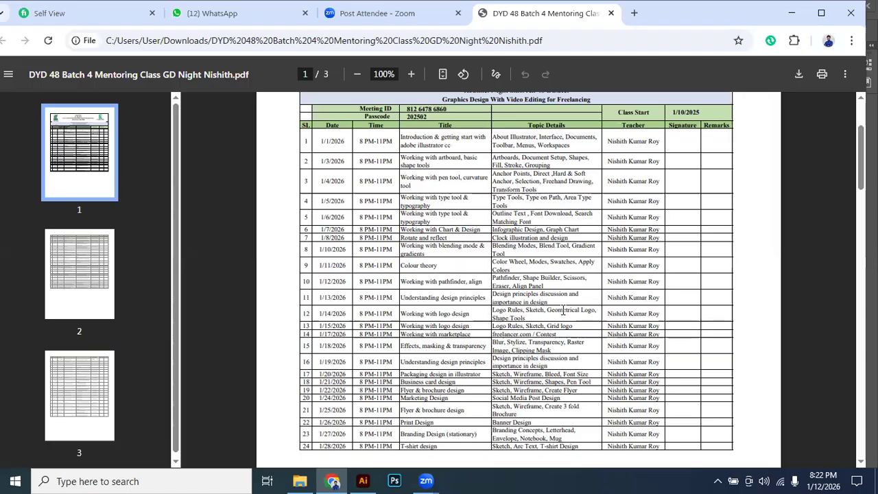
pyautogui.scroll(-2, 563, 310)
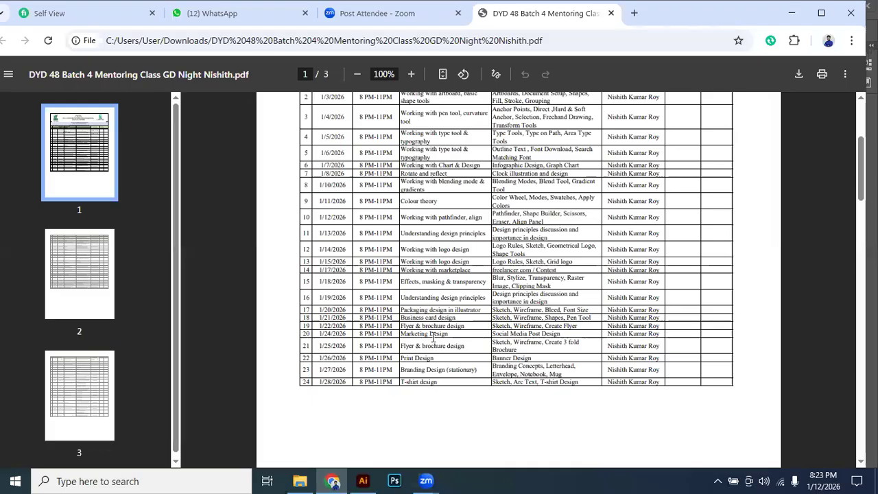
pyautogui.scroll(-1, 432, 309)
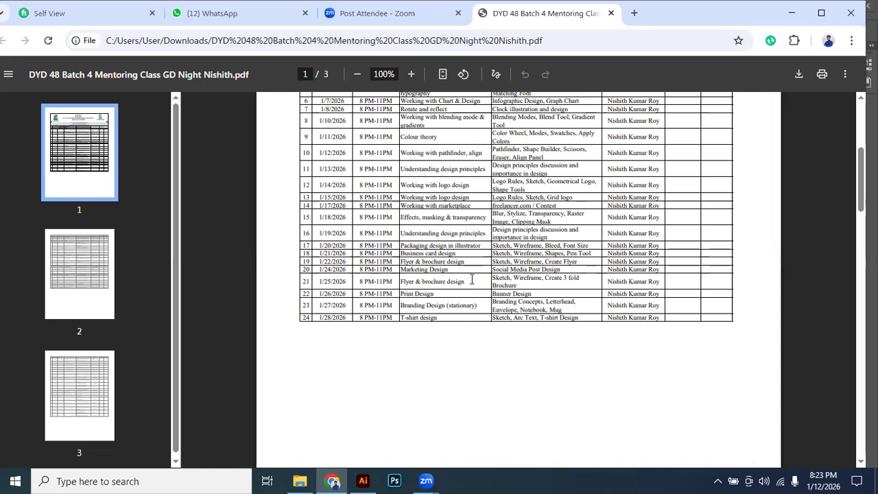
pyautogui.scroll(2, 485, 248)
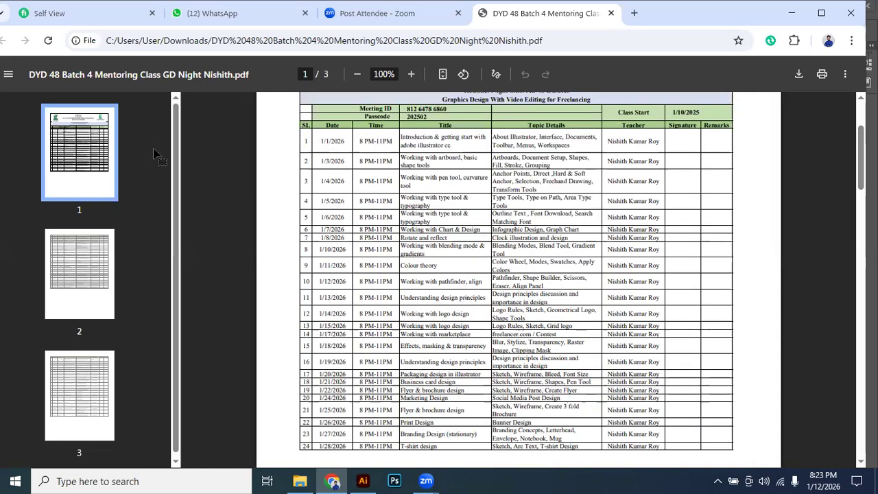
pyautogui.hotkey('alt', 'Tab')
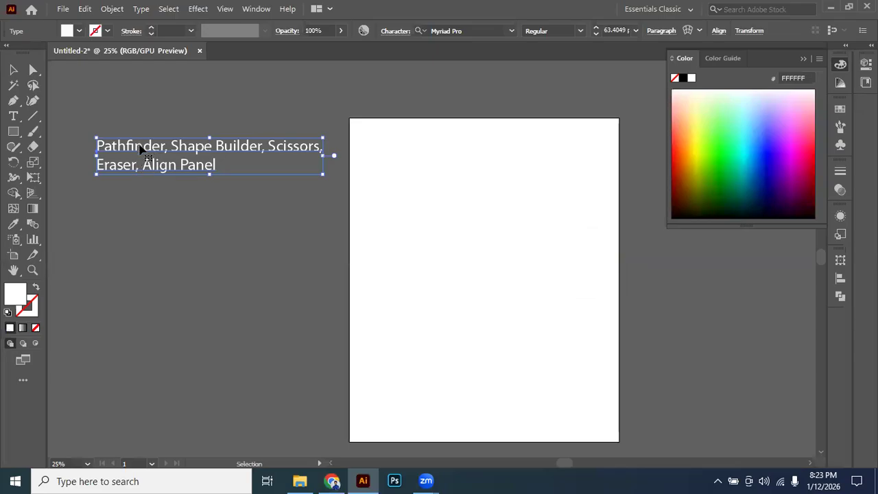
pyautogui.click(177, 229)
pyautogui.scroll(-1, 206, 212)
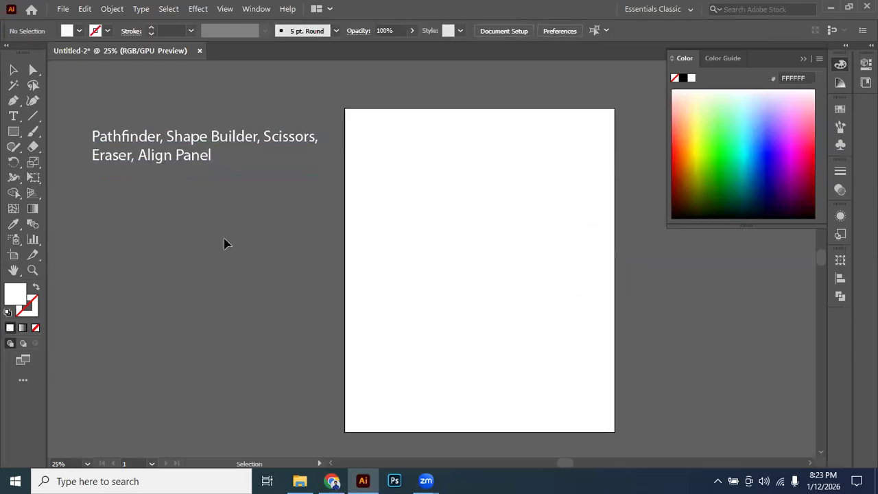
# Bring up the class schedule PDF in Chrome again and switch to the Zoom Meeting window.
pyautogui.click(332, 481)
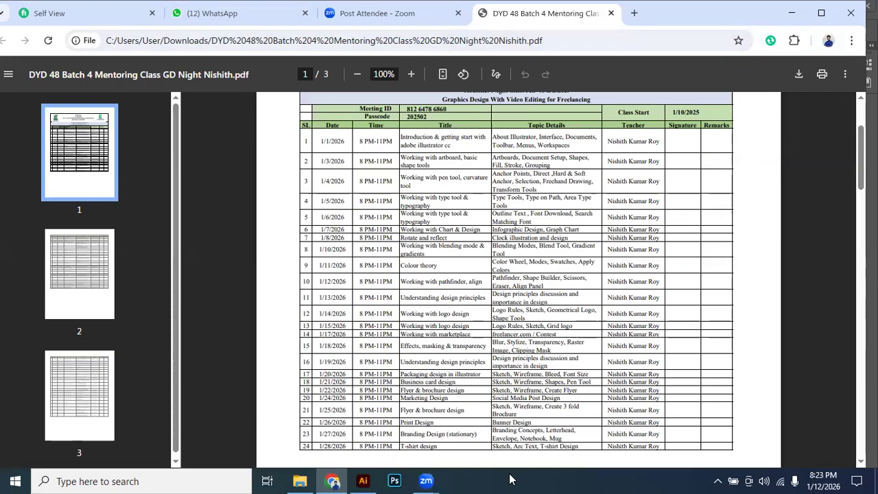
pyautogui.moveTo(429, 481)
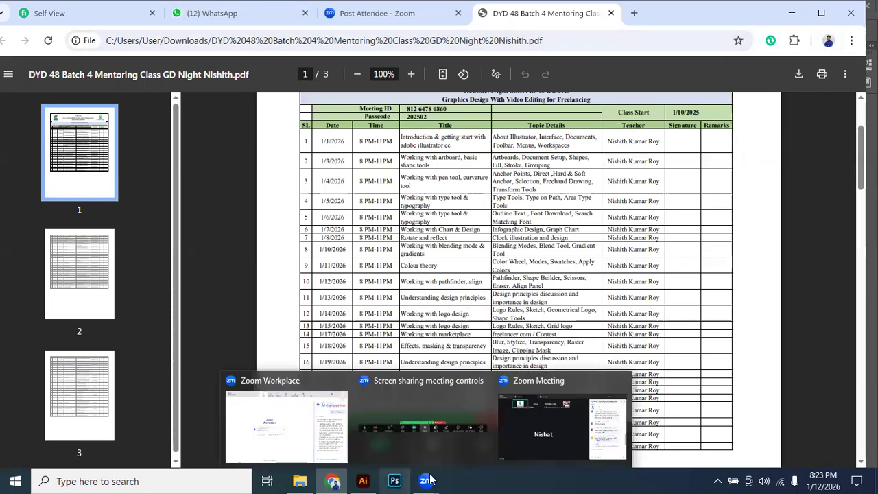
pyautogui.click(580, 405)
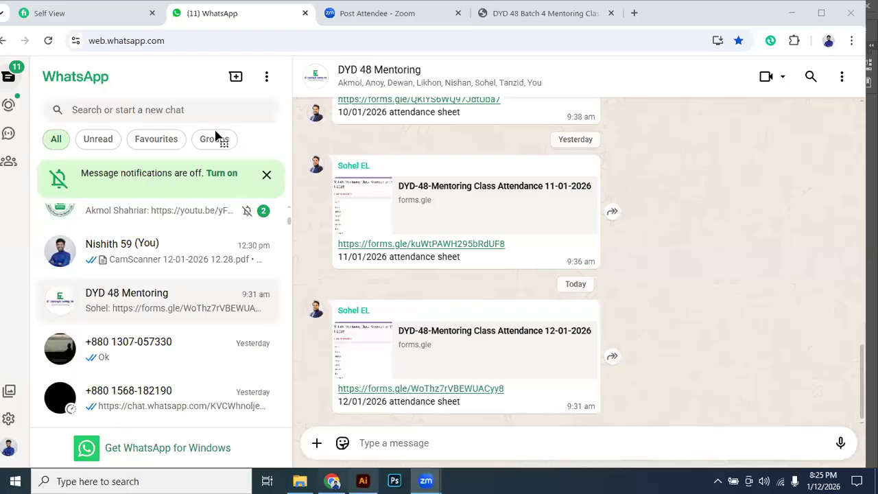
# Switch back to Illustrator, open the Pathfinder panel and place it floating beside the artboard's upper right corner.
pyautogui.hotkey('alt', 'Tab')
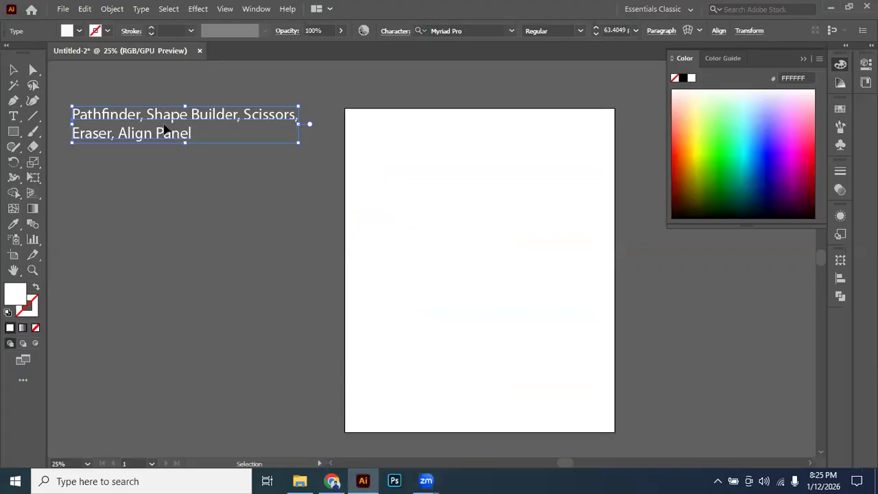
pyautogui.click(405, 186)
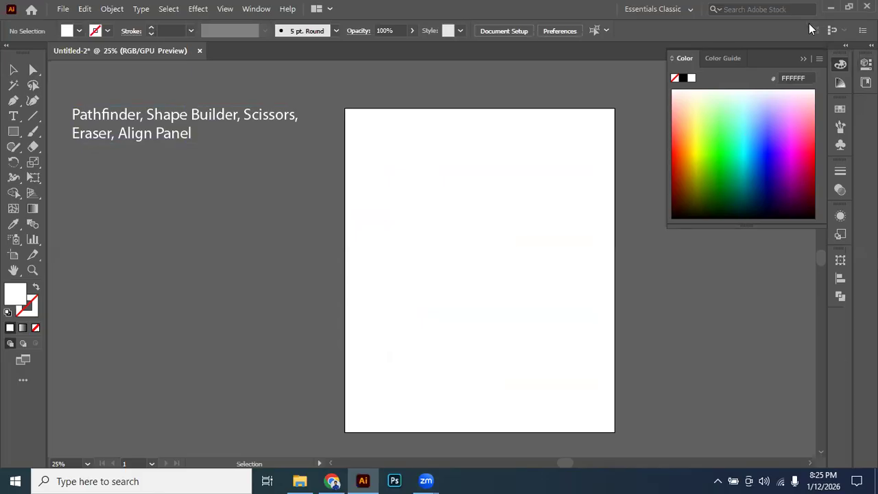
pyautogui.click(684, 10)
pyautogui.click(683, 10)
pyautogui.click(256, 10)
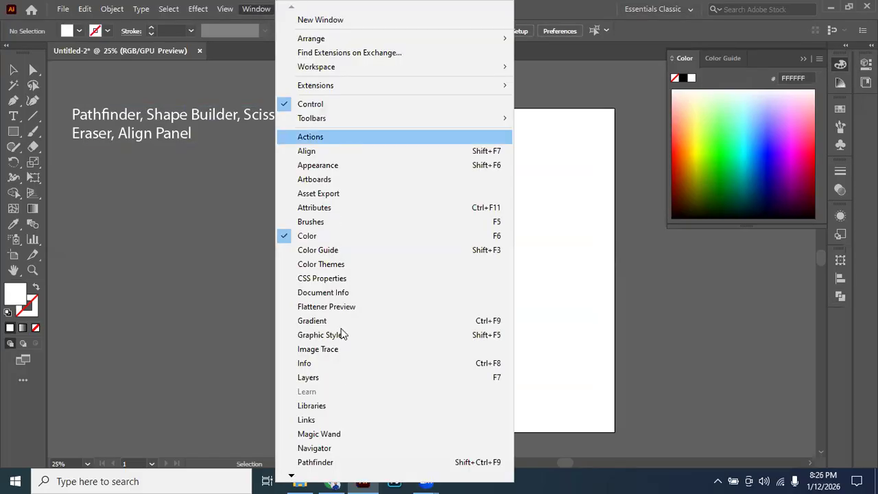
pyautogui.click(320, 464)
pyautogui.moveTo(792, 255); pyautogui.dragTo(735, 108)
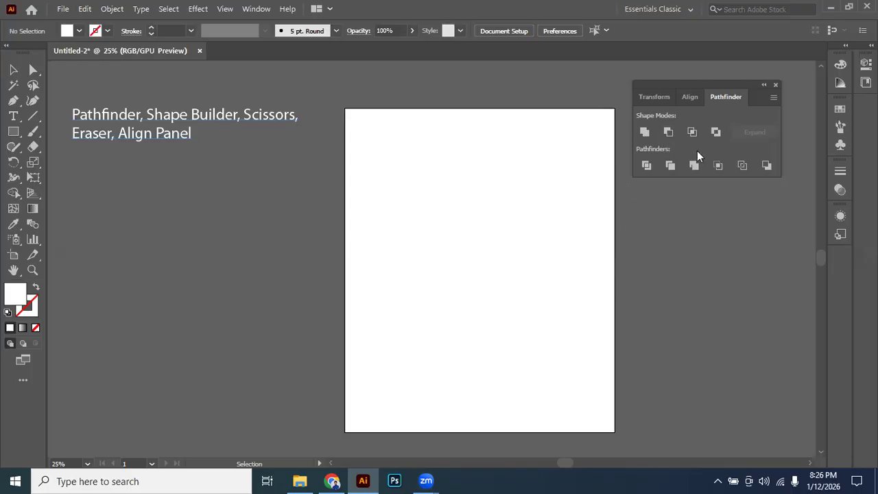
pyautogui.click(14, 131)
pyautogui.moveTo(172, 200); pyautogui.dragTo(271, 253)
pyautogui.press('v')
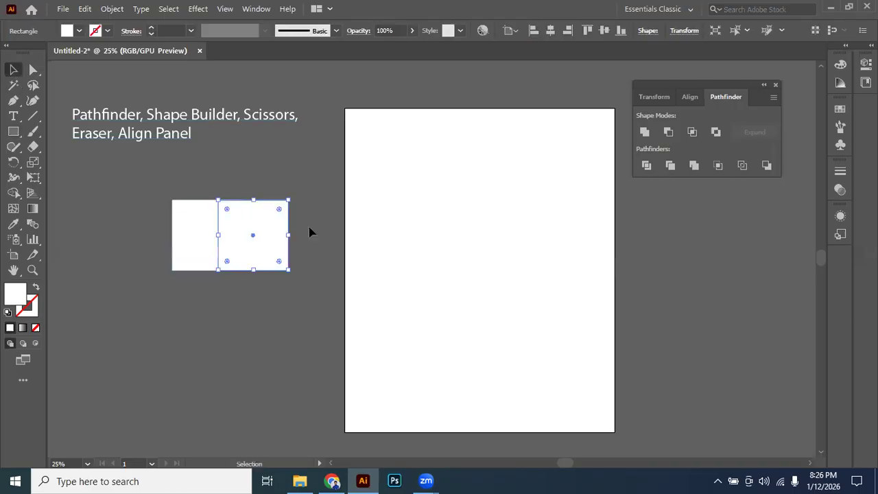
pyautogui.press('Delete')
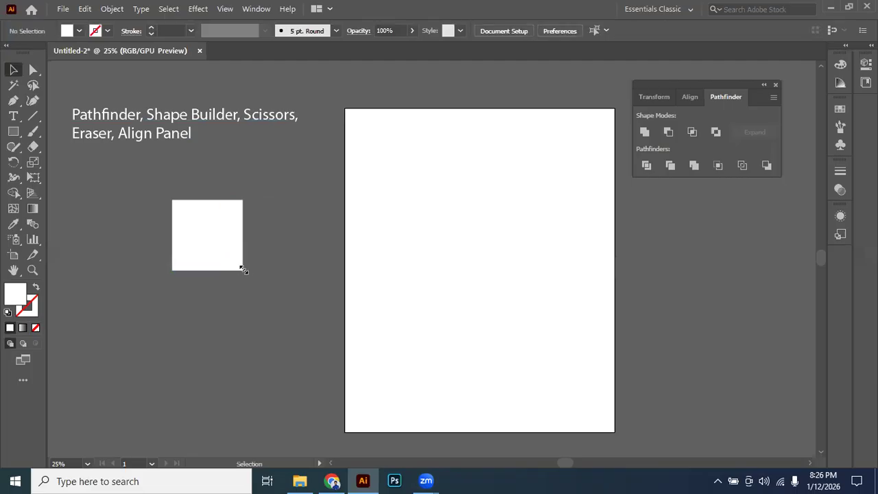
pyautogui.click(240, 266)
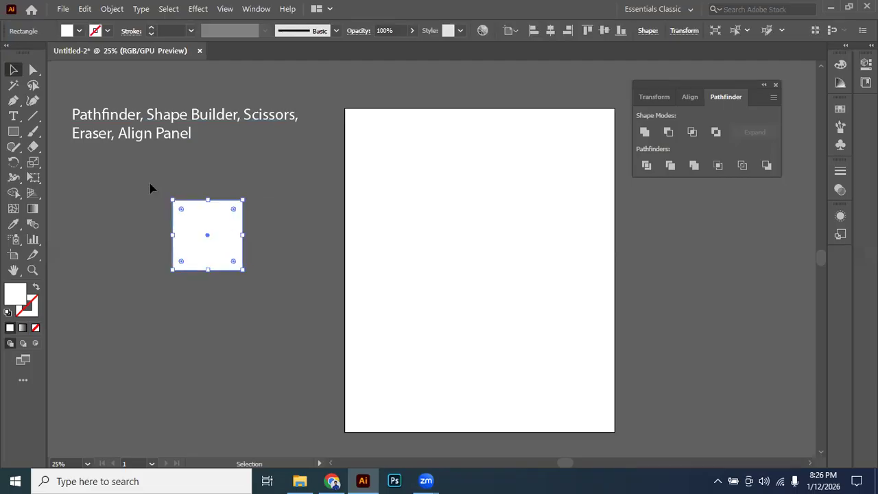
pyautogui.press('Delete')
# Draw a white circle with the Ellipse tool on the pasteboard below the topic text.
pyautogui.rightClick(16, 135)
pyautogui.click(68, 162)
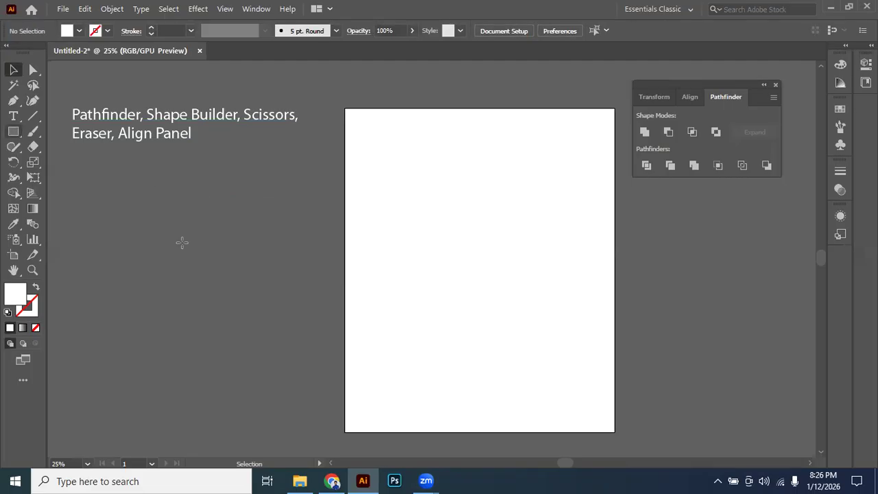
pyautogui.moveTo(137, 190); pyautogui.dragTo(242, 294)
pyautogui.click(11, 71)
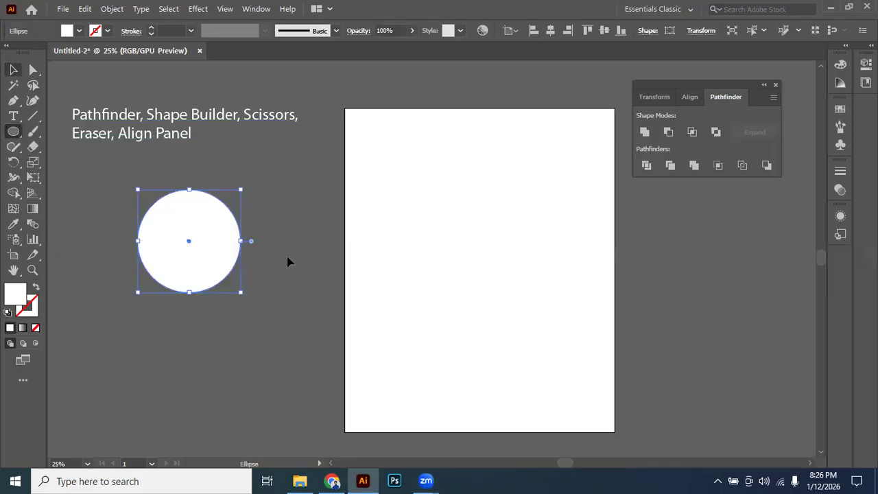
# Duplicate the white circle into an overlapping pair and copy that pair into five pairs across two rows on the pasteboard.
pyautogui.scroll(-1, 288, 261)
pyautogui.moveTo(376, 251); pyautogui.dragTo(486, 236)
pyautogui.moveTo(299, 205); pyautogui.dragTo(299, 228)
pyautogui.click(473, 227)
pyautogui.moveTo(326, 199); pyautogui.dragTo(443, 206)
pyautogui.moveTo(561, 217); pyautogui.dragTo(569, 207)
pyautogui.moveTo(306, 356); pyautogui.dragTo(382, 298)
pyautogui.moveTo(382, 299); pyautogui.dragTo(511, 305)
pyautogui.click(634, 256)
pyautogui.click(316, 191)
pyautogui.scroll(2, 354, 205)
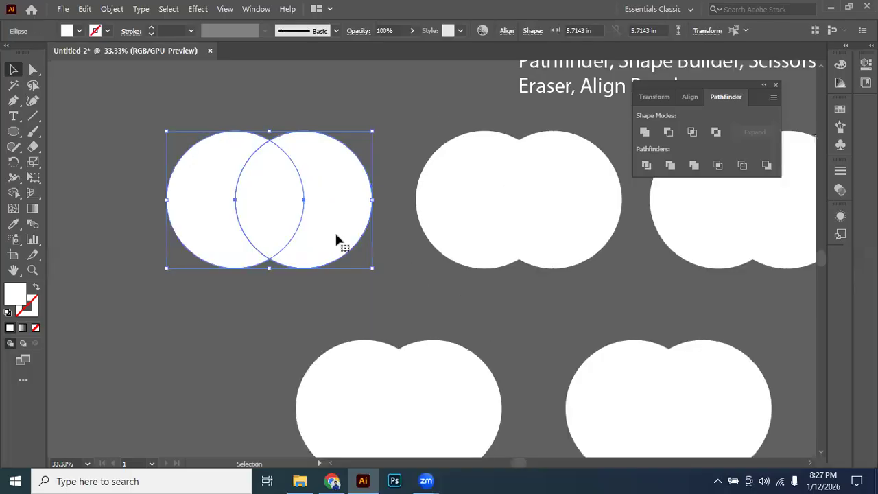
pyautogui.scroll(-1, 329, 229)
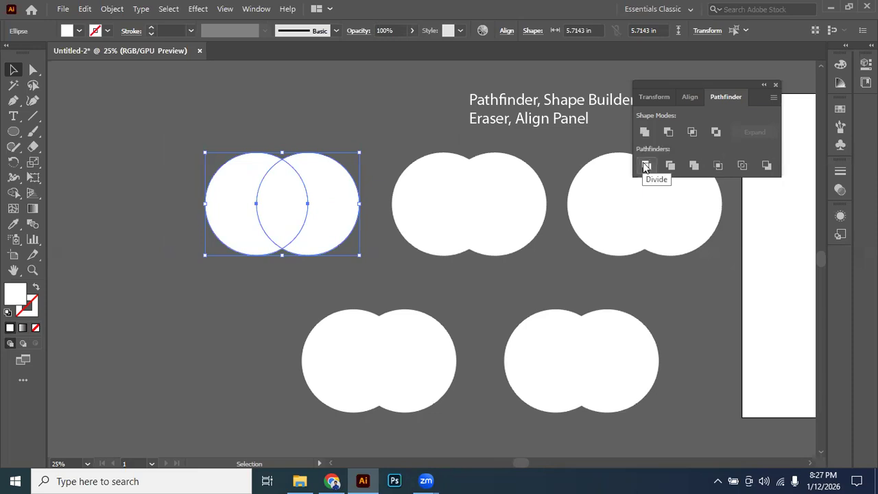
# Add a third circle centred above the first pair so all three overlap, and move the trio away from the other pairs.
pyautogui.moveTo(234, 116); pyautogui.dragTo(325, 251)
pyautogui.press('space')
pyautogui.moveTo(282, 199); pyautogui.dragTo(323, 209)
pyautogui.moveTo(208, 166); pyautogui.dragTo(407, 334)
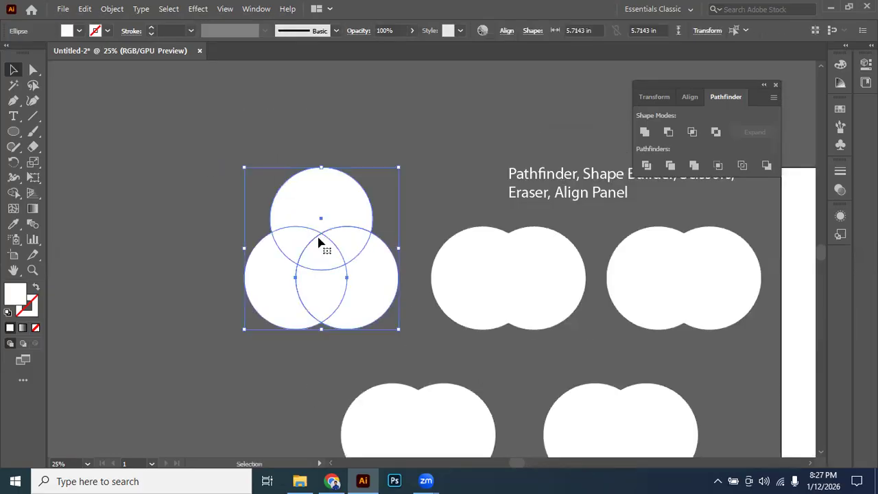
pyautogui.moveTo(317, 242); pyautogui.dragTo(261, 166)
pyautogui.scroll(1, 284, 194)
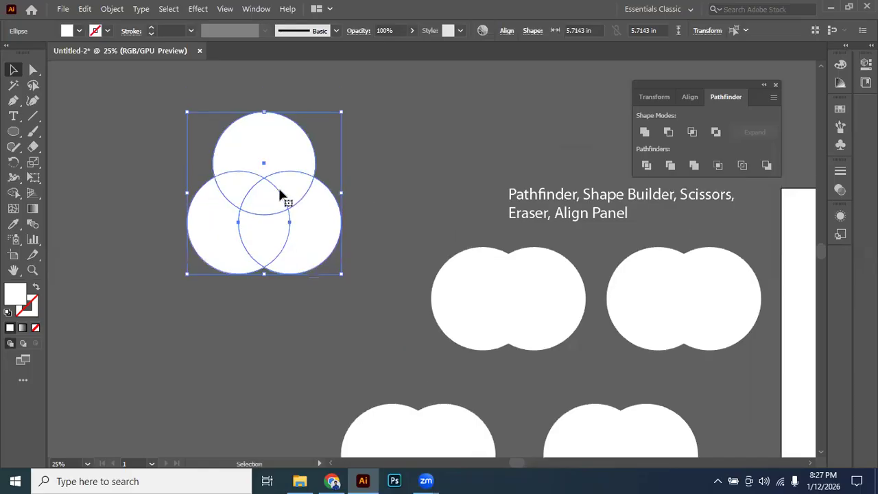
# Apply Pathfinder Divide to the three overlapping circles and ungroup the result.
pyautogui.click(647, 167)
pyautogui.click(419, 172)
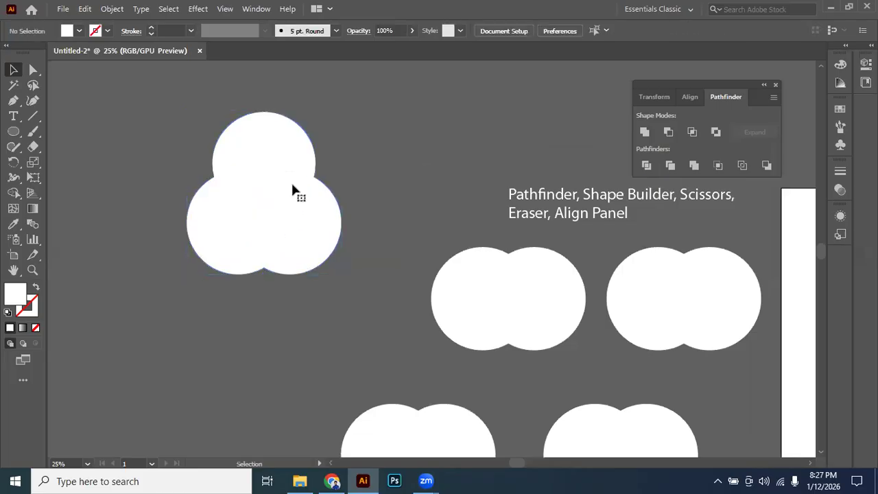
pyautogui.rightClick(293, 185)
pyautogui.click(331, 291)
# Move the divided circle pieces apart so each outer segment and overlap area stands separately.
pyautogui.moveTo(313, 235); pyautogui.dragTo(343, 262)
pyautogui.moveTo(265, 154); pyautogui.dragTo(264, 128)
pyautogui.moveTo(217, 196); pyautogui.dragTo(166, 204)
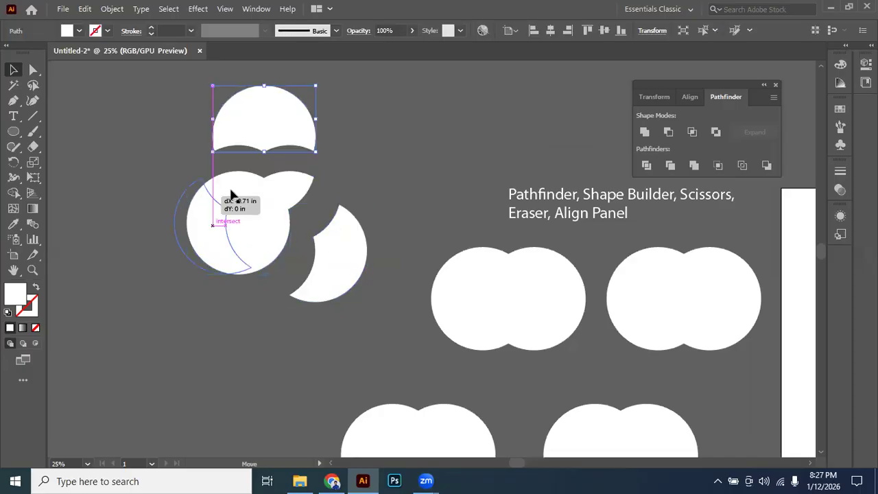
pyautogui.moveTo(262, 245); pyautogui.dragTo(266, 276)
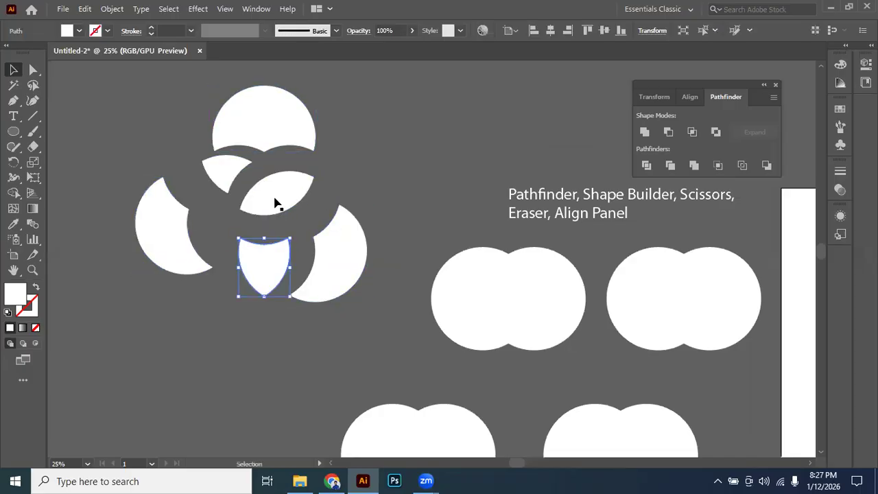
pyautogui.moveTo(277, 200); pyautogui.dragTo(308, 198)
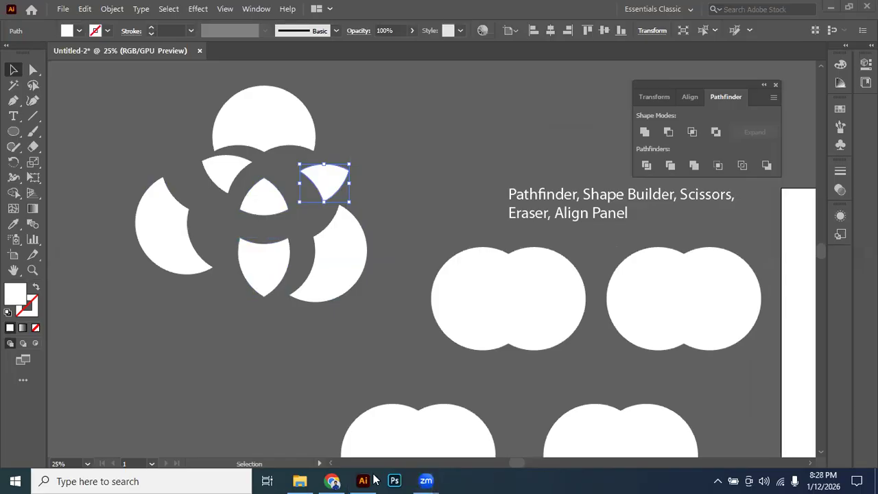
# Switch to the Zoom meeting window and return to Illustrator.
pyautogui.click(423, 480)
pyautogui.moveTo(425, 480)
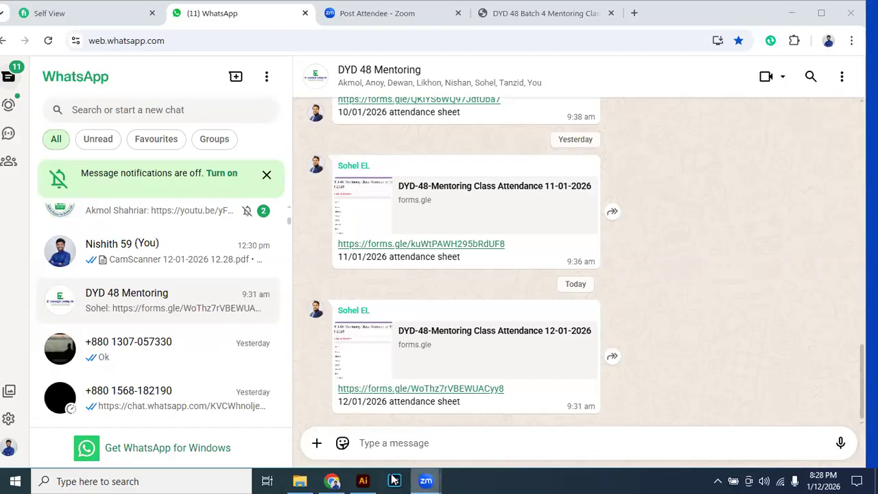
pyautogui.hotkey('alt', 'Tab')
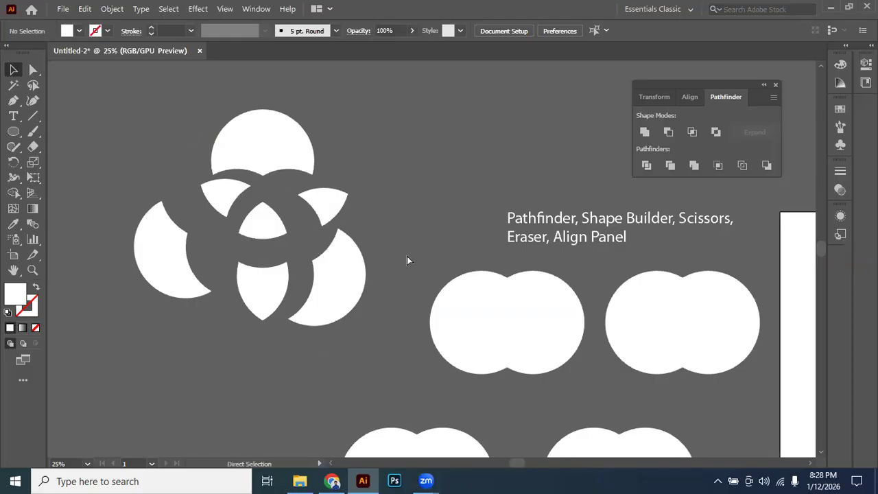
# Undo the piece moves, ungrouping and Divide to restore the three whole overlapping circles.
pyautogui.hotkey('ctrl', 'z')
pyautogui.hotkey('ctrl', 'z')
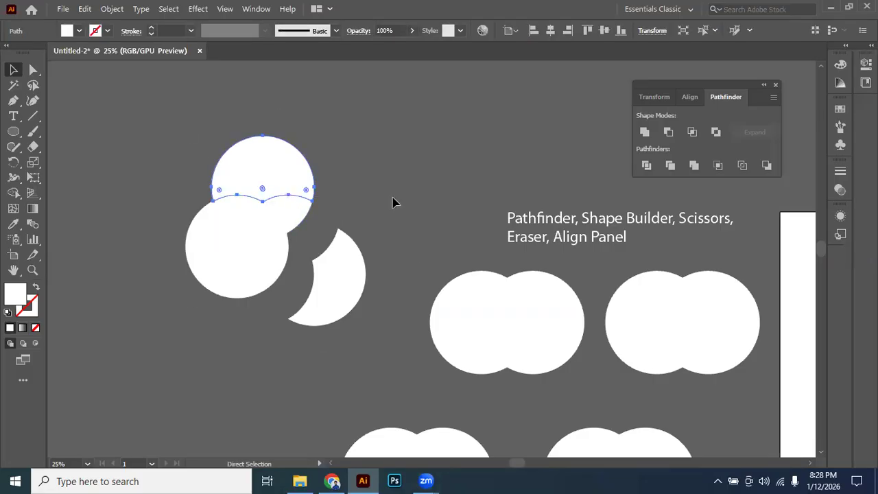
pyautogui.hotkey('ctrl', 'z')
pyautogui.hotkey('ctrl', 'z')
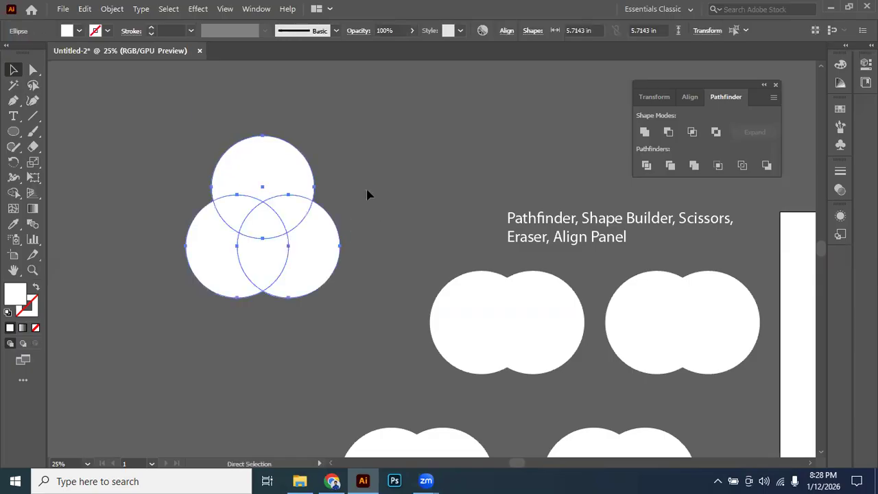
pyautogui.click(313, 246)
pyautogui.hotkey('ctrl', 'z')
pyautogui.hotkey('ctrl', 'z')
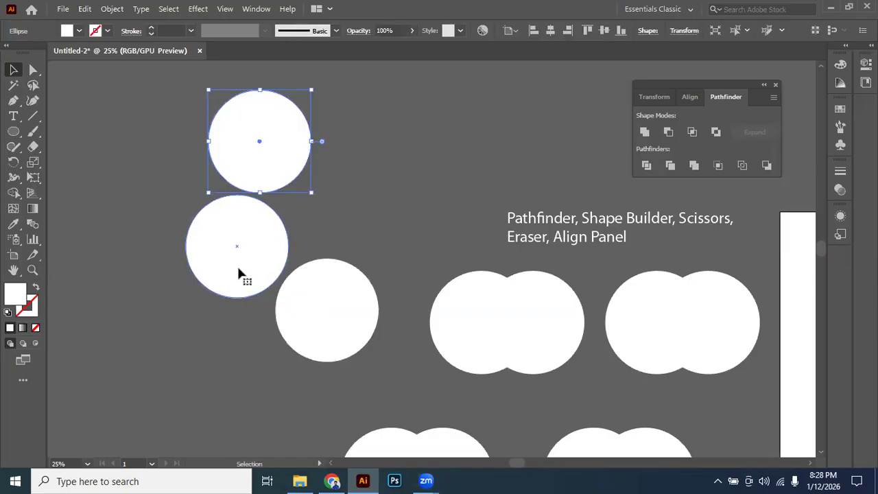
pyautogui.hotkey('ctrl', 'shift', 'z')
pyautogui.hotkey('ctrl', 'shift', 'z')
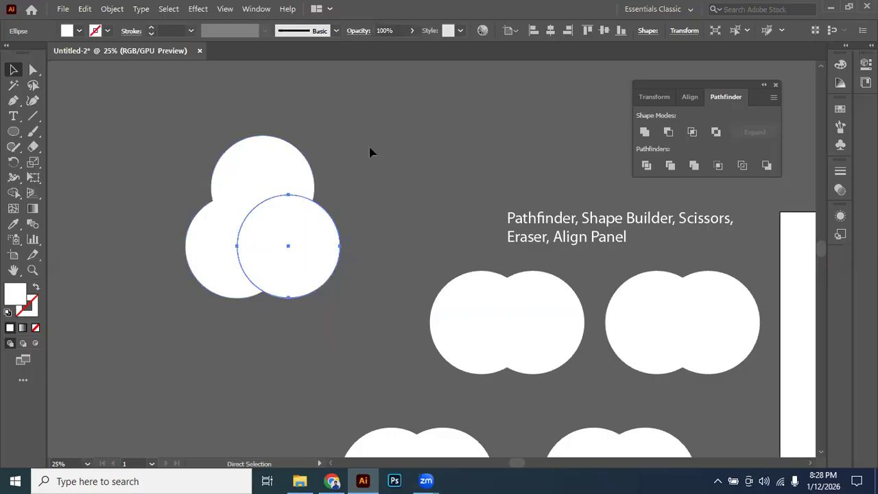
# Select the three restored circles, split them again with Divide and ungroup the resulting pieces.
pyautogui.click(182, 326)
pyautogui.moveTo(182, 327); pyautogui.dragTo(256, 204)
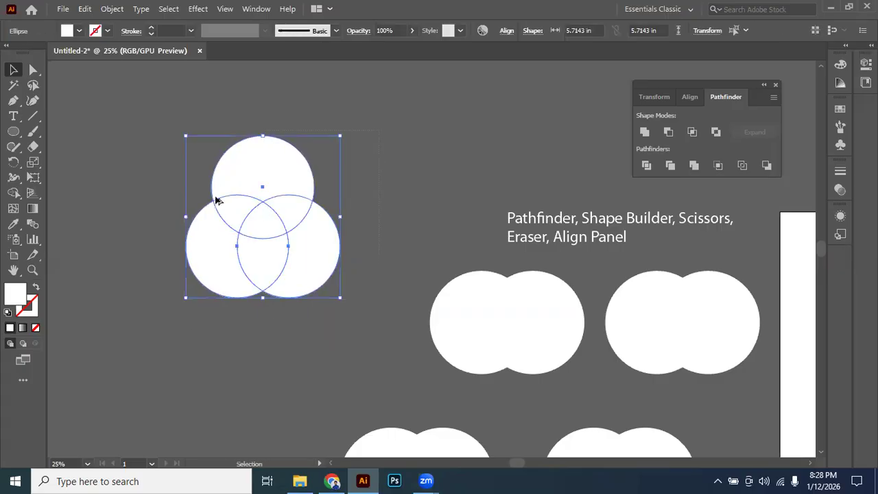
pyautogui.scroll(1, 217, 195)
pyautogui.moveTo(319, 285); pyautogui.dragTo(368, 292)
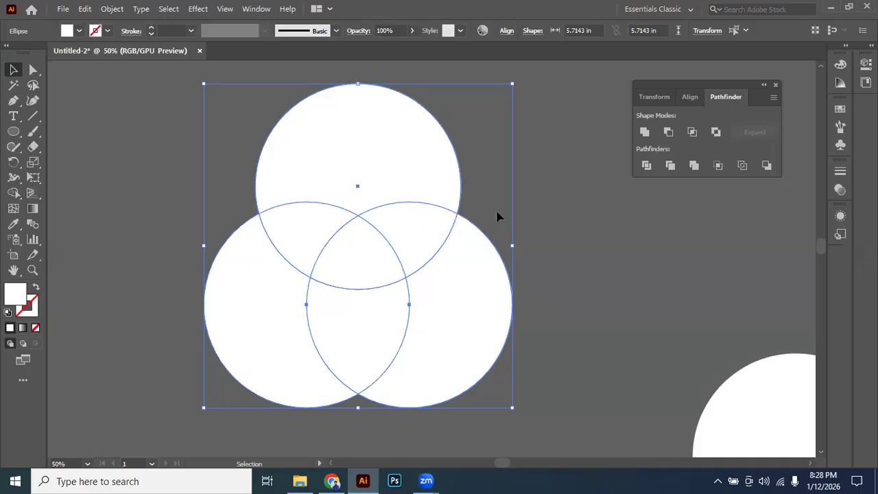
pyautogui.click(647, 167)
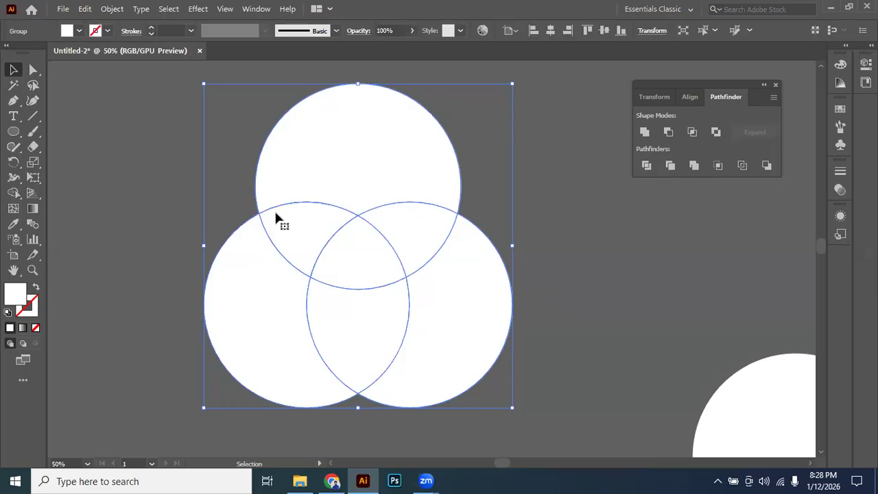
pyautogui.rightClick(467, 300)
pyautogui.click(546, 145)
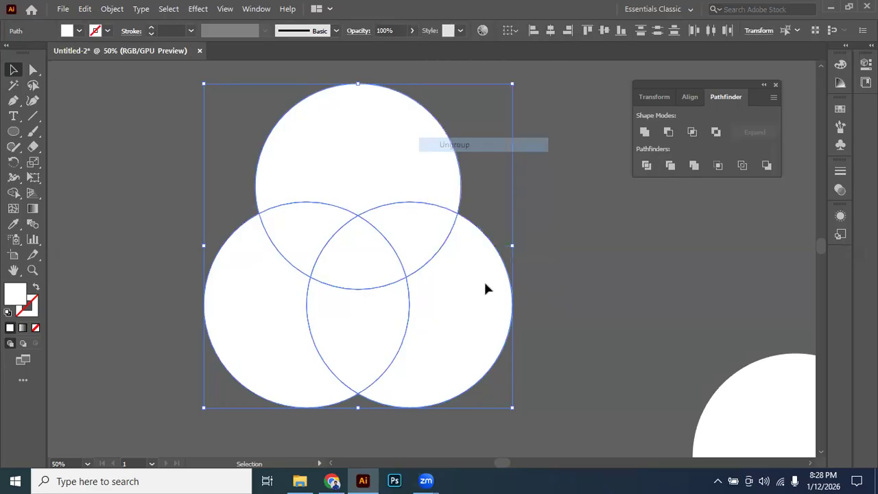
# Pull the ungrouped pieces apart again, separating the three outer segments, the paired overlaps and the central overlap.
pyautogui.click(625, 183)
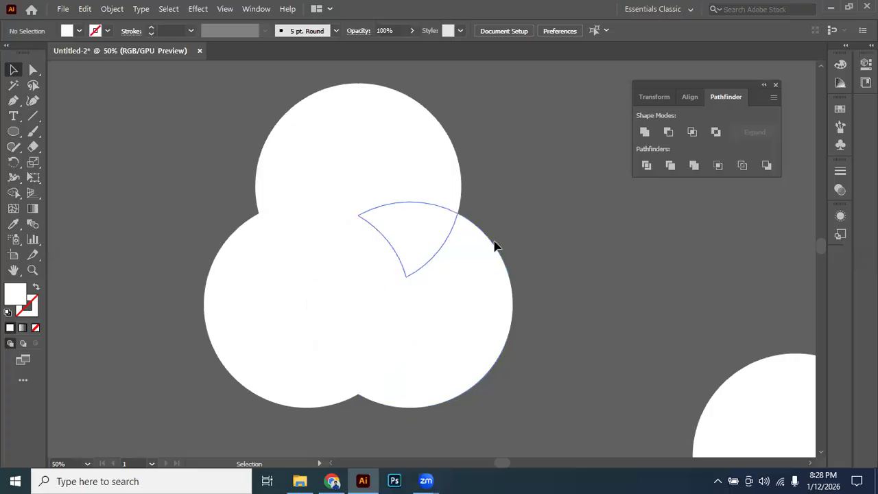
pyautogui.moveTo(461, 311); pyautogui.dragTo(539, 333)
pyautogui.moveTo(452, 151); pyautogui.dragTo(456, 117)
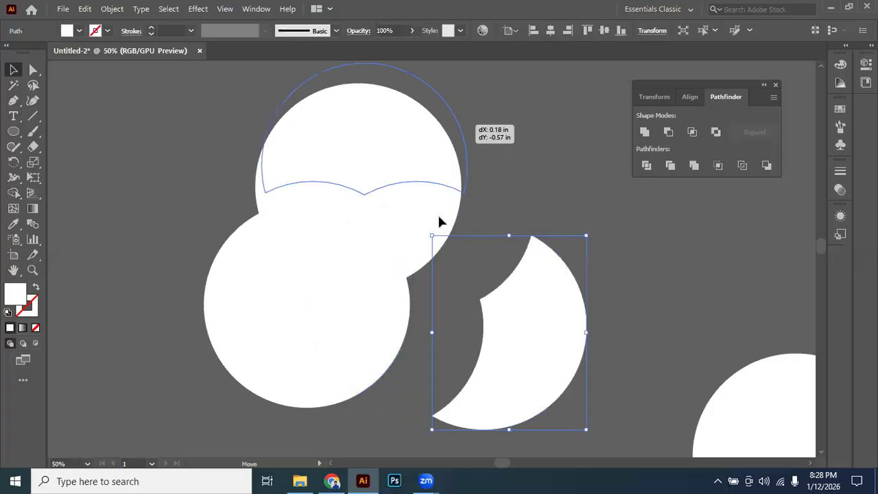
pyautogui.moveTo(438, 213); pyautogui.dragTo(505, 219)
pyautogui.moveTo(328, 338); pyautogui.dragTo(314, 374)
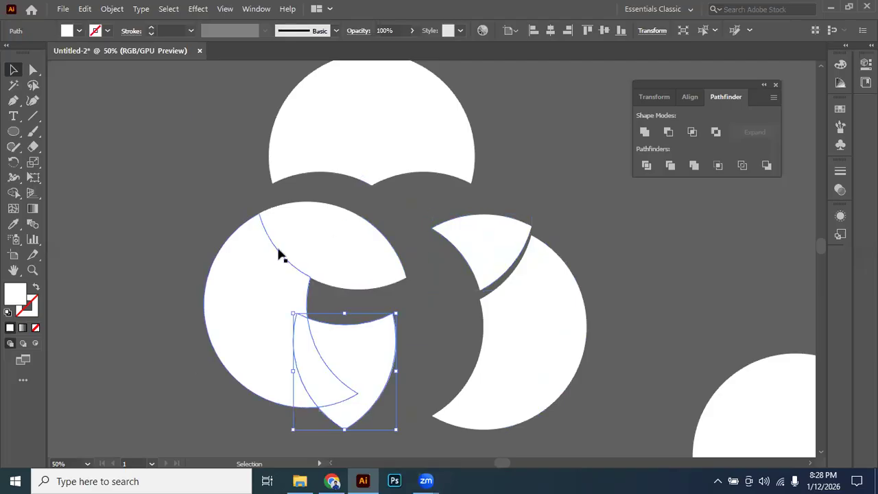
pyautogui.moveTo(280, 253); pyautogui.dragTo(236, 202)
pyautogui.moveTo(397, 284); pyautogui.dragTo(453, 320)
pyautogui.click(453, 320)
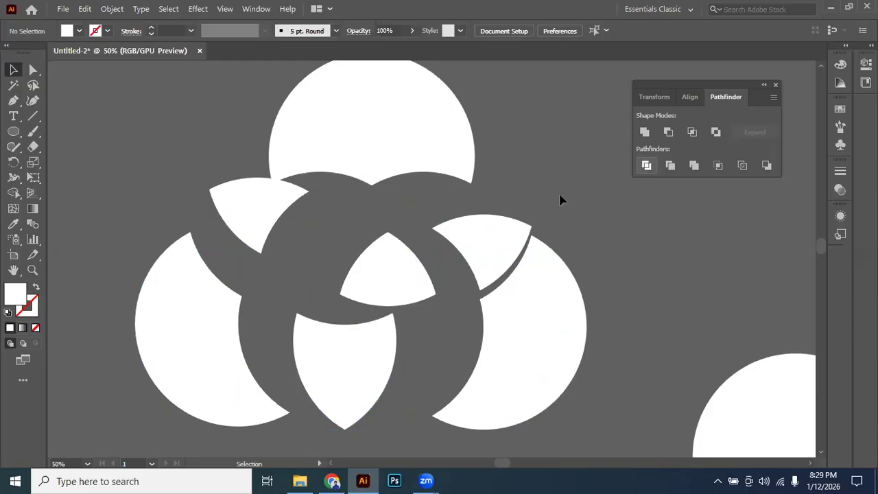
# Undo the second Divide on the circle trio together with its ungrouping and piece moves.
pyautogui.hotkey('ctrl', 'z')
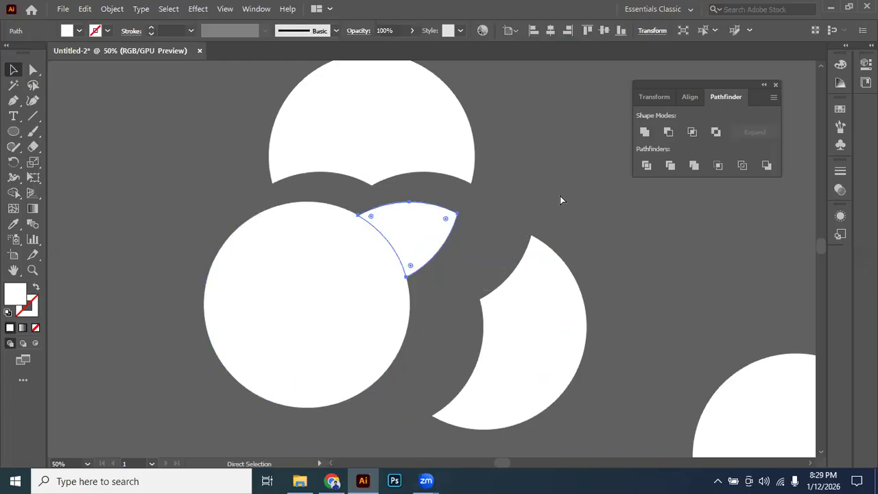
pyautogui.hotkey('ctrl', 'z')
pyautogui.hotkey('ctrl', 'z')
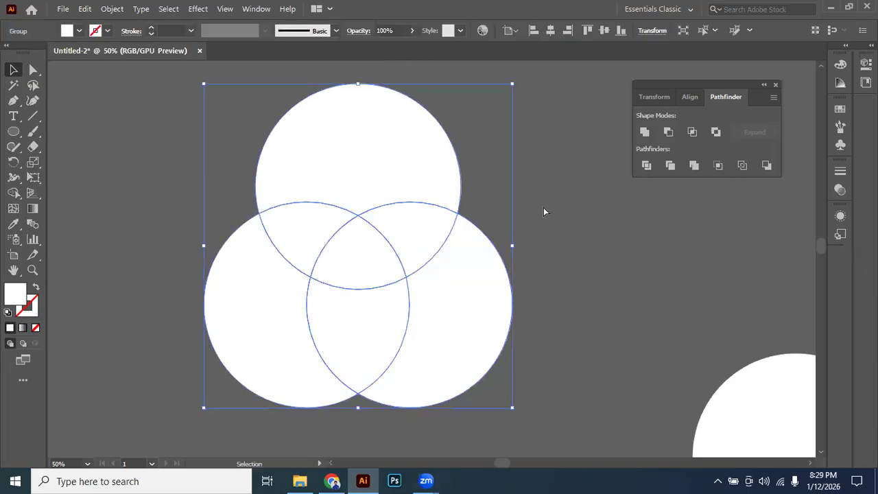
# Select the three circles, merge them into one shape with Pathfinder Unite, and undo the merge.
pyautogui.click(543, 207)
pyautogui.click(446, 260)
pyautogui.keyDown('shift'); pyautogui.click(277, 328); pyautogui.keyUp('shift')
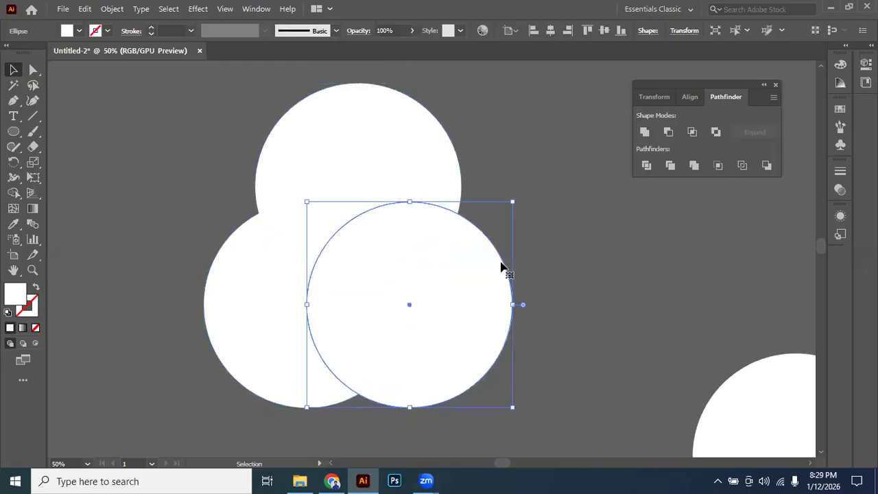
pyautogui.keyDown('shift'); pyautogui.click(411, 172); pyautogui.keyUp('shift')
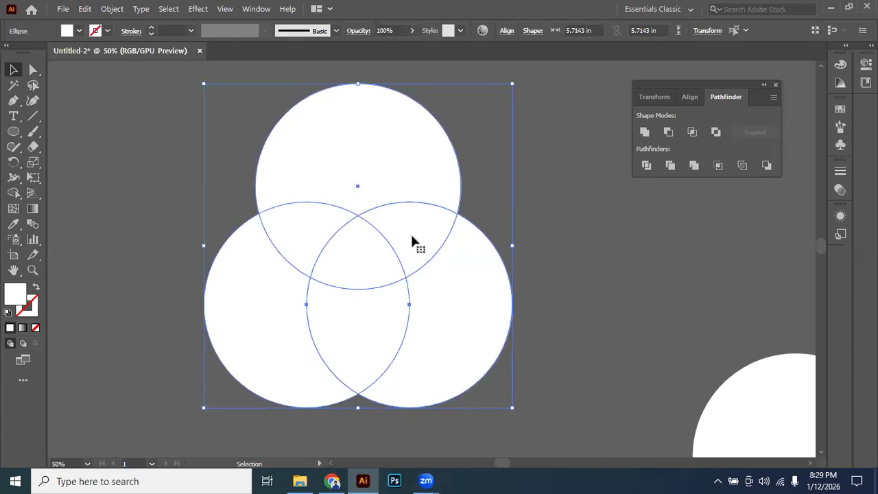
pyautogui.click(645, 132)
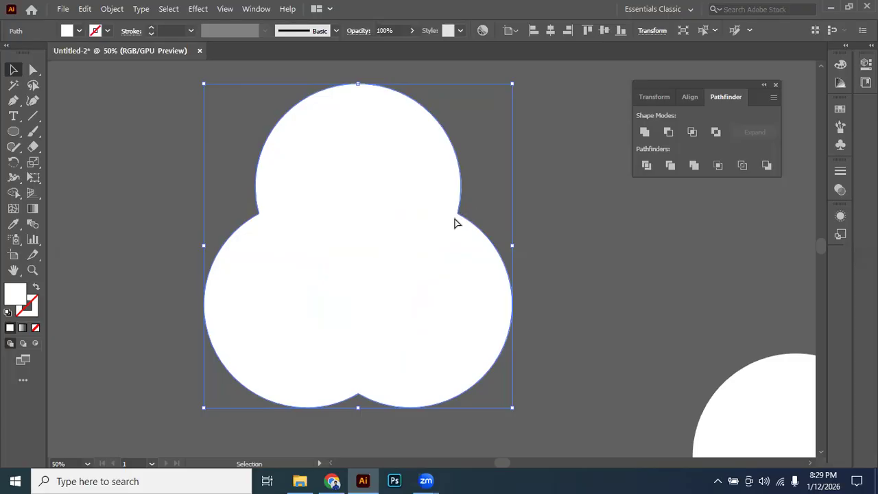
pyautogui.hotkey('ctrl', 'z')
# Select the three circles and combine them with Unite as an editable compound shape.
pyautogui.click(388, 250)
pyautogui.moveTo(523, 133); pyautogui.dragTo(219, 379)
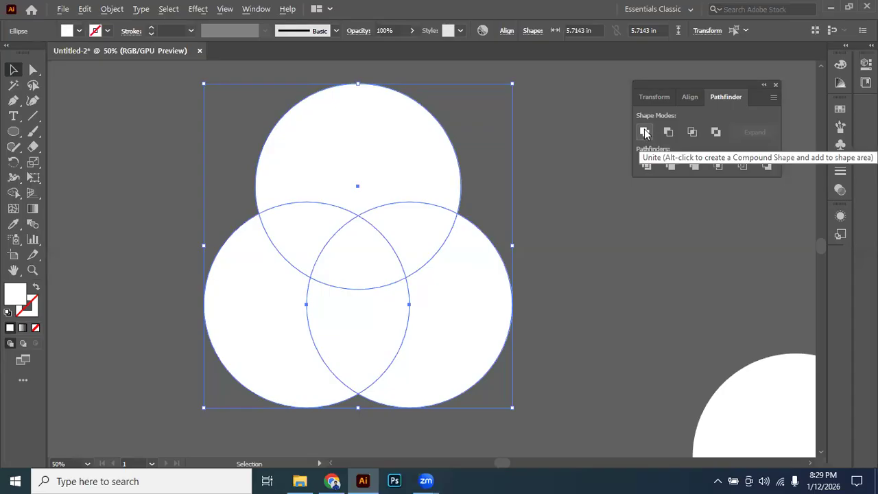
pyautogui.keyDown('alt'); pyautogui.click(645, 133); pyautogui.keyUp('alt')
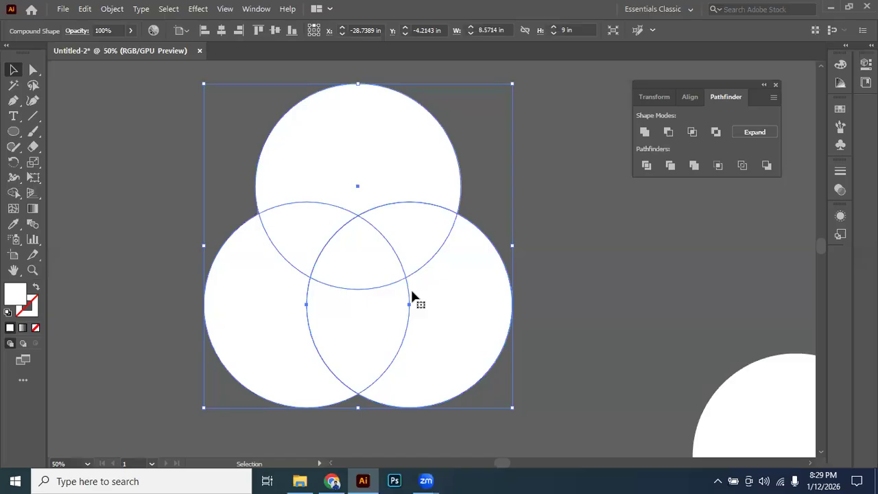
# Isolate the compound shape and move its three circles apart.
pyautogui.doubleClick(439, 316)
pyautogui.moveTo(506, 323); pyautogui.dragTo(588, 314)
pyautogui.moveTo(269, 346); pyautogui.dragTo(209, 373)
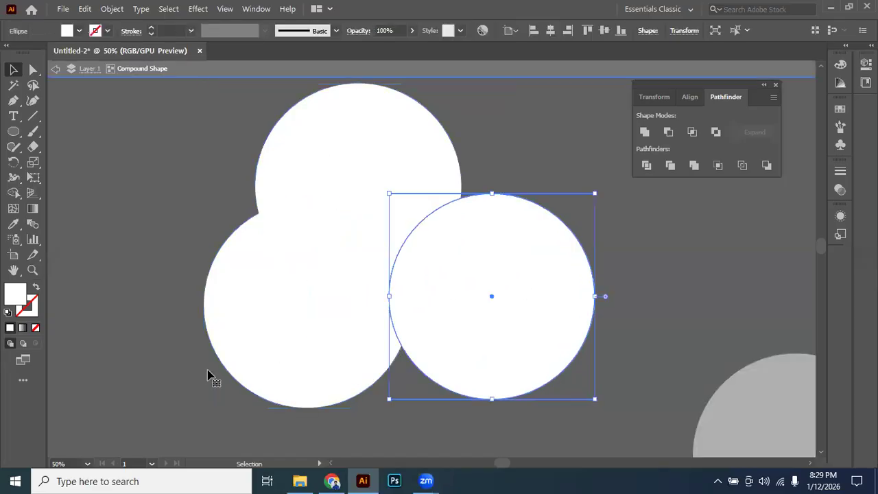
pyautogui.moveTo(319, 150); pyautogui.dragTo(291, 118)
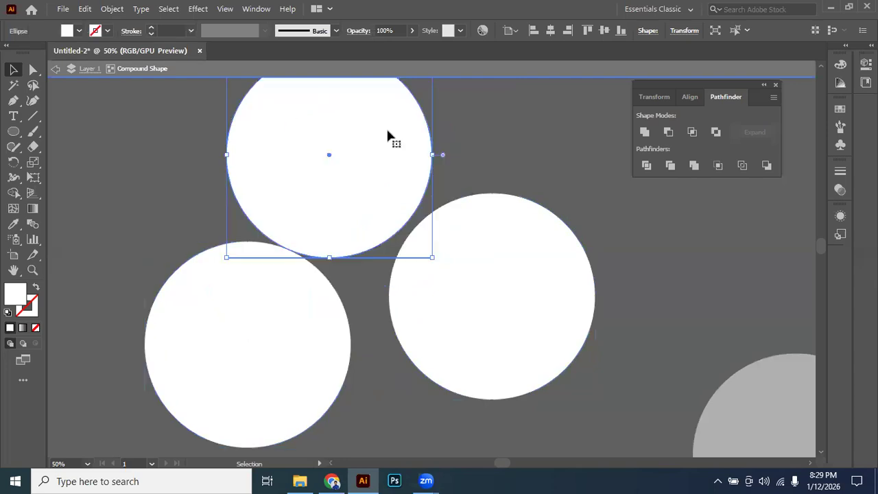
# Undo the circle edits inside the compound shape and leave isolation mode.
pyautogui.hotkey('ctrl', 'z')
pyautogui.hotkey('ctrl', 'z')
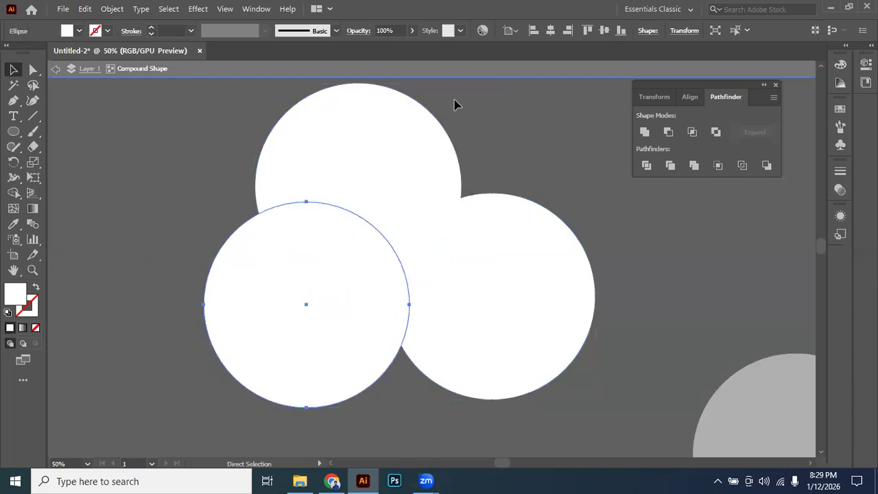
pyautogui.press('Delete')
pyautogui.hotkey('ctrl', 'z')
pyautogui.hotkey('ctrl', 'z')
pyautogui.hotkey('ctrl', 'z')
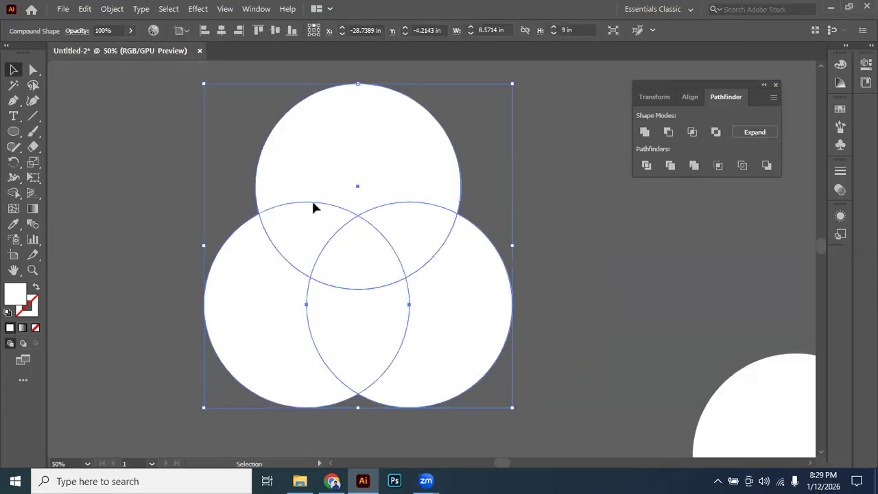
# Undo the compound shape made from the three circles and check that each circle can be selected separately.
pyautogui.scroll(-1, 412, 197)
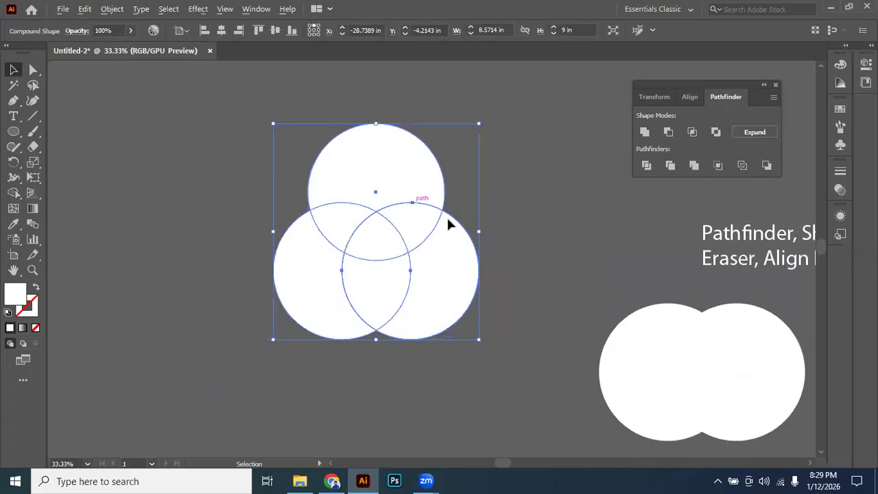
pyautogui.rightClick(469, 332)
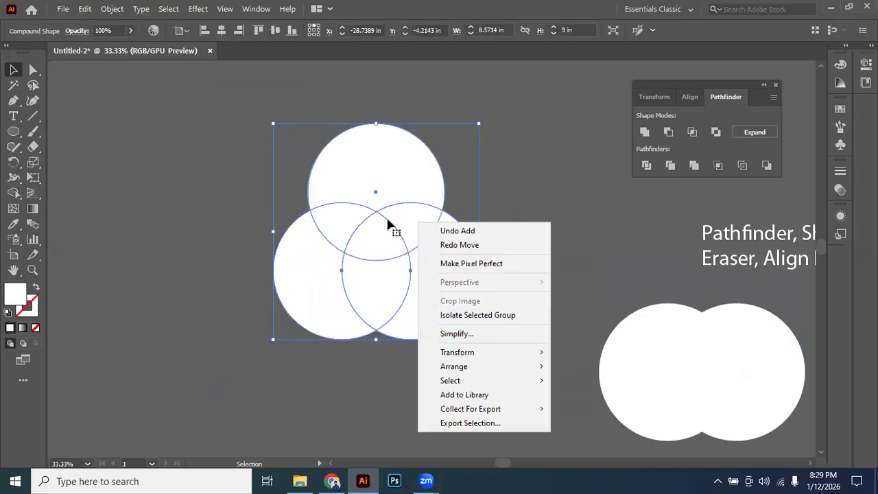
pyautogui.click(478, 180)
pyautogui.click(403, 198)
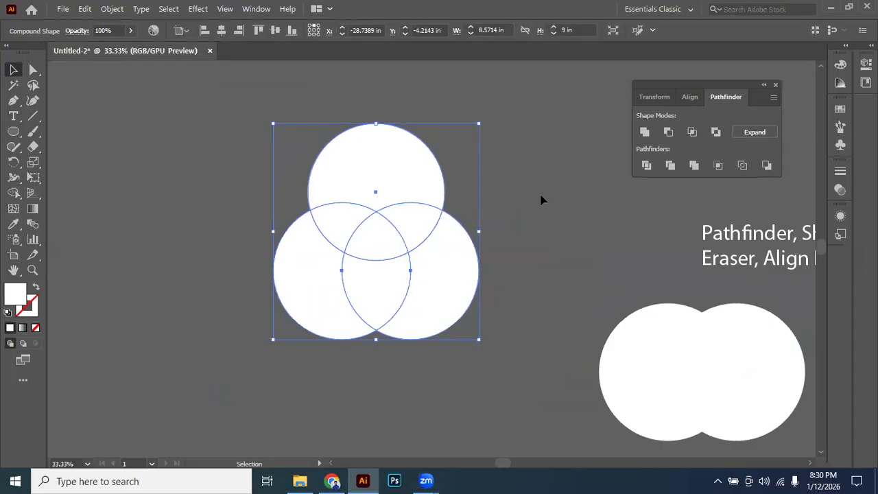
pyautogui.hotkey('ctrl', 'z')
pyautogui.click(400, 183)
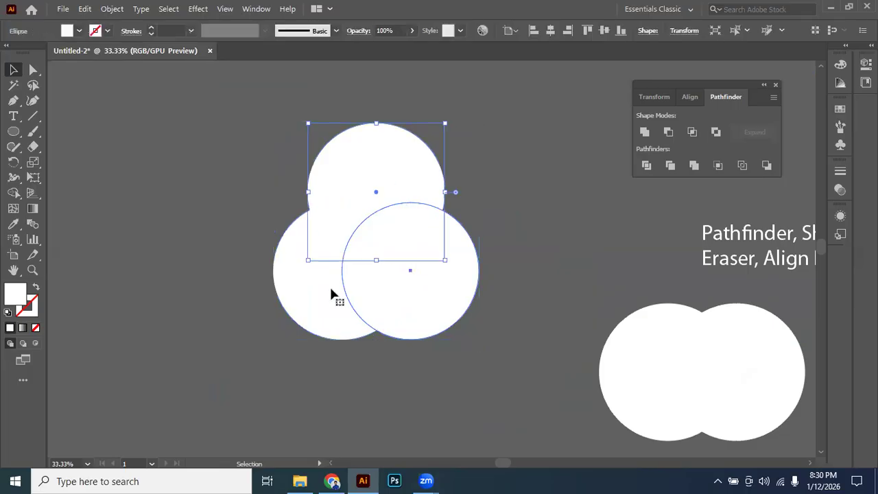
pyautogui.click(302, 186)
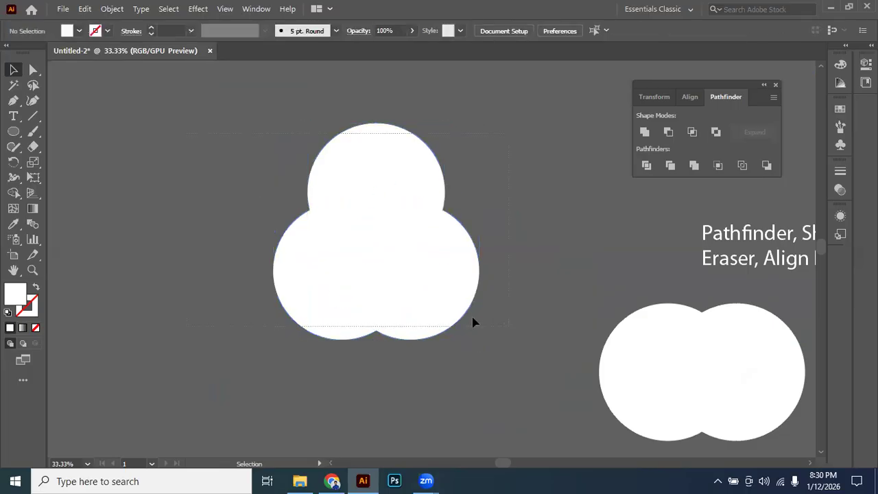
# Merge the three circles with Pathfinder Unite, isolate the merged path, and examine its anchor points.
pyautogui.moveTo(472, 322); pyautogui.dragTo(392, 229)
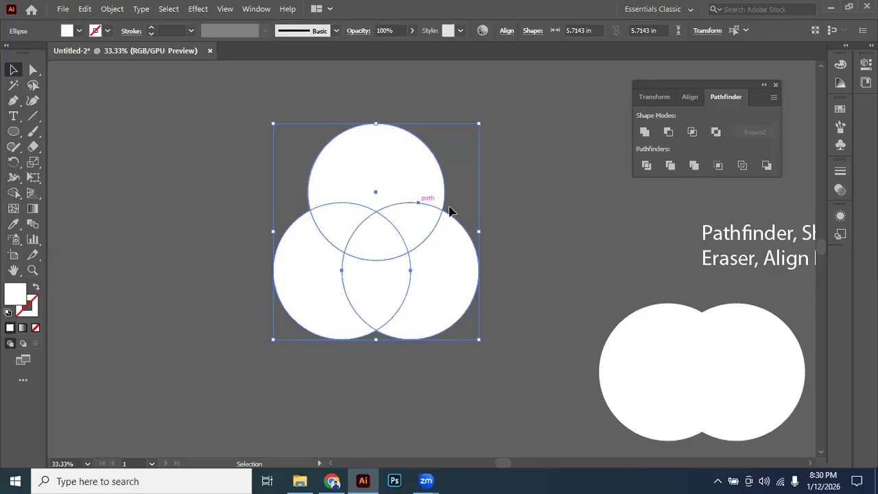
pyautogui.click(645, 130)
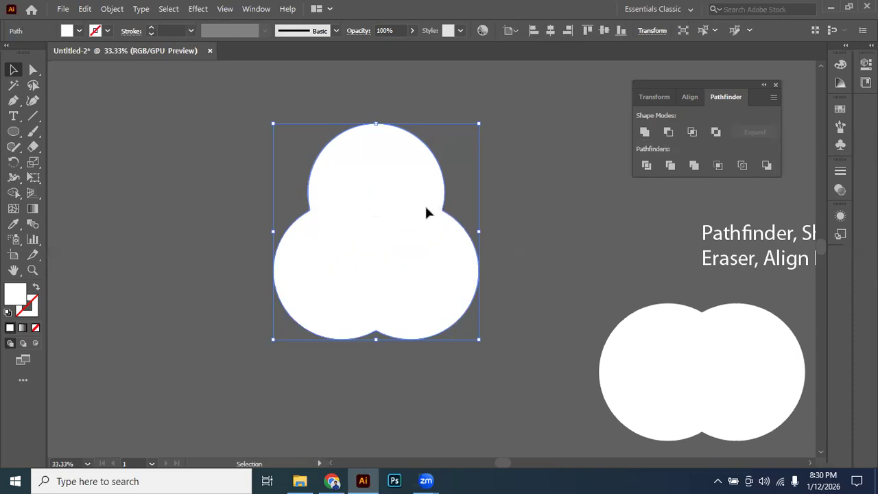
pyautogui.doubleClick(381, 191)
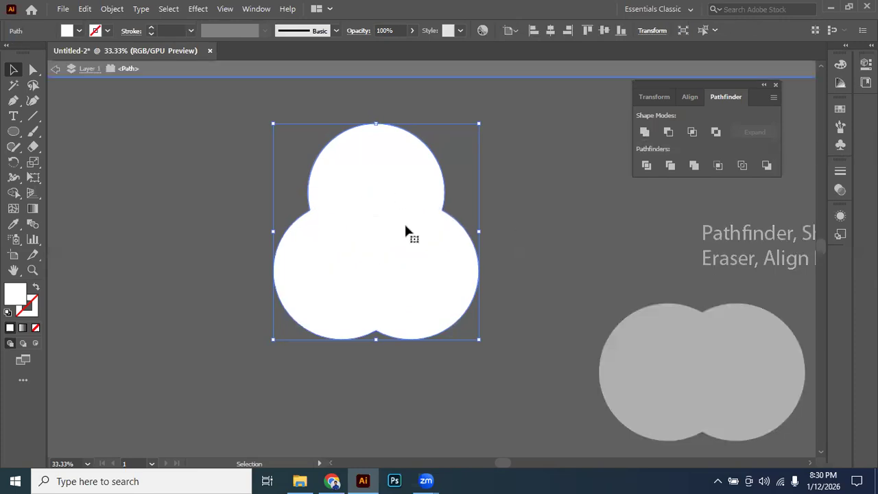
pyautogui.moveTo(310, 295); pyautogui.dragTo(435, 177)
pyautogui.scroll(1, 506, 89)
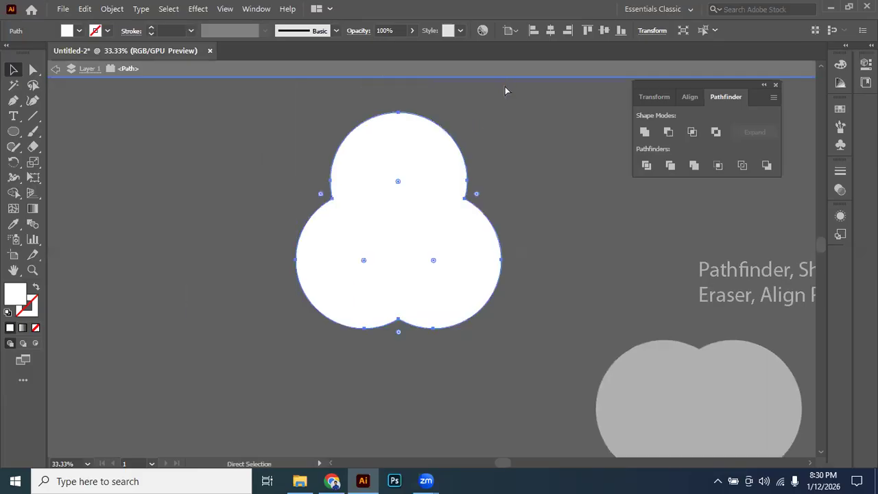
# Undo the merge, reselect the three circles, and combine them with Unite as an editable compound shape.
pyautogui.hotkey('ctrl', 'z')
pyautogui.hotkey('ctrl', 'z')
pyautogui.click(413, 212)
pyautogui.moveTo(527, 163); pyautogui.dragTo(323, 385)
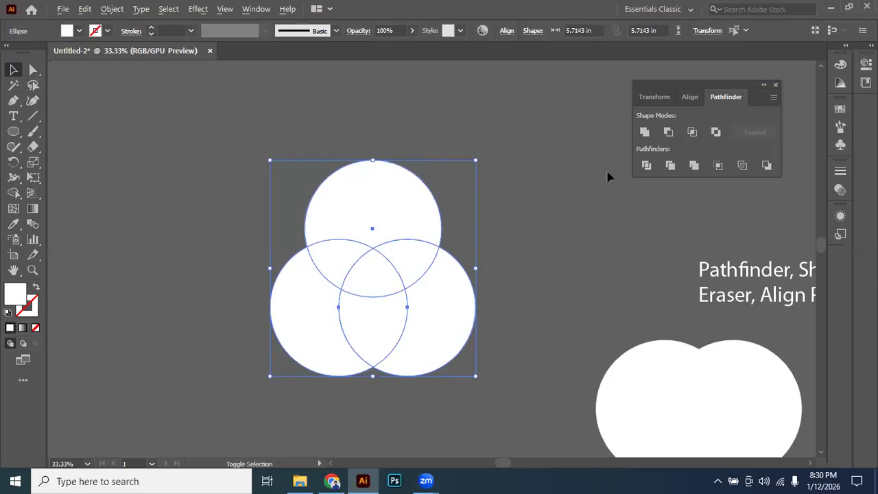
pyautogui.keyDown('alt'); pyautogui.click(645, 133); pyautogui.keyUp('alt')
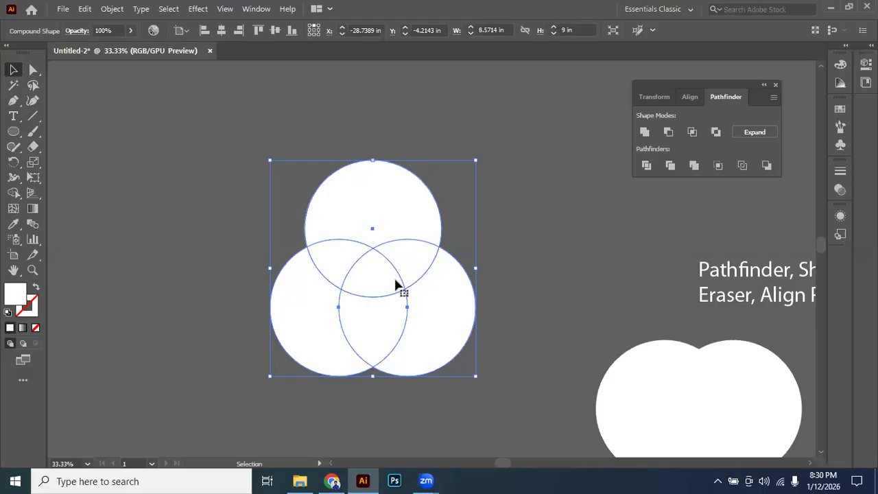
# Isolate the compound shape, move its three circles apart until they no longer overlap, and leave isolation mode.
pyautogui.doubleClick(431, 308)
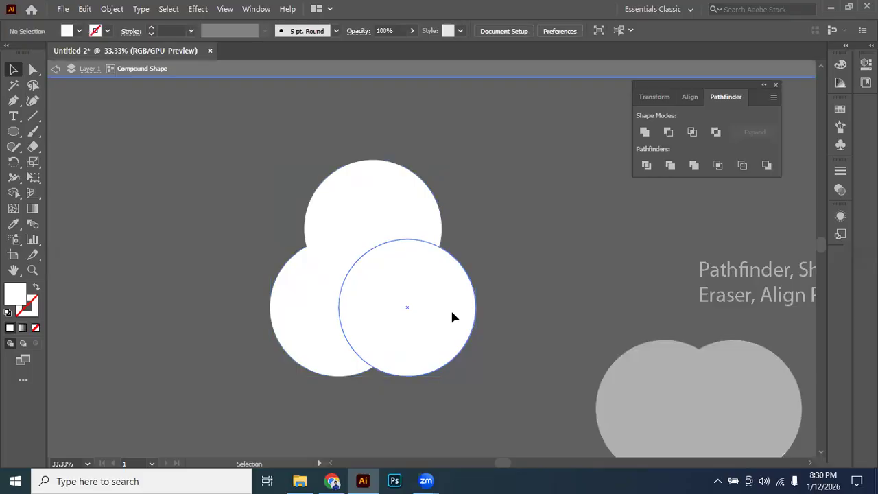
pyautogui.moveTo(450, 308); pyautogui.dragTo(482, 313)
pyautogui.moveTo(324, 315); pyautogui.dragTo(303, 323)
pyautogui.moveTo(370, 223); pyautogui.dragTo(367, 198)
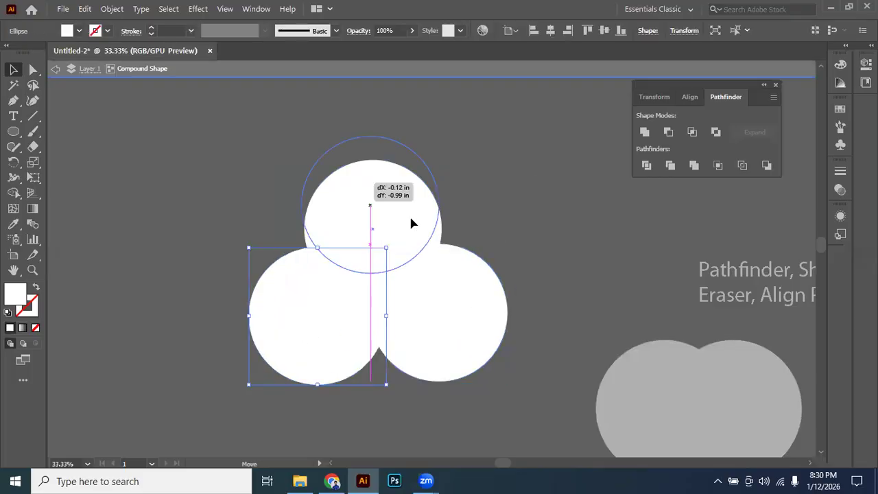
pyautogui.moveTo(410, 216); pyautogui.dragTo(410, 164)
pyautogui.moveTo(321, 297); pyautogui.dragTo(306, 299)
pyautogui.moveTo(446, 305); pyautogui.dragTo(510, 284)
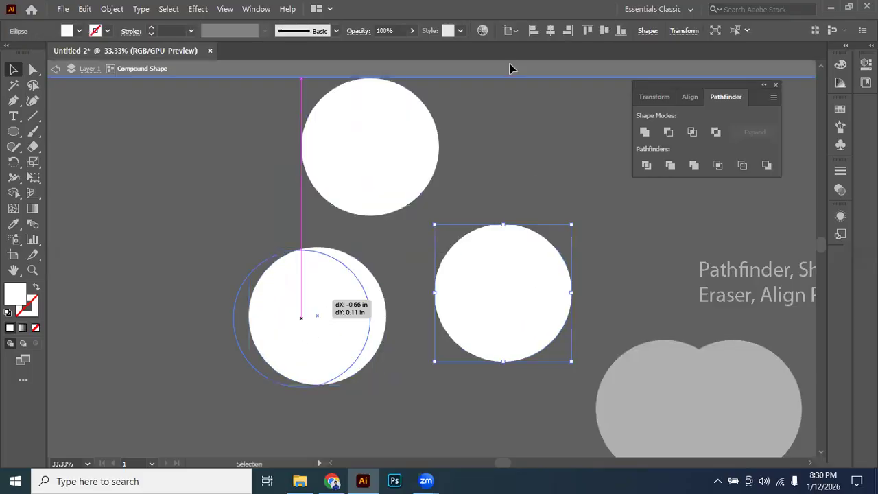
pyautogui.press('Escape')
# Undo the circle moves inside the compound shape until the three circles overlap again.
pyautogui.rightClick(371, 174)
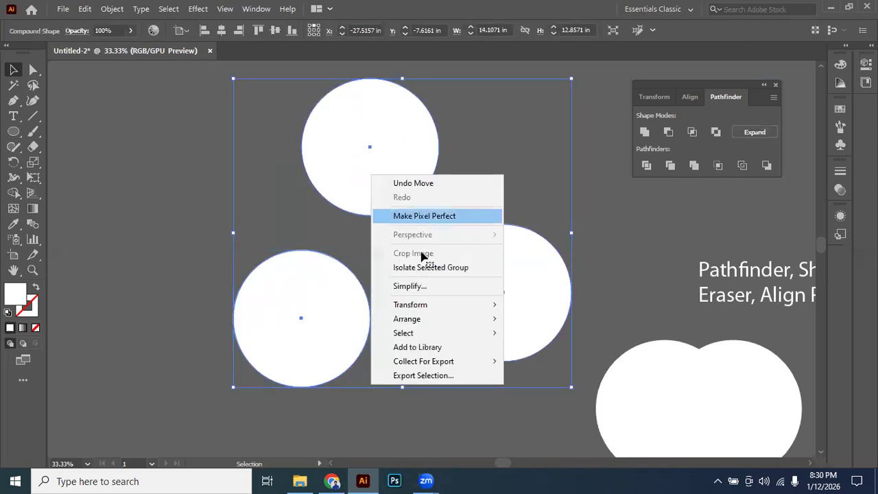
pyautogui.press('Escape')
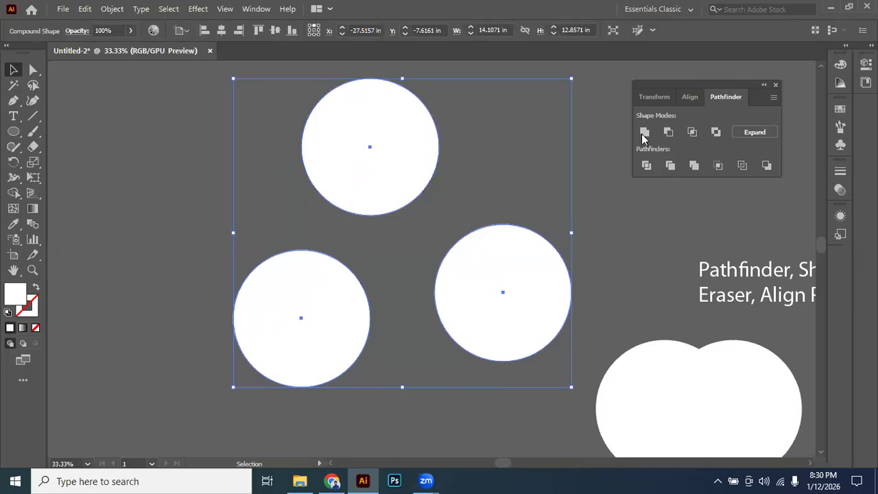
pyautogui.click(646, 165)
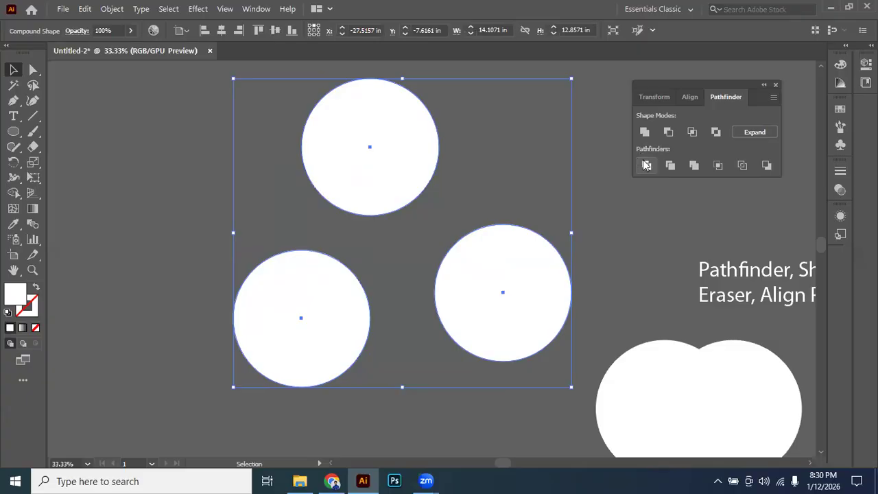
pyautogui.click(479, 219)
pyautogui.click(422, 153)
pyautogui.press('a')
pyautogui.hotkey('ctrl', 'z')
pyautogui.hotkey('ctrl', 'z')
pyautogui.hotkey('ctrl', 'z')
pyautogui.hotkey('ctrl', 'z')
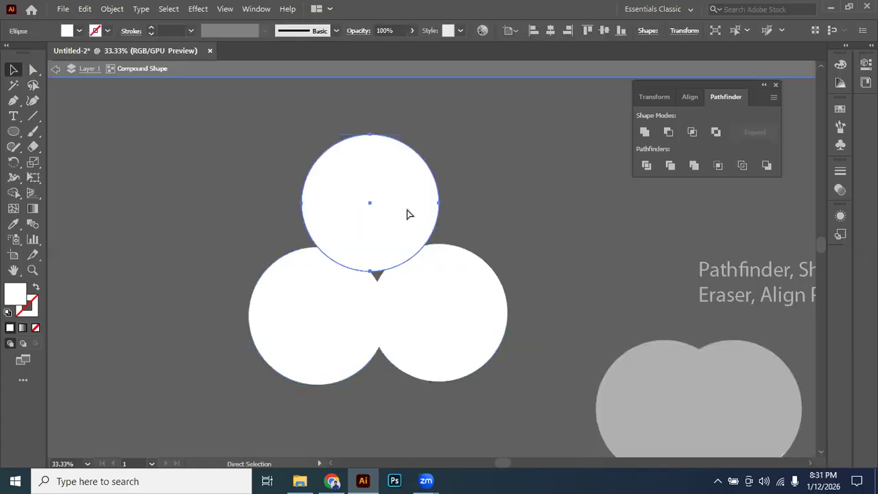
pyautogui.hotkey('ctrl', 'z')
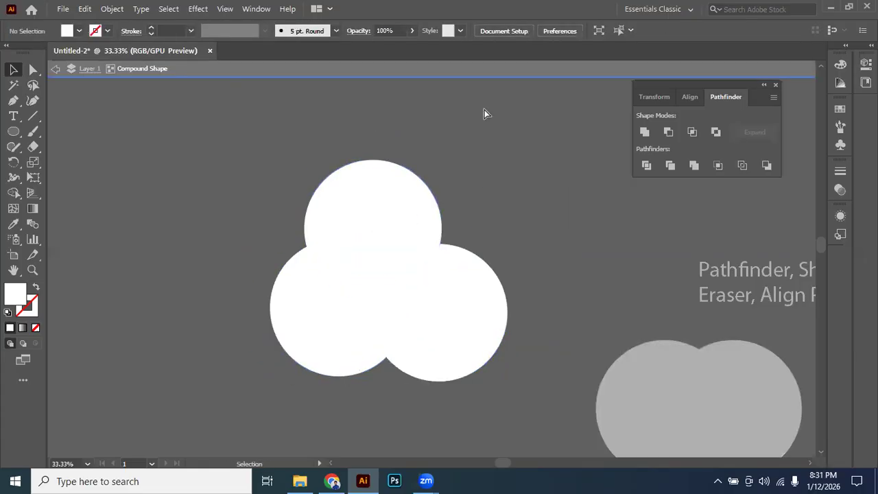
pyautogui.hotkey('ctrl', 'z')
# Isolate the compound shape, select its circles individually, and undo the compound shape.
pyautogui.doubleClick(363, 239)
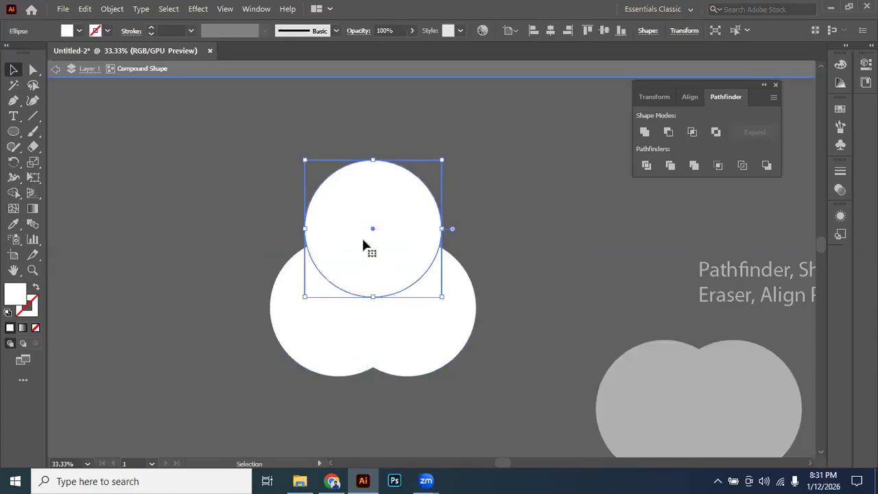
pyautogui.click(436, 335)
pyautogui.click(322, 322)
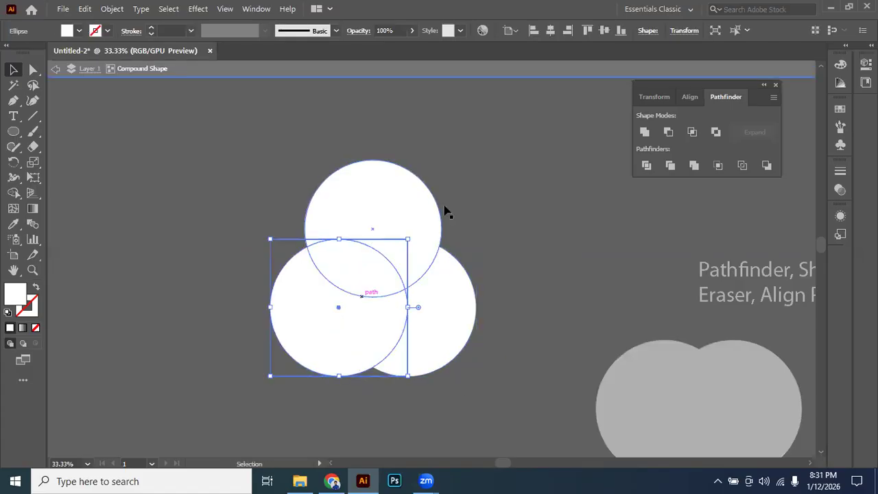
pyautogui.click(398, 205)
pyautogui.moveTo(398, 205); pyautogui.dragTo(444, 209)
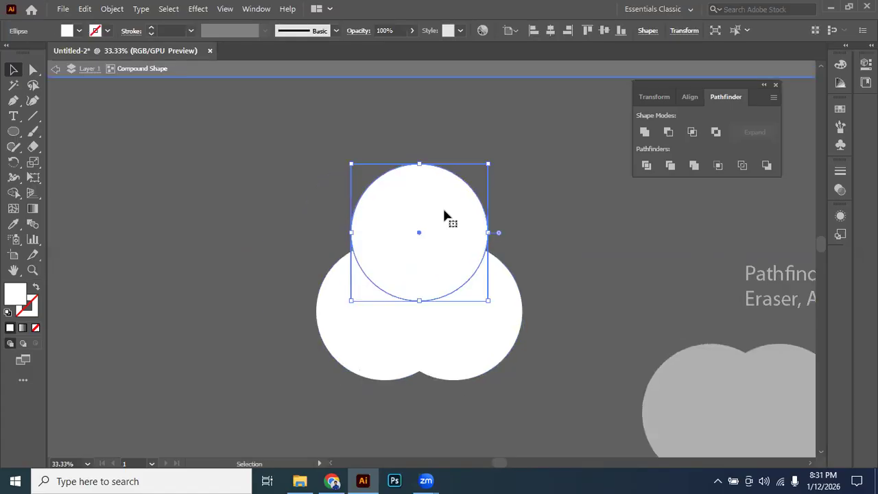
pyautogui.click(567, 237)
pyautogui.click(476, 232)
pyautogui.hotkey('ctrl', 'z')
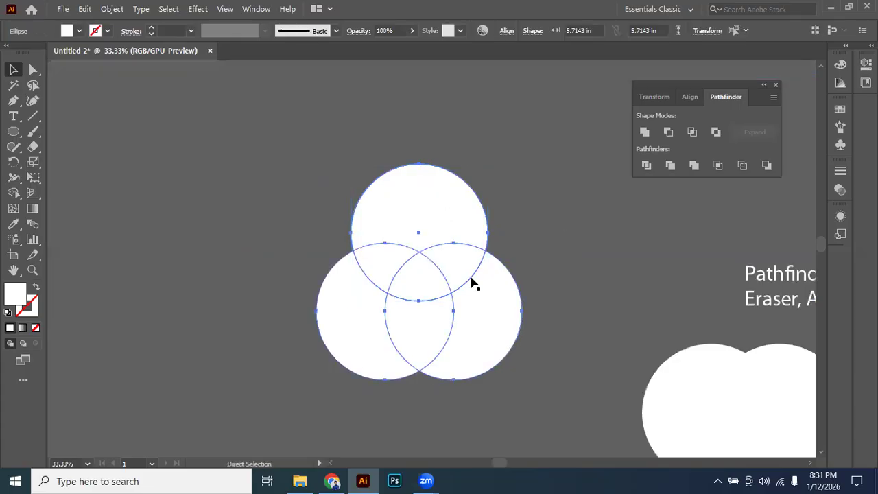
# Duplicate the three overlapping circles to the left of the originals and select the copies.
pyautogui.click(476, 302)
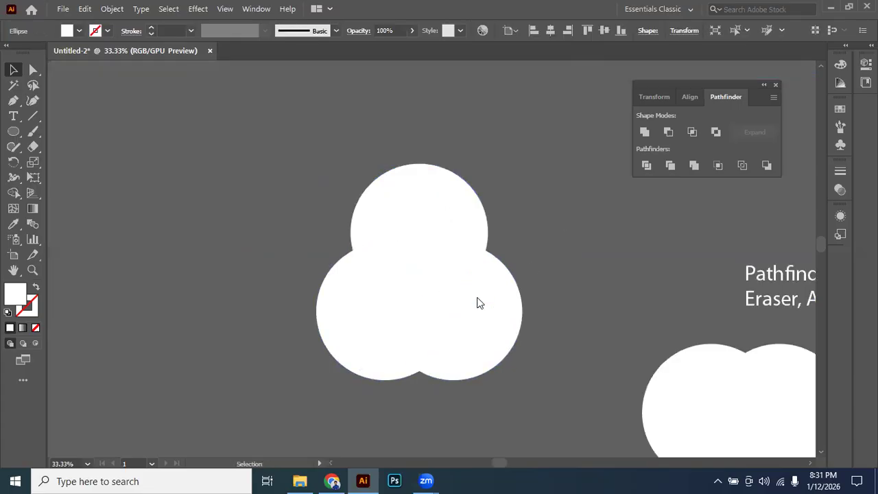
pyautogui.click(359, 330)
pyautogui.click(337, 250)
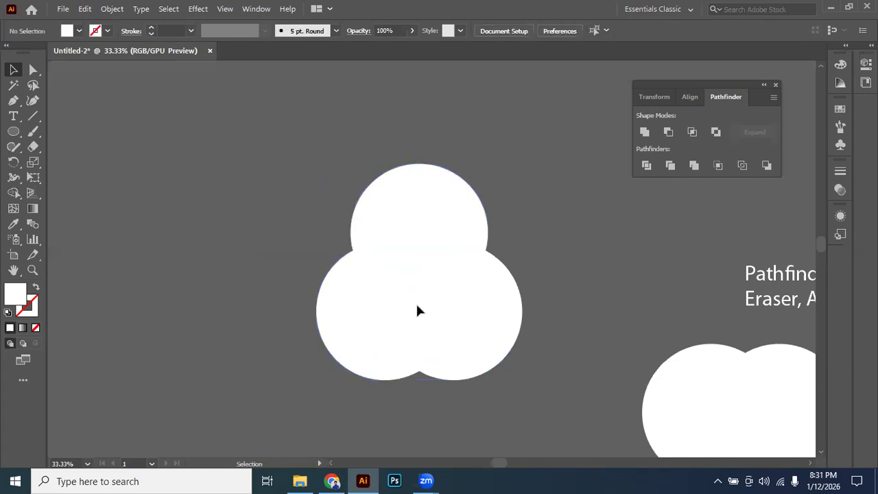
pyautogui.moveTo(417, 306); pyautogui.dragTo(576, 305)
pyautogui.moveTo(625, 285); pyautogui.dragTo(225, 278)
pyautogui.moveTo(406, 242); pyautogui.dragTo(105, 318)
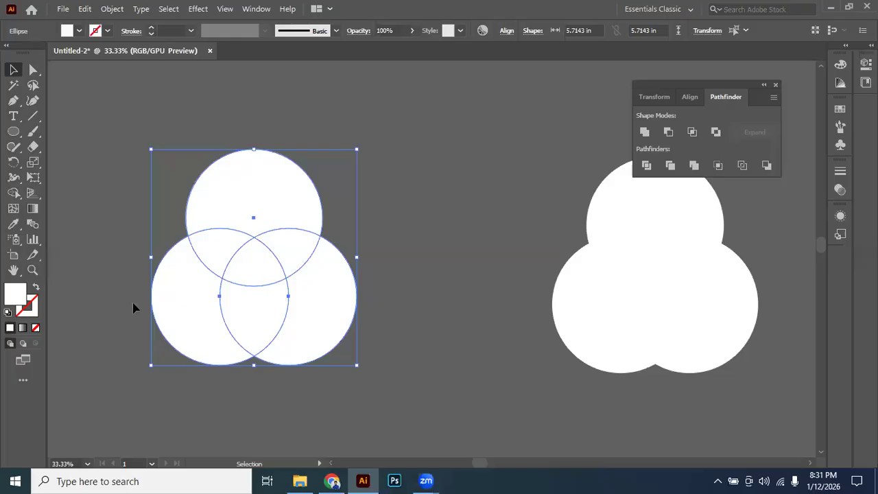
# Fill the three copied circles with the white-to-black linear gradient, then try moving the upper circle and undo the move.
pyautogui.click(23, 328)
pyautogui.click(401, 184)
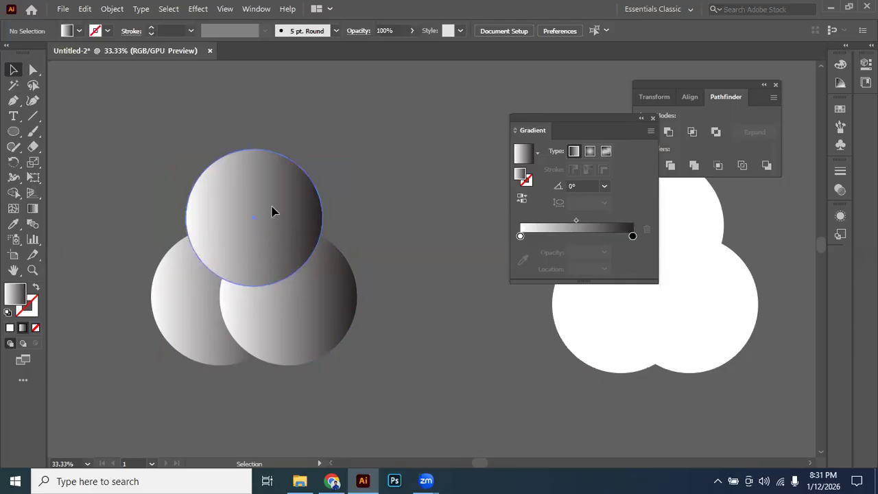
pyautogui.moveTo(272, 207); pyautogui.dragTo(278, 164)
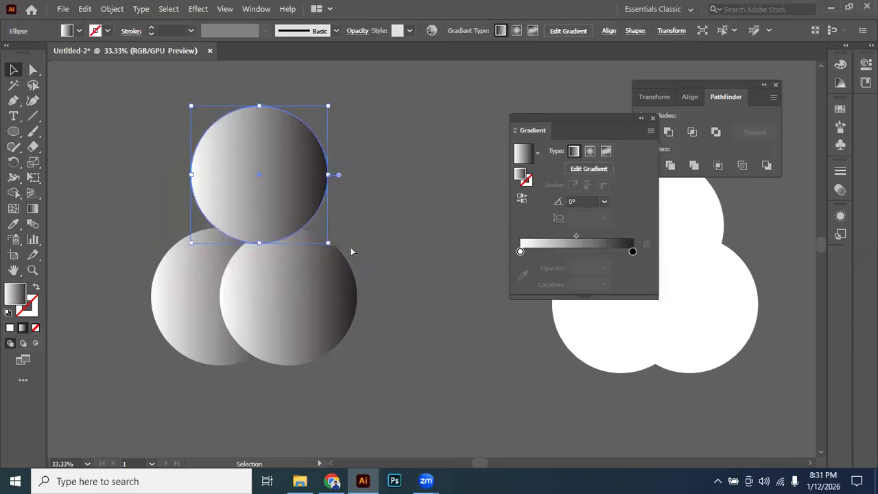
pyautogui.hotkey('ctrl', 'z')
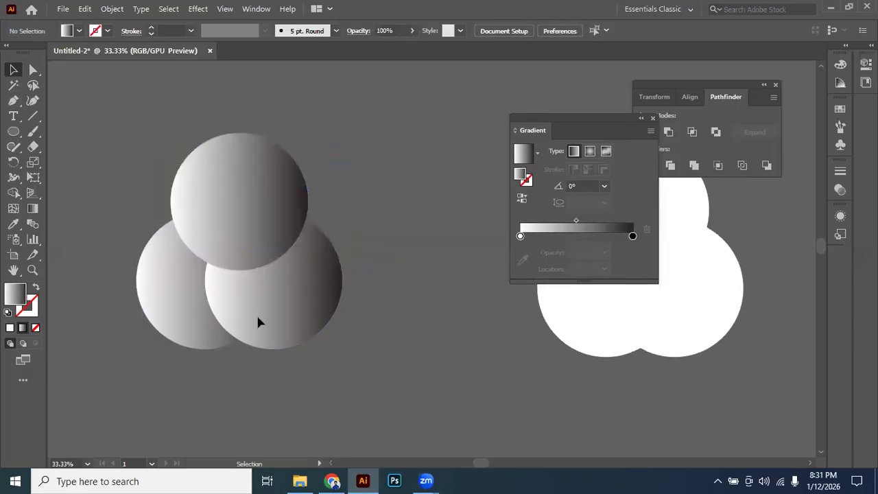
# Select the three gradient circles and try shifting each circle's gradient with the Gradient tool.
pyautogui.moveTo(258, 322); pyautogui.dragTo(150, 398)
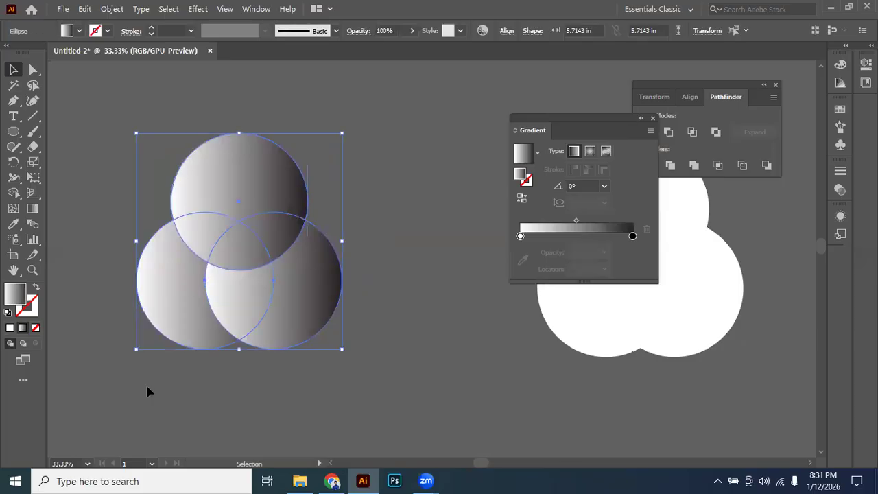
pyautogui.click(32, 210)
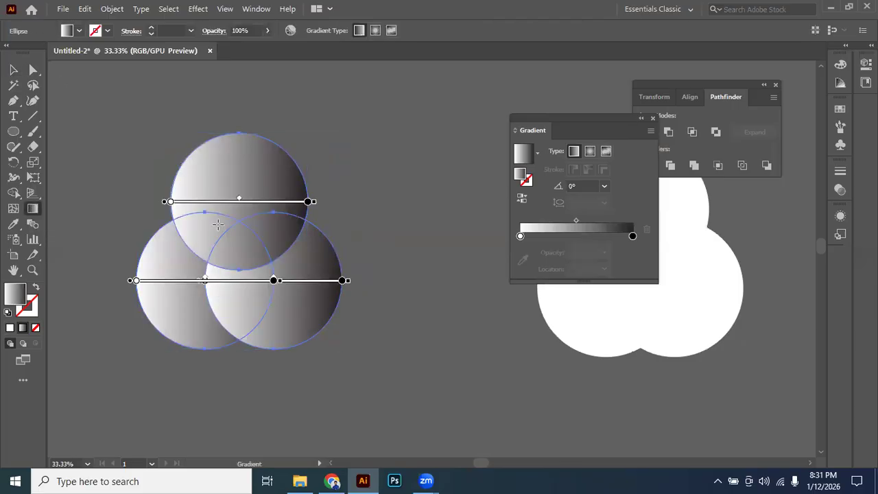
pyautogui.moveTo(249, 202); pyautogui.dragTo(249, 181)
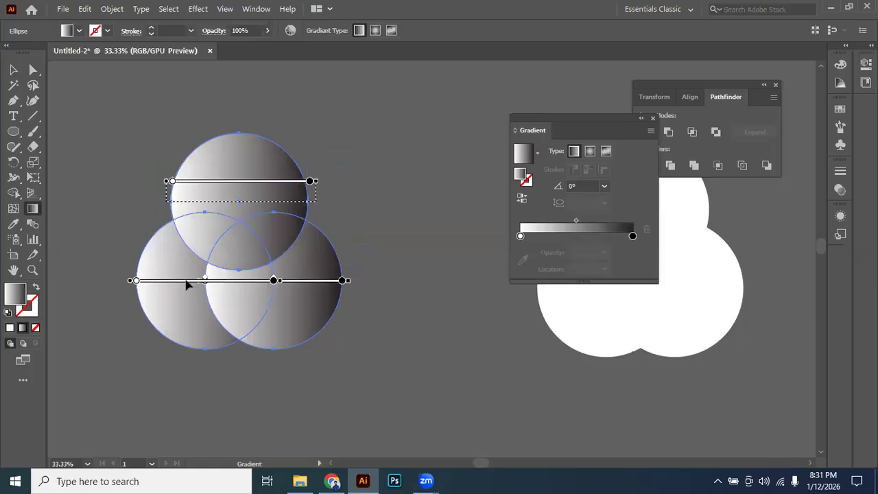
pyautogui.hotkey('ctrl', 'z')
pyautogui.moveTo(206, 281); pyautogui.dragTo(162, 353)
pyautogui.moveTo(300, 281); pyautogui.dragTo(324, 310)
# Undo the gradient shifts on the three copied circles and reselect the circles with the Selection tool.
pyautogui.hotkey('ctrl', 'z')
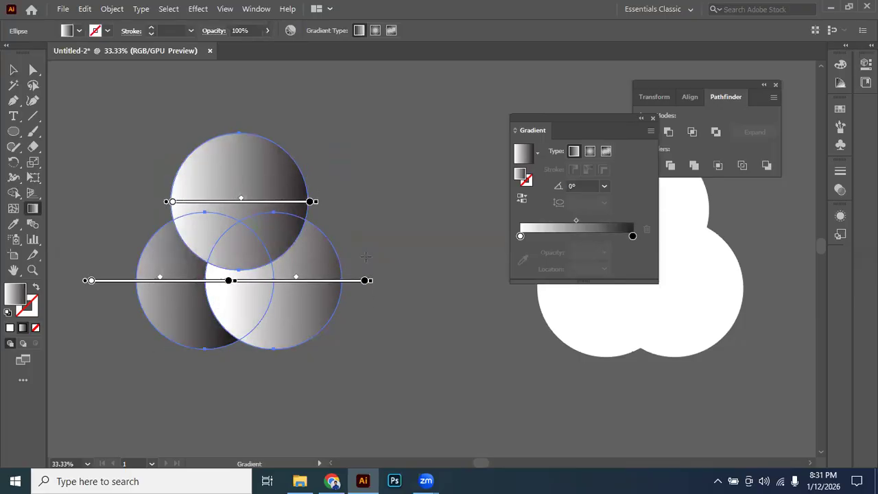
pyautogui.hotkey('ctrl', 'z')
pyautogui.hotkey('ctrl', 'z')
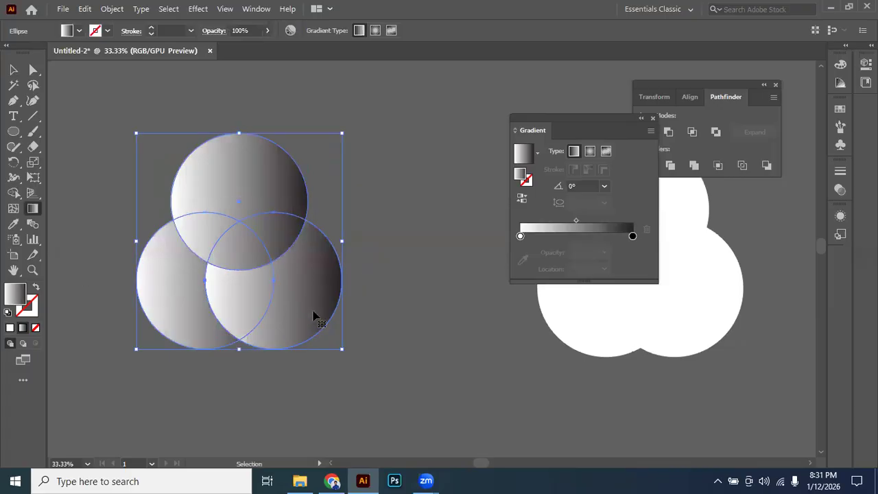
pyautogui.hotkey('ctrl', 'z')
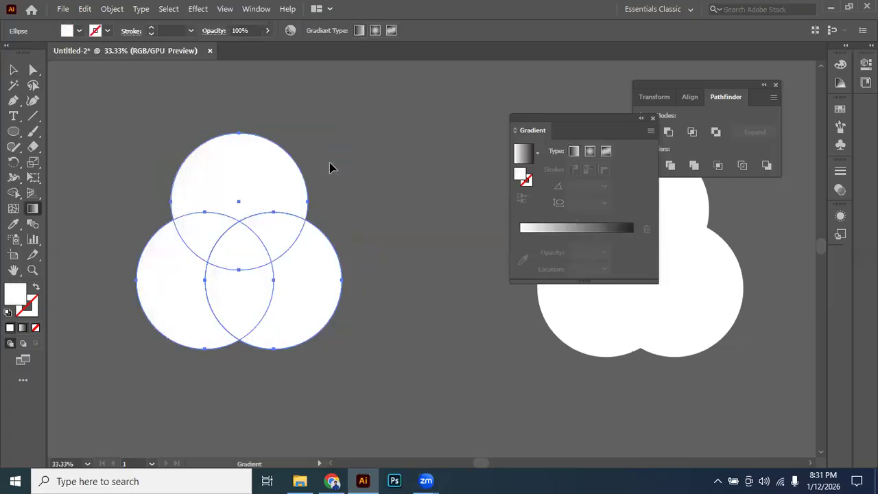
pyautogui.press('v')
pyautogui.moveTo(320, 182); pyautogui.dragTo(290, 162)
pyautogui.moveTo(339, 120); pyautogui.dragTo(89, 330)
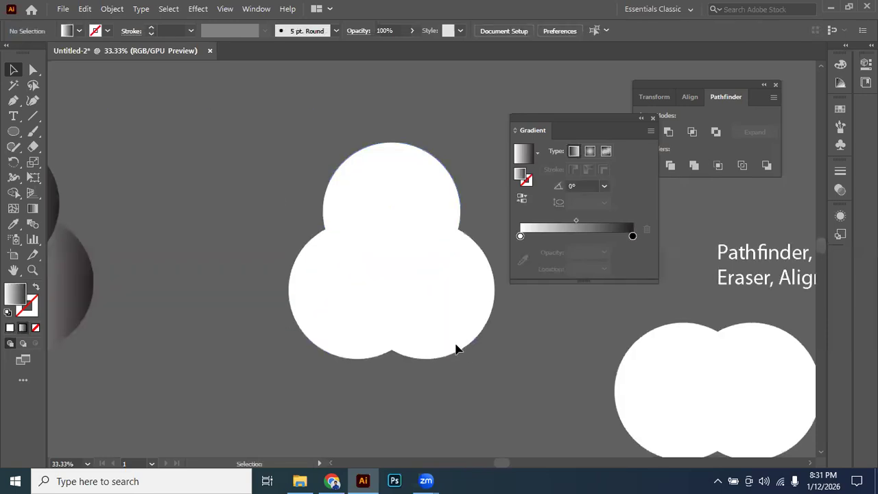
# Select the three white overlapping circles, try combining them into a compound shape with Unite, and undo it.
pyautogui.click(457, 349)
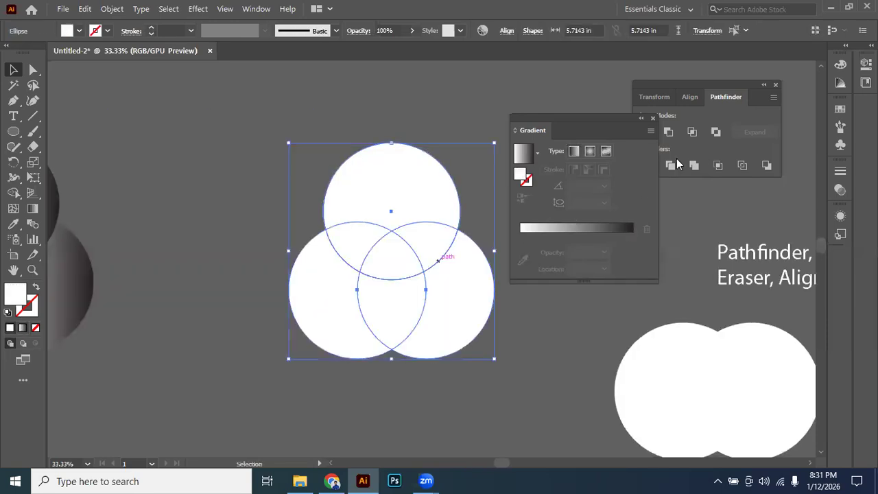
pyautogui.click(654, 119)
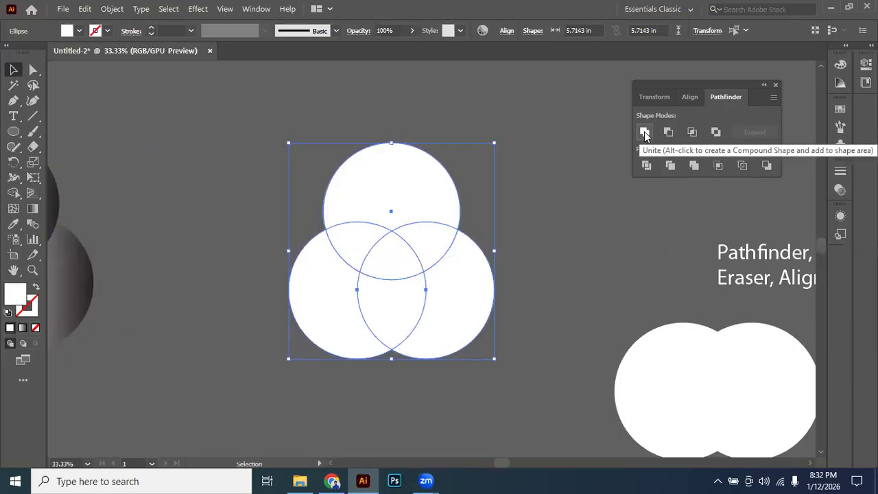
pyautogui.keyDown('alt'); pyautogui.click(645, 132); pyautogui.keyUp('alt')
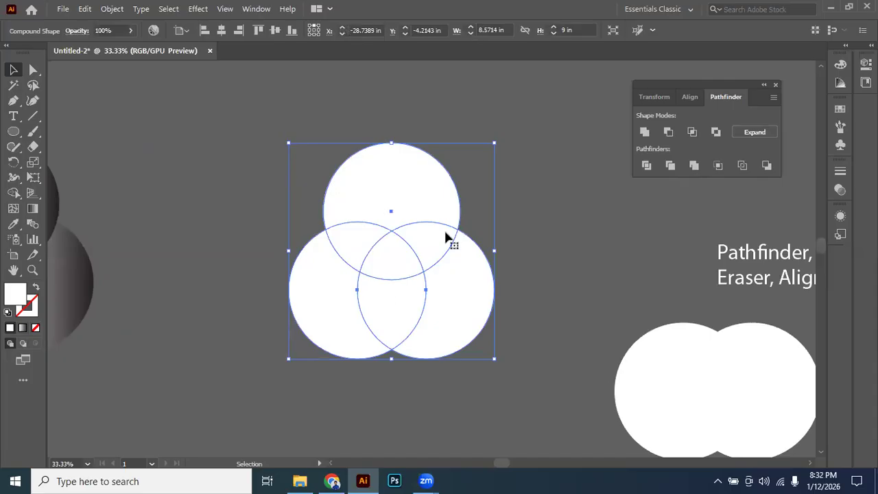
pyautogui.hotkey('ctrl', 'z')
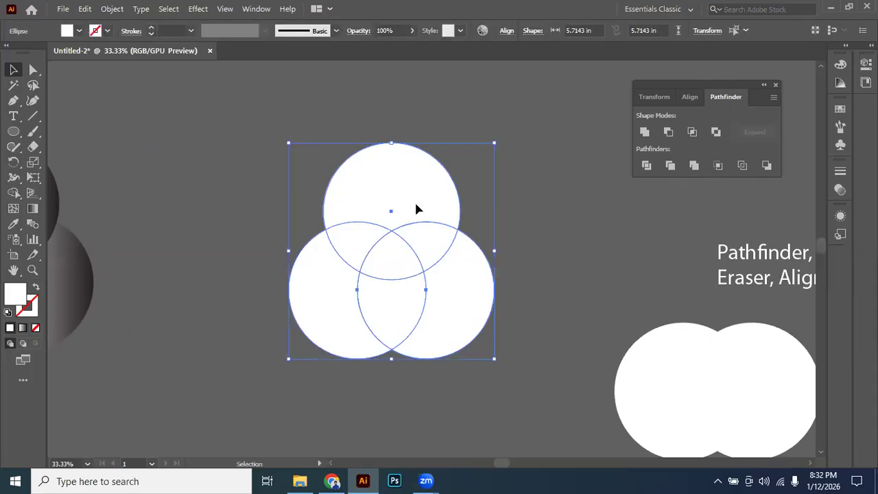
# Try making a compound path from the three white overlapping circles, and undo it.
pyautogui.click(418, 209)
pyautogui.click(333, 308)
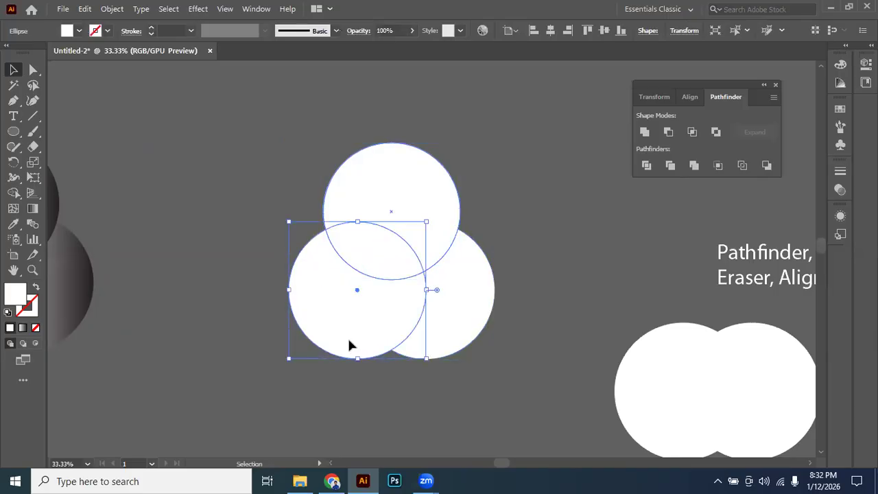
pyautogui.hotkey('ctrl', 'a')
pyautogui.rightClick(411, 237)
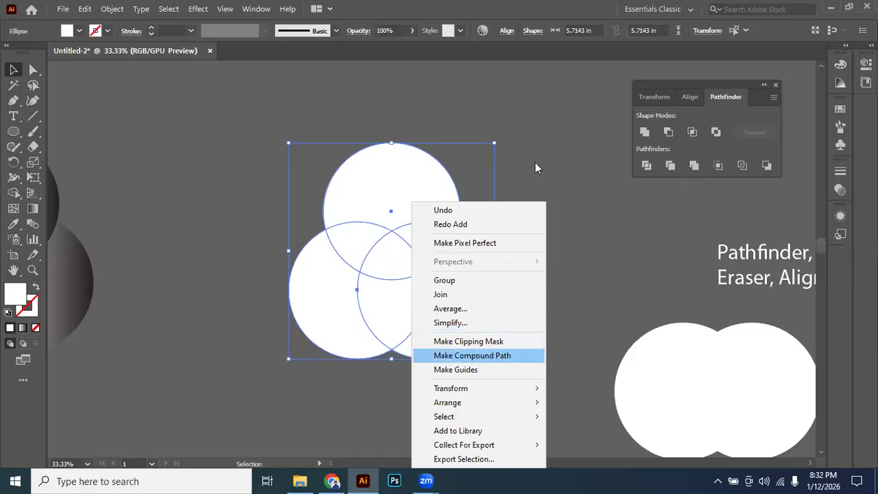
pyautogui.click(316, 360)
pyautogui.hotkey('ctrl', 'a')
pyautogui.rightClick(436, 253)
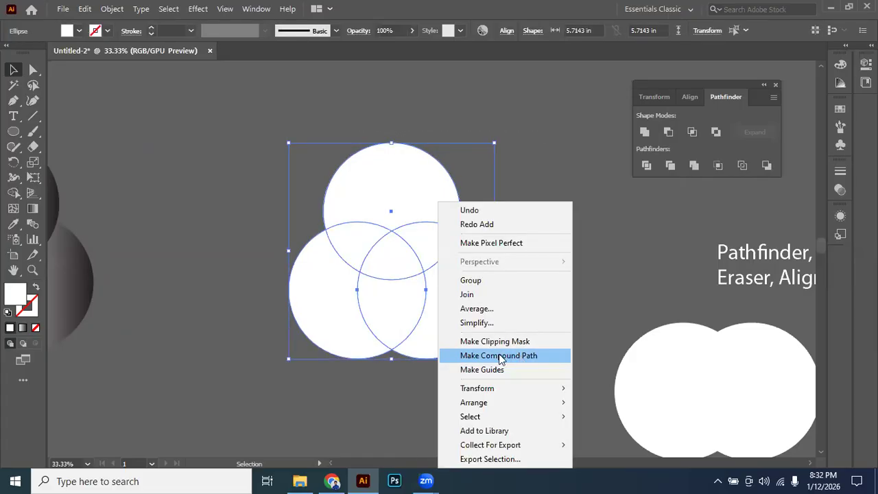
pyautogui.click(501, 355)
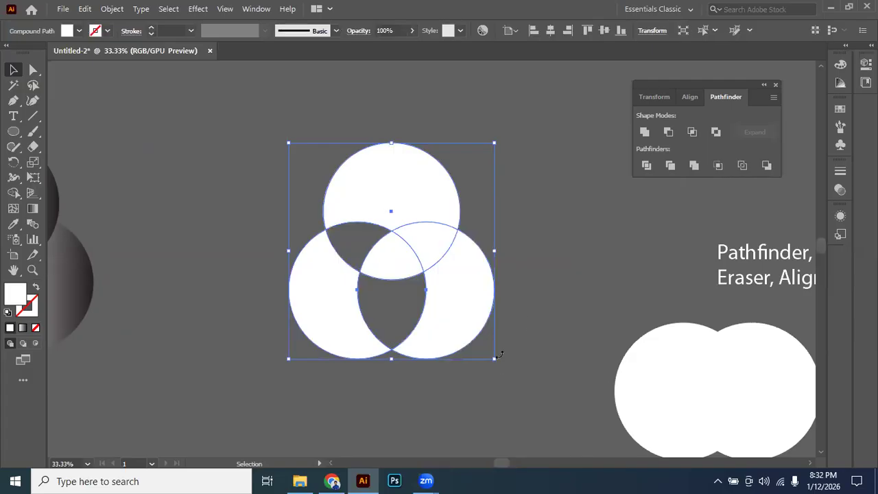
pyautogui.hotkey('ctrl', 'z')
# Reselect the three white circles, try Make Compound Path once more, select the path with Direct Selection, and undo the compound path.
pyautogui.click(369, 186)
pyautogui.moveTo(227, 152); pyautogui.dragTo(520, 321)
pyautogui.rightClick(512, 262)
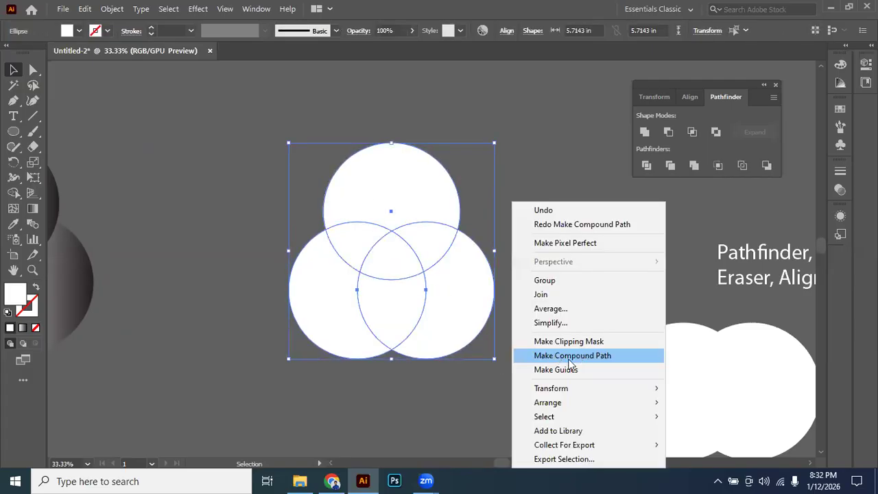
pyautogui.click(585, 357)
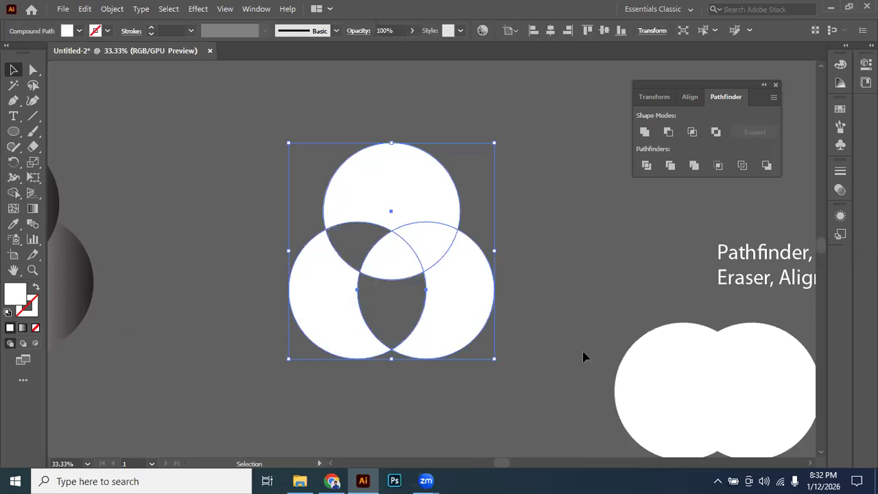
pyautogui.click(583, 357)
pyautogui.click(362, 272)
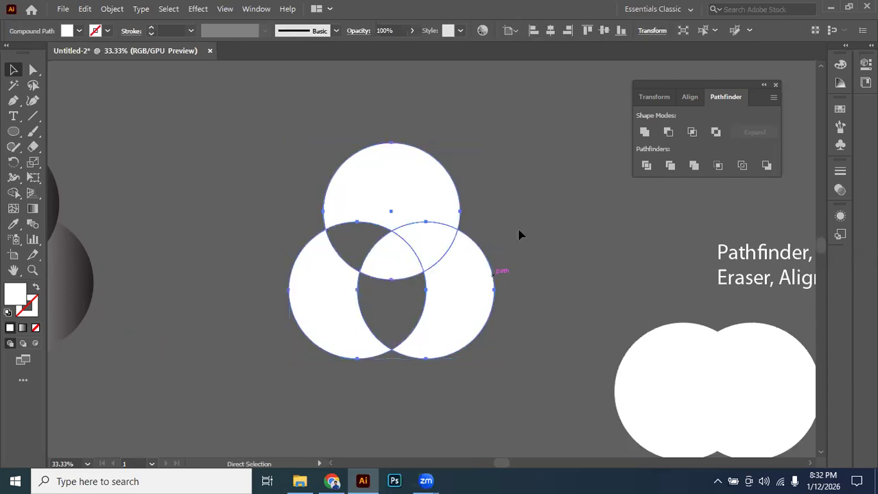
pyautogui.hotkey('ctrl', 'z')
# Combine the three white circles into a compound shape with Unite and fill it with the white-to-black linear gradient.
pyautogui.click(439, 251)
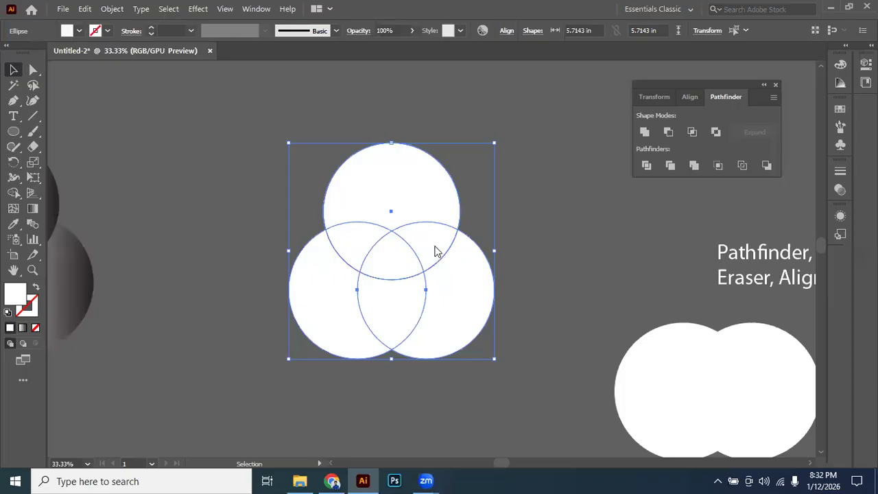
pyautogui.rightClick(435, 251)
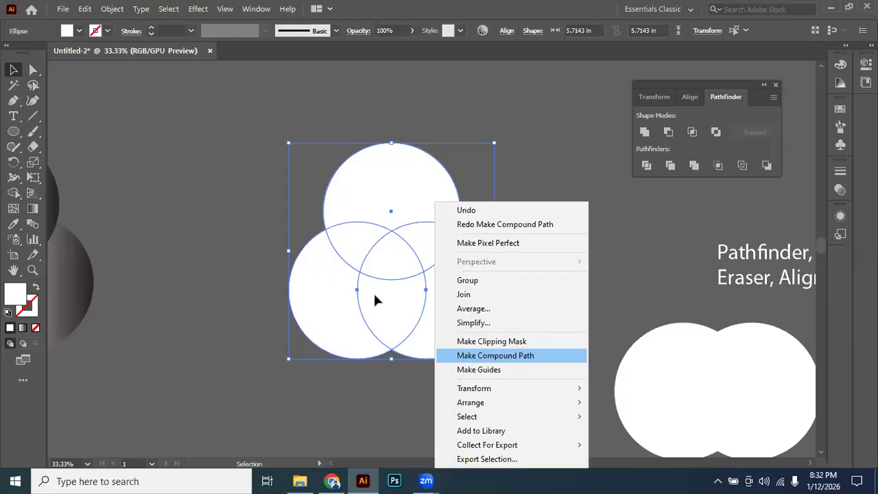
pyautogui.click(345, 324)
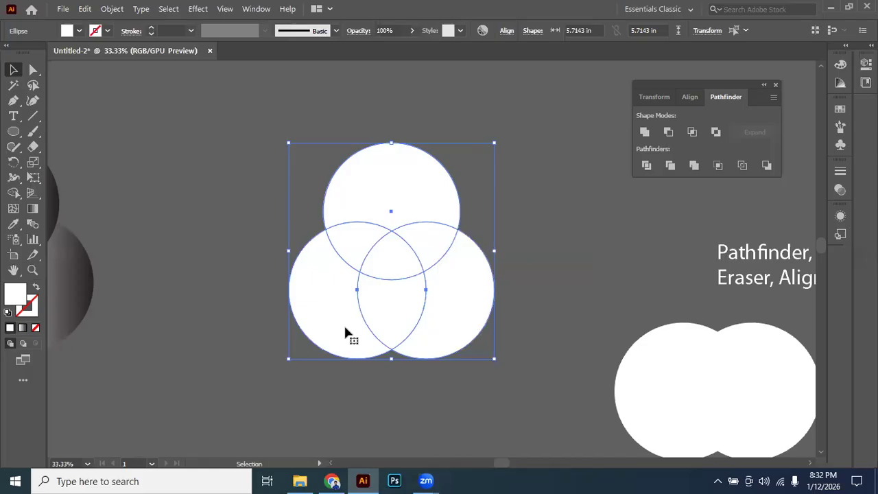
pyautogui.keyDown('alt'); pyautogui.click(646, 131); pyautogui.keyUp('alt')
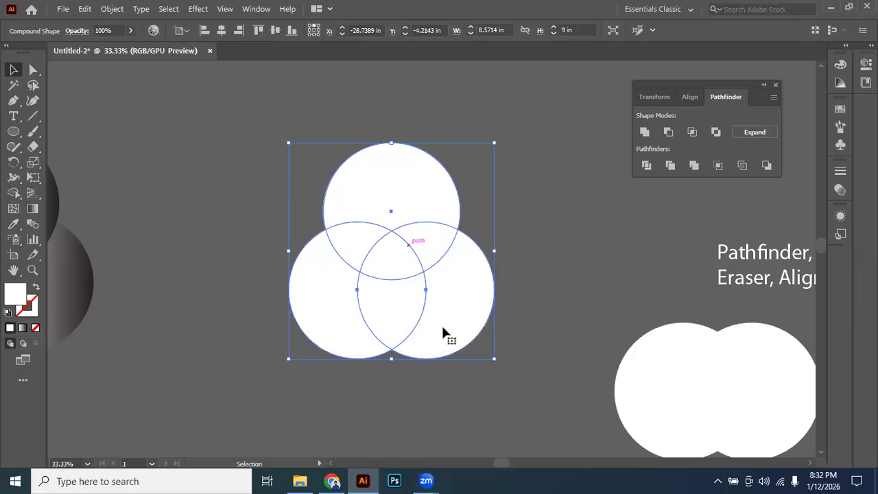
pyautogui.moveTo(398, 276); pyautogui.dragTo(470, 293)
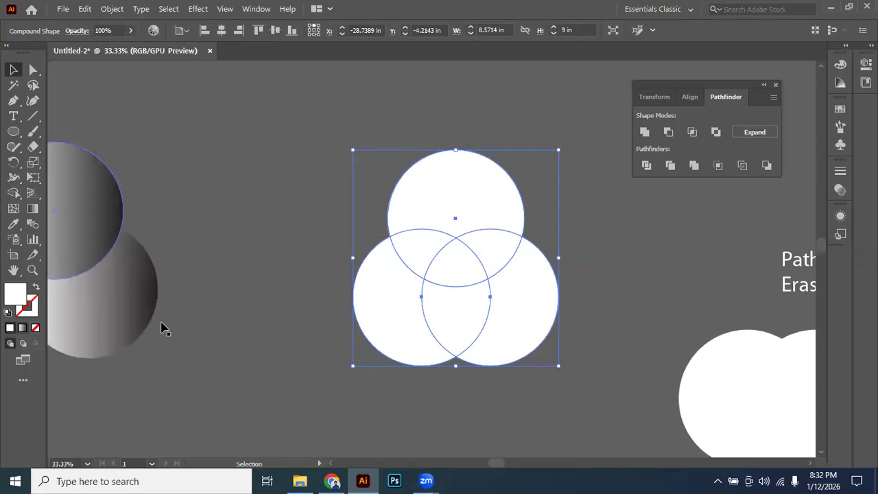
pyautogui.press('.')
pyautogui.click(318, 237)
pyautogui.scroll(-2, 317, 232)
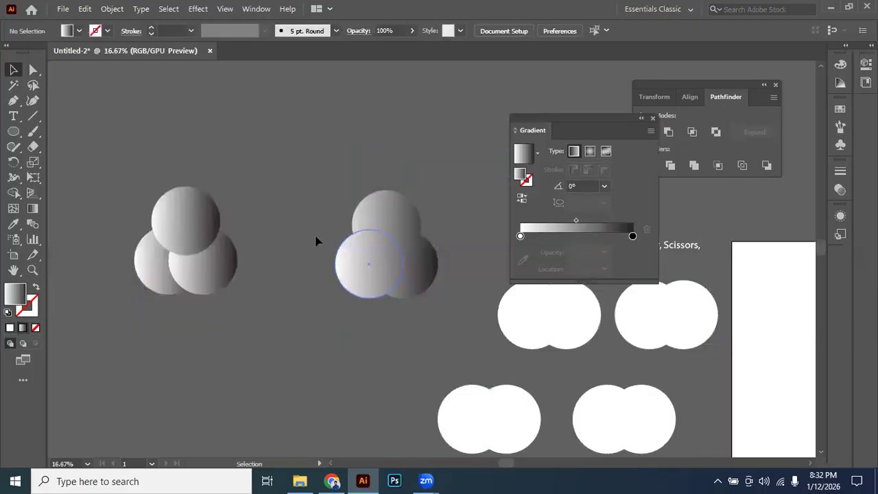
# Try shifting the compound shape's gradient with the Gradient tool, undo the shift, and deselect the shape.
pyautogui.click(402, 248)
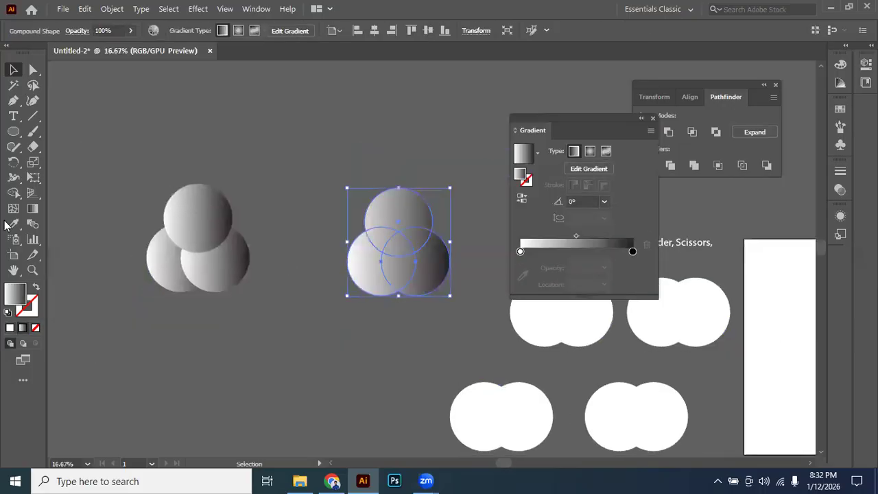
pyautogui.click(33, 210)
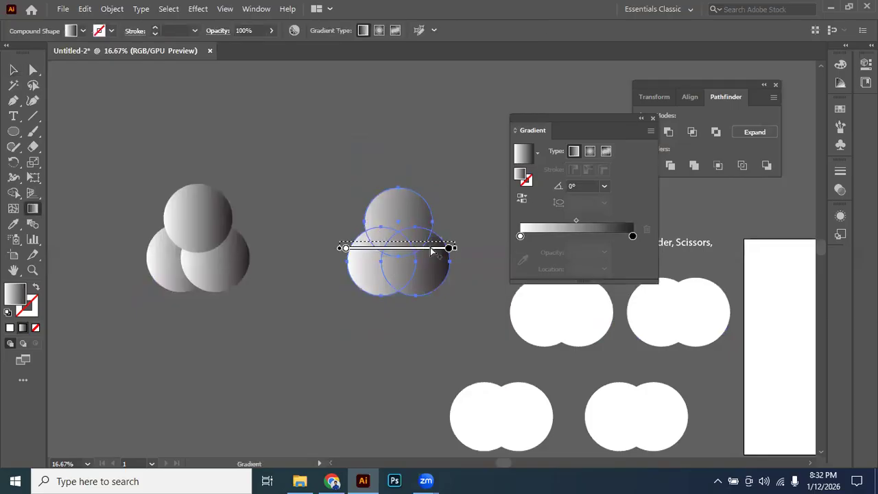
pyautogui.moveTo(422, 241); pyautogui.dragTo(368, 212)
pyautogui.hotkey('ctrl', 'z')
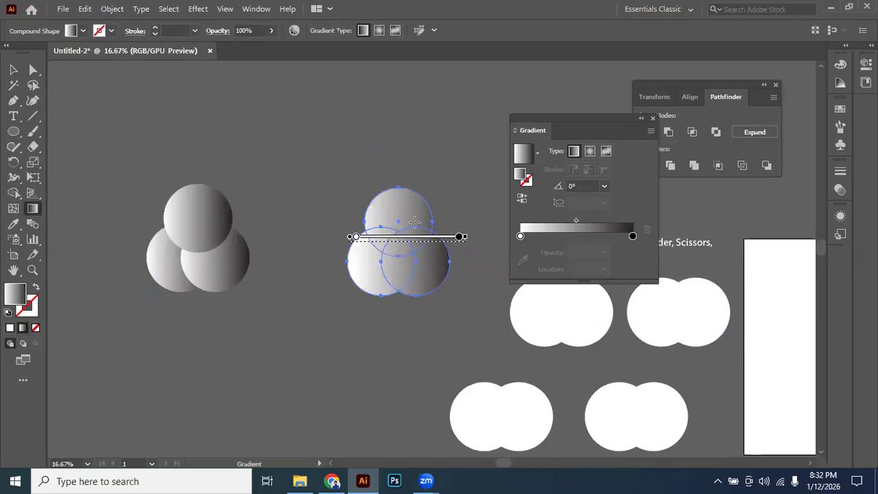
pyautogui.click(13, 70)
pyautogui.click(256, 146)
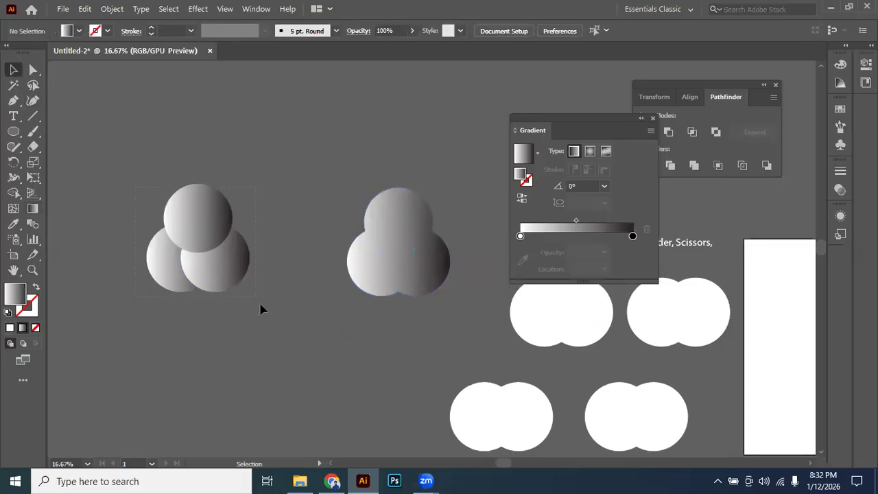
# Select the three separate gradient circles, shift each circle's gradient individually with the Gradient tool, and deselect them.
pyautogui.click(191, 240)
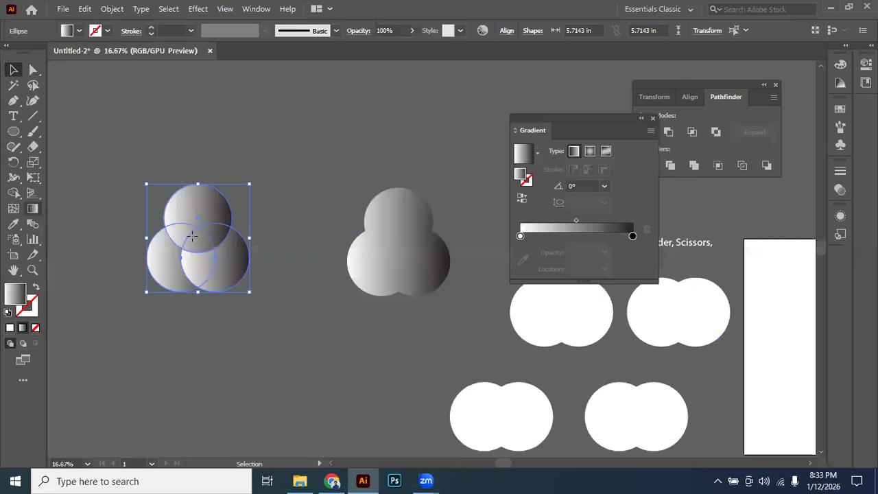
pyautogui.press('g')
pyautogui.moveTo(185, 219)
pyautogui.mouseDown()
pyautogui.moveTo(212, 200)
pyautogui.moveTo(179, 207)
pyautogui.moveTo(181, 220)
pyautogui.mouseUp()
pyautogui.moveTo(165, 258)
pyautogui.mouseDown()
pyautogui.moveTo(145, 258)
pyautogui.moveTo(155, 267)
pyautogui.mouseUp()
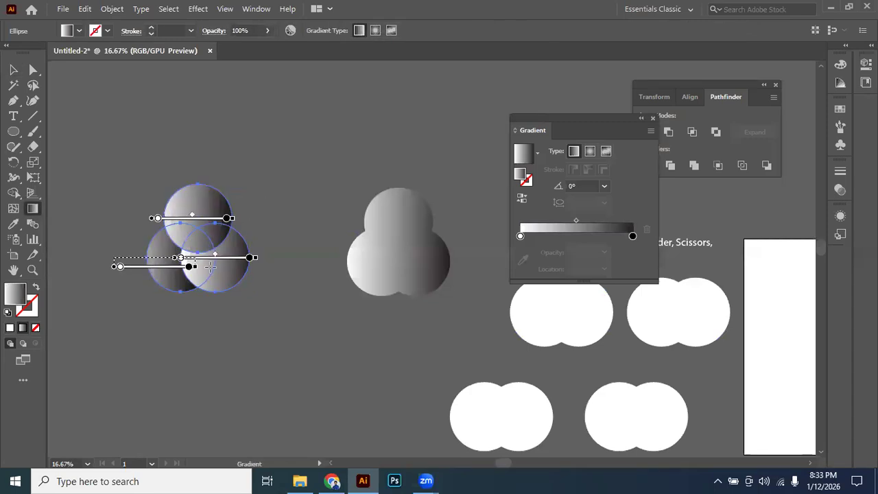
pyautogui.moveTo(229, 258); pyautogui.dragTo(253, 269)
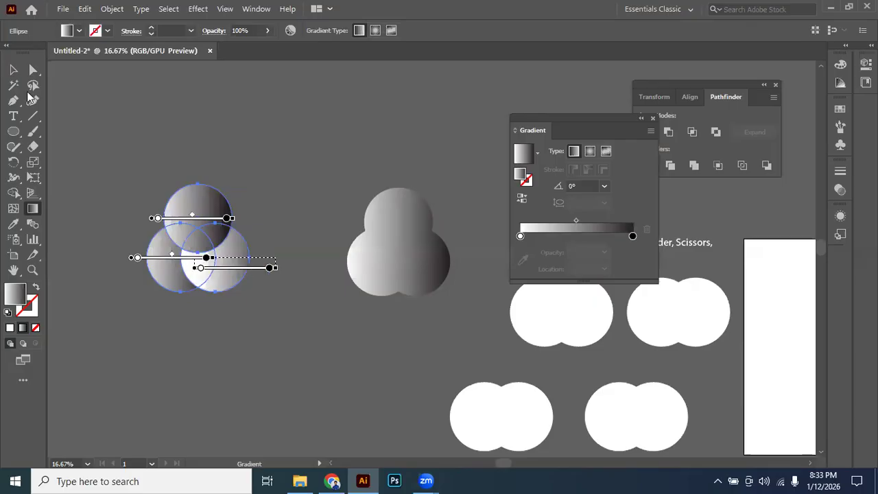
pyautogui.press('v')
pyautogui.hotkey('ctrl', 'shift', 'a')
pyautogui.scroll(1, 172, 231)
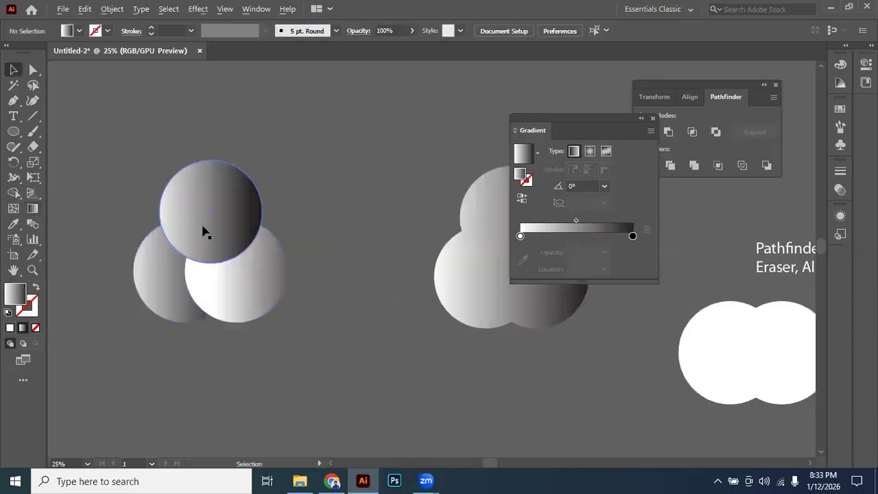
# Isolate the gradient compound shape and move its three circles apart from one another.
pyautogui.moveTo(506, 255); pyautogui.dragTo(369, 245)
pyautogui.click(367, 249)
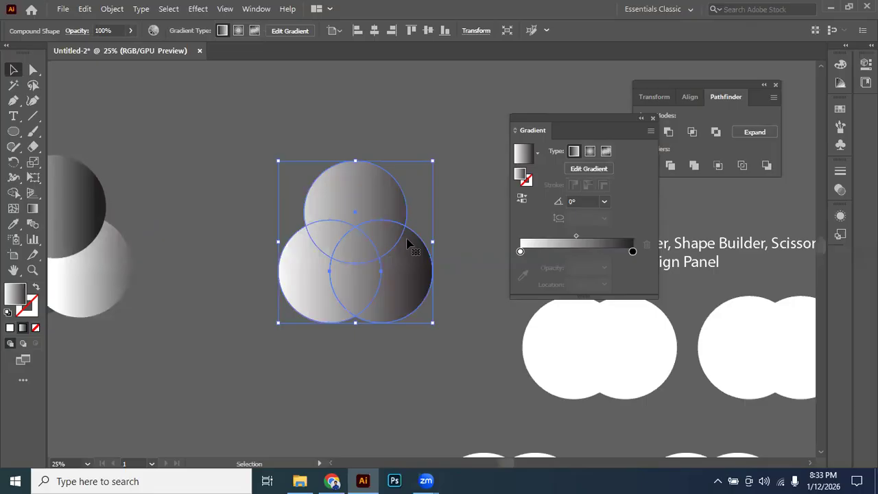
pyautogui.click(439, 273)
pyautogui.moveTo(425, 265); pyautogui.dragTo(440, 297)
pyautogui.doubleClick(369, 266)
pyautogui.moveTo(300, 277); pyautogui.dragTo(258, 305)
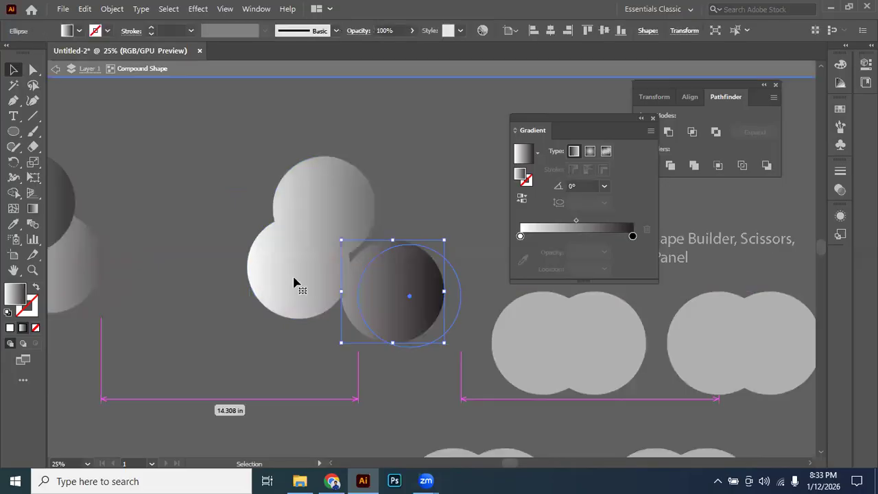
pyautogui.click(451, 79)
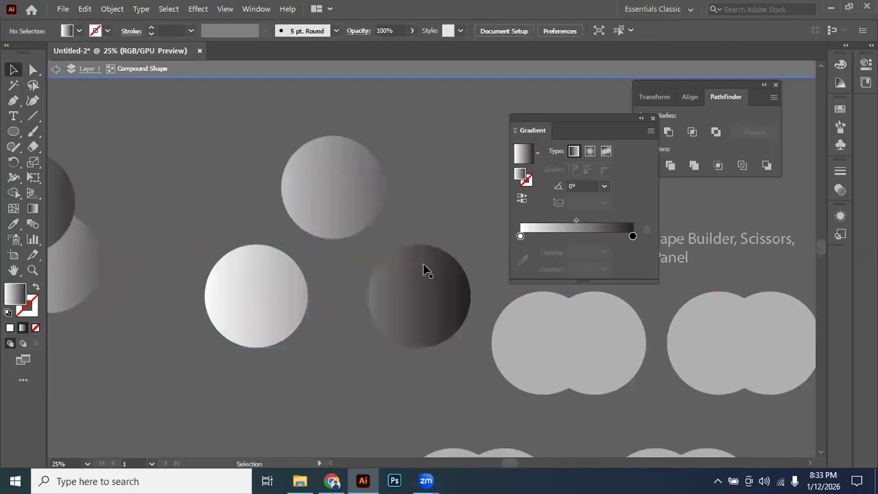
# Exit isolation mode, re-enter it on the compound shape's dark circle, and exit it again.
pyautogui.doubleClick(341, 280)
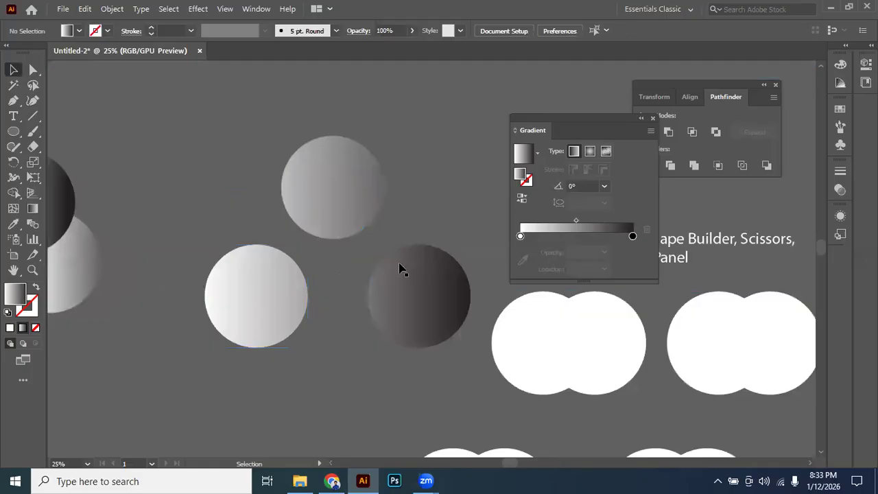
pyautogui.doubleClick(433, 297)
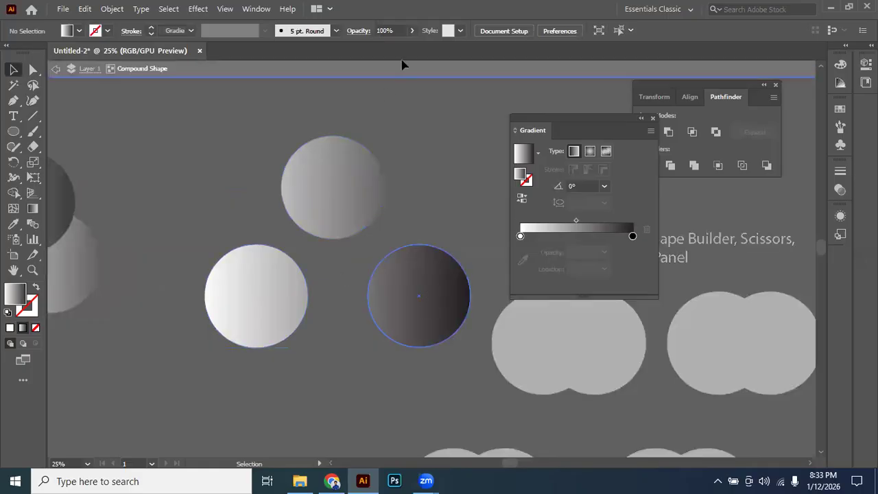
pyautogui.doubleClick(420, 236)
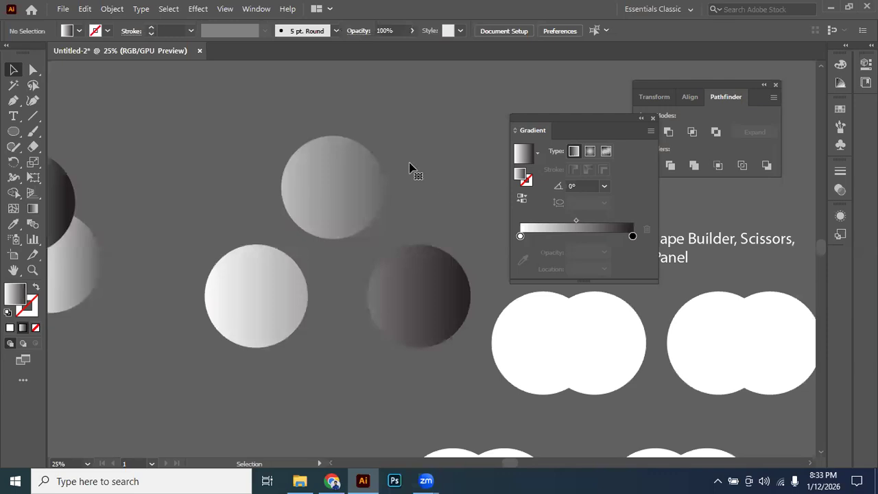
# Move the whole compound shape of three separated circles as one object, placing it above and beside the overlapping gradient circles.
pyautogui.click(344, 202)
pyautogui.moveTo(344, 203); pyautogui.dragTo(393, 170)
pyautogui.scroll(-1, 387, 271)
pyautogui.moveTo(391, 273); pyautogui.dragTo(343, 265)
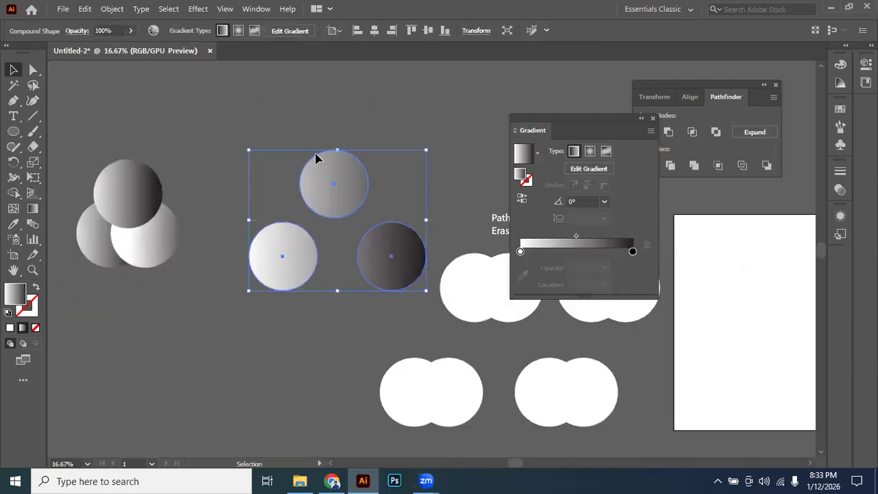
pyautogui.moveTo(316, 155); pyautogui.dragTo(322, 146)
pyautogui.moveTo(320, 128); pyautogui.dragTo(329, 196)
pyautogui.moveTo(345, 159); pyautogui.dragTo(308, 190)
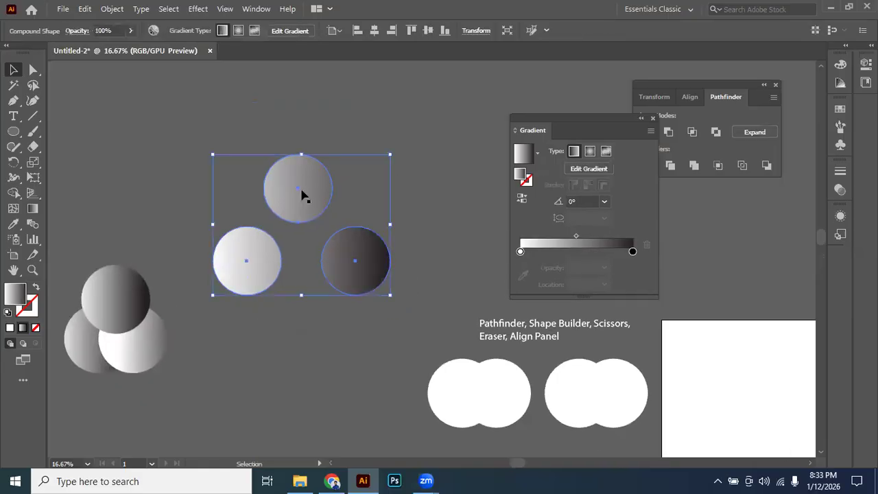
# Place the walking dog image "Screenshot 2025-12-18 at 5.18.35 PM" from the Downloads folder beside the three-circle compound shape.
pyautogui.click(60, 9)
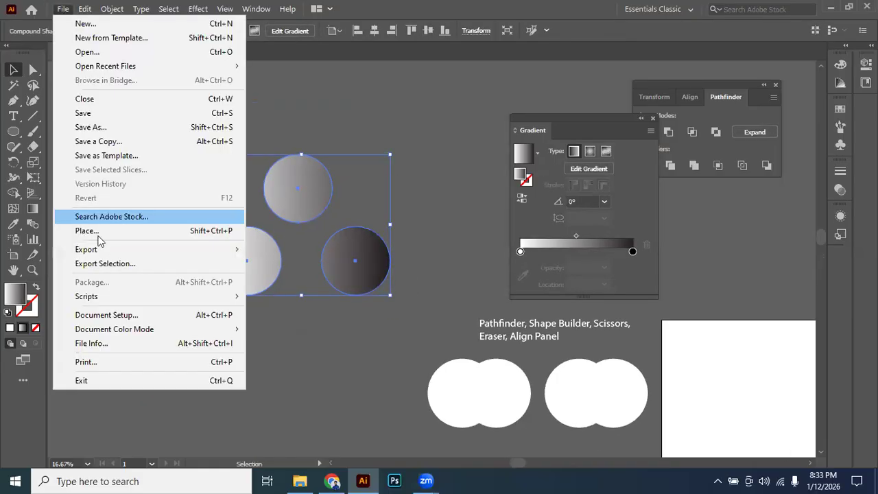
pyautogui.click(98, 234)
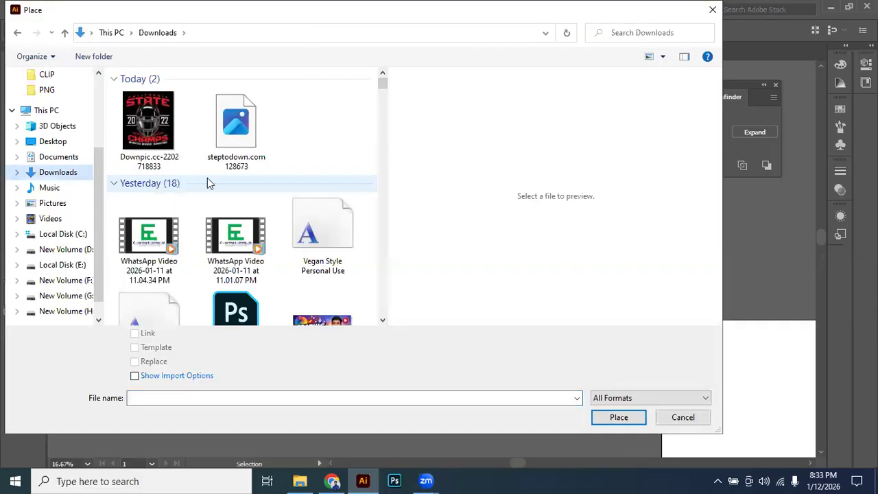
pyautogui.click(236, 140)
pyautogui.scroll(-1, 236, 141)
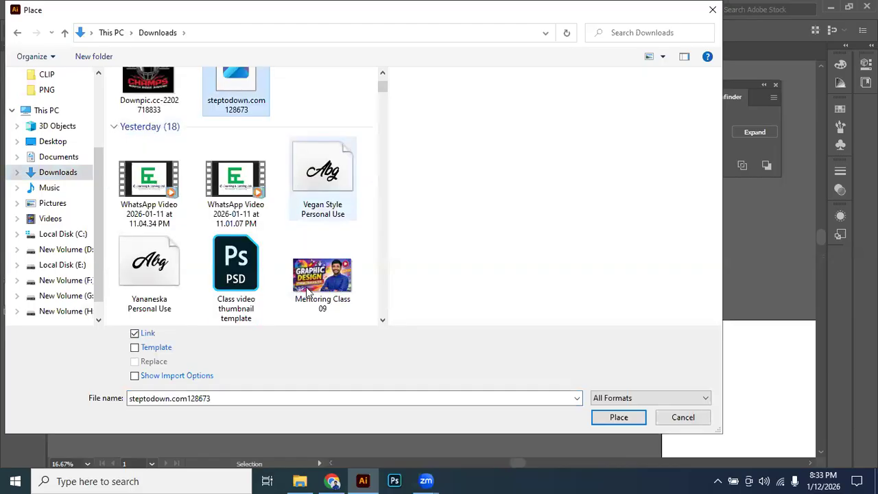
pyautogui.scroll(-2, 244, 260)
pyautogui.scroll(-2, 245, 260)
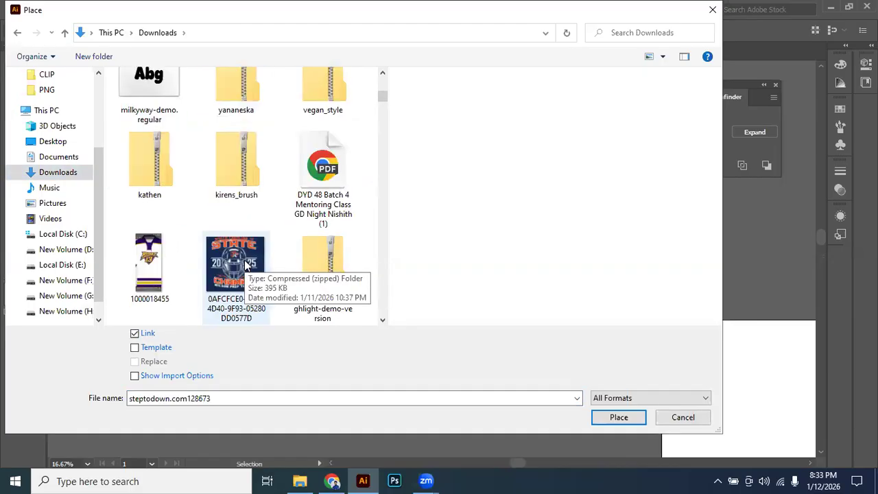
pyautogui.scroll(-3, 245, 264)
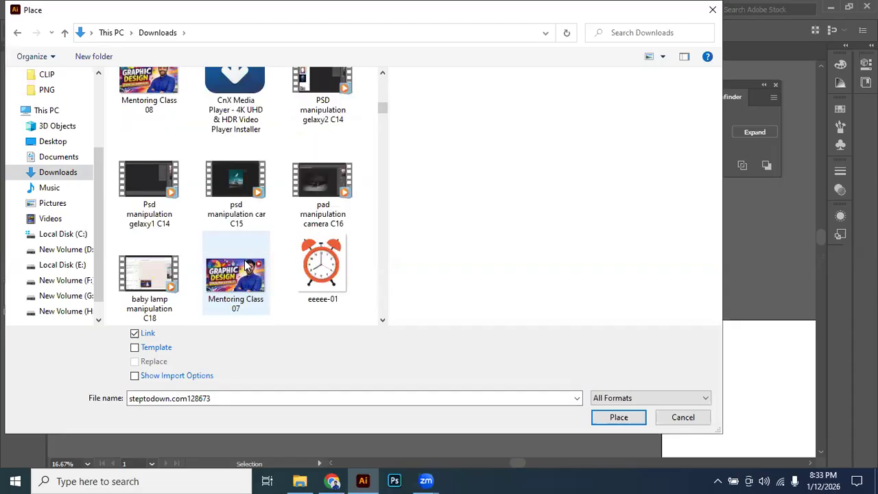
pyautogui.scroll(-1, 245, 263)
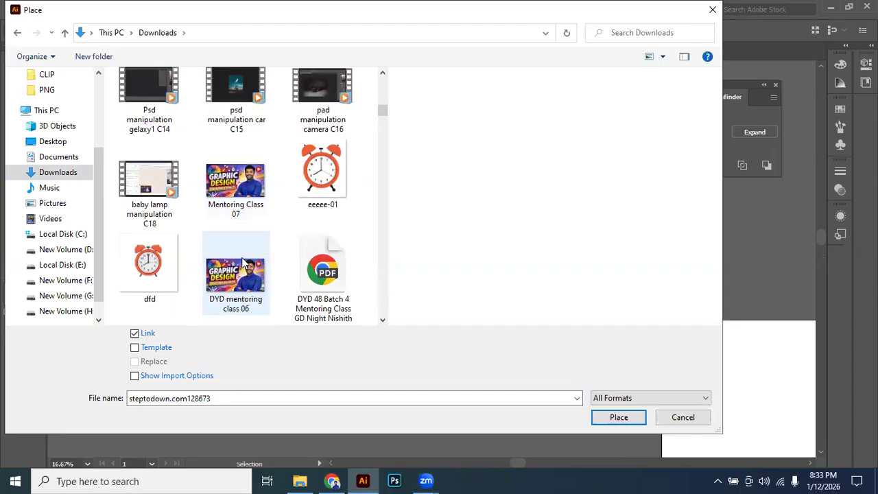
pyautogui.scroll(-2, 242, 262)
pyautogui.scroll(-1, 242, 263)
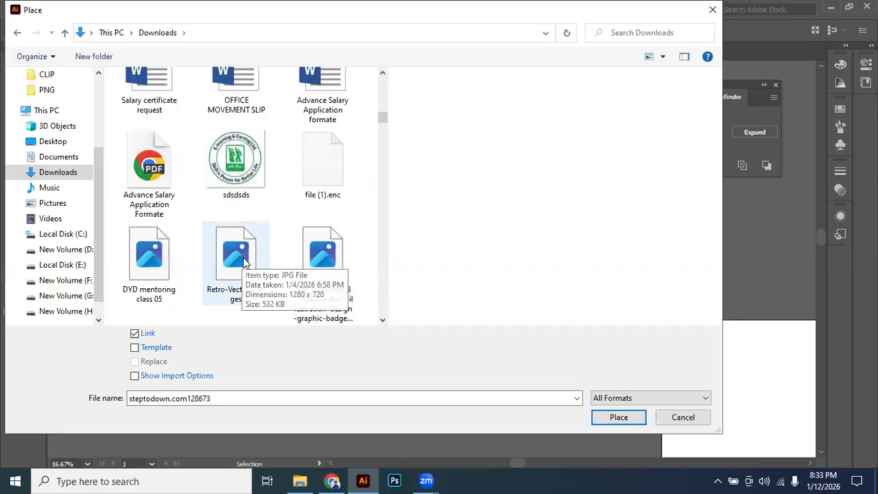
pyautogui.scroll(-2, 243, 262)
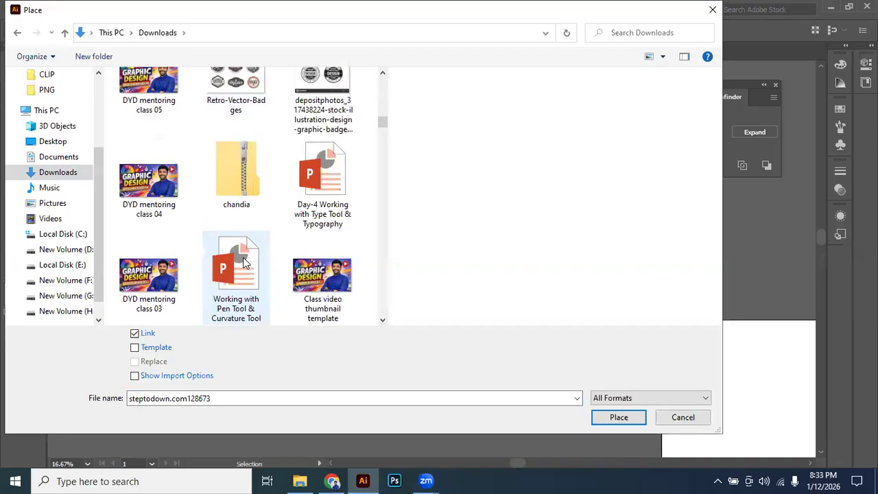
pyautogui.scroll(-1, 243, 261)
pyautogui.click(244, 265)
pyautogui.scroll(-3, 247, 262)
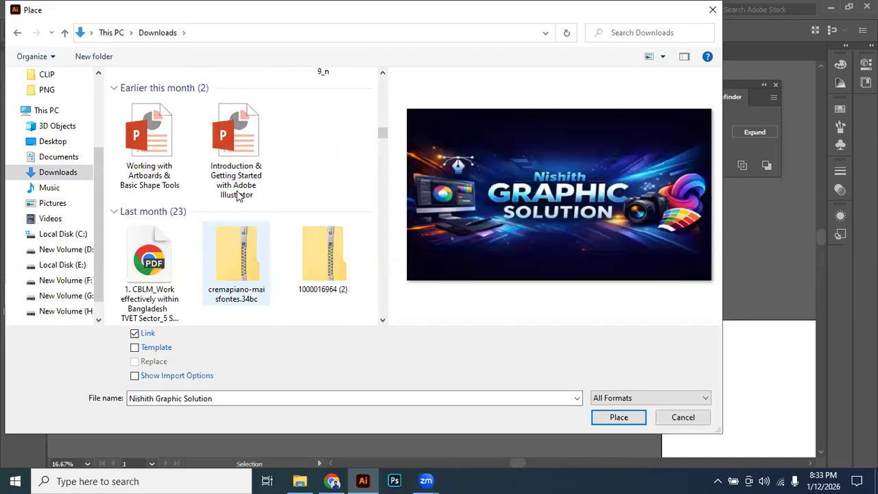
pyautogui.scroll(-1, 224, 227)
pyautogui.click(244, 257)
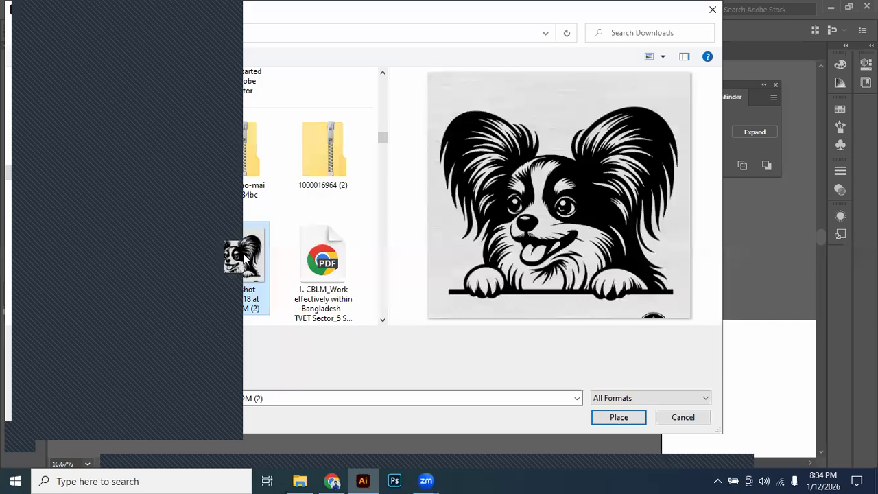
pyautogui.scroll(-1, 243, 255)
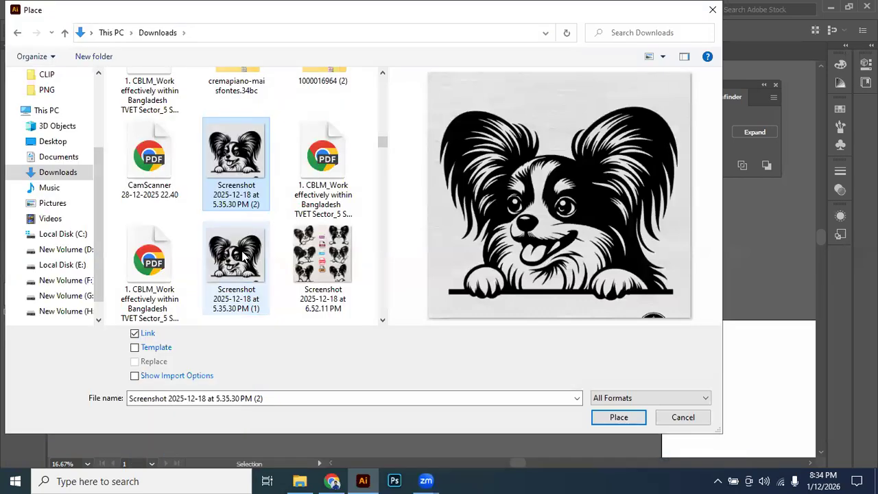
pyautogui.scroll(-2, 244, 255)
pyautogui.doubleClick(154, 162)
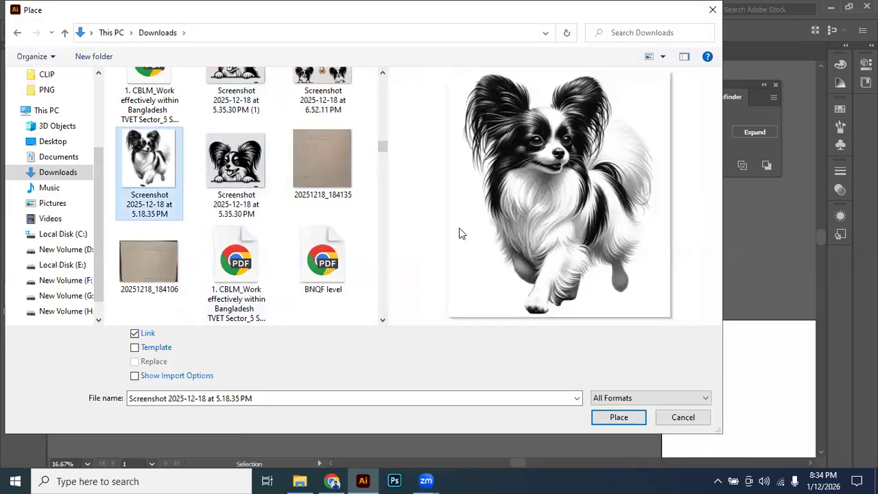
pyautogui.click(428, 214)
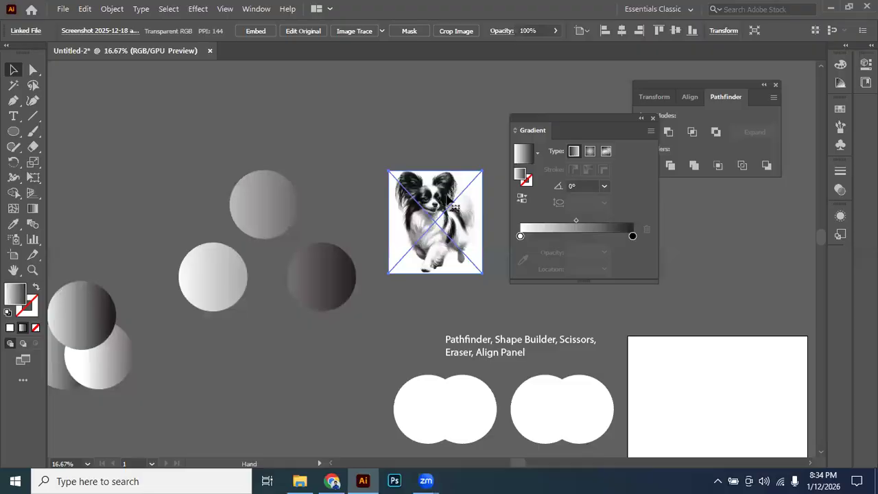
# Embed the placed dog image, try it over the circles, and move it clear above and beside the compound shape.
pyautogui.hotkey('ctrl', '=')
pyautogui.click(252, 30)
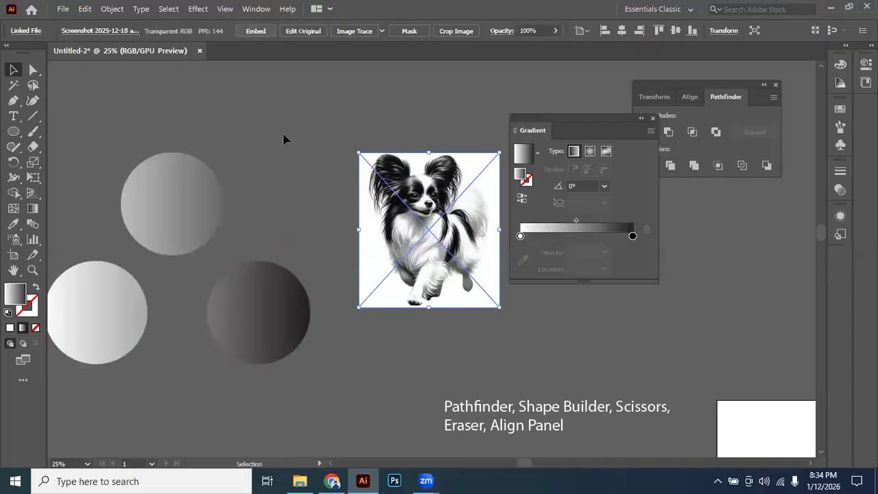
pyautogui.moveTo(431, 196); pyautogui.dragTo(135, 244)
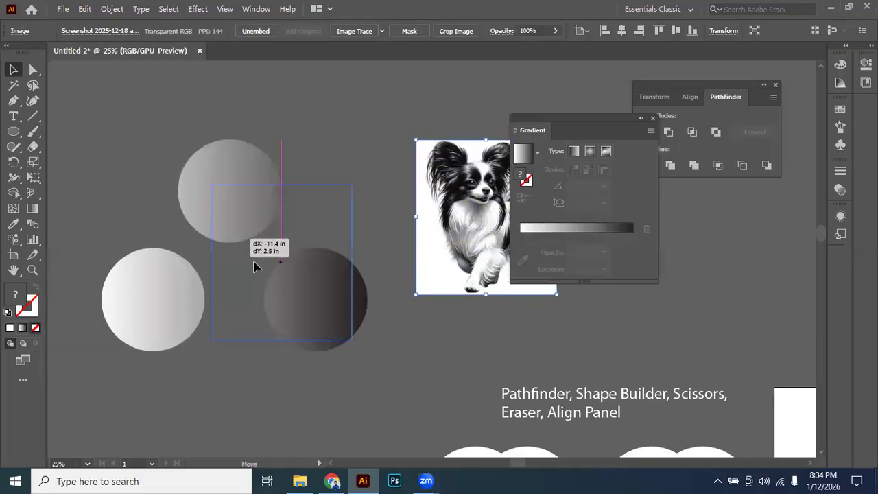
pyautogui.moveTo(427, 177); pyautogui.dragTo(421, 127)
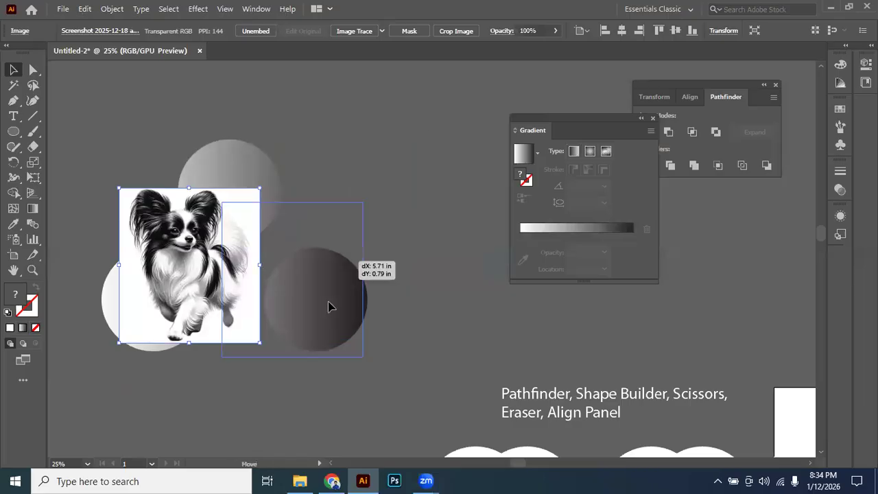
# Isolate the compound shape, move its dark and light circles closer to the top circle, and exit isolation mode.
pyautogui.doubleClick(329, 302)
pyautogui.moveTo(328, 284); pyautogui.dragTo(173, 280)
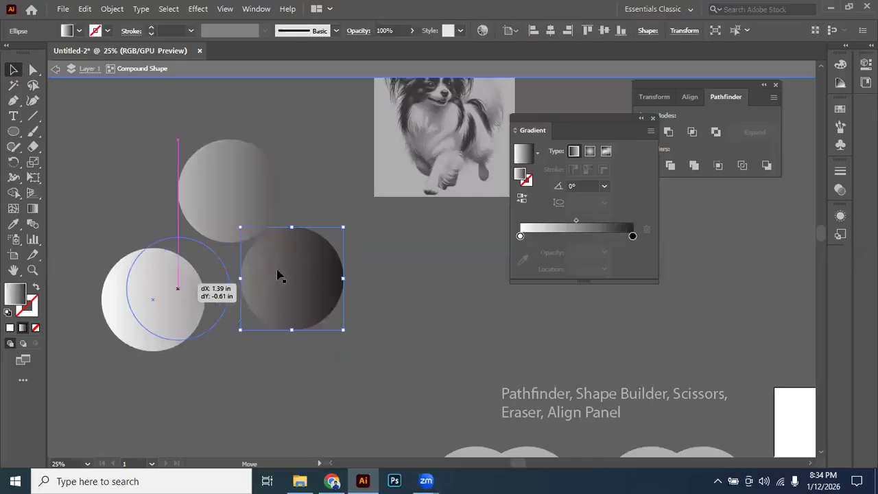
pyautogui.click(334, 65)
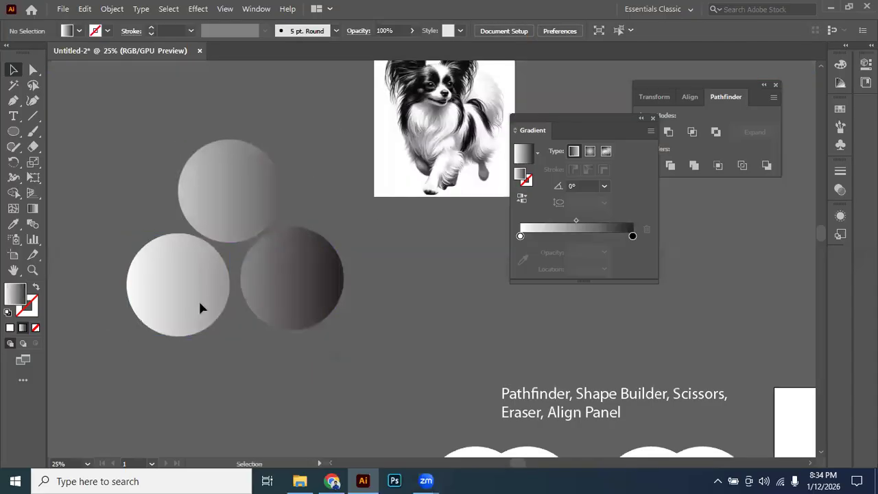
# Move the dog image over the circles, enlarge it proportionally to cover all three, and send it to the back.
pyautogui.moveTo(462, 150); pyautogui.dragTo(251, 269)
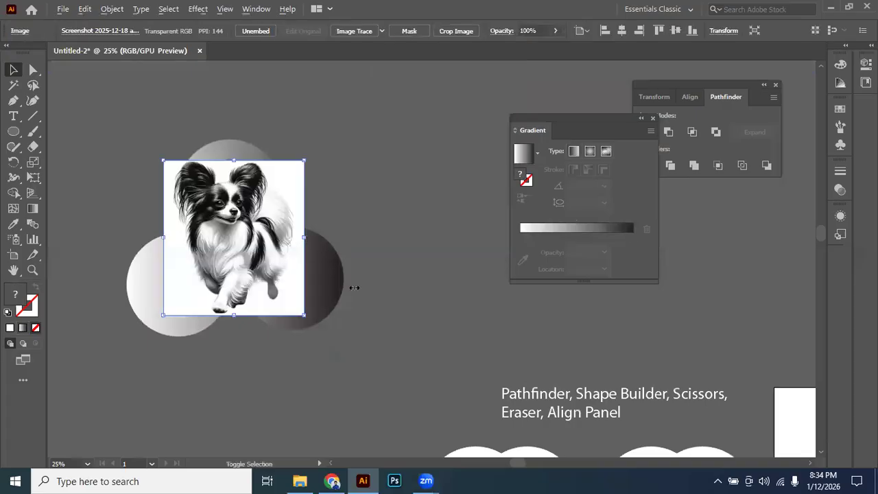
pyautogui.moveTo(354, 288); pyautogui.dragTo(362, 296)
pyautogui.moveTo(330, 225); pyautogui.dragTo(327, 236)
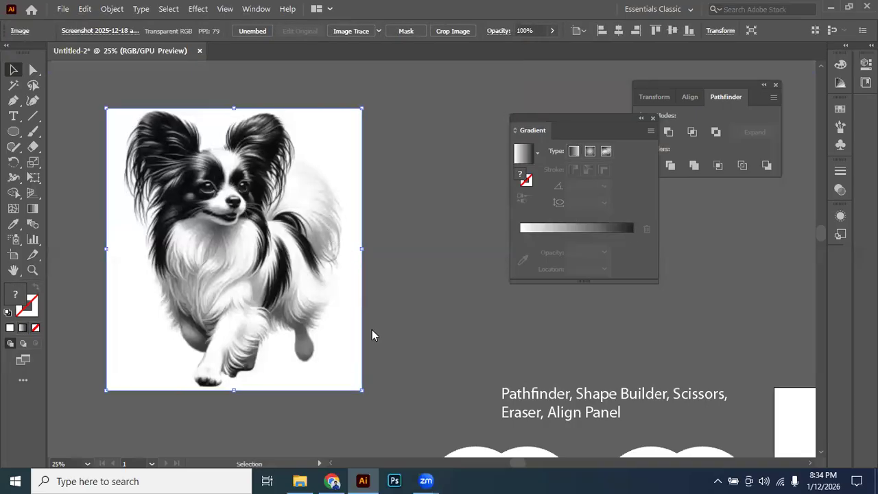
pyautogui.rightClick(372, 335)
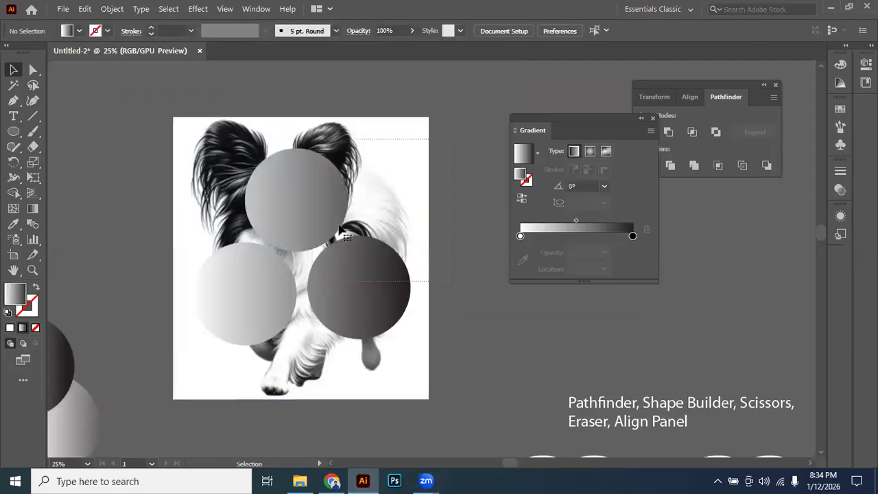
# Make a clipping mask from the three-circle compound shape and the dog image behind it.
pyautogui.rightClick(339, 230)
pyautogui.click(444, 338)
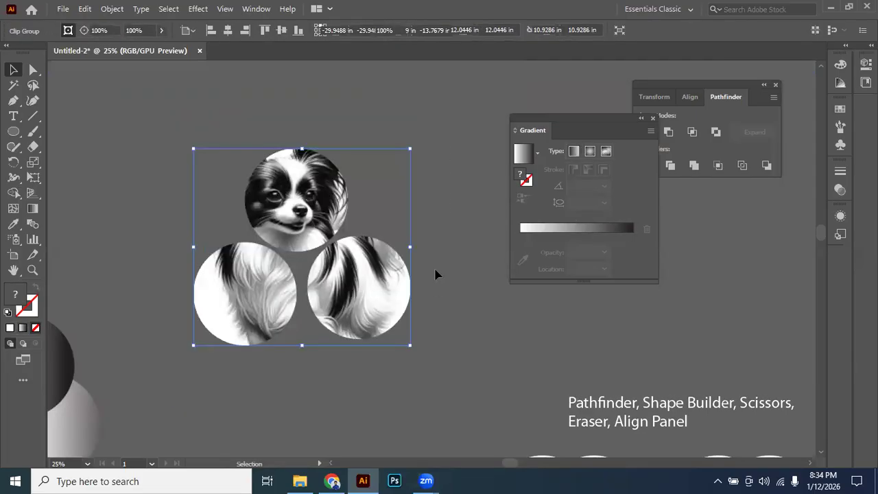
pyautogui.click(435, 275)
pyautogui.scroll(-1, 435, 274)
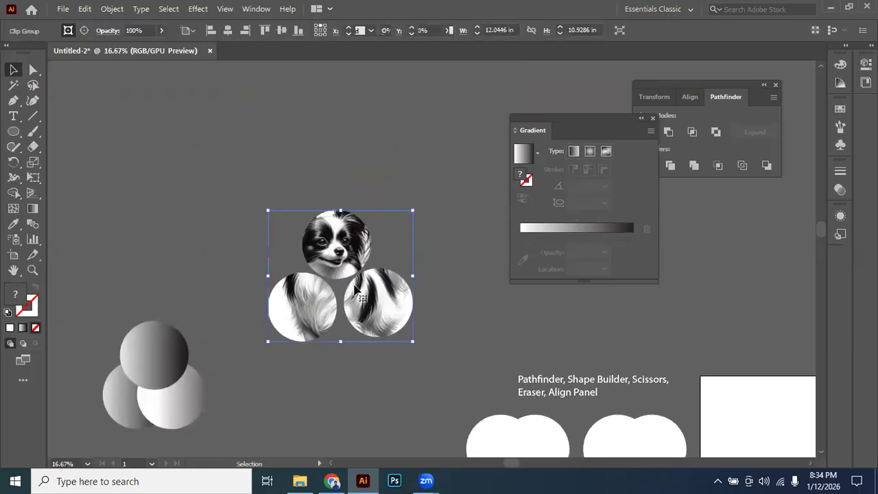
# Examine how the dog image shows through the three circles, with the clip group selected and deselected.
pyautogui.scroll(2, 355, 285)
pyautogui.moveTo(295, 316); pyautogui.dragTo(272, 281)
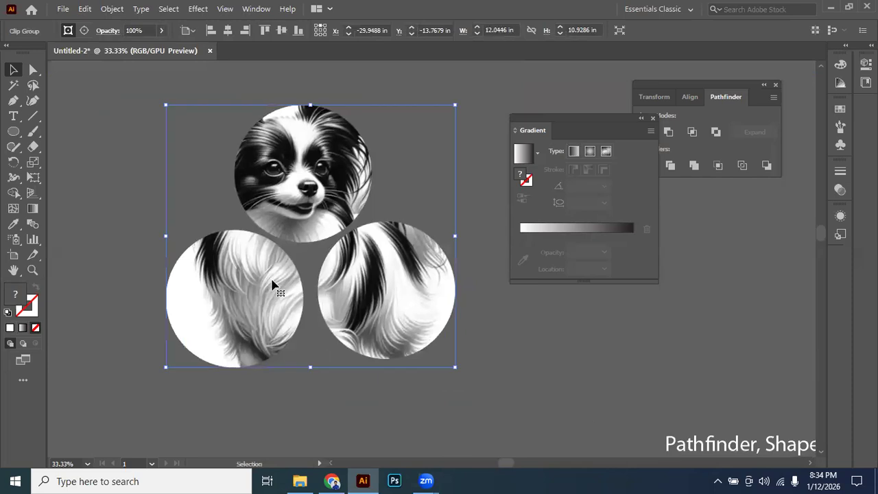
pyautogui.click(511, 377)
pyautogui.click(411, 302)
pyautogui.click(508, 351)
pyautogui.moveTo(364, 296); pyautogui.dragTo(406, 325)
pyautogui.scroll(-1, 408, 326)
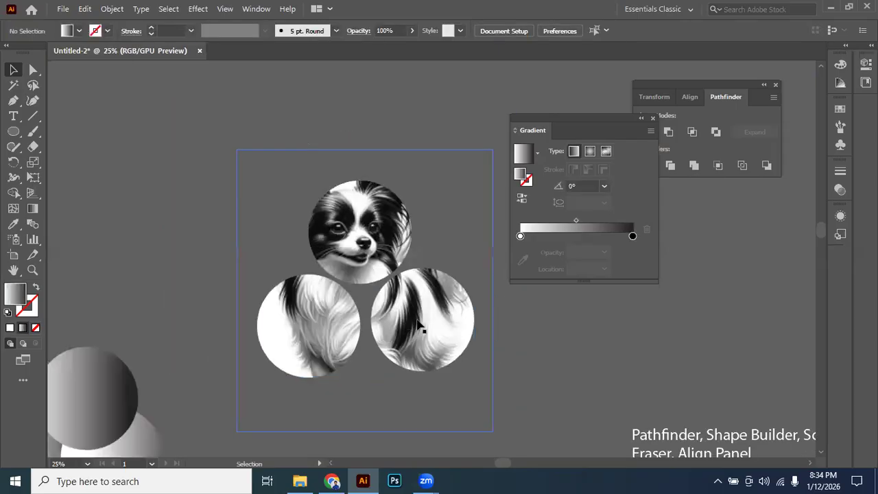
pyautogui.moveTo(425, 323); pyautogui.dragTo(439, 309)
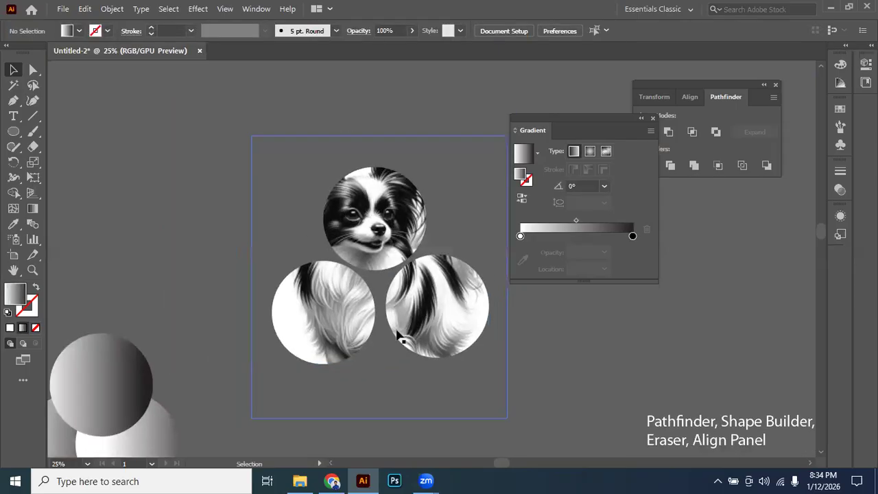
pyautogui.scroll(-1, 398, 335)
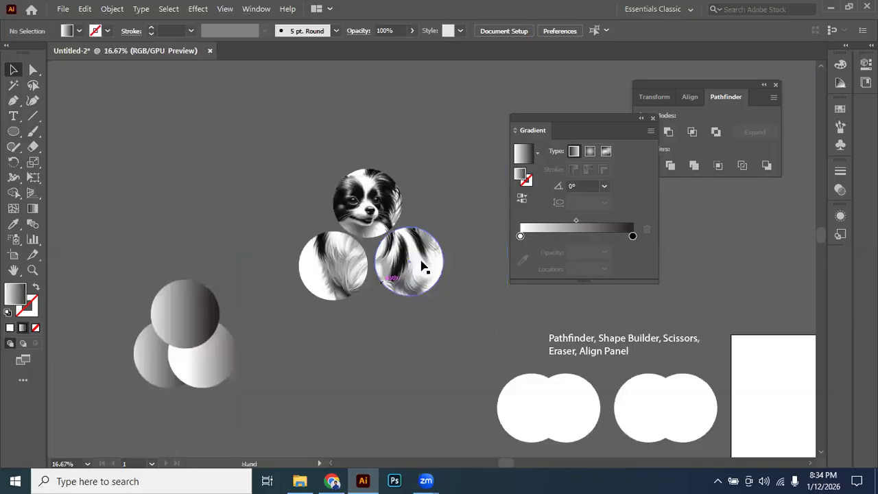
# Release the clipping mask on the dog clip group and move the full dog image down away from the circles.
pyautogui.click(396, 255)
pyautogui.rightClick(396, 253)
pyautogui.click(442, 135)
pyautogui.click(444, 118)
pyautogui.moveTo(444, 175); pyautogui.dragTo(381, 338)
# Fill the unfilled three-circle compound shape with solid white and move the dog image beside it.
pyautogui.moveTo(389, 155); pyautogui.dragTo(356, 220)
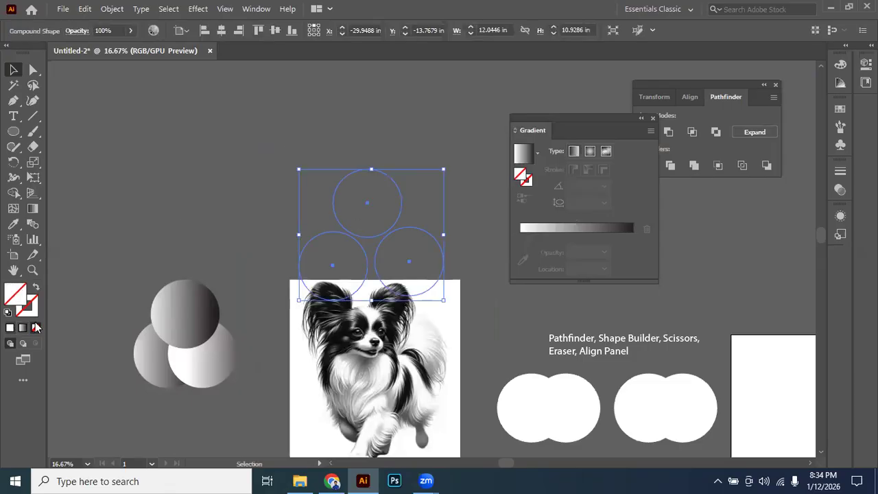
pyautogui.click(10, 328)
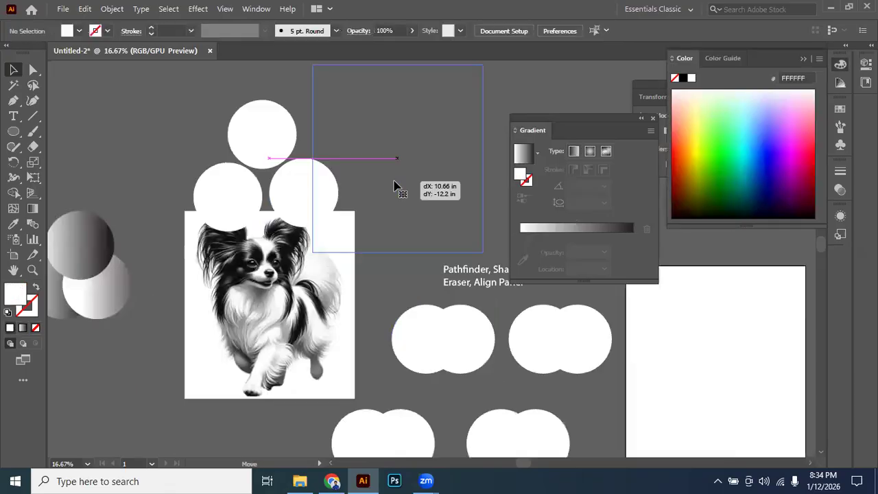
pyautogui.moveTo(396, 186); pyautogui.dragTo(396, 187)
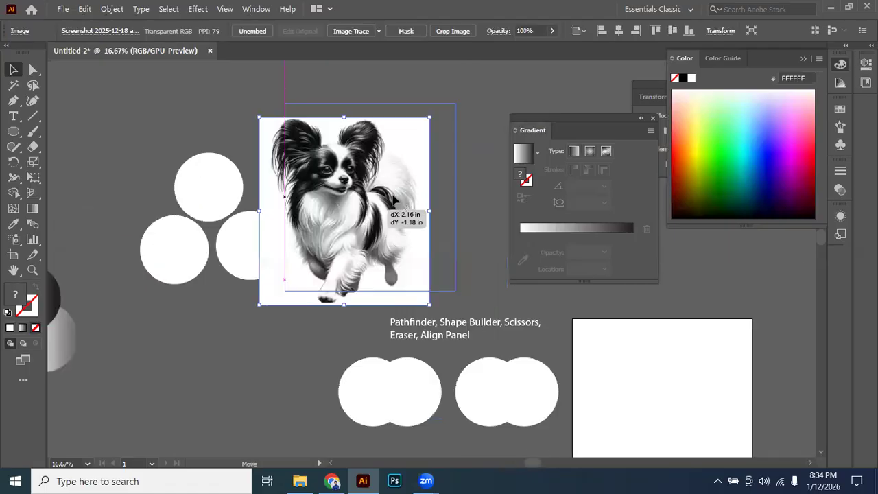
pyautogui.moveTo(398, 203); pyautogui.dragTo(395, 198)
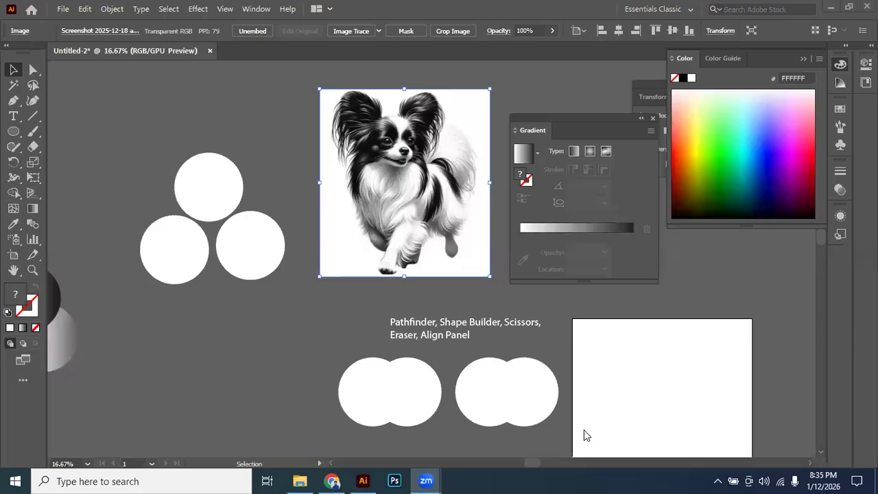
# Switch to WhatsApp in Chrome, select the 12/01/2026 attendance sheet link in the group chat, and switch to Zoom.
pyautogui.click(332, 481)
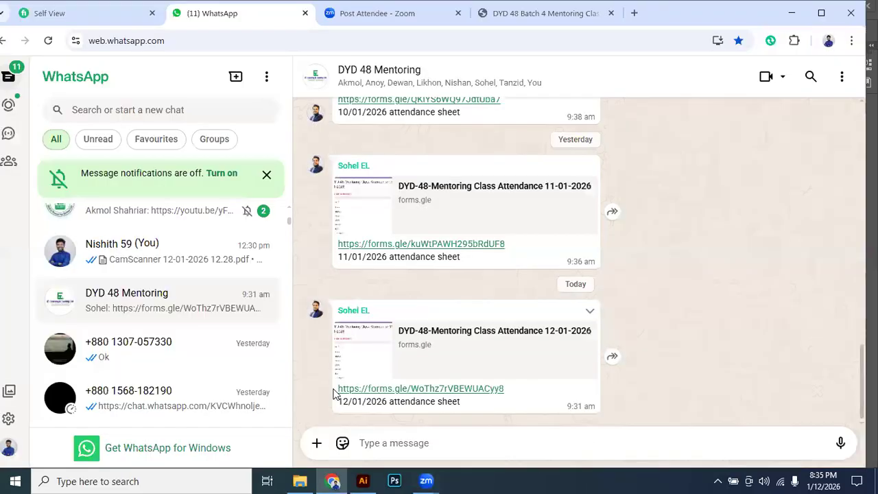
pyautogui.tripleClick(514, 393)
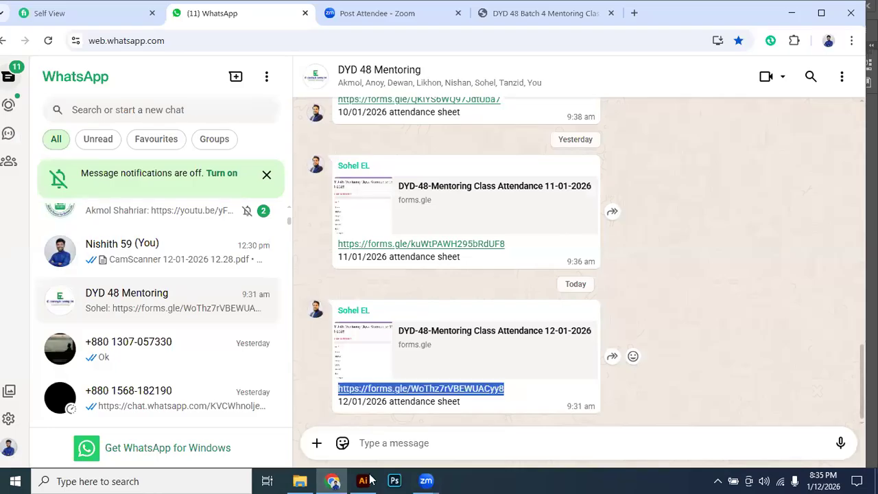
pyautogui.click(426, 481)
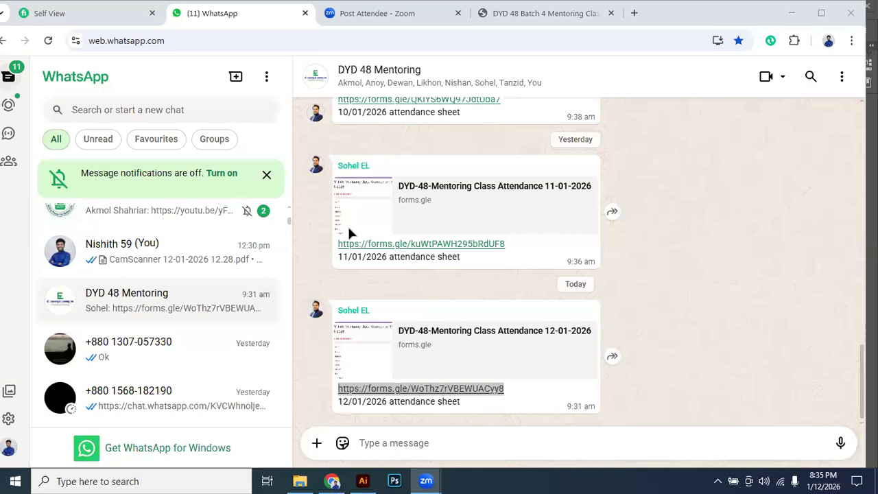
# Return to Illustrator and check which context commands are available for the white three-circle compound shape.
pyautogui.hotkey('alt', 'Tab')
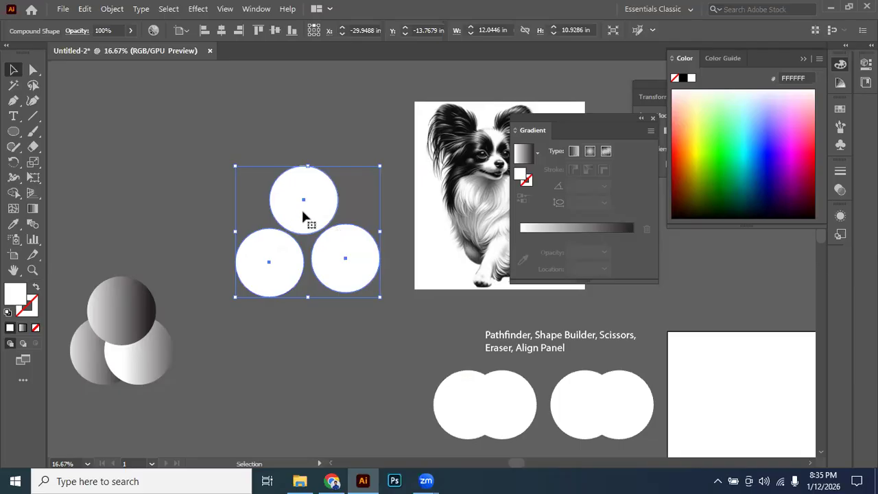
pyautogui.rightClick(298, 232)
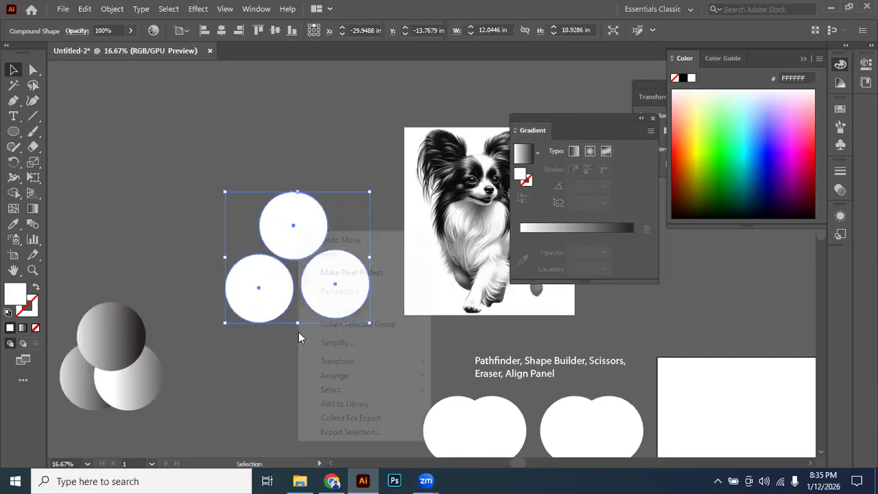
# Move the dog image onto the white three-circle compound shape and make a clipping mask from both.
pyautogui.click(295, 221)
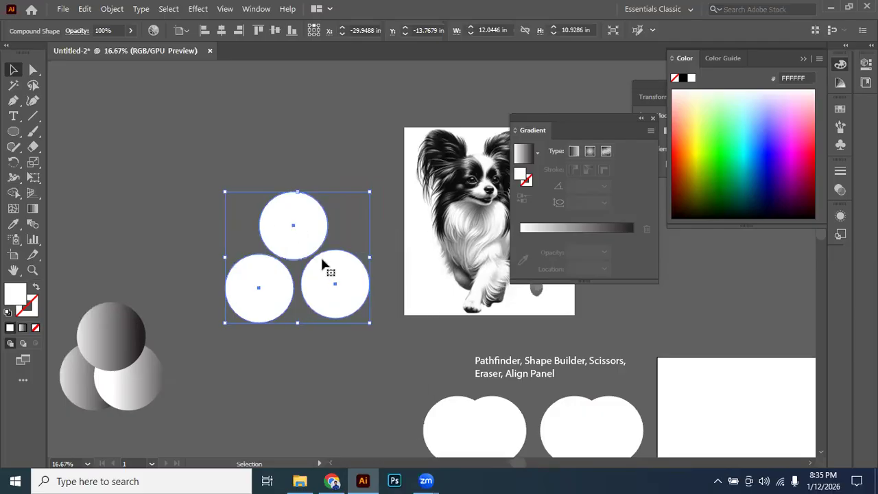
pyautogui.click(419, 226)
pyautogui.click(291, 248)
pyautogui.click(477, 185)
pyautogui.moveTo(503, 194); pyautogui.dragTo(340, 251)
pyautogui.moveTo(437, 188); pyautogui.dragTo(329, 255)
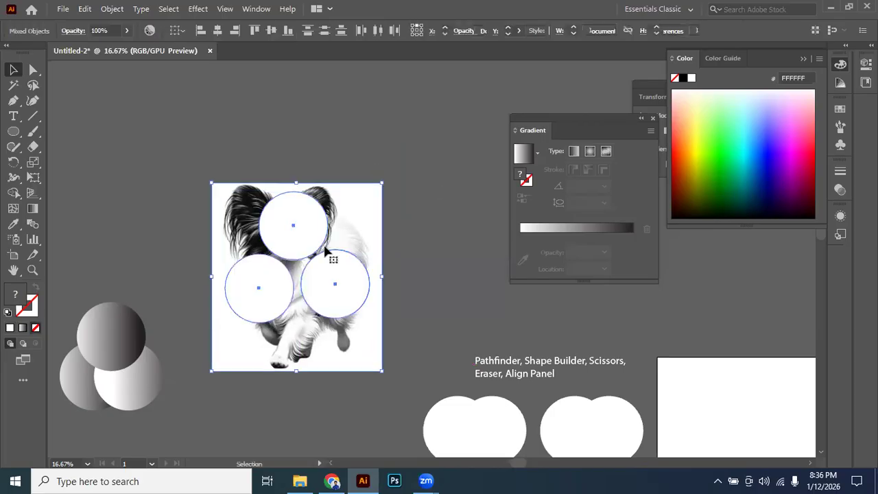
pyautogui.rightClick(391, 271)
pyautogui.click(386, 357)
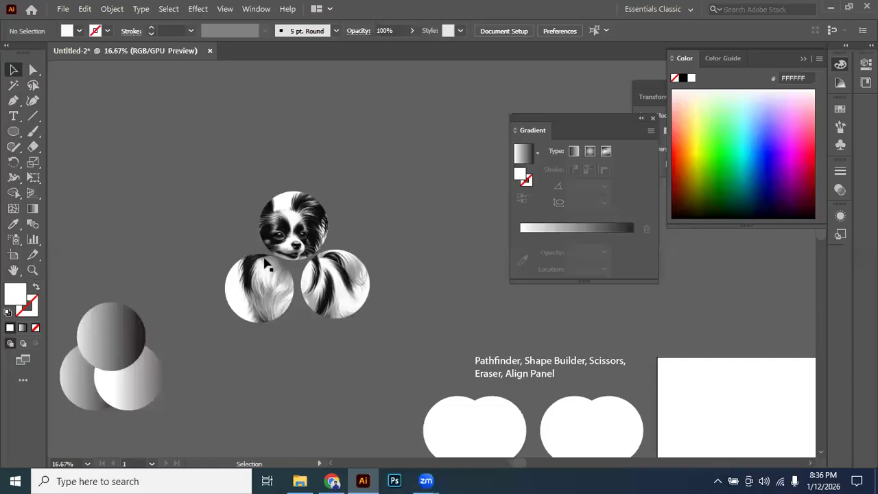
pyautogui.scroll(2, 267, 264)
pyautogui.scroll(-3, 349, 208)
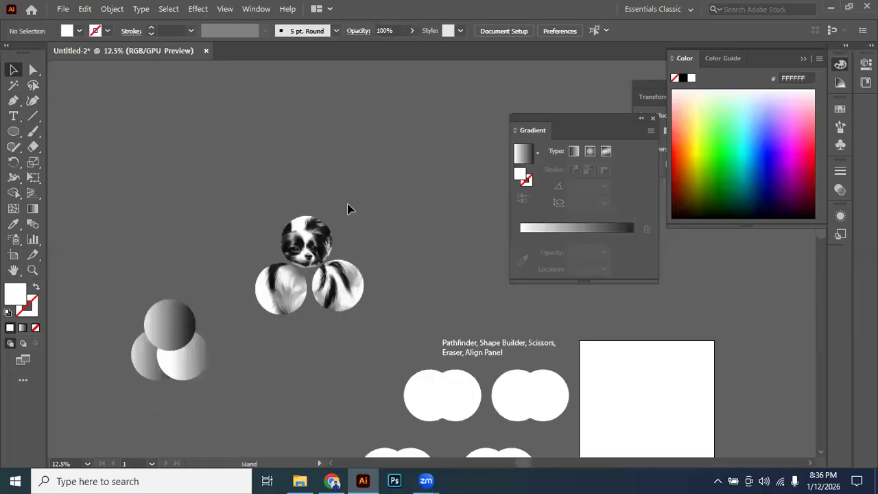
# Release the clipping mask on the three-circle dog group and move the full dog image away to an empty area.
pyautogui.moveTo(333, 249); pyautogui.dragTo(322, 314)
pyautogui.click(323, 313)
pyautogui.rightClick(379, 290)
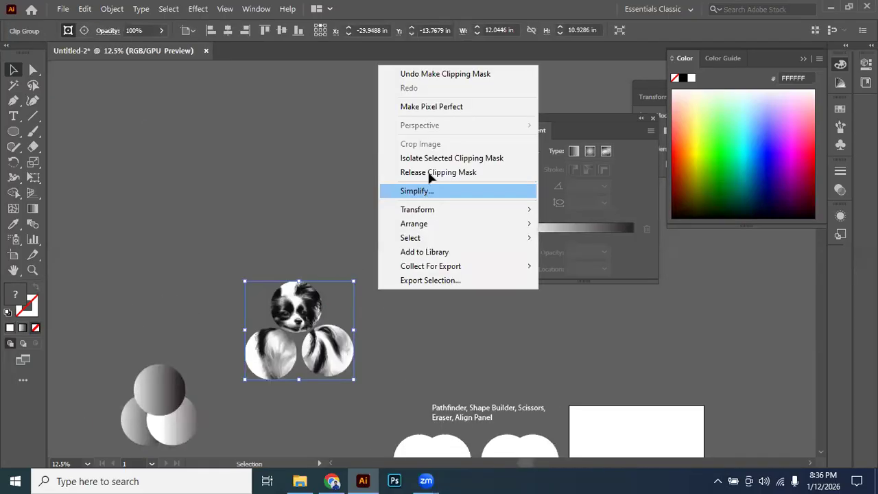
pyautogui.click(431, 172)
pyautogui.moveTo(317, 359); pyautogui.dragTo(344, 345)
pyautogui.moveTo(327, 310); pyautogui.dragTo(400, 244)
pyautogui.click(251, 194)
# Draw a tall, narrow white rectangle across the dog image's left ear, extending past its upper and lower edges.
pyautogui.press('m')
pyautogui.moveTo(353, 182); pyautogui.dragTo(379, 351)
pyautogui.press('y')
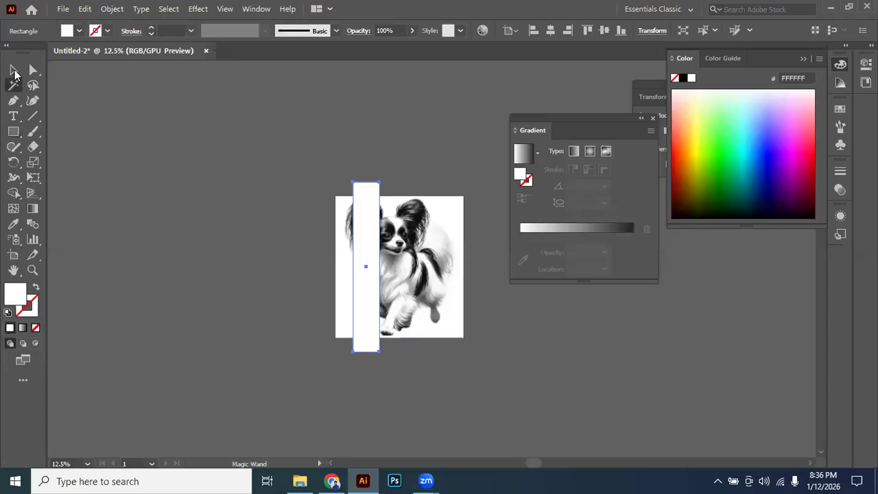
pyautogui.click(13, 70)
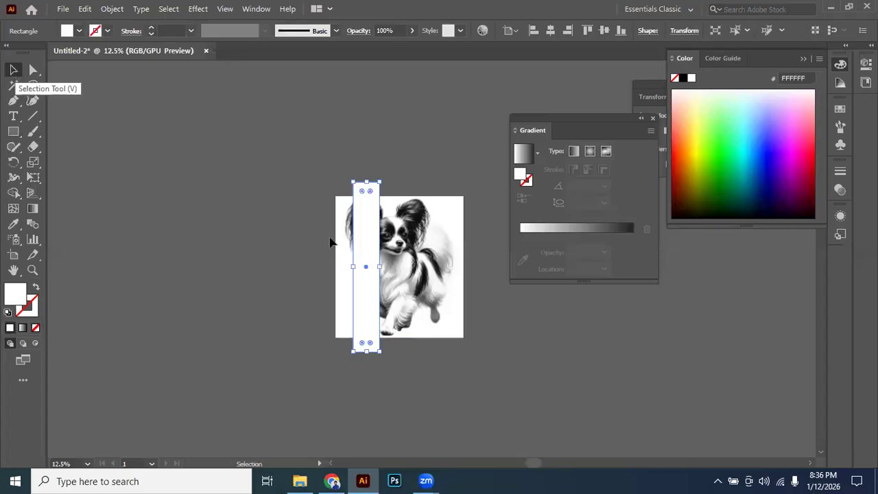
# Duplicate the white strip sideways with a small gap and repeat the copy twice to make four strips.
pyautogui.scroll(3, 330, 237)
pyautogui.moveTo(429, 267); pyautogui.dragTo(291, 241)
pyautogui.scroll(-1, 224, 226)
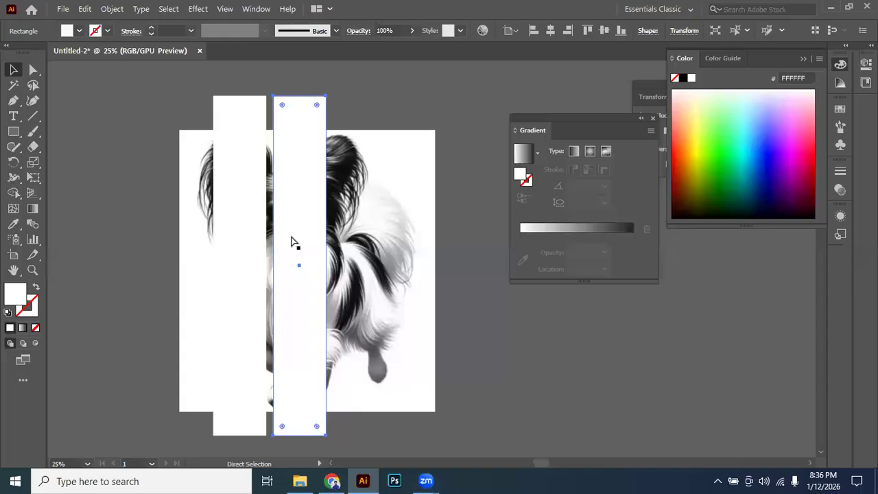
pyautogui.hotkey('ctrl', 'd')
pyautogui.hotkey('ctrl', 'd')
# Select only the four white strips and shorten them to about 14.75 in tall, within the dog image's height.
pyautogui.keyDown('shift'); pyautogui.click(191, 191); pyautogui.keyUp('shift')
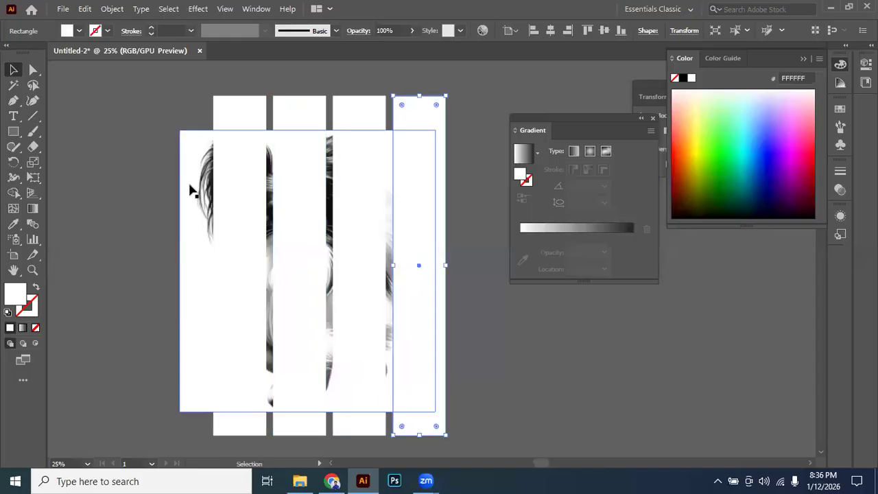
pyautogui.click(248, 113)
pyautogui.keyDown('shift'); pyautogui.click(288, 111); pyautogui.keyUp('shift')
pyautogui.keyDown('shift'); pyautogui.click(349, 114); pyautogui.keyUp('shift')
pyautogui.keyDown('shift'); pyautogui.click(396, 126); pyautogui.keyUp('shift')
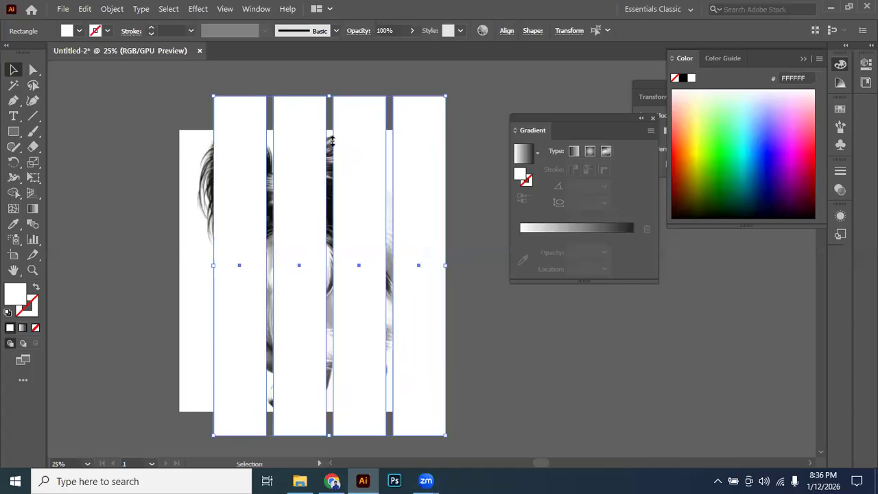
pyautogui.moveTo(332, 141); pyautogui.dragTo(330, 139)
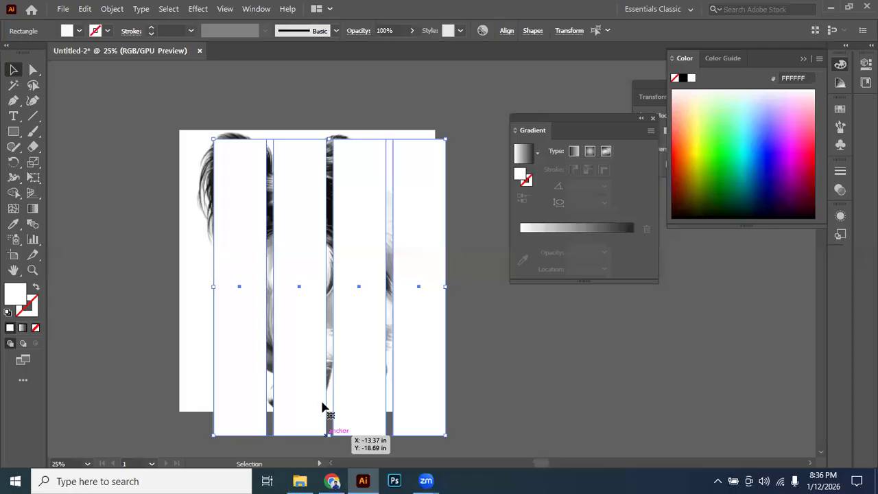
pyautogui.moveTo(323, 407); pyautogui.dragTo(328, 405)
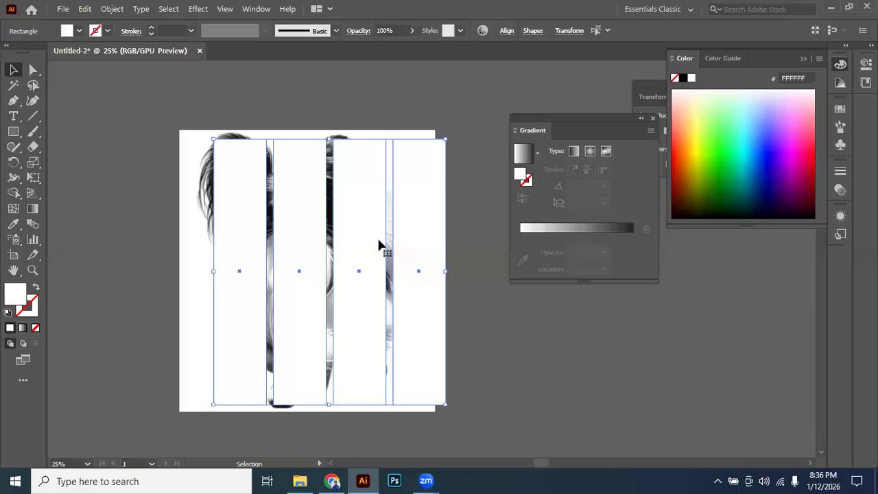
# Make a compound path from the four strips and shift it sideways to lie within the dog image.
pyautogui.rightClick(448, 361)
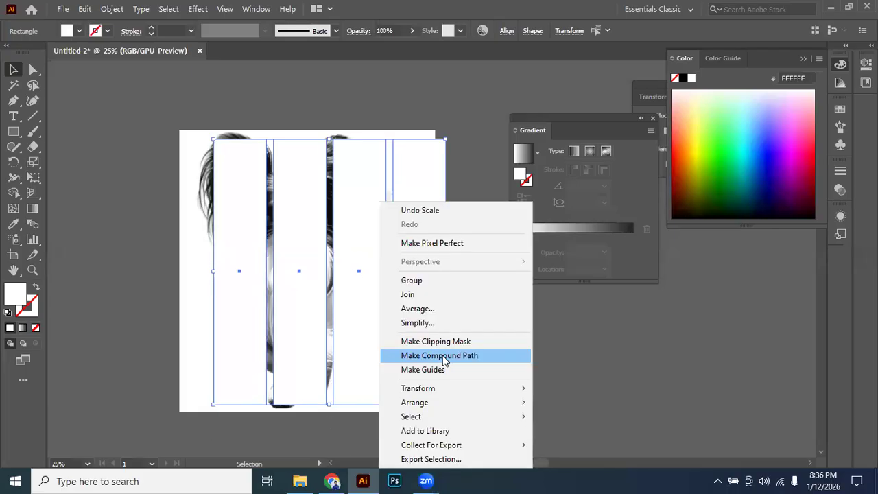
pyautogui.click(443, 360)
pyautogui.moveTo(421, 298); pyautogui.dragTo(401, 300)
pyautogui.click(476, 221)
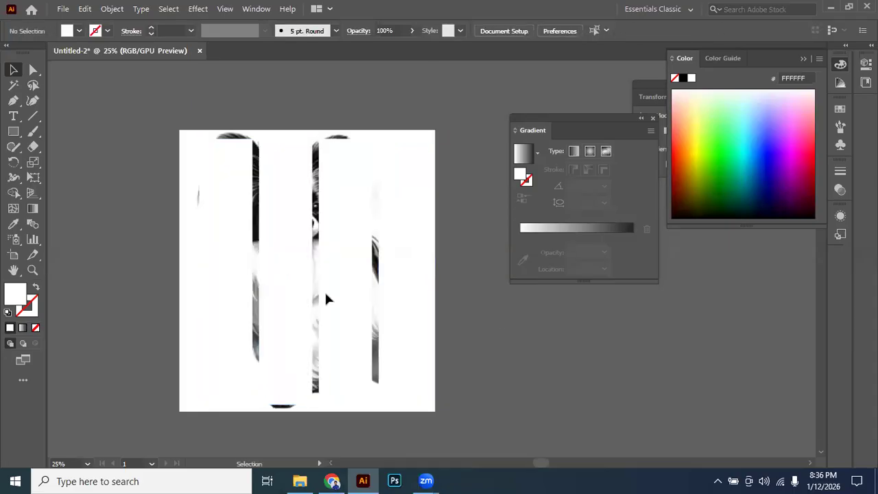
# Select the dog image with the strip compound path and make a clipping mask.
pyautogui.hotkey('ctrl', 'a')
pyautogui.rightClick(416, 367)
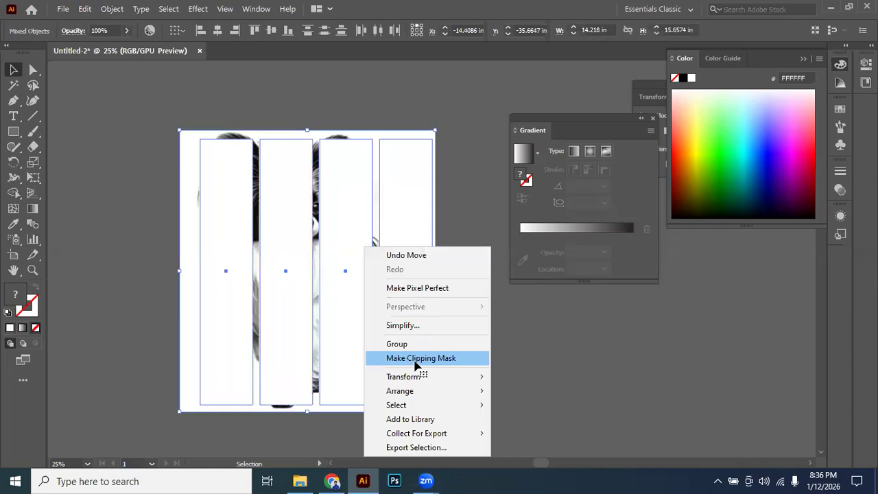
pyautogui.click(416, 358)
pyautogui.click(474, 345)
pyautogui.hotkey('ctrl', '-')
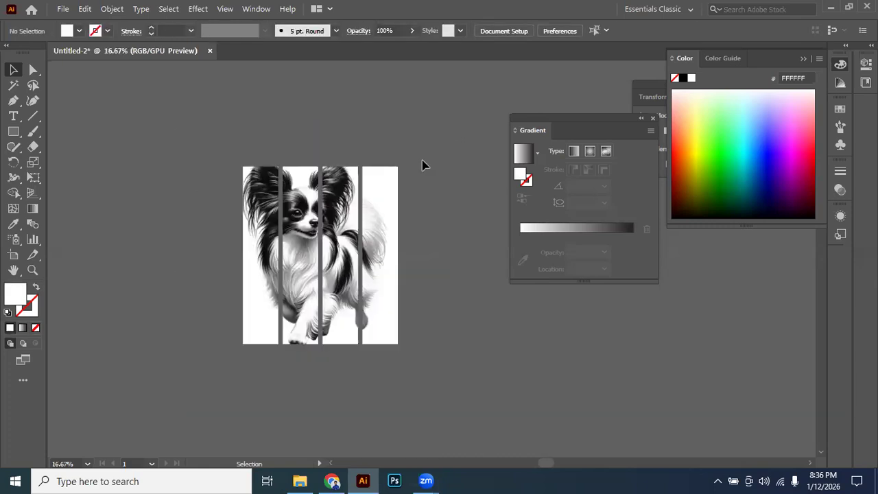
pyautogui.hotkey('ctrl', '+')
pyautogui.click(387, 232)
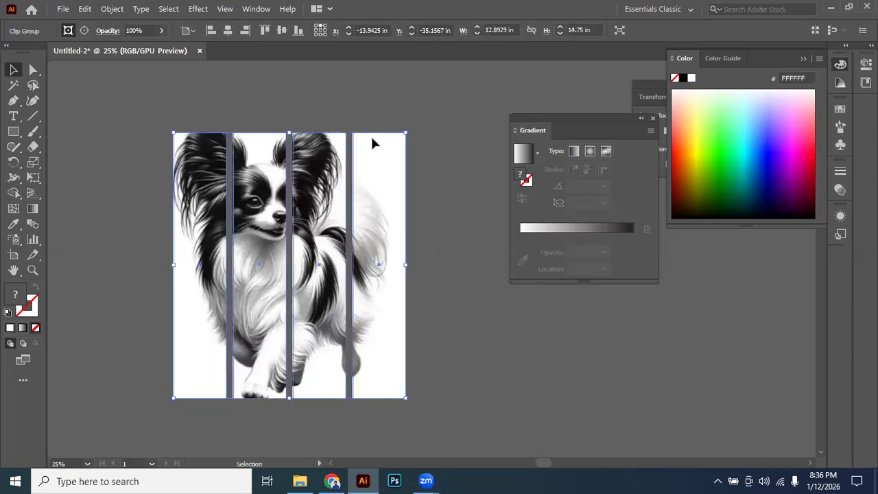
pyautogui.click(374, 109)
# Draw a large rectangle covering the striped dog image and fill it with bright green 00F22B.
pyautogui.scroll(-1, 374, 110)
pyautogui.click(14, 132)
pyautogui.moveTo(208, 122); pyautogui.dragTo(439, 387)
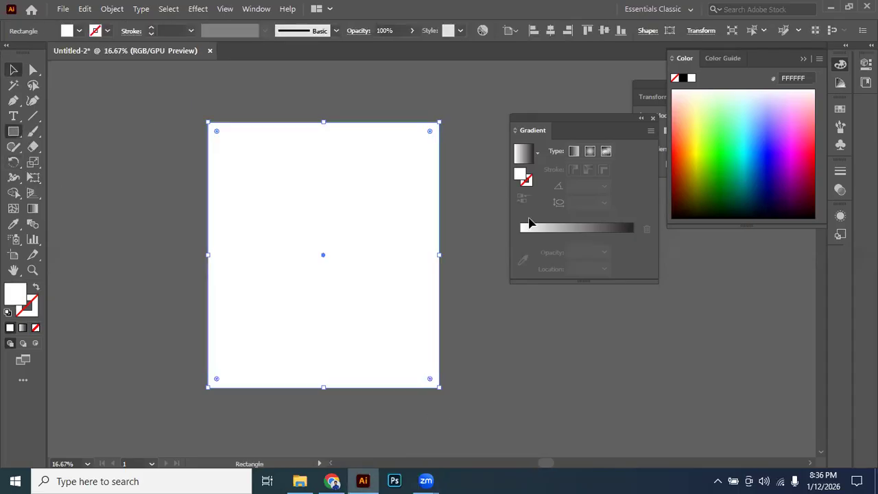
pyautogui.click(722, 156)
# Send the green rectangle to the back, behind the striped dog image.
pyautogui.rightClick(313, 278)
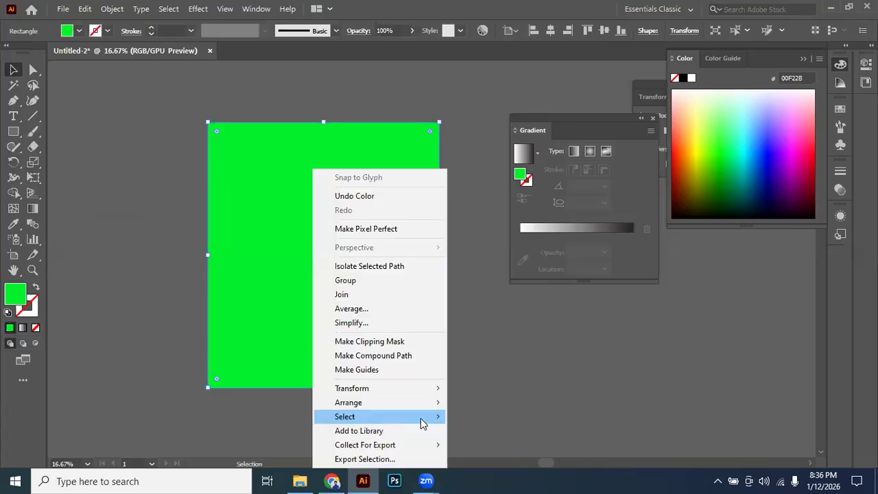
pyautogui.click(479, 447)
pyautogui.click(431, 341)
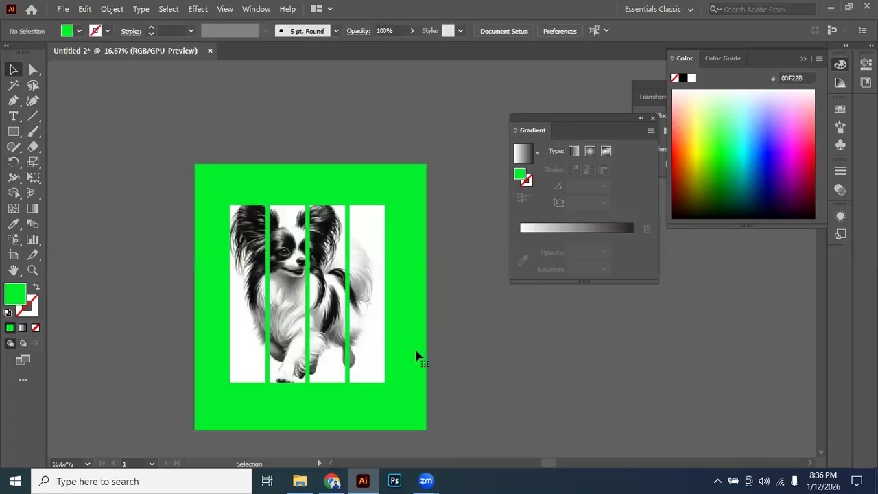
# Try pink and dark green fills on the background rectangle, and settle on black 000000.
pyautogui.click(416, 356)
pyautogui.click(778, 182)
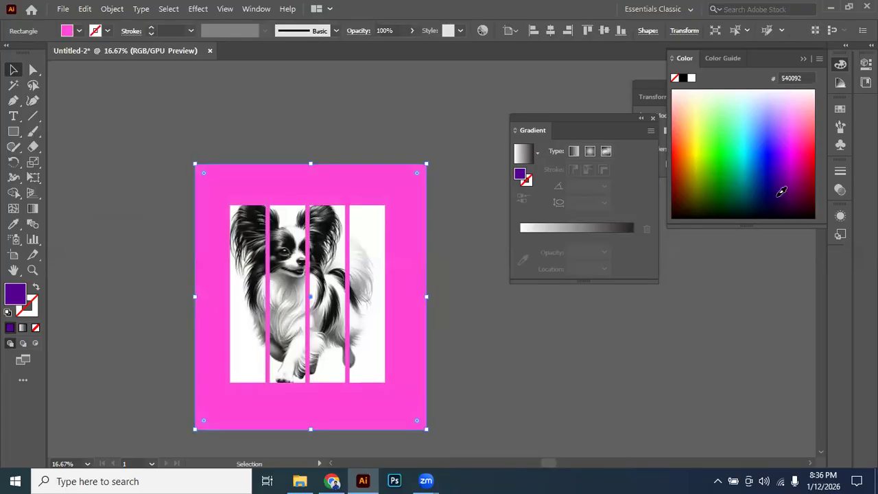
pyautogui.click(739, 194)
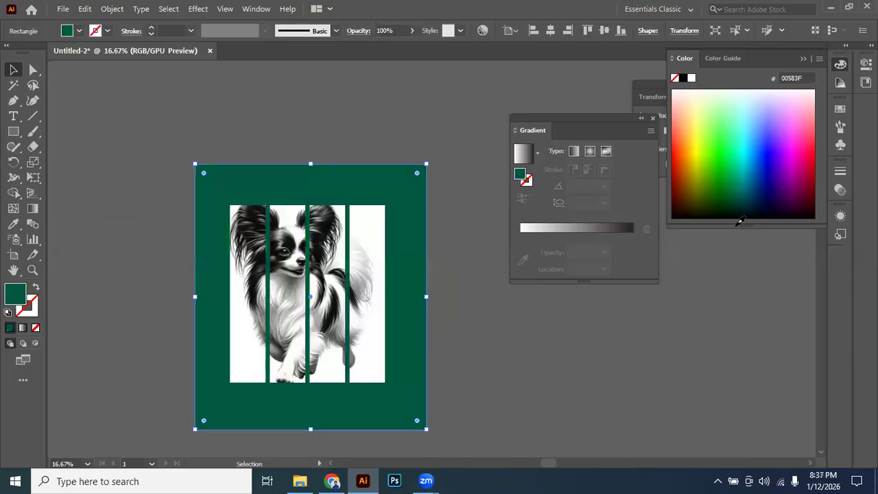
pyautogui.click(740, 220)
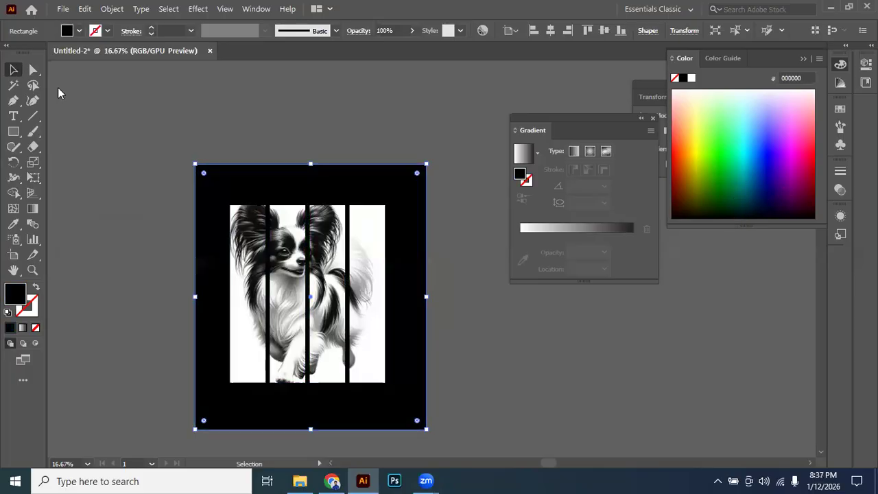
pyautogui.click(57, 88)
pyautogui.hotkey('ctrl', '-')
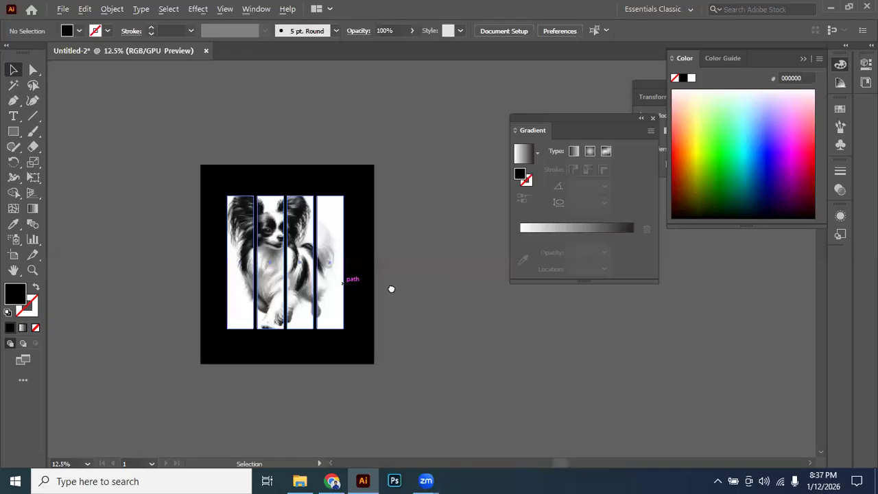
pyautogui.scroll(1, 413, 261)
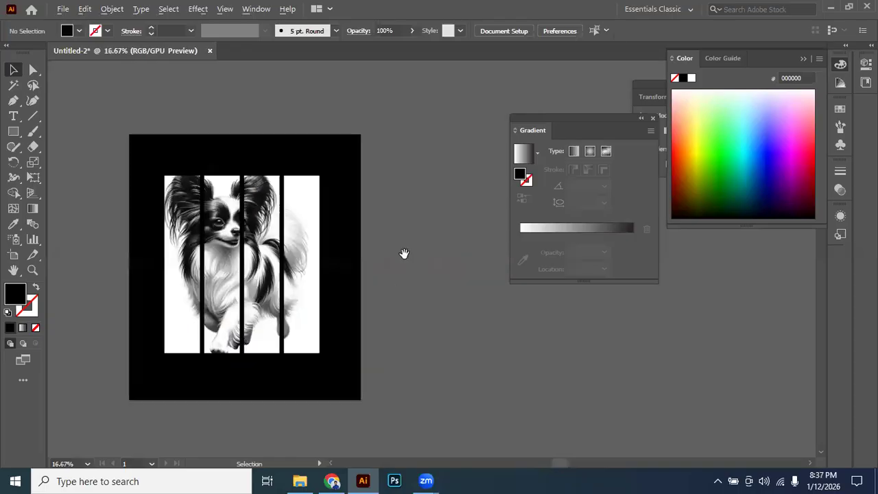
pyautogui.click(310, 261)
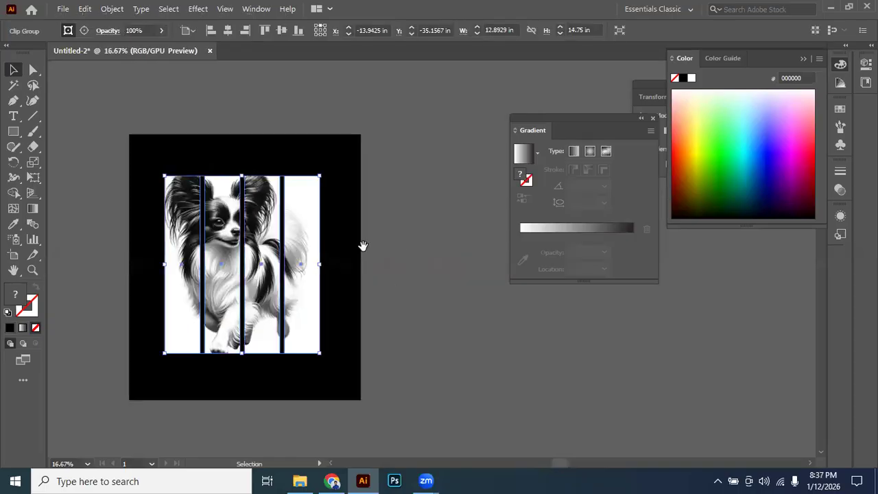
pyautogui.moveTo(362, 247); pyautogui.dragTo(301, 253)
pyautogui.moveTo(227, 250); pyautogui.dragTo(235, 247)
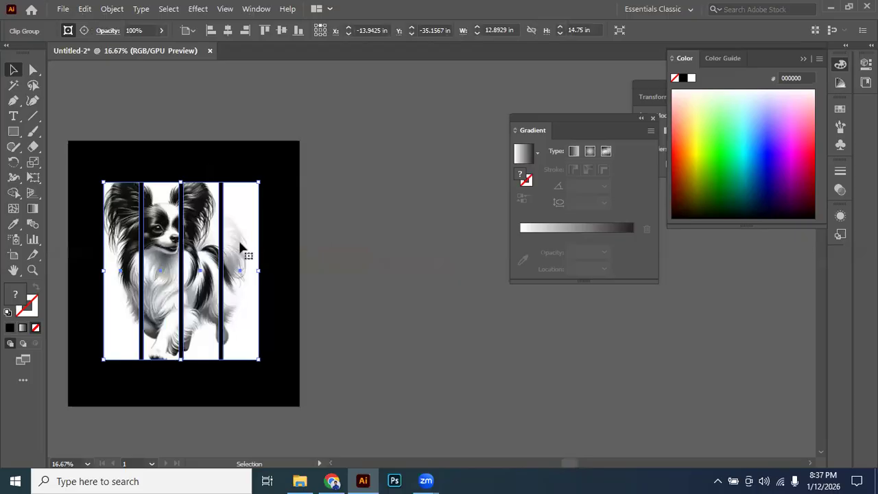
pyautogui.rightClick(249, 239)
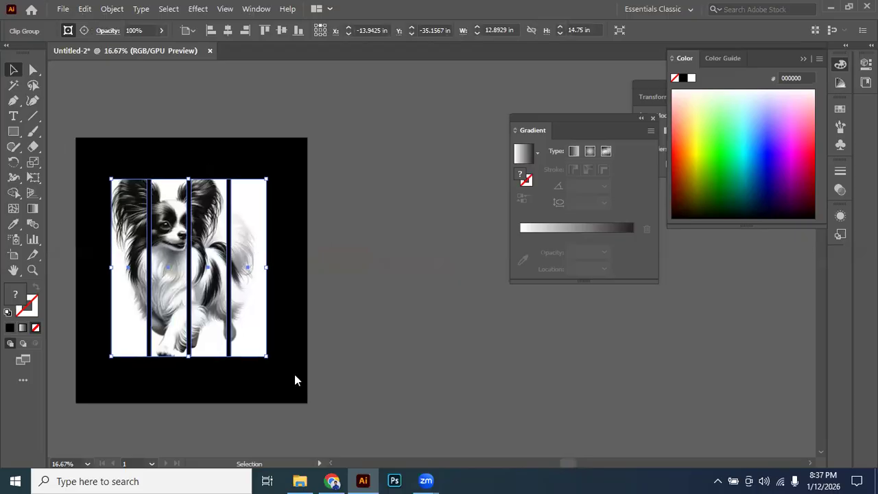
pyautogui.click(344, 194)
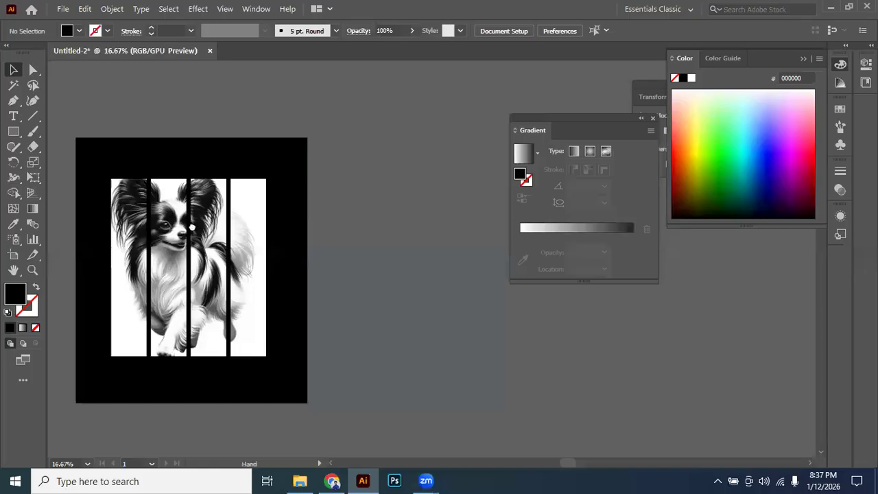
# Duplicate the striped dog clip group beside the black background and release the copy's clipping mask.
pyautogui.scroll(-1, 252, 227)
pyautogui.click(467, 250)
pyautogui.moveTo(474, 259); pyautogui.dragTo(245, 252)
pyautogui.rightClick(255, 230)
pyautogui.click(320, 335)
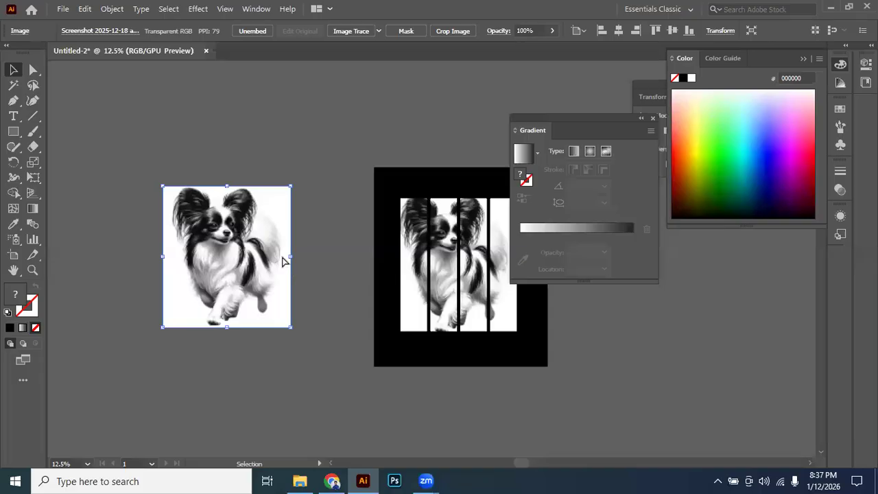
# Lock the released dog image and fill the four-strip compound path over it with solid black.
pyautogui.hotkey('ctrl', '2')
pyautogui.moveTo(144, 171); pyautogui.dragTo(304, 297)
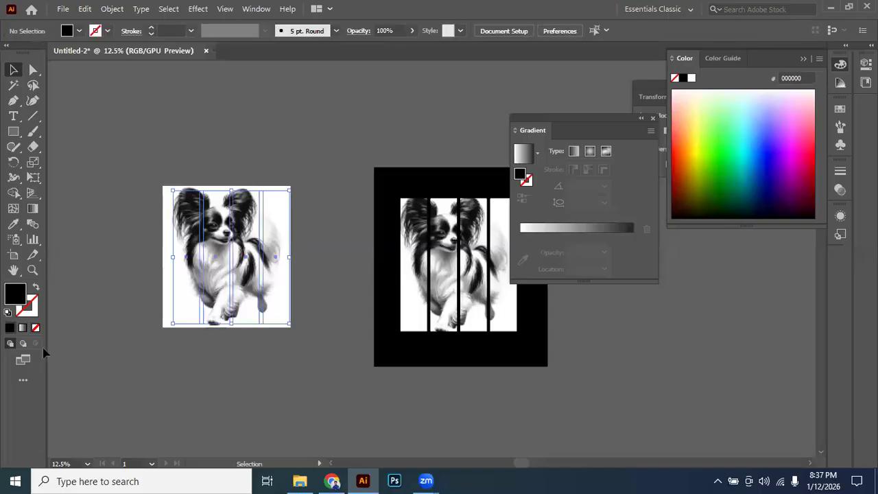
pyautogui.click(10, 327)
pyautogui.rightClick(303, 225)
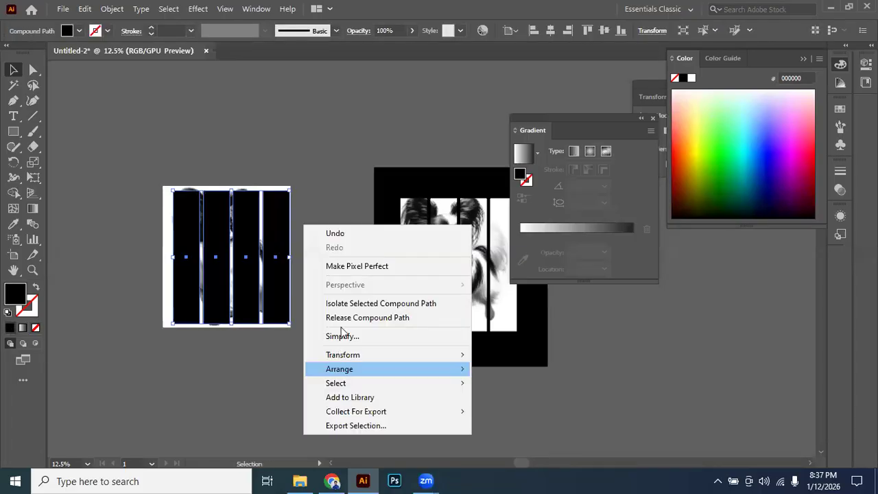
pyautogui.click(268, 262)
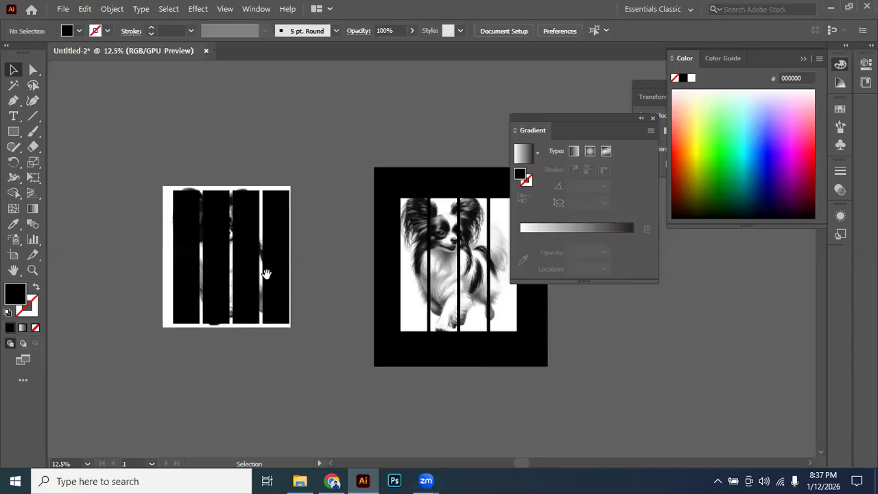
pyautogui.scroll(2, 264, 272)
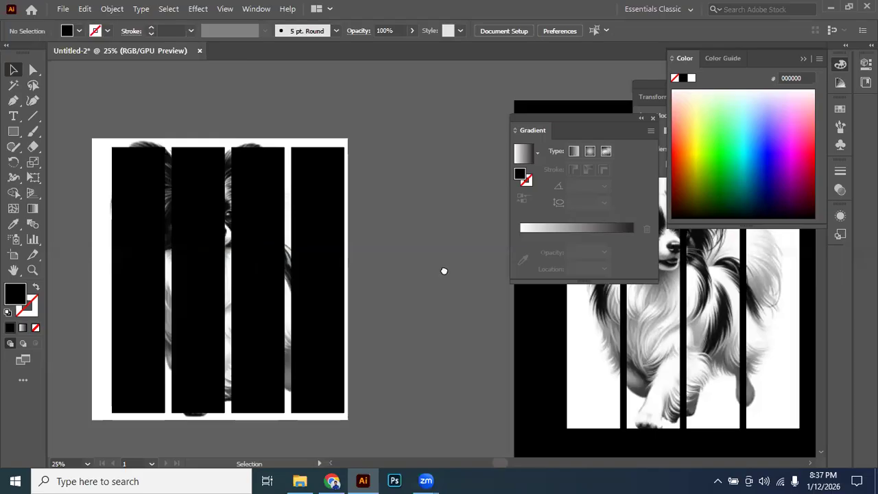
pyautogui.moveTo(391, 277); pyautogui.dragTo(444, 271)
pyautogui.moveTo(317, 248); pyautogui.dragTo(215, 226)
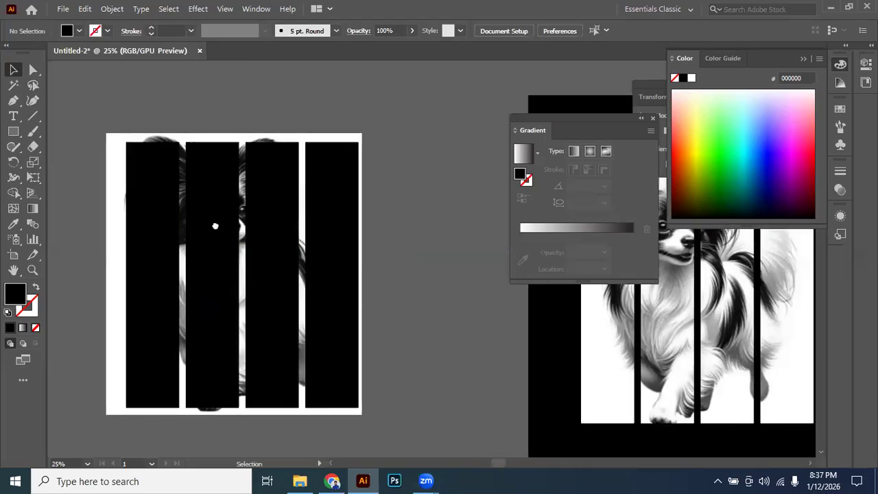
# Release the black compound path over the copied dog image into four separate strips.
pyautogui.moveTo(403, 210); pyautogui.dragTo(314, 189)
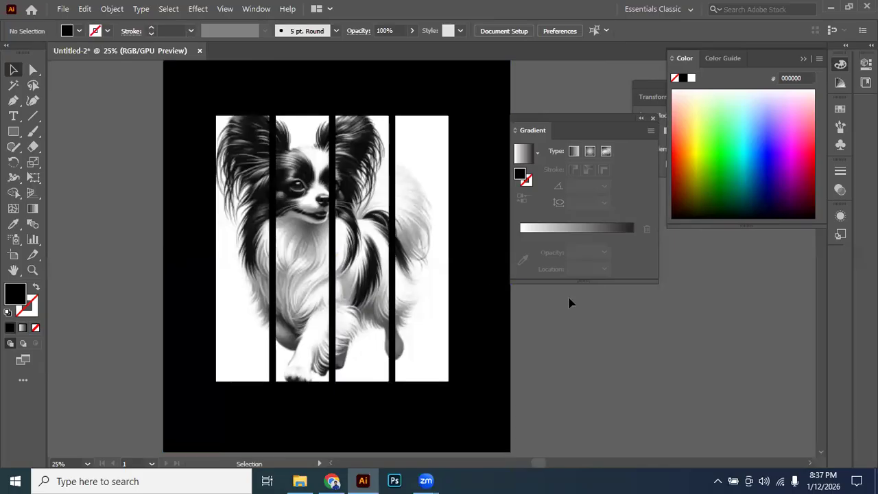
pyautogui.click(492, 287)
pyautogui.click(429, 285)
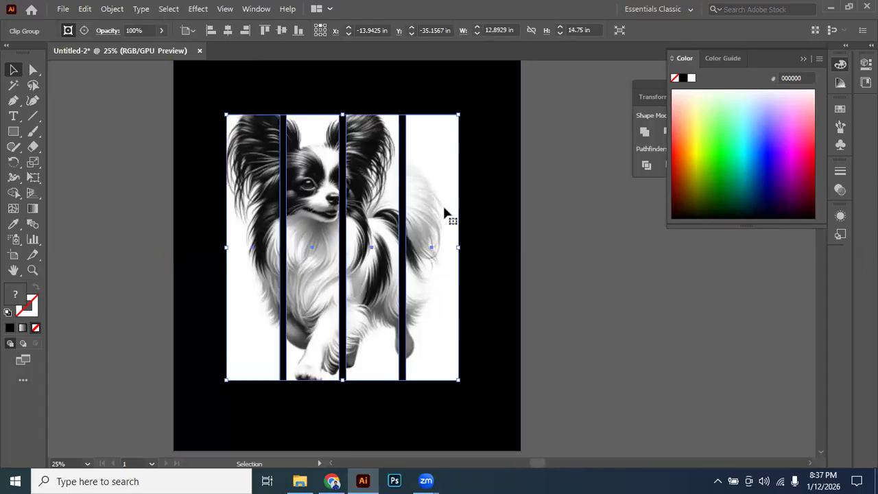
pyautogui.moveTo(316, 238); pyautogui.dragTo(463, 239)
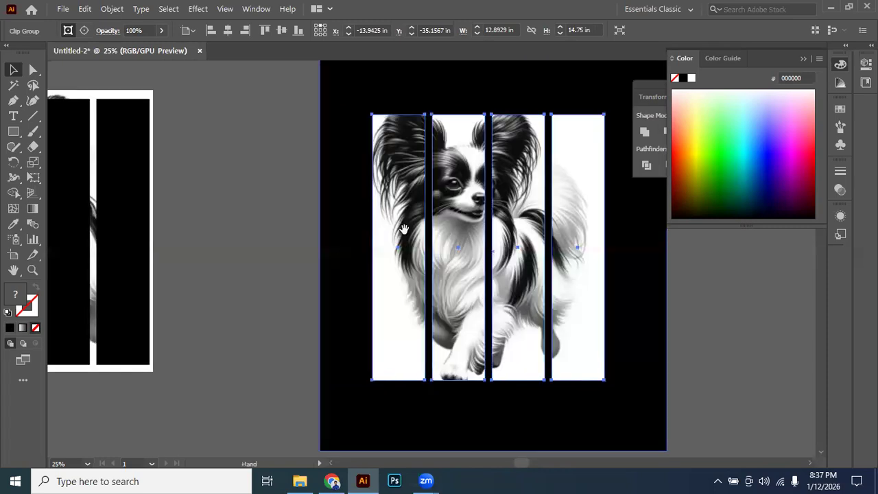
pyautogui.click(331, 238)
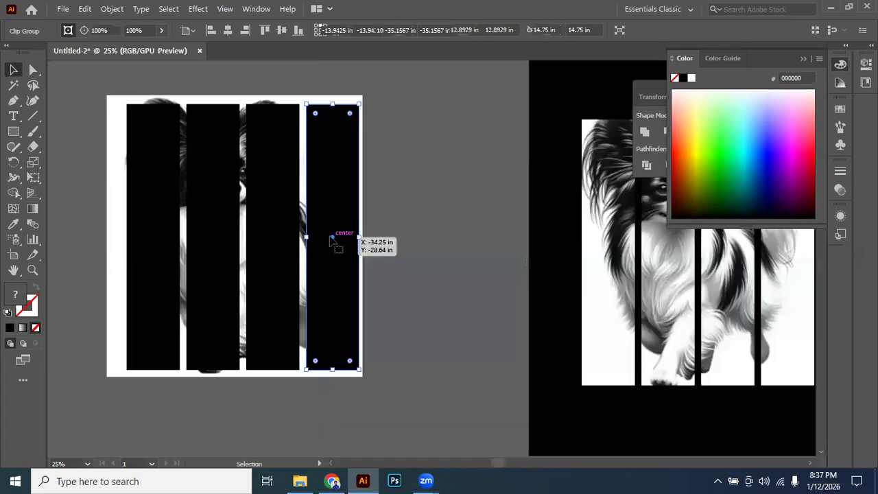
pyautogui.click(227, 220)
pyautogui.click(160, 224)
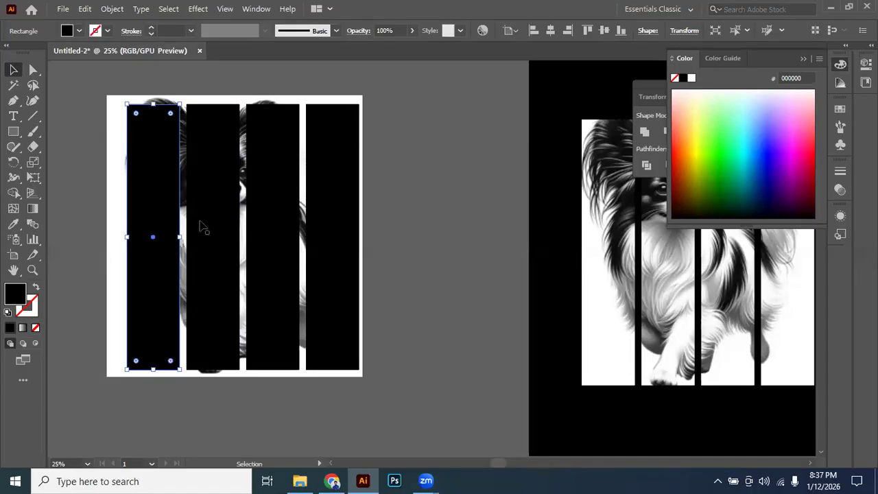
pyautogui.moveTo(410, 231); pyautogui.dragTo(365, 231)
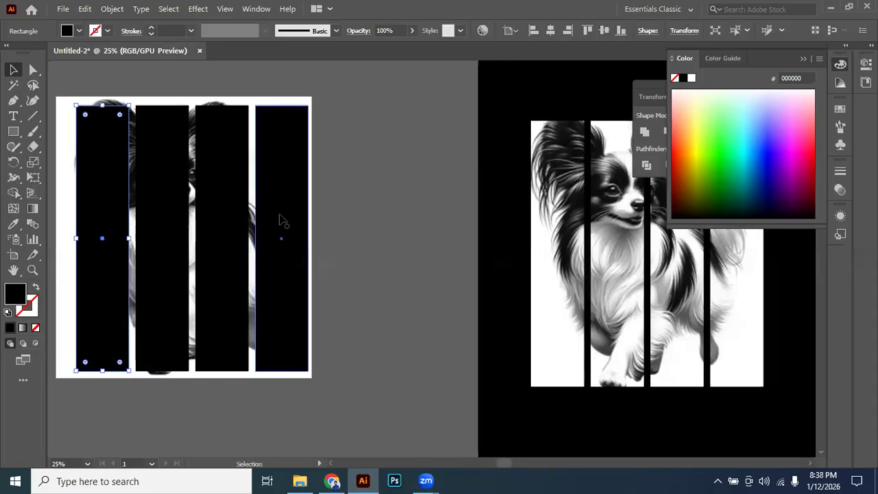
# Group the four separate black strips lying over the copied dog image.
pyautogui.press('space')
pyautogui.moveTo(344, 222); pyautogui.dragTo(353, 226)
pyautogui.click(347, 223)
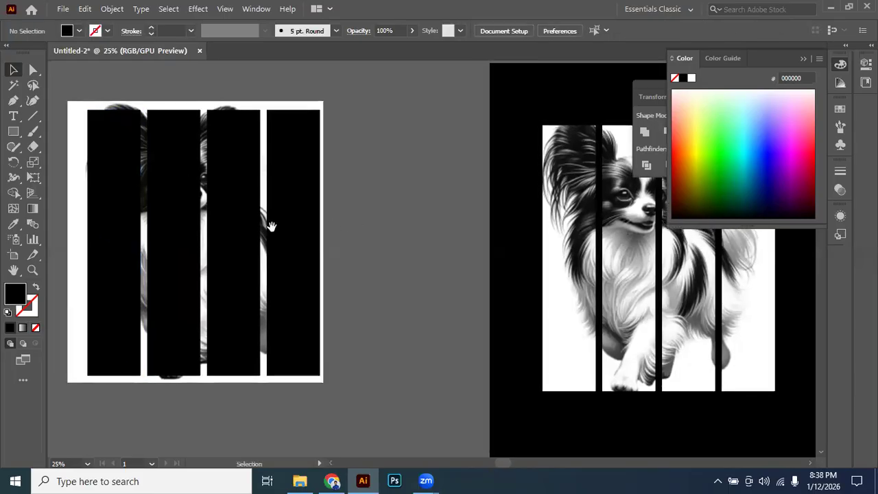
pyautogui.moveTo(272, 227); pyautogui.dragTo(377, 225)
pyautogui.click(402, 209)
pyautogui.keyDown('shift'); pyautogui.click(335, 222); pyautogui.keyUp('shift')
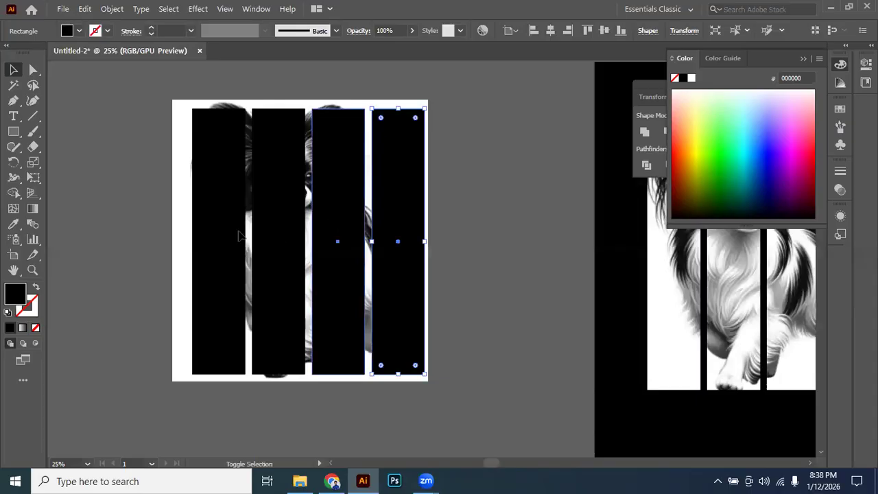
pyautogui.hotkey('ctrl', 'a')
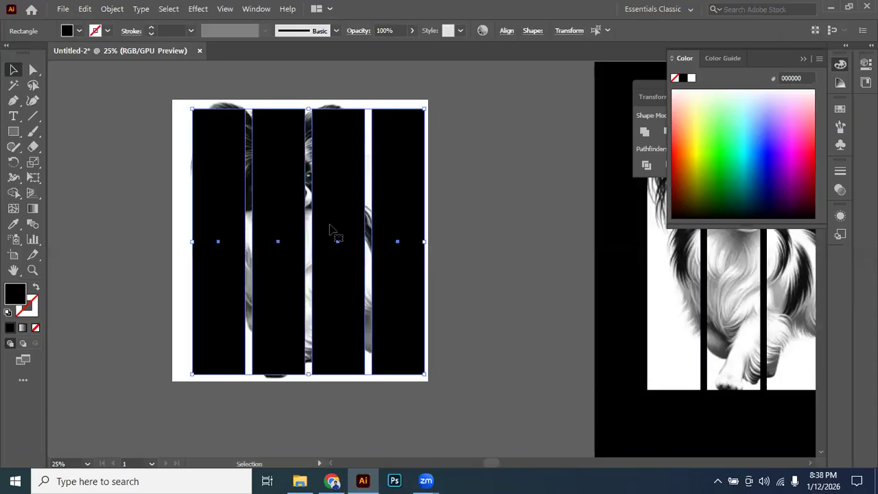
pyautogui.moveTo(514, 242); pyautogui.dragTo(406, 231)
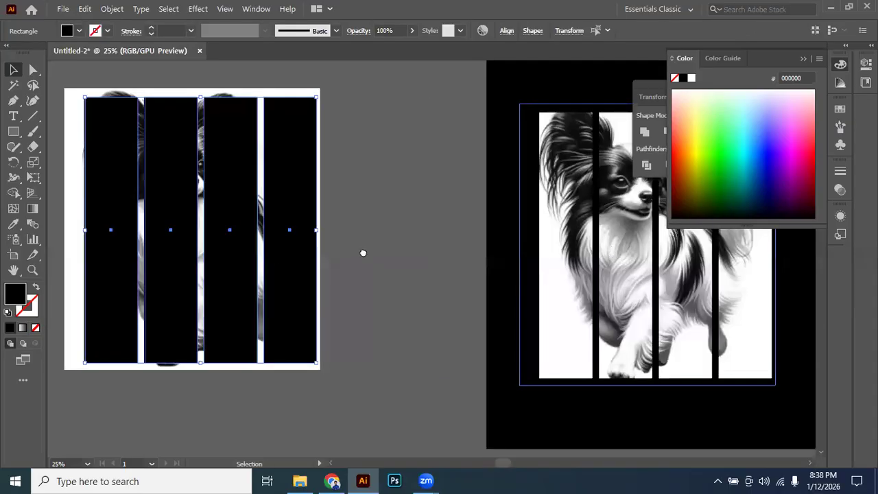
pyautogui.moveTo(269, 253); pyautogui.dragTo(363, 253)
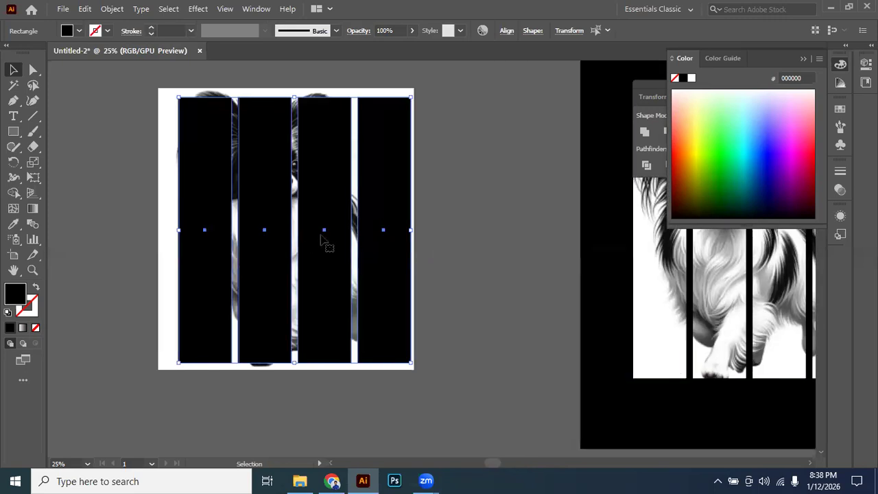
pyautogui.rightClick(356, 205)
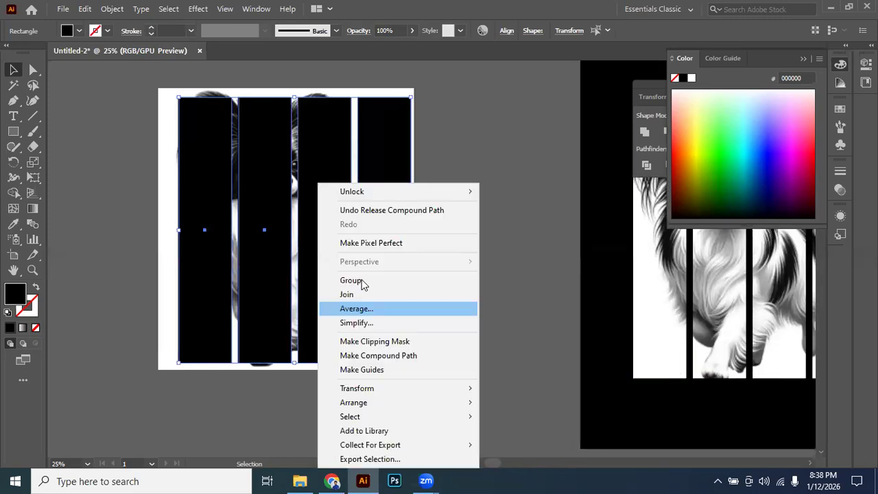
pyautogui.click(362, 280)
pyautogui.click(485, 155)
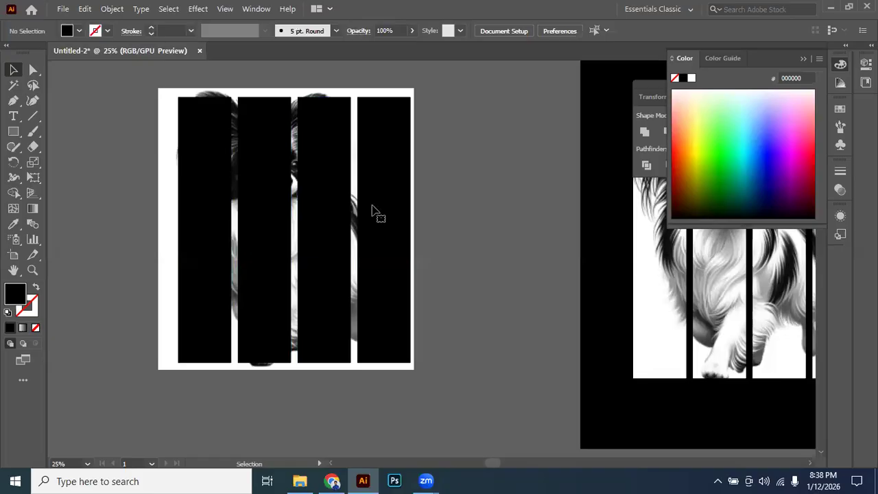
# Unlock the dog image beneath the grouped black strips.
pyautogui.rightClick(372, 210)
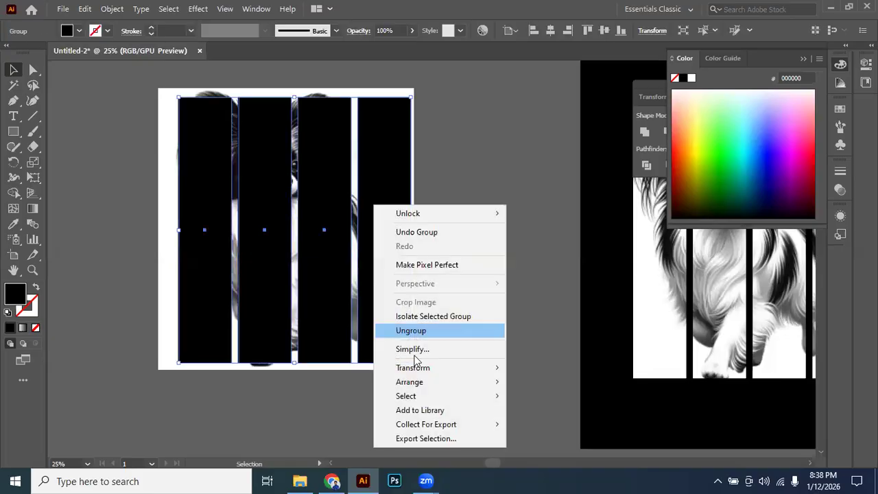
pyautogui.click(465, 168)
pyautogui.moveTo(450, 131); pyautogui.dragTo(402, 178)
pyautogui.rightClick(402, 178)
pyautogui.click(479, 121)
# Try to clip the dog image with the grouped strips, and undo the clipping mask.
pyautogui.moveTo(479, 96); pyautogui.dragTo(414, 292)
pyautogui.rightClick(412, 298)
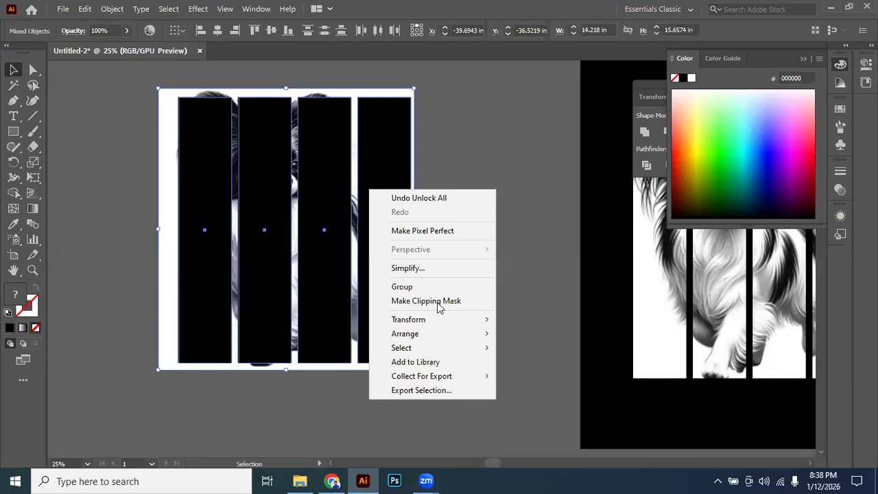
pyautogui.click(426, 301)
pyautogui.moveTo(475, 176); pyautogui.dragTo(325, 269)
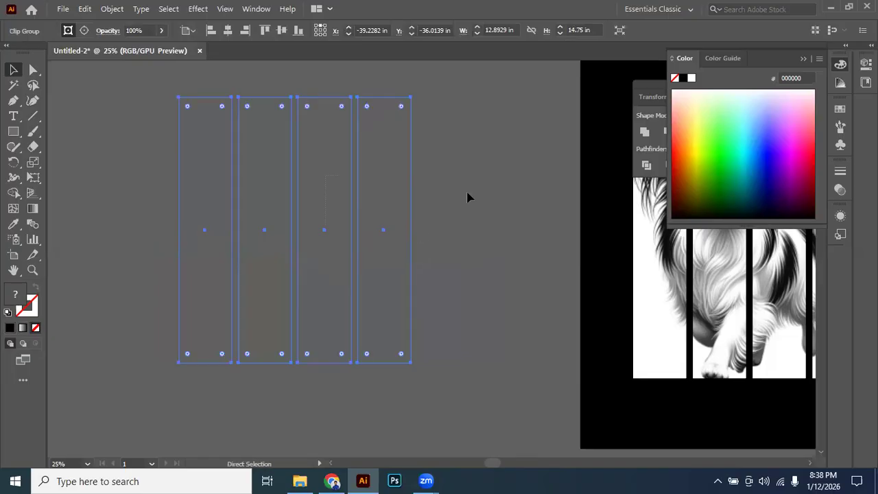
pyautogui.hotkey('ctrl', 'z')
# Ungroup the four black strips over the dog image.
pyautogui.rightClick(391, 220)
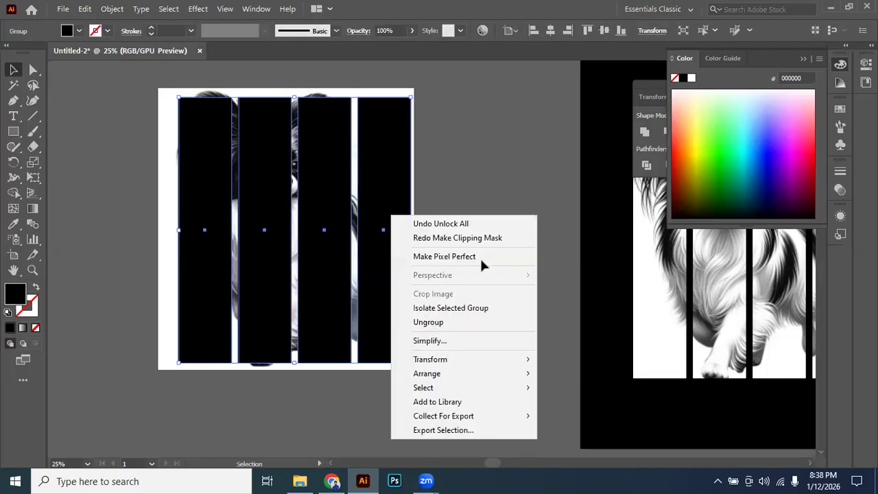
pyautogui.click(429, 322)
pyautogui.click(395, 260)
pyautogui.click(199, 211)
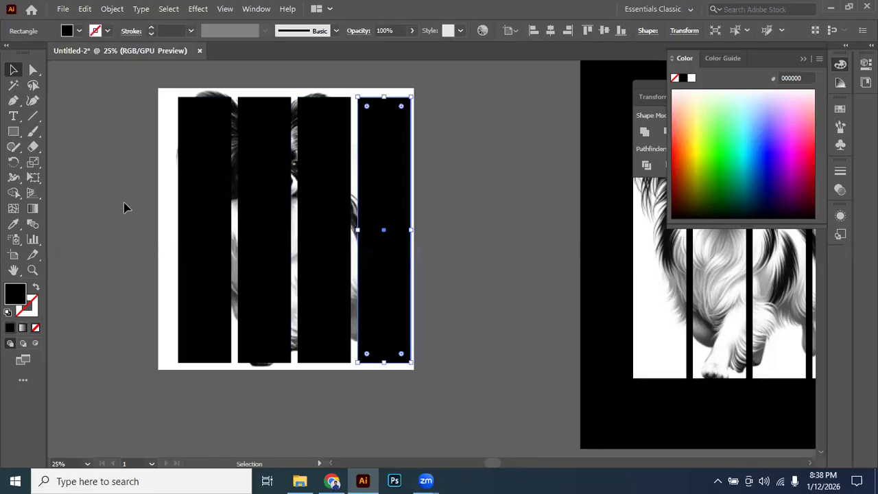
# Try to clip the dog image with the four ungrouped strips, and undo the clipping mask.
pyautogui.hotkey('ctrl', 'a')
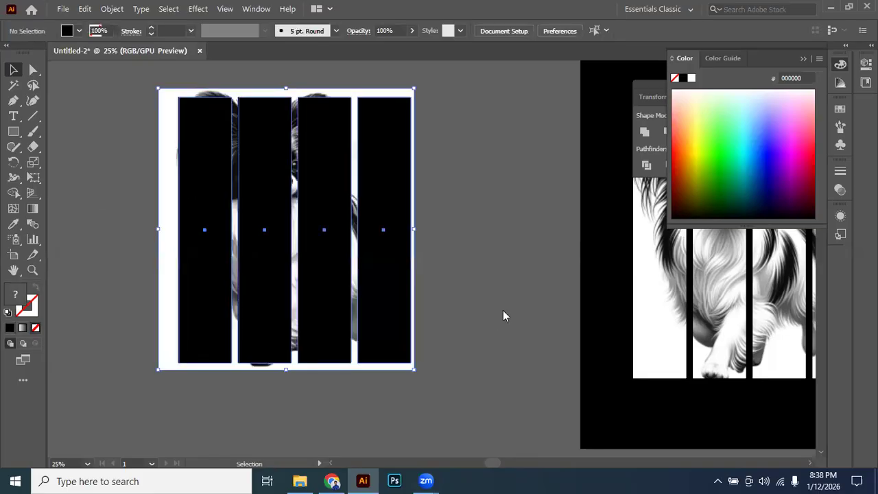
pyautogui.rightClick(503, 310)
pyautogui.click(507, 324)
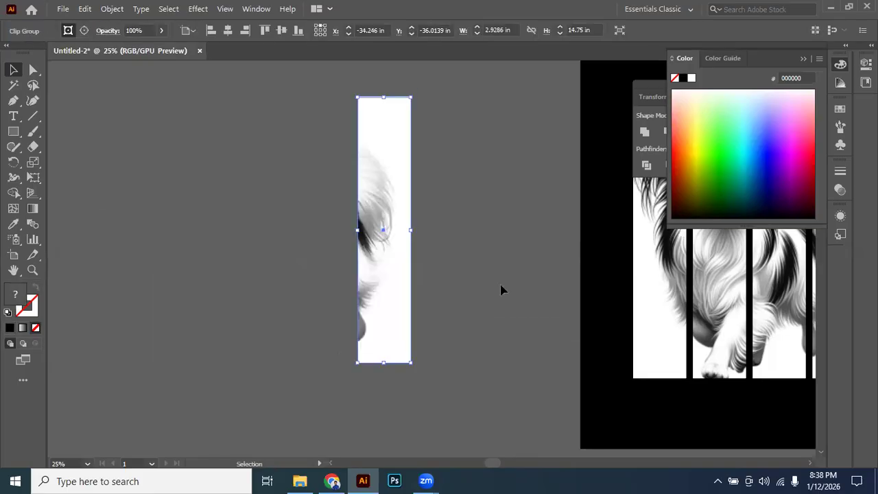
pyautogui.click(340, 312)
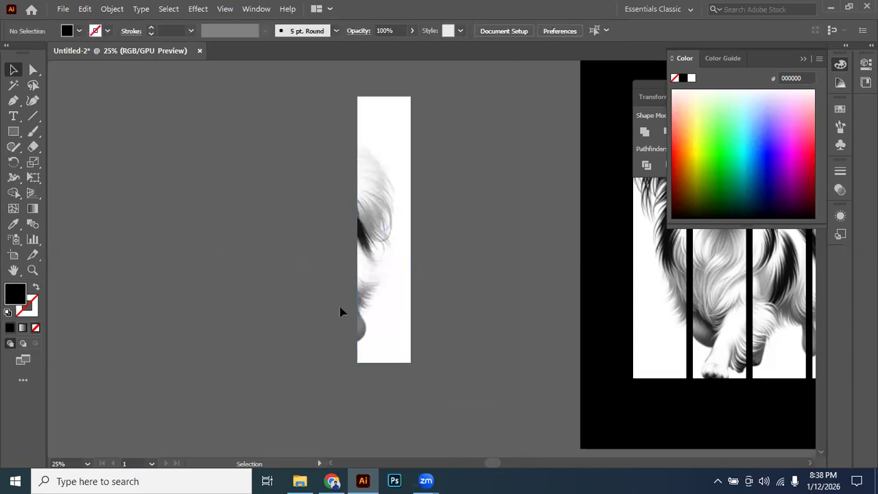
pyautogui.hotkey('ctrl', '-')
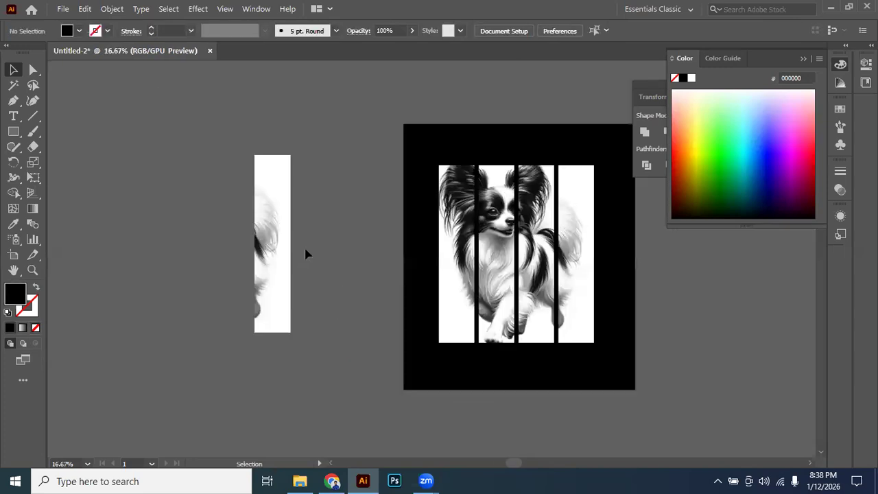
pyautogui.hscroll(1, 306, 255)
pyautogui.click(245, 251)
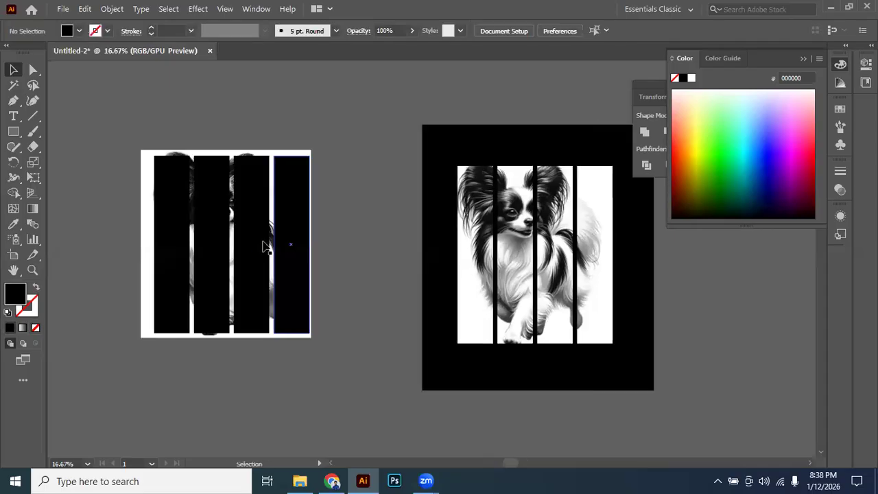
pyautogui.click(234, 250)
pyautogui.keyDown('shift'); pyautogui.click(220, 251); pyautogui.keyUp('shift')
pyautogui.keyDown('shift'); pyautogui.click(172, 249); pyautogui.keyUp('shift')
pyautogui.scroll(1, 172, 247)
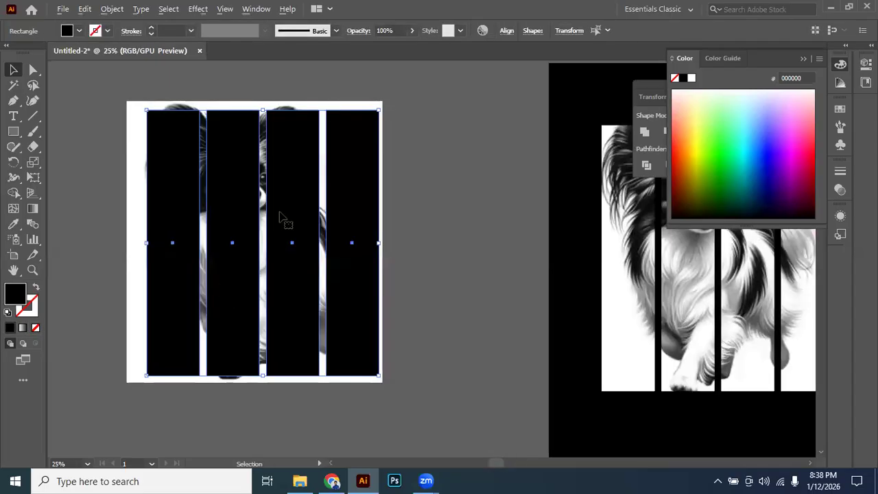
# Combine the four black strips into a compound path and use it as the dog image's clipping mask.
pyautogui.rightClick(292, 221)
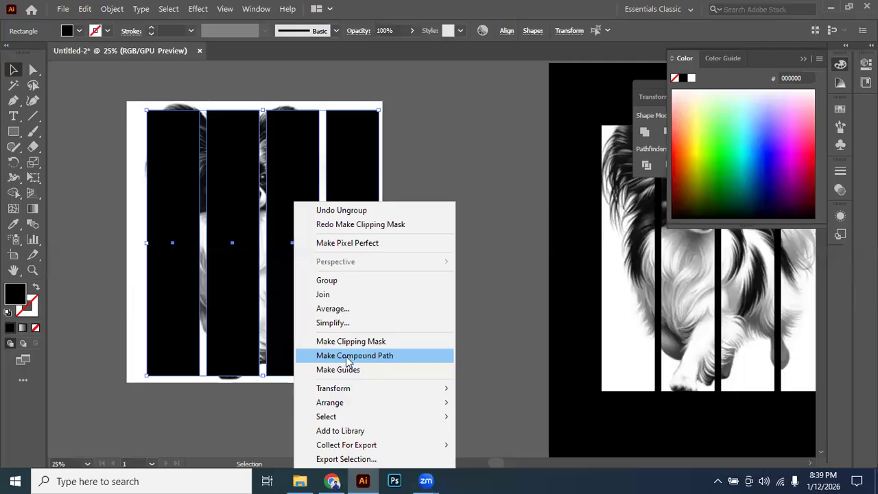
pyautogui.click(370, 357)
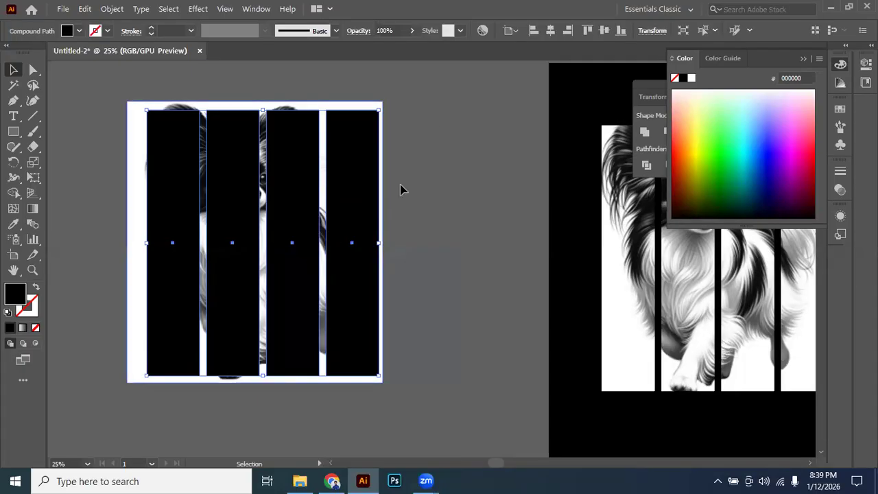
pyautogui.click(398, 164)
pyautogui.hotkey('ctrl', 'a')
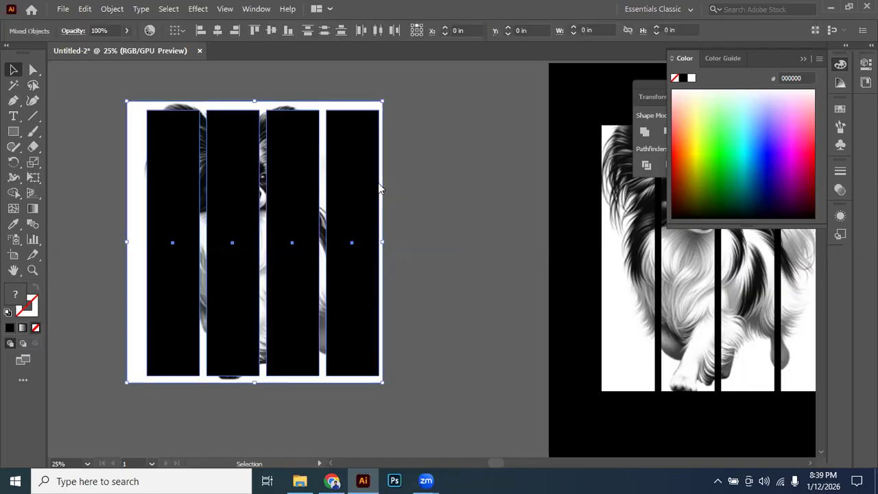
pyautogui.rightClick(416, 302)
pyautogui.click(418, 291)
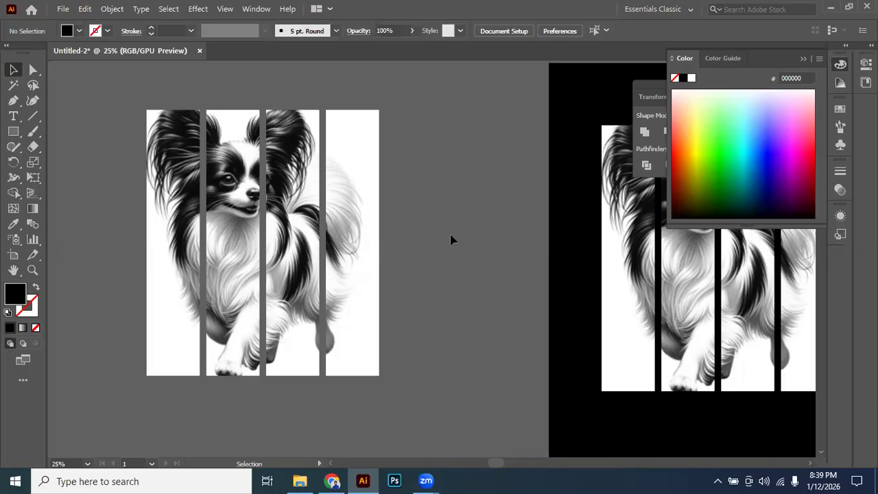
# Compare the new striped dog image with the one on the black background, and collapse the Color panel.
pyautogui.click(381, 257)
pyautogui.scroll(-2, 388, 271)
pyautogui.click(432, 302)
pyautogui.moveTo(431, 302); pyautogui.dragTo(229, 290)
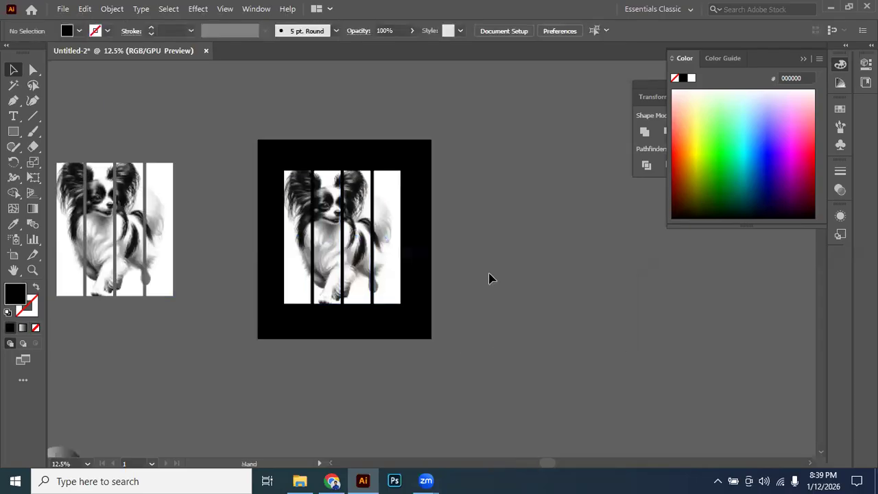
pyautogui.click(335, 257)
pyautogui.click(469, 310)
pyautogui.moveTo(467, 303); pyautogui.dragTo(431, 284)
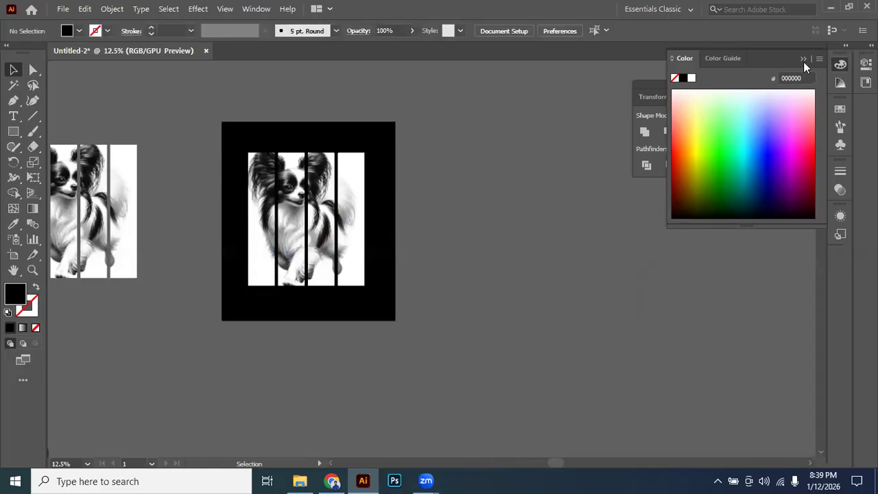
pyautogui.click(655, 141)
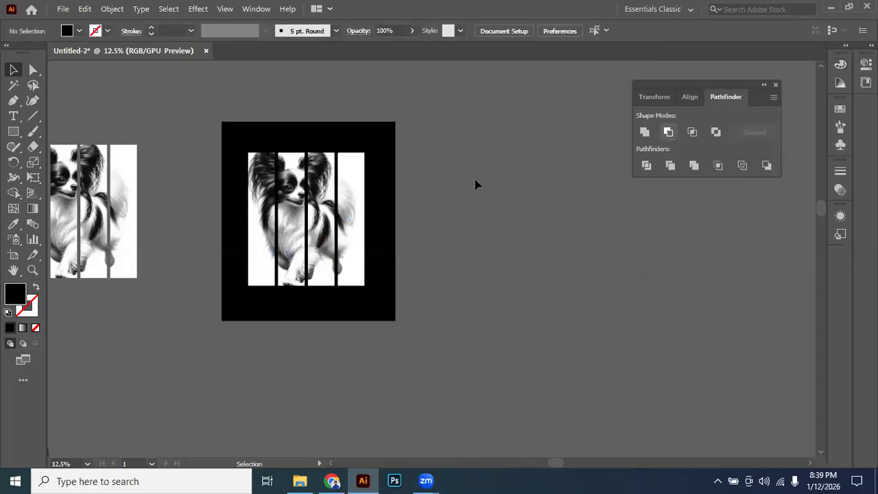
# Look up where the Pathfinder panel is listed among the available panels, with the striped dog clip group selected.
pyautogui.click(306, 196)
pyautogui.click(410, 192)
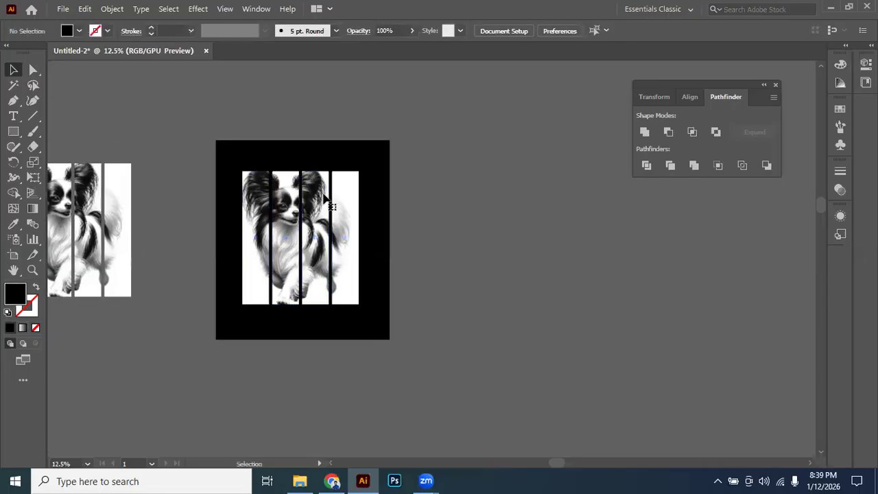
pyautogui.click(324, 195)
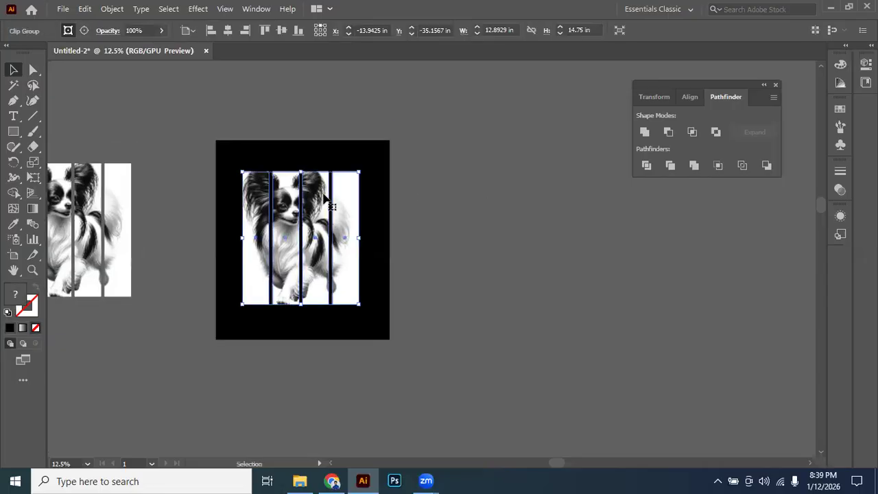
pyautogui.click(258, 9)
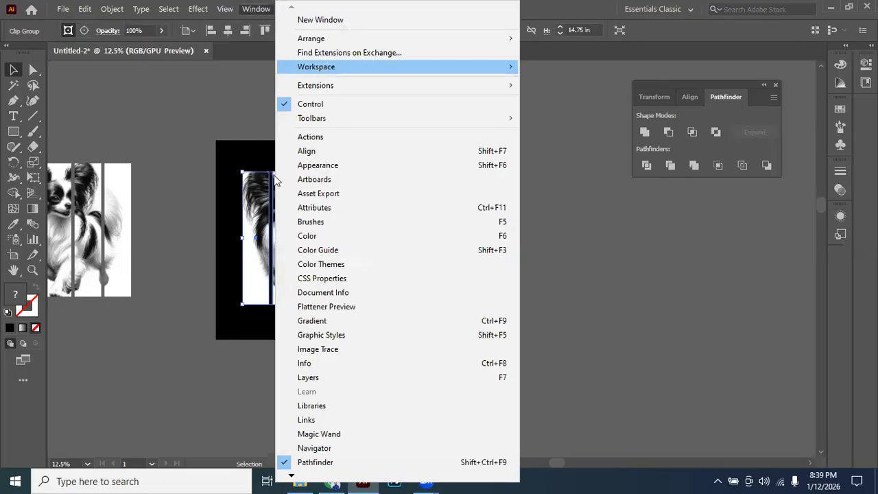
pyautogui.press('Left')
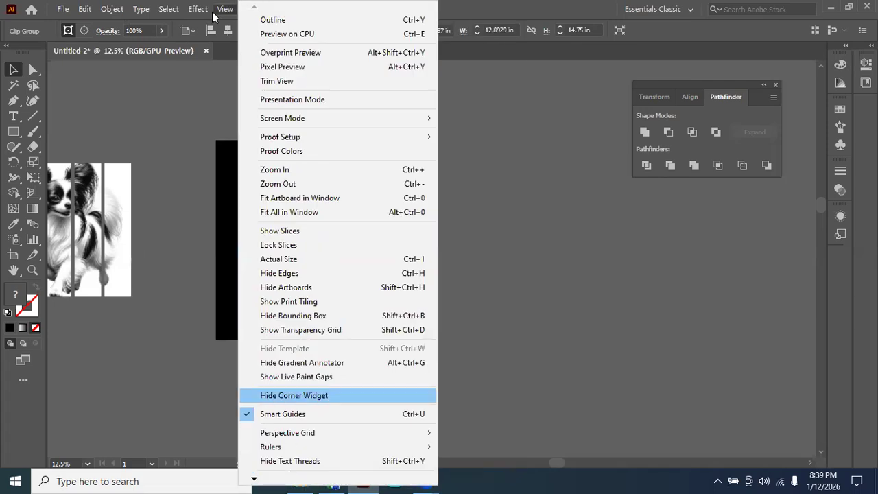
pyautogui.press('Escape')
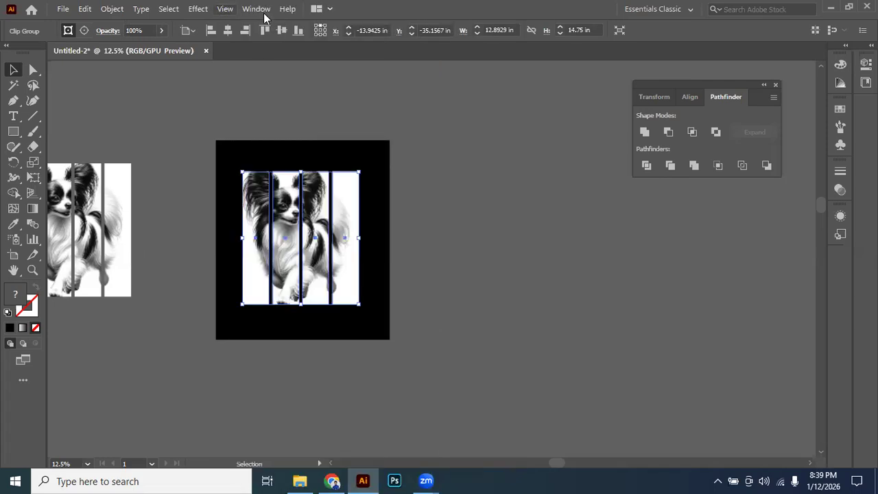
pyautogui.click(265, 14)
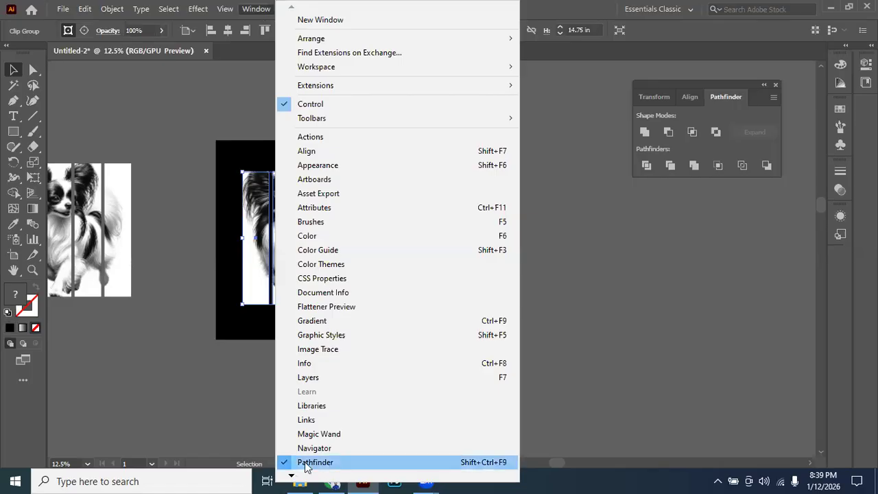
pyautogui.scroll(-2, 313, 398)
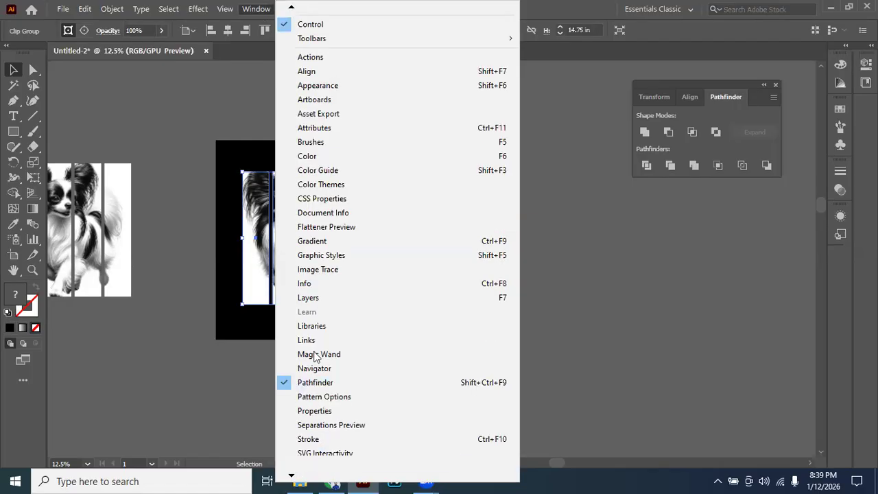
pyautogui.scroll(-1, 322, 353)
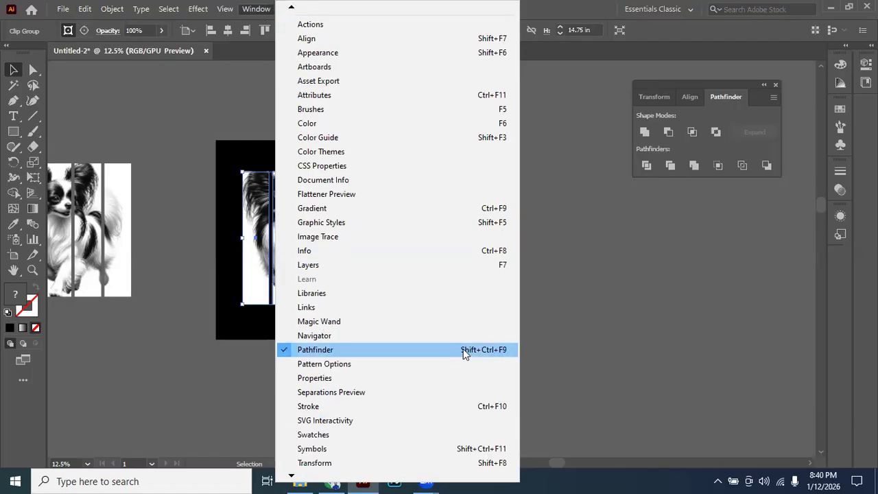
pyautogui.click(600, 297)
# Recolour the front circle of each of the four overlapping white circle pairs green, 70FF53.
pyautogui.moveTo(533, 242); pyautogui.dragTo(479, 206)
pyautogui.scroll(-3, 409, 250)
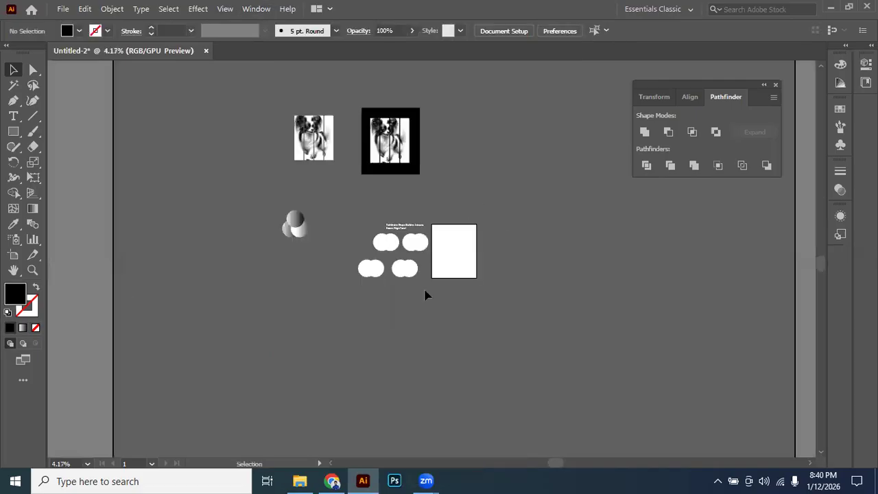
pyautogui.scroll(3, 391, 268)
pyautogui.scroll(1, 429, 261)
pyautogui.moveTo(296, 229); pyautogui.dragTo(418, 269)
pyautogui.moveTo(276, 213); pyautogui.dragTo(413, 264)
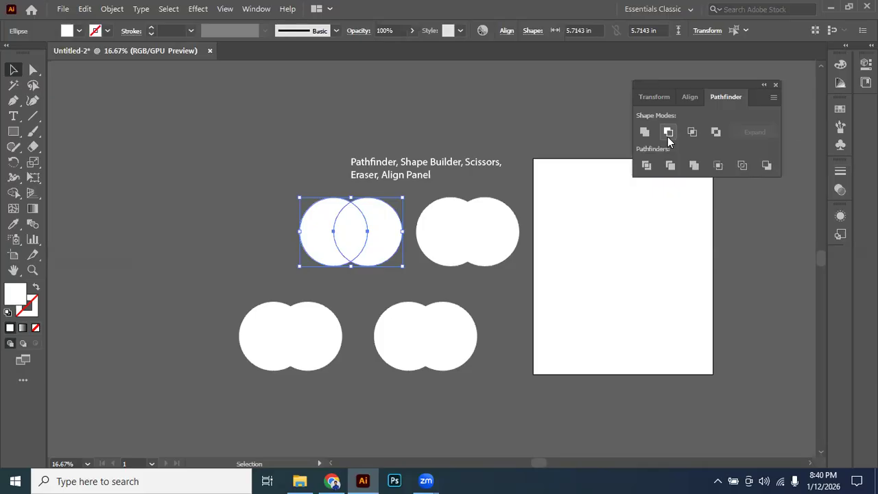
pyautogui.click(529, 181)
pyautogui.click(368, 224)
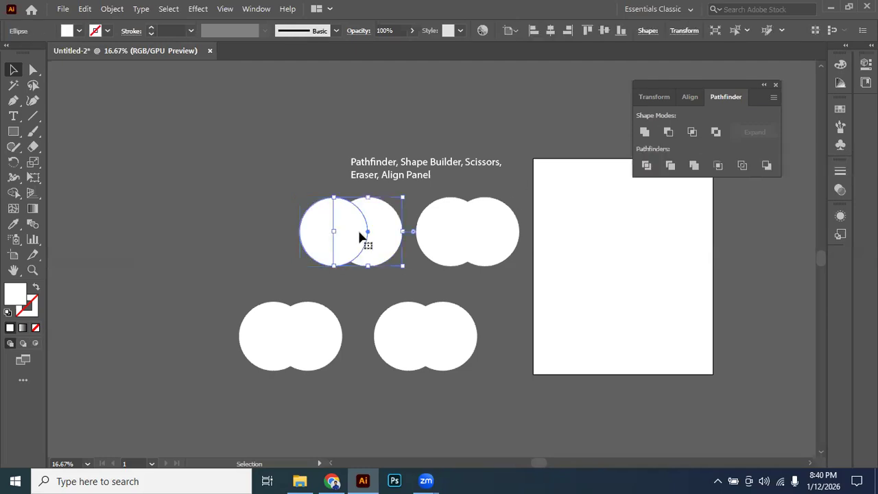
pyautogui.keyDown('shift'); pyautogui.click(506, 236); pyautogui.keyUp('shift')
pyautogui.keyDown('shift'); pyautogui.click(457, 330); pyautogui.keyUp('shift')
pyautogui.keyDown('shift'); pyautogui.click(319, 329); pyautogui.keyUp('shift')
pyautogui.click(840, 62)
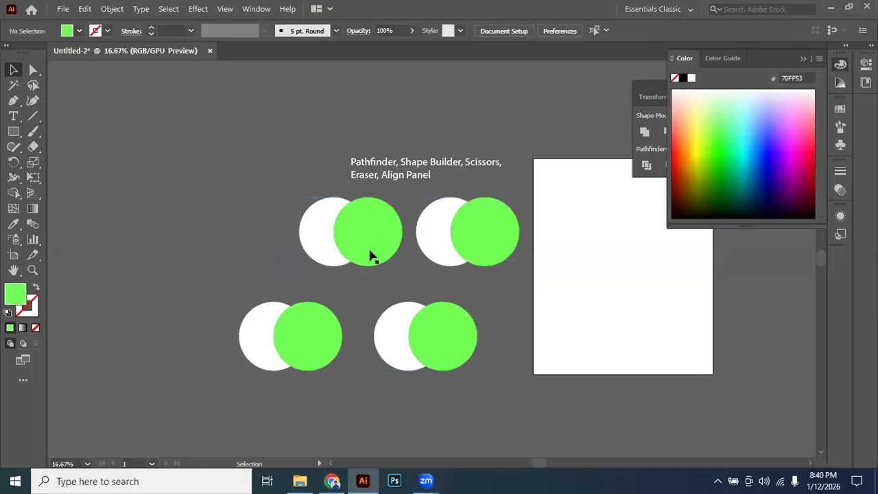
# Subtract the green front circle from the white one in the first pair with Pathfinder's Minus Front.
pyautogui.scroll(1, 371, 251)
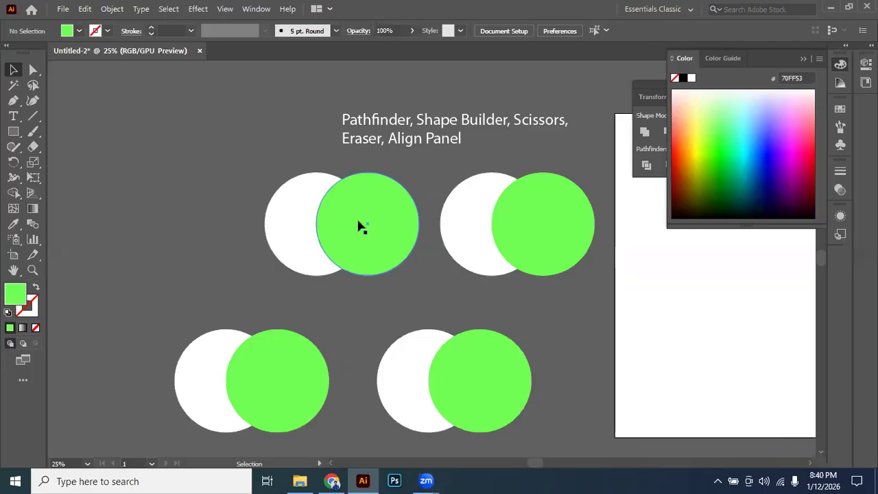
pyautogui.moveTo(216, 193); pyautogui.dragTo(402, 252)
pyautogui.click(803, 58)
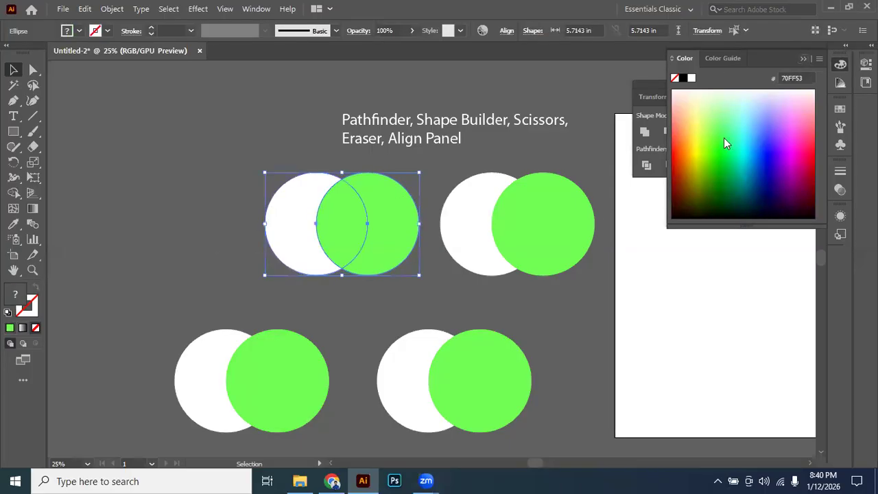
pyautogui.click(669, 131)
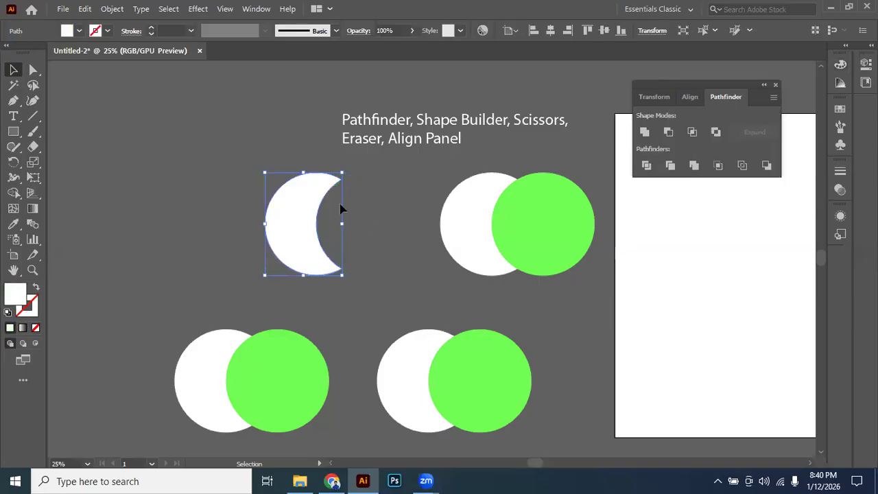
# Keep only the overlapping area of the second circle pair with Pathfinder's Intersect.
pyautogui.click(575, 242)
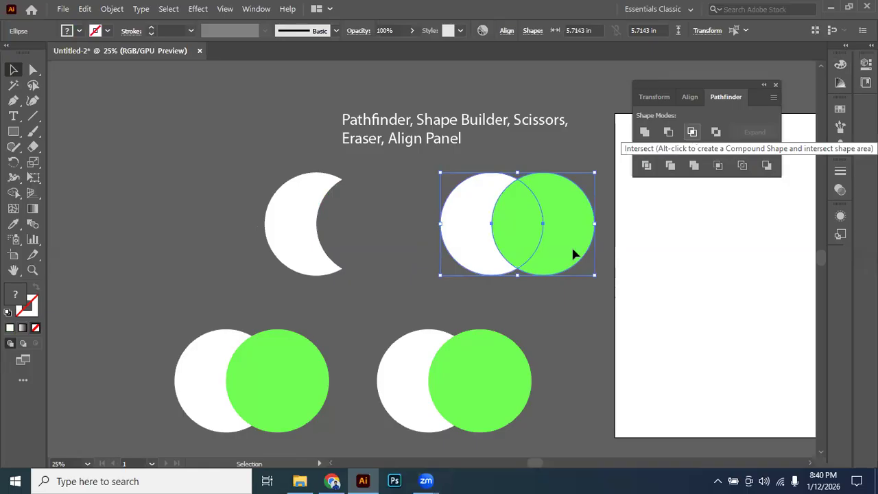
pyautogui.scroll(3, 540, 225)
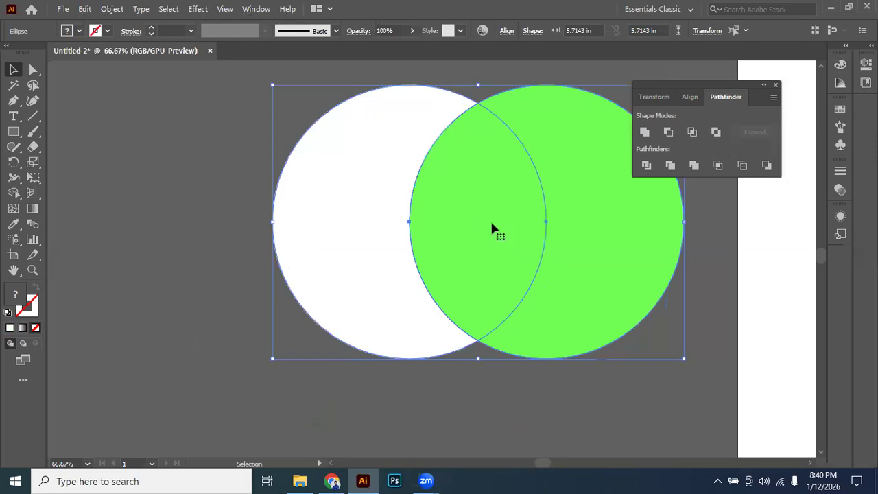
pyautogui.click(692, 132)
pyautogui.click(607, 294)
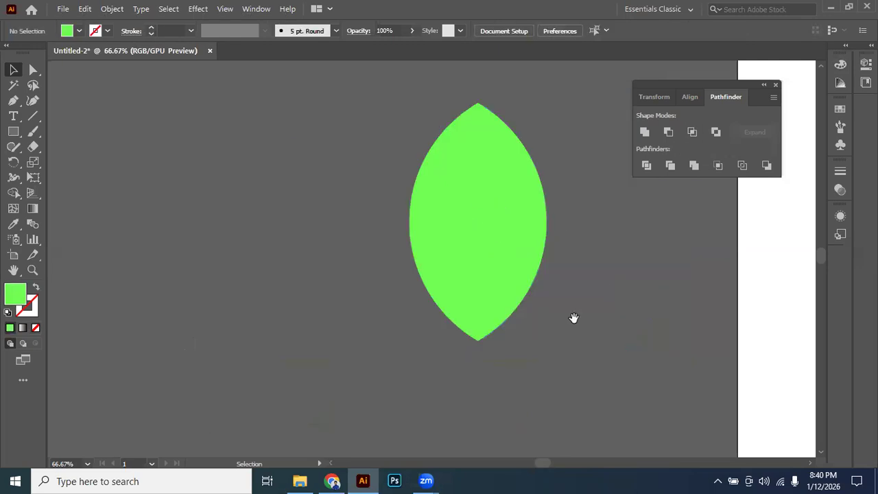
# Cut the overlapping area out of the third circle pair with Pathfinder's Exclude.
pyautogui.scroll(-3, 608, 294)
pyautogui.moveTo(572, 317); pyautogui.dragTo(614, 188)
pyautogui.moveTo(211, 235); pyautogui.dragTo(439, 330)
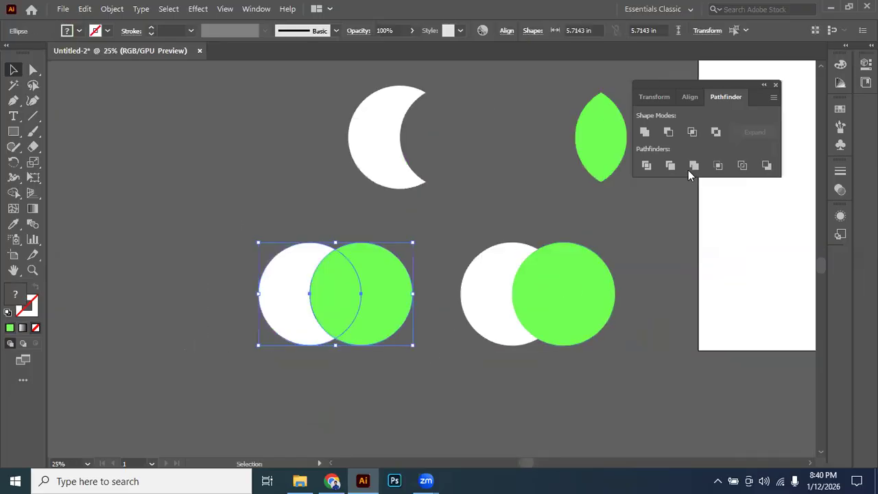
pyautogui.click(717, 134)
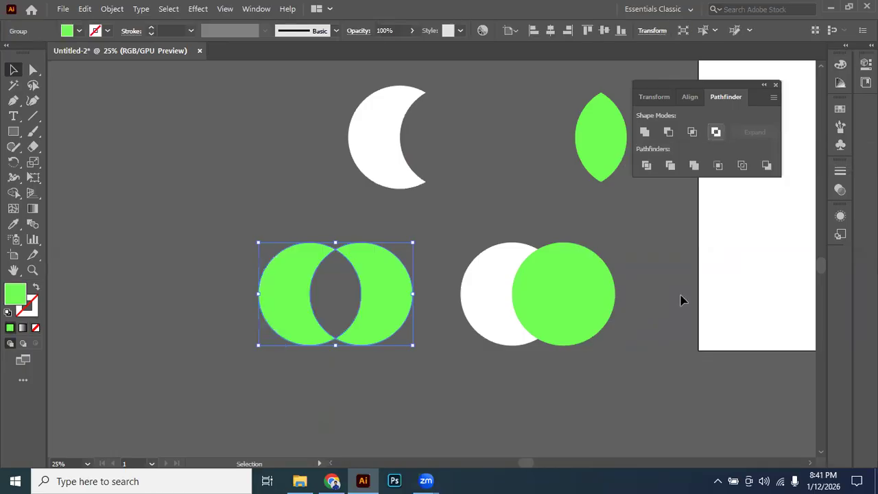
pyautogui.click(677, 269)
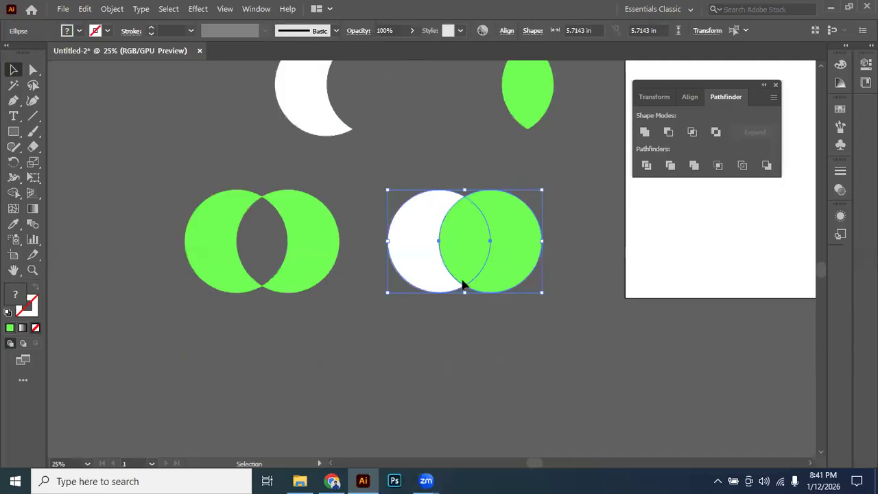
# Move the remaining white-and-green circle pair below the excluded shape and duplicate it horizontally.
pyautogui.moveTo(464, 284); pyautogui.dragTo(215, 339)
pyautogui.moveTo(226, 368); pyautogui.dragTo(415, 365)
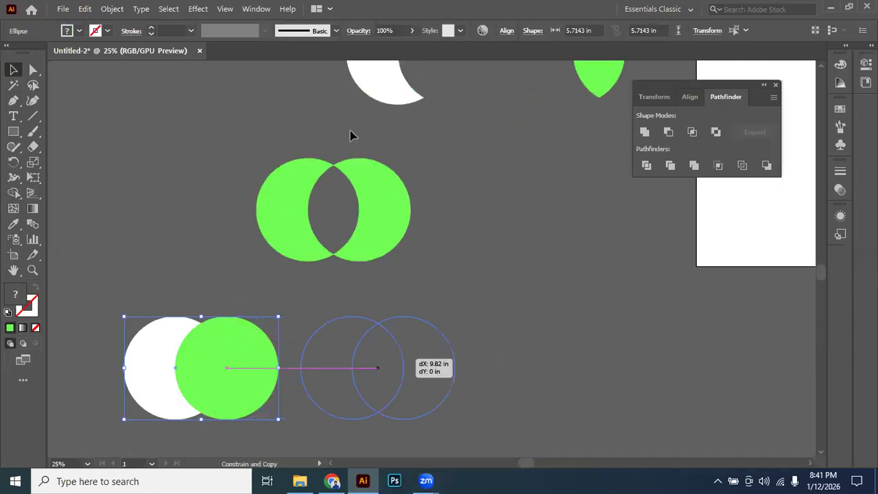
pyautogui.moveTo(465, 160); pyautogui.dragTo(420, 216)
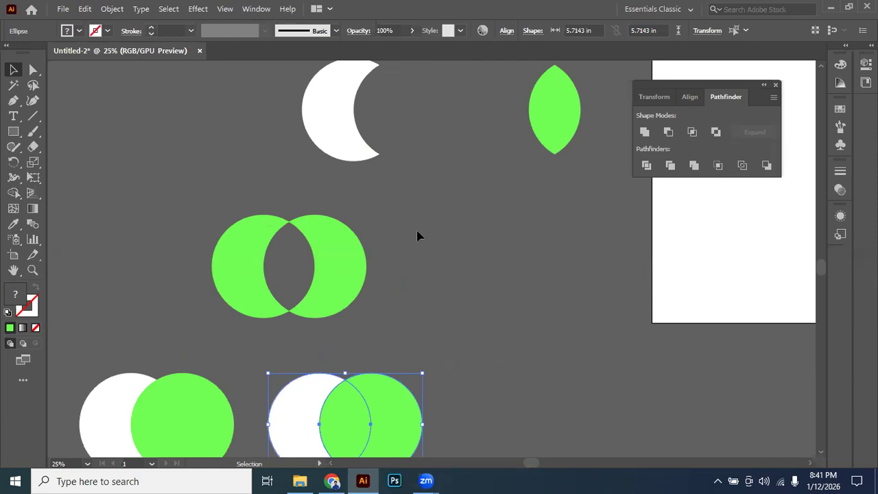
pyautogui.click(420, 236)
# Move the duplicated circle pair beside the excluded shape and place another copy of it below.
pyautogui.moveTo(444, 236); pyautogui.dragTo(503, 229)
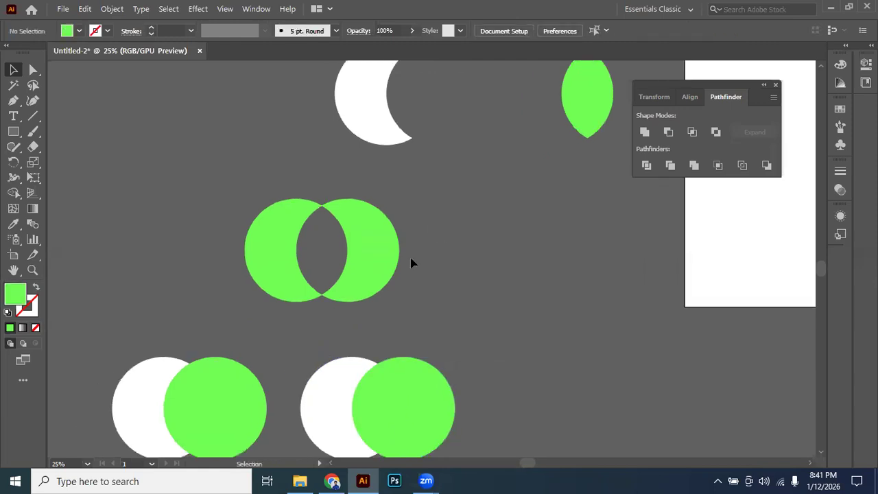
pyautogui.moveTo(452, 284); pyautogui.dragTo(453, 227)
pyautogui.moveTo(343, 358); pyautogui.dragTo(415, 362)
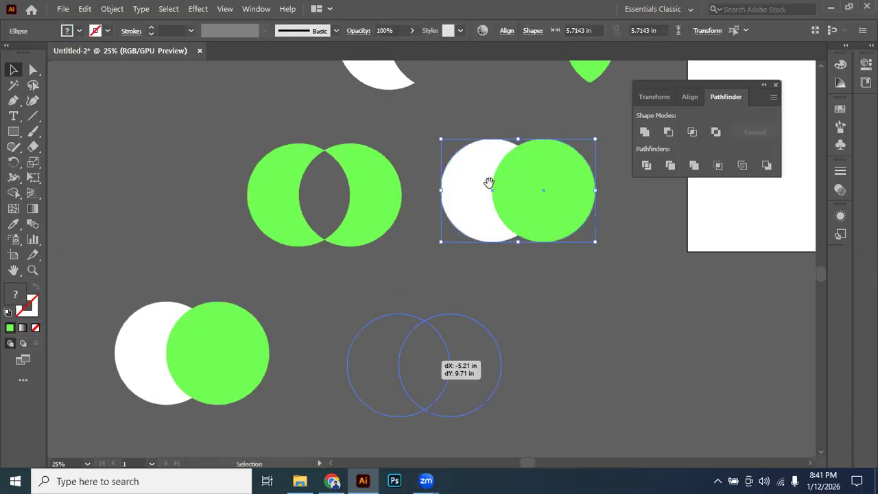
pyautogui.moveTo(489, 182); pyautogui.dragTo(470, 212)
# Remove the overlapping area of the circle pair beside the excluded shape with the Shape Builder tool.
pyautogui.click(281, 241)
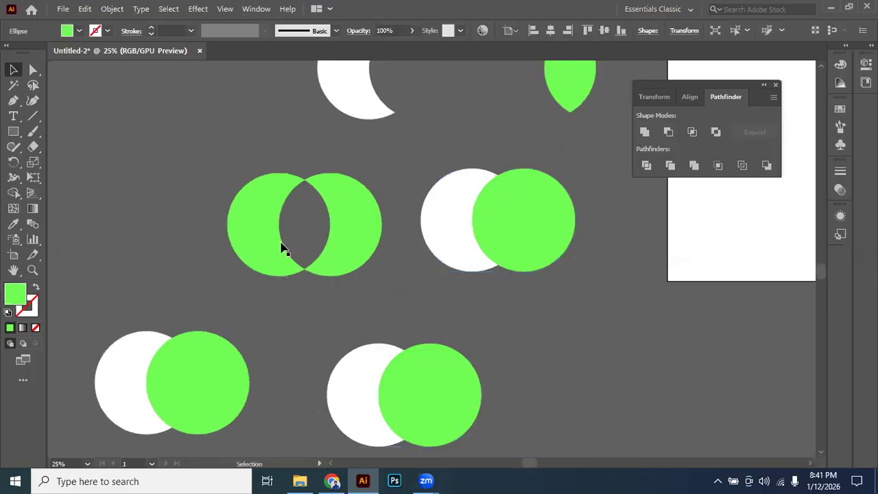
pyautogui.click(524, 245)
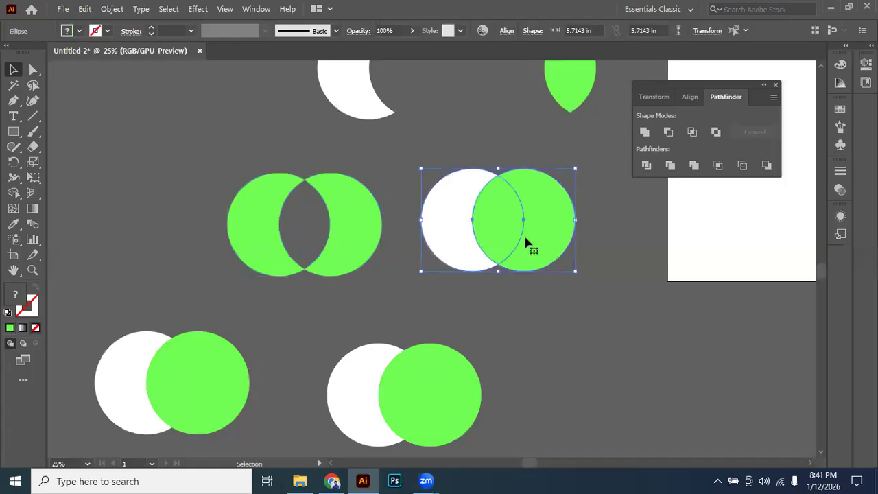
pyautogui.click(14, 194)
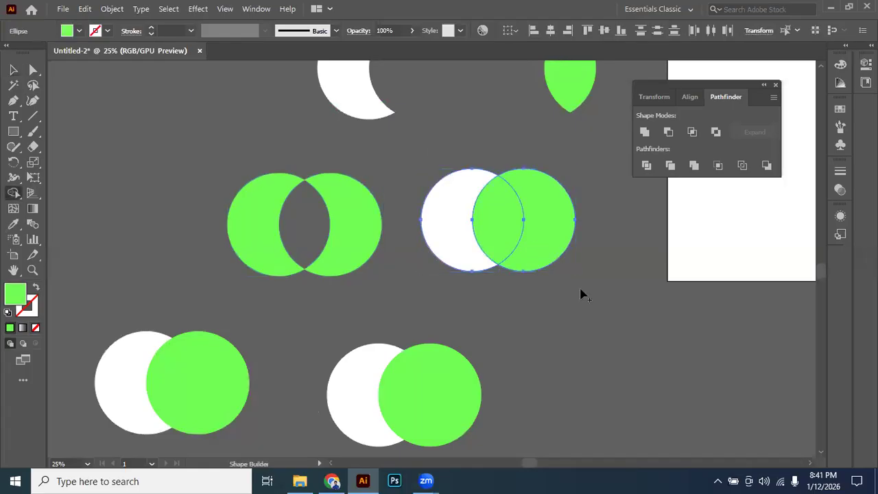
pyautogui.keyDown('alt'); pyautogui.click(477, 221); pyautogui.keyUp('alt')
pyautogui.press('v')
pyautogui.click(461, 165)
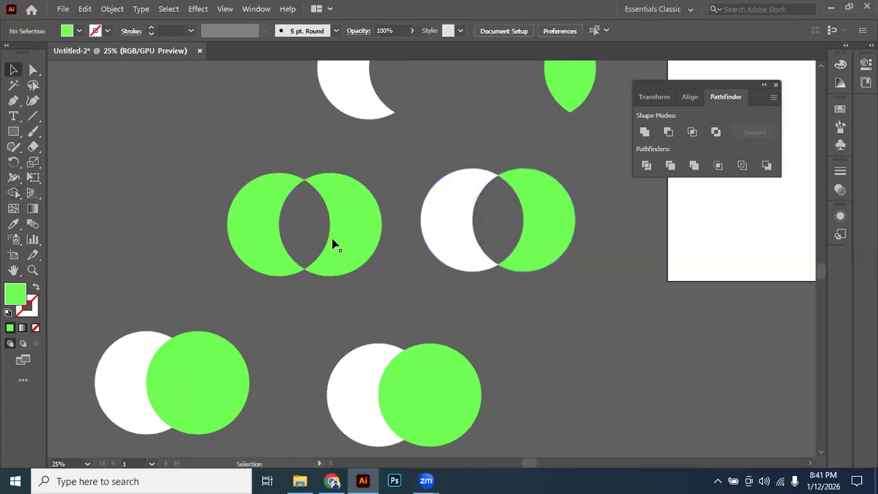
# Match the Shape Builder pair's fill to the green of the excluded shape using the Eyedropper, and deselect it.
pyautogui.click(16, 224)
pyautogui.click(364, 228)
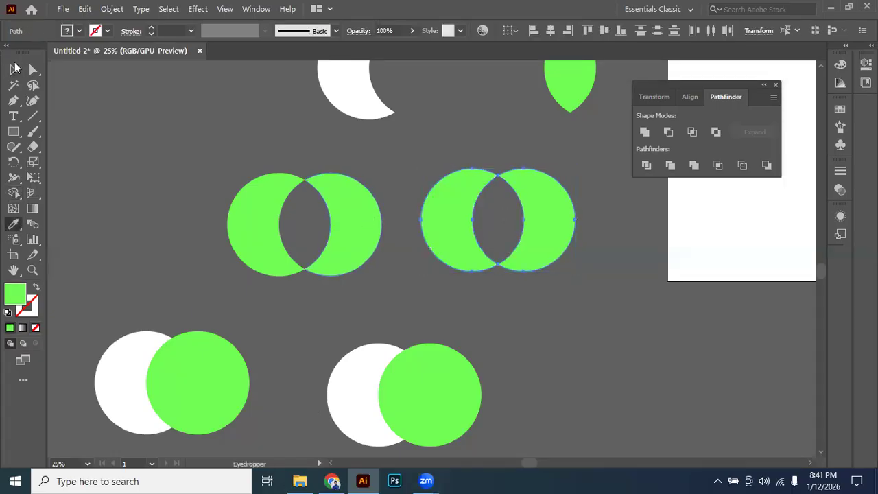
pyautogui.click(13, 69)
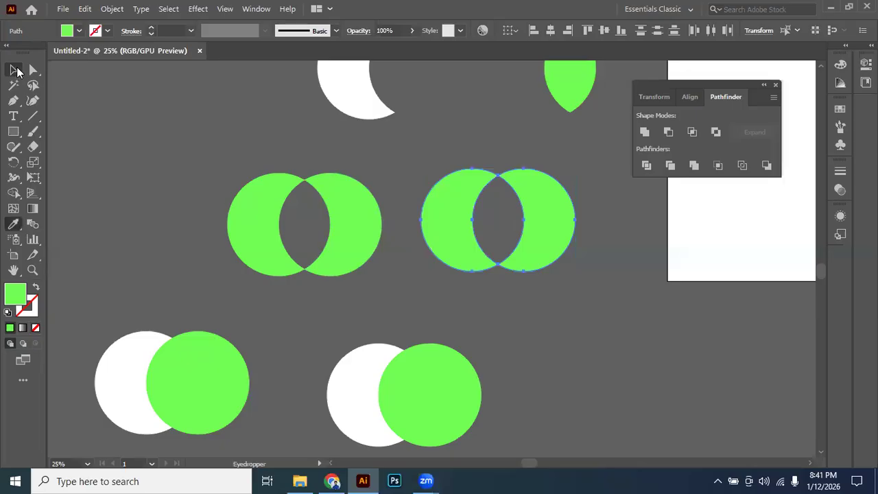
pyautogui.click(520, 273)
pyautogui.hscroll(2, 247, 212)
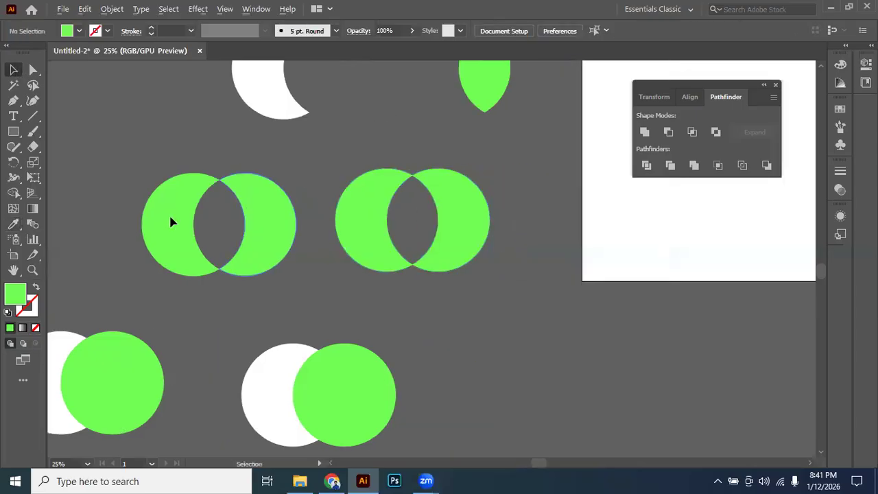
pyautogui.scroll(1, 245, 216)
pyautogui.scroll(-2, 291, 198)
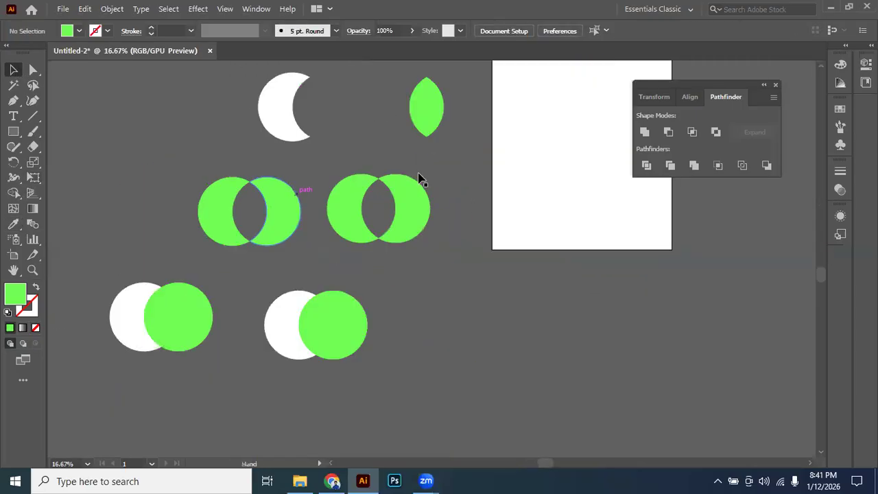
pyautogui.scroll(1, 424, 168)
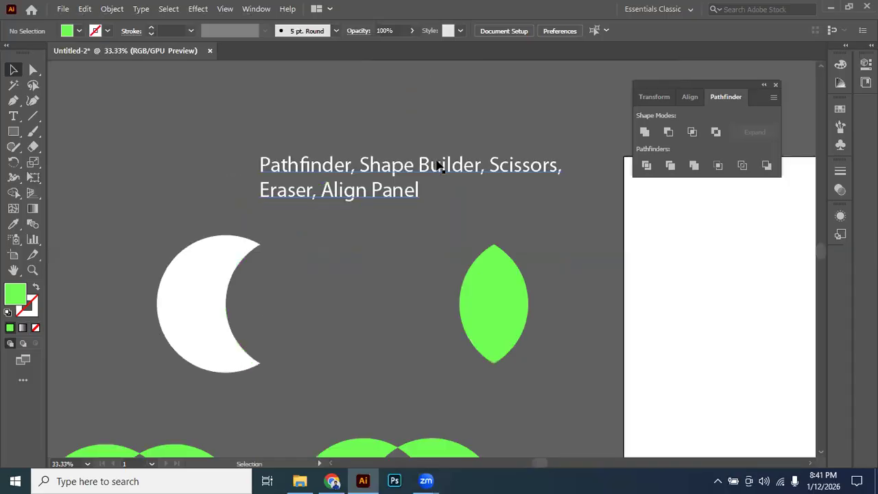
pyautogui.scroll(-1, 354, 219)
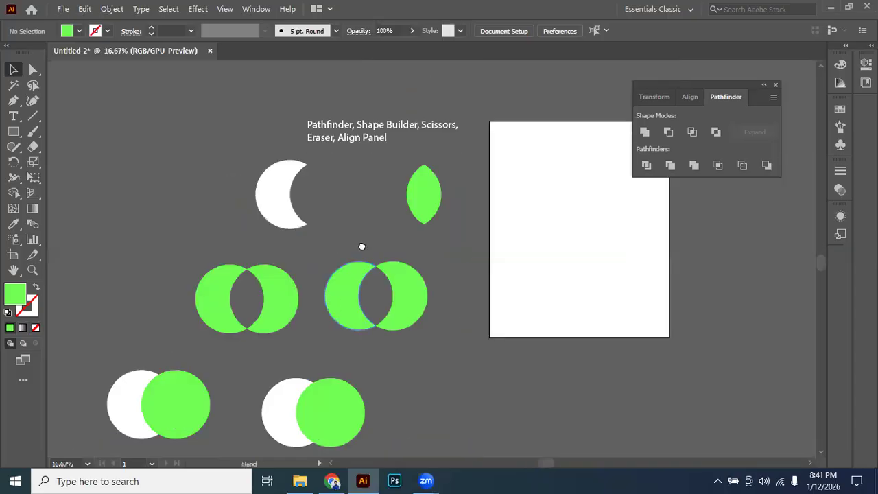
pyautogui.moveTo(333, 298); pyautogui.dragTo(361, 246)
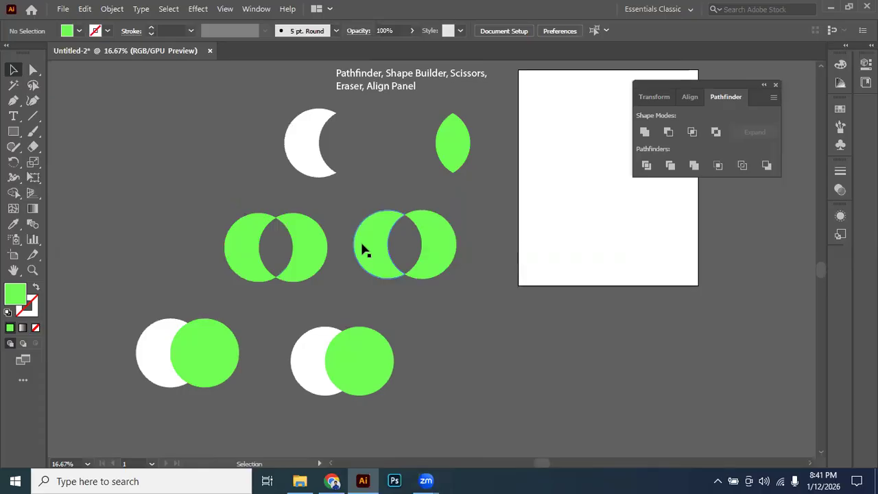
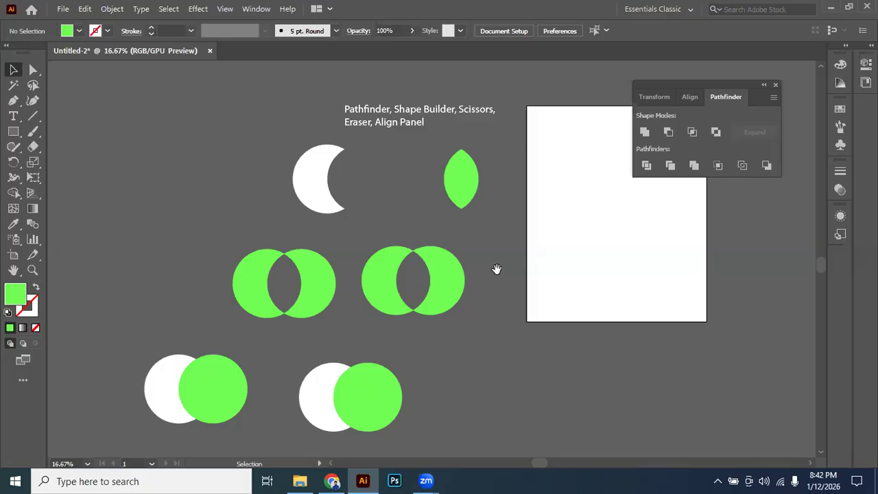
# Apply the Divide pathfinder to the first white-and-green circle pair in the lowest row and ungroup the result.
pyautogui.scroll(1, 385, 322)
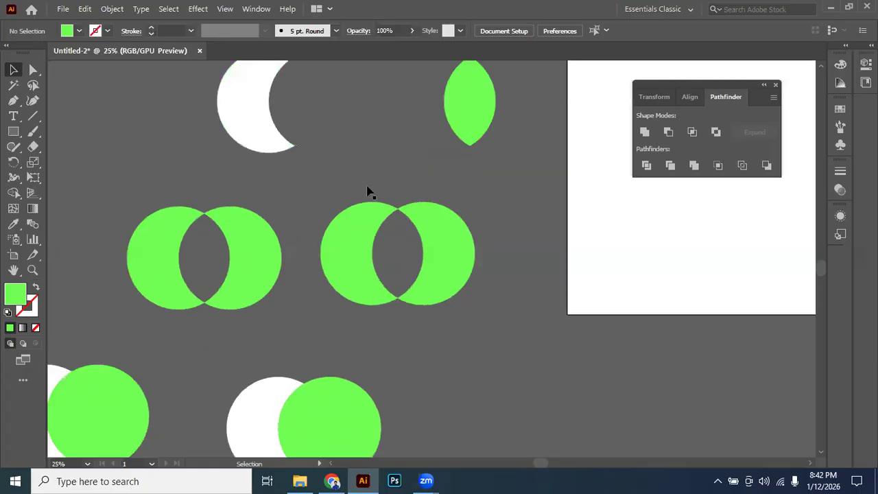
pyautogui.scroll(3, 353, 217)
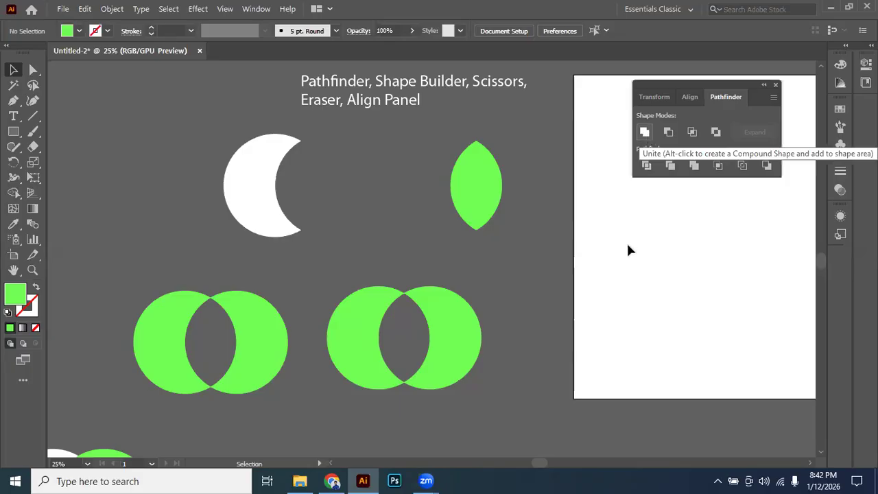
pyautogui.moveTo(511, 255); pyautogui.dragTo(546, 183)
pyautogui.moveTo(545, 214); pyautogui.dragTo(542, 175)
pyautogui.moveTo(413, 280); pyautogui.dragTo(455, 190)
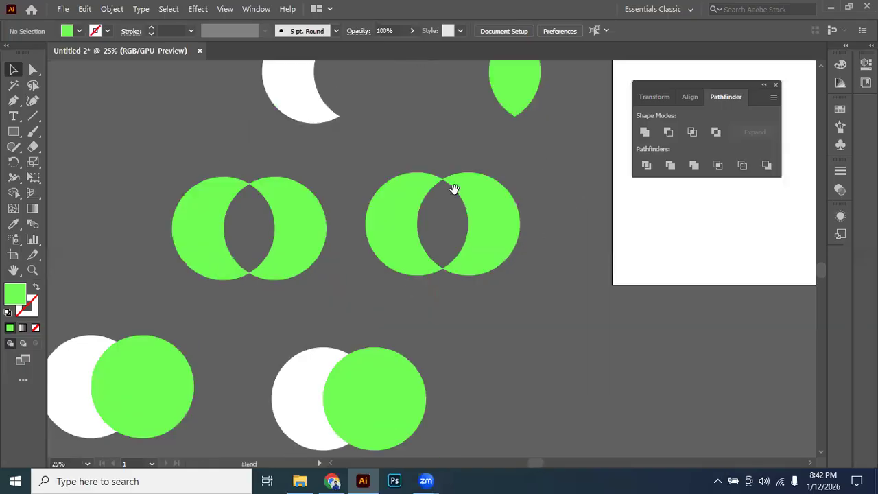
pyautogui.moveTo(398, 213); pyautogui.dragTo(518, 202)
pyautogui.moveTo(220, 220); pyautogui.dragTo(373, 335)
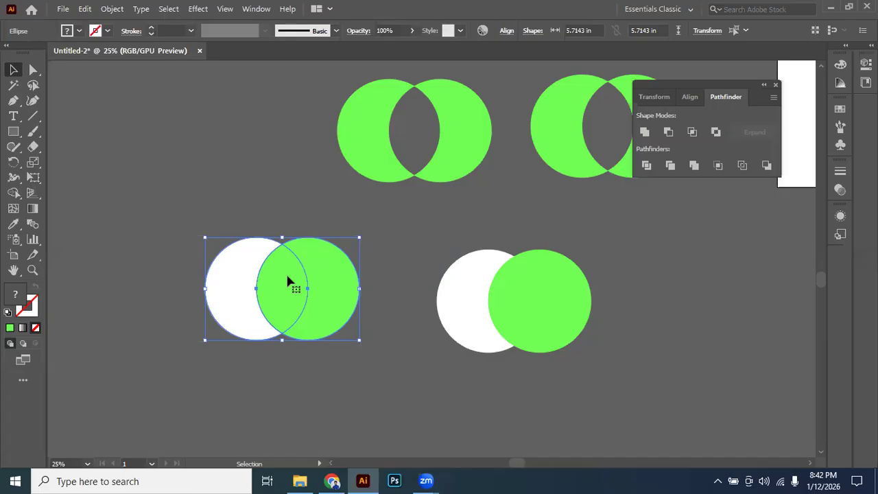
pyautogui.click(647, 165)
pyautogui.rightClick(306, 300)
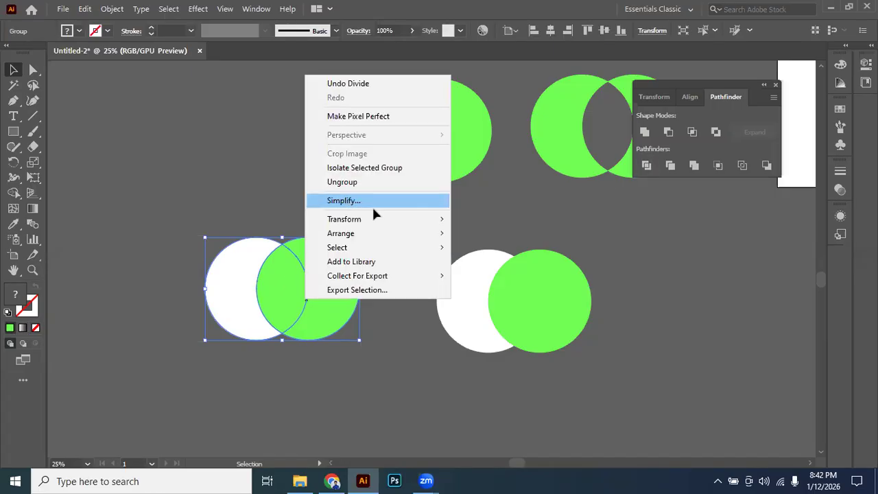
pyautogui.click(342, 181)
# Move the green and white crescents away from the divided pair's central overlap piece, and deselect everything.
pyautogui.moveTo(310, 295)
pyautogui.mouseDown()
pyautogui.moveTo(257, 296)
pyautogui.moveTo(312, 288)
pyautogui.mouseUp()
pyautogui.moveTo(228, 301); pyautogui.dragTo(202, 294)
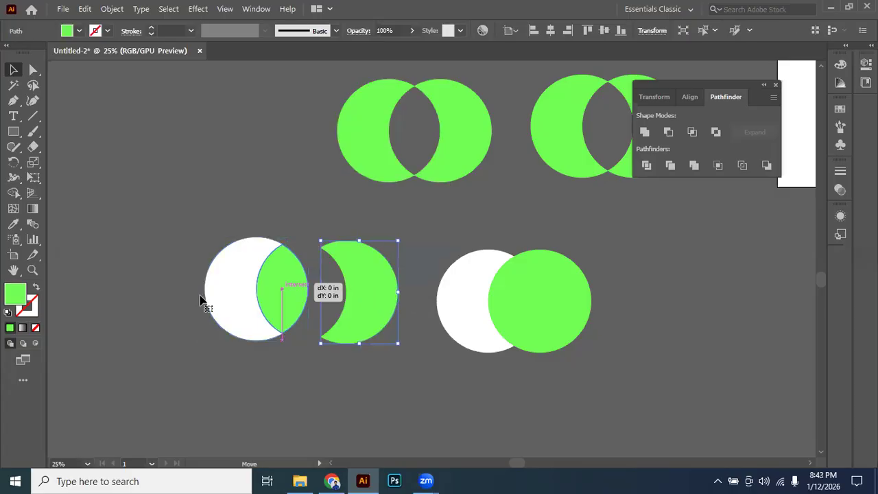
pyautogui.click(374, 414)
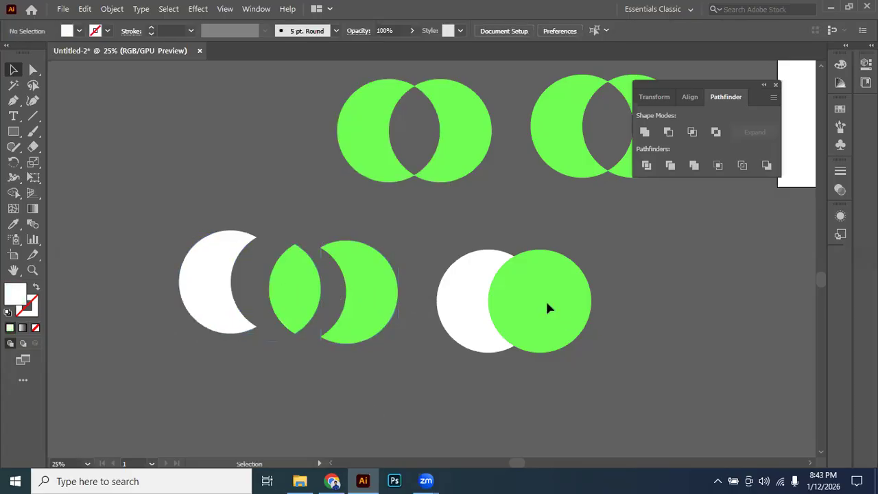
# Duplicate the remaining white-and-green circle pair horizontally beside the original.
pyautogui.hscroll(3, 547, 303)
pyautogui.moveTo(543, 210); pyautogui.dragTo(612, 303)
pyautogui.press('space')
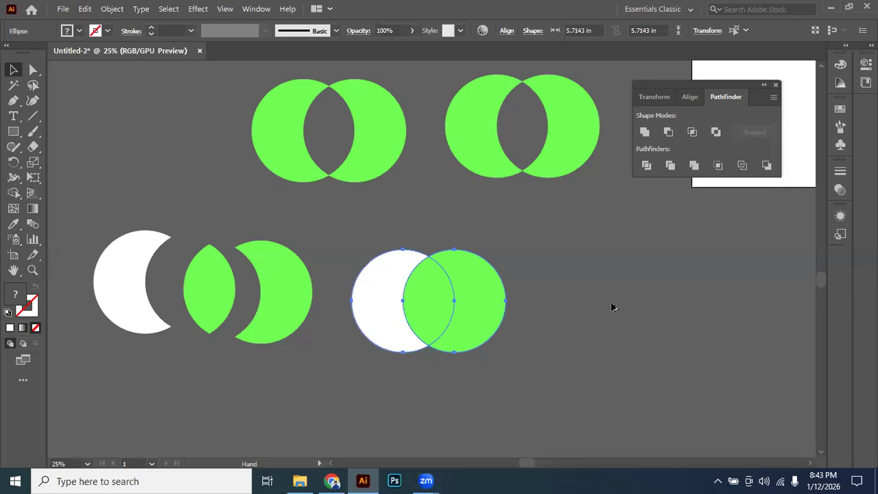
pyautogui.moveTo(338, 224); pyautogui.dragTo(421, 318)
# Apply the Trim pathfinder to the original circle pair next to the divided pieces and ungroup the result.
pyautogui.click(671, 167)
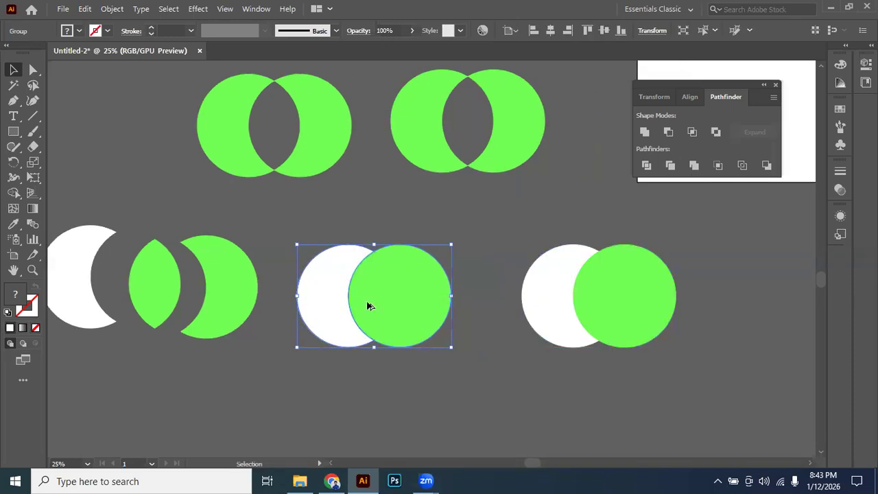
pyautogui.scroll(1, 369, 306)
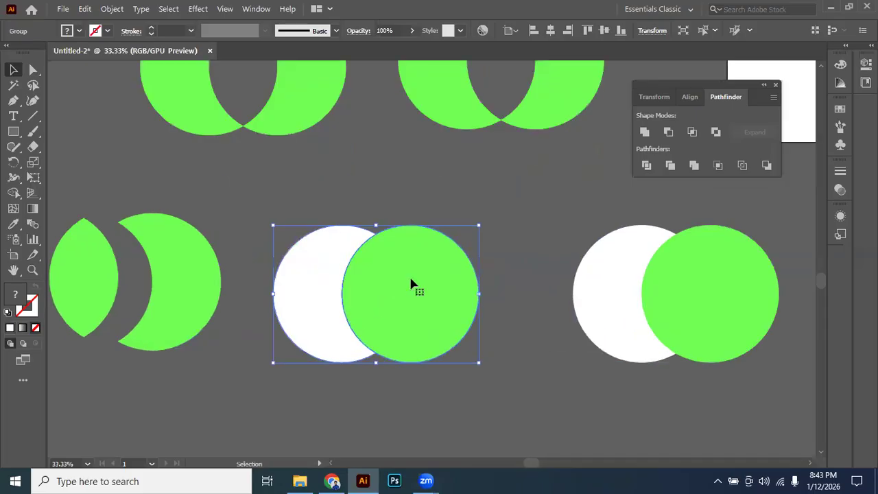
pyautogui.rightClick(412, 283)
pyautogui.click(449, 161)
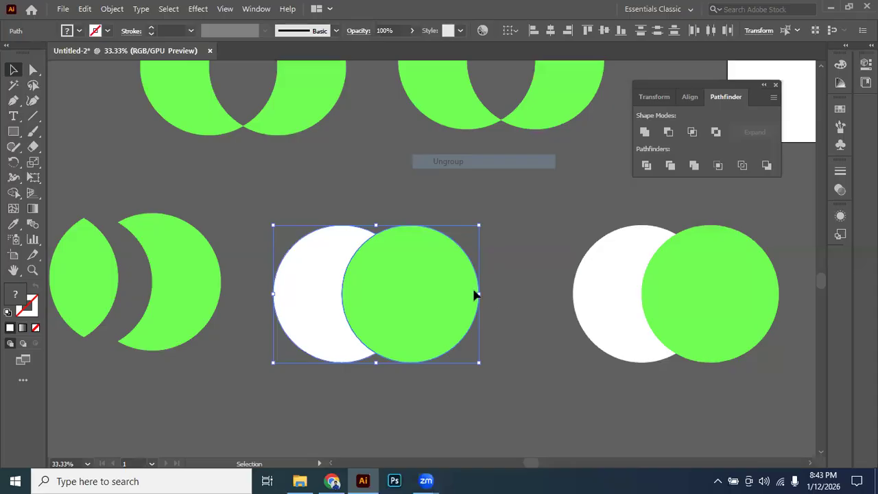
# Try pulling the trimmed pair's green circle and white piece apart, undoing each move, and deselect them.
pyautogui.moveTo(433, 283); pyautogui.dragTo(494, 294)
pyautogui.hotkey('ctrl', 'z')
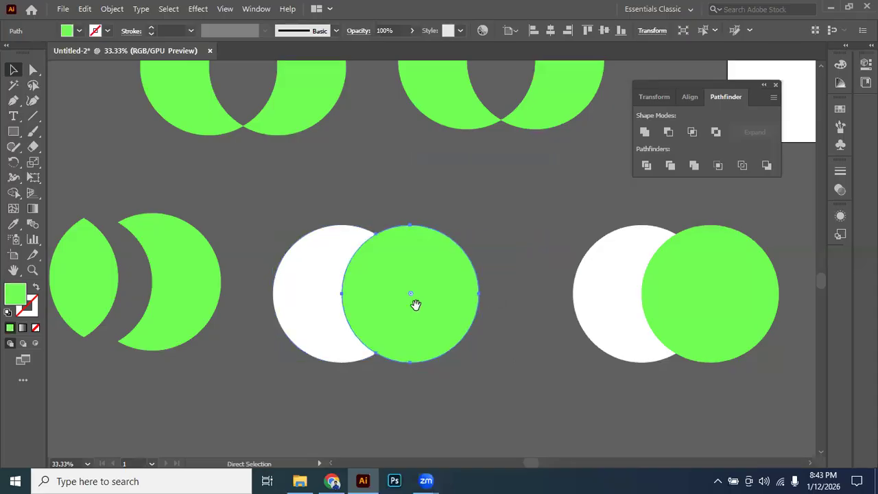
pyautogui.hscroll(1, 319, 291)
pyautogui.click(291, 294)
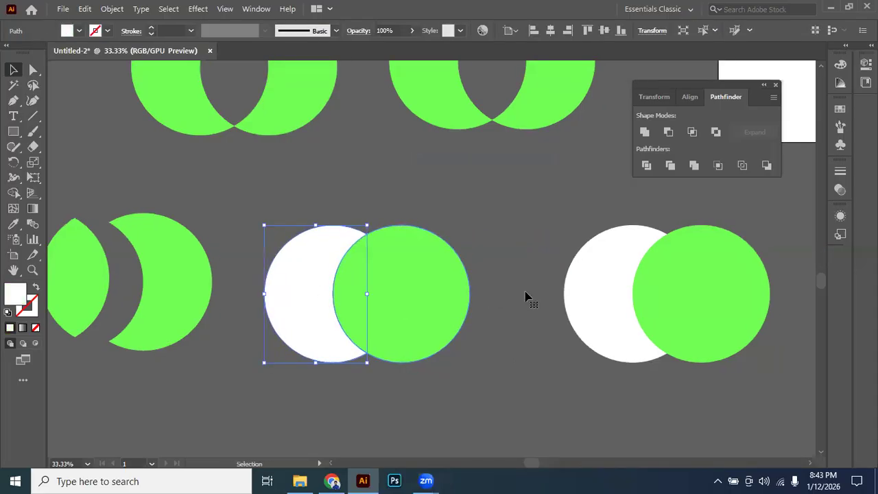
pyautogui.hotkey('ctrl', 'z')
pyautogui.moveTo(429, 308); pyautogui.dragTo(317, 306)
pyautogui.click(430, 252)
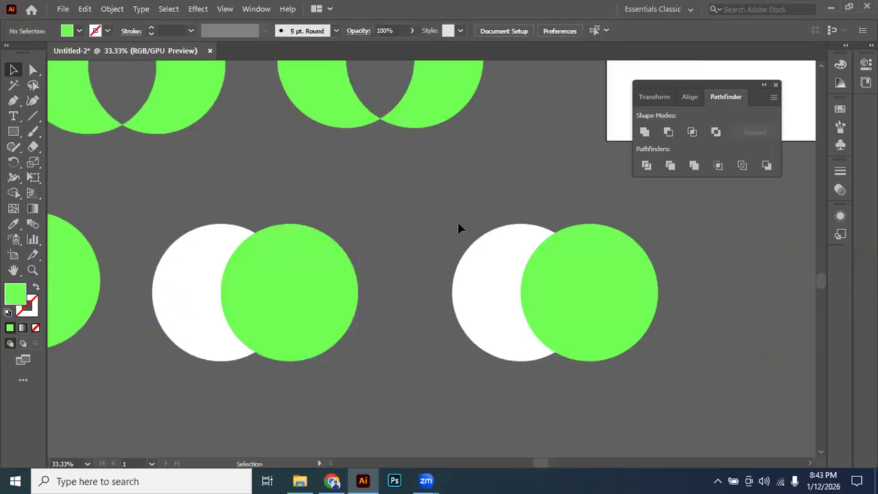
# Duplicate the untouched circle pair horizontally and apply the Merge pathfinder to the original.
pyautogui.moveTo(606, 294)
pyautogui.mouseDown()
pyautogui.moveTo(420, 297)
pyautogui.moveTo(591, 293)
pyautogui.mouseUp()
pyautogui.moveTo(473, 296); pyautogui.dragTo(556, 296)
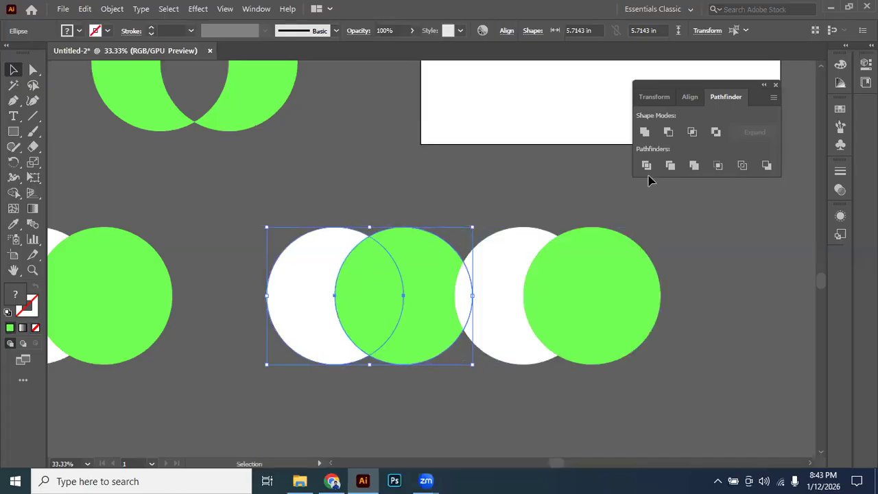
pyautogui.click(694, 165)
# Ungroup the merged pair and move its white crescent away from the green circle.
pyautogui.rightClick(420, 263)
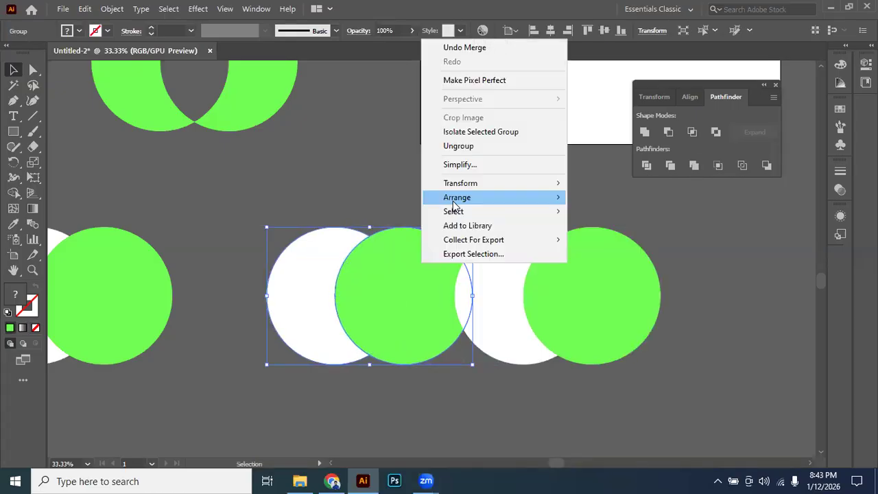
pyautogui.click(454, 145)
pyautogui.click(419, 182)
pyautogui.moveTo(308, 297); pyautogui.dragTo(269, 282)
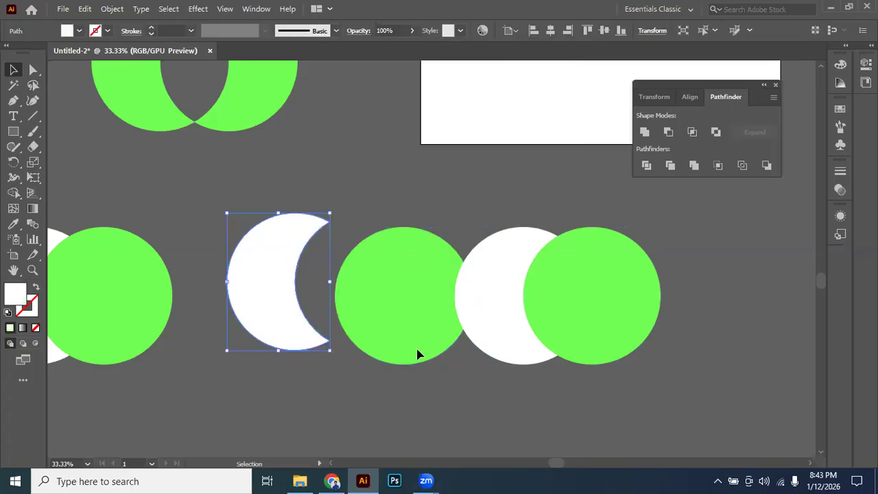
# Undo the separation of the merged pair's white crescent.
pyautogui.moveTo(417, 350); pyautogui.dragTo(434, 307)
pyautogui.hotkey('ctrl', 'z')
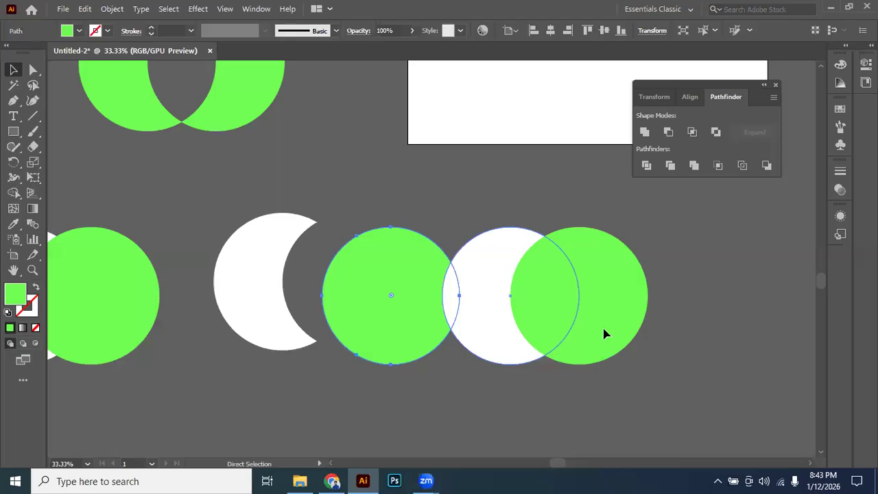
pyautogui.hotkey('ctrl', 'z')
pyautogui.hotkey('ctrl', 'z')
pyautogui.hotkey('ctrl', 'z')
# Move the spare circle pair farther from the merged pair and apply the Crop pathfinder to it.
pyautogui.moveTo(604, 330); pyautogui.dragTo(392, 341)
pyautogui.hotkey('ctrl', 'z')
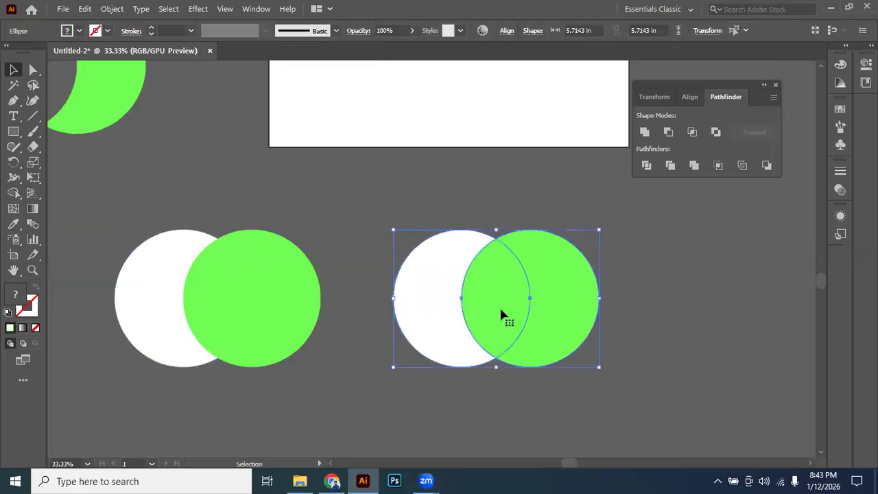
pyautogui.click(717, 165)
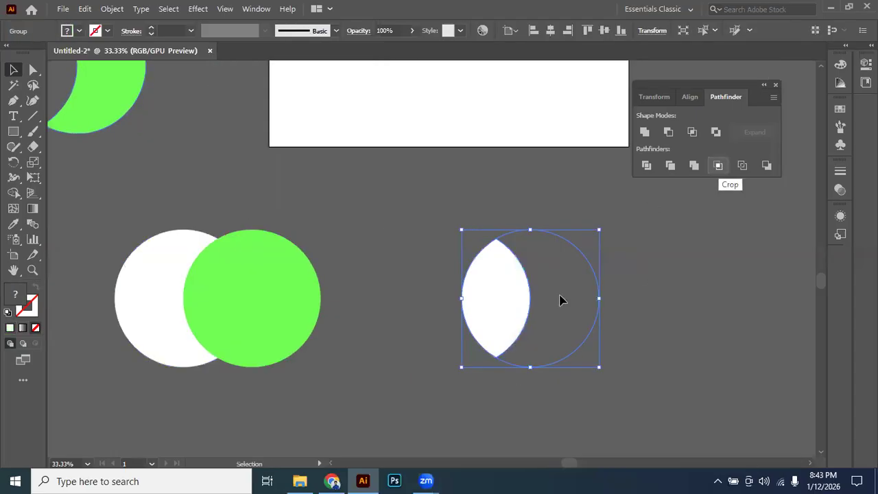
pyautogui.click(640, 277)
pyautogui.hotkey('ctrl', 'z')
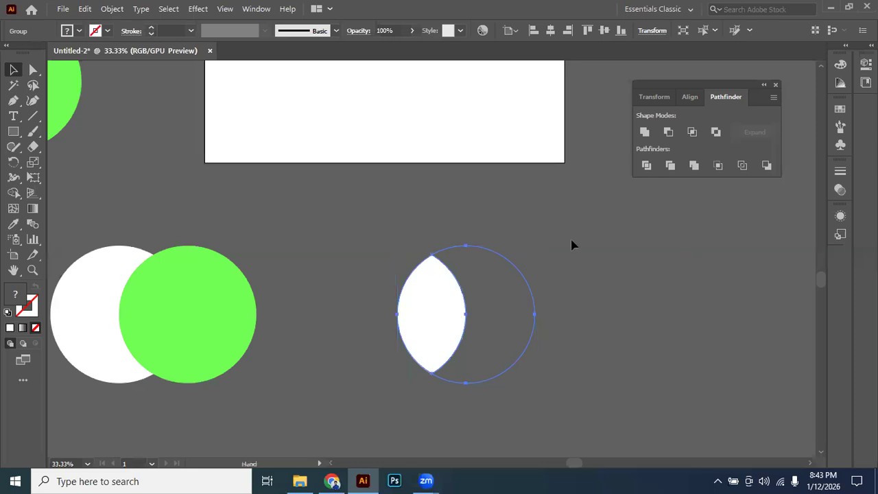
# Undo the Crop on the last circle pair in the lowest row.
pyautogui.scroll(-1, 574, 243)
pyautogui.moveTo(421, 258); pyautogui.dragTo(478, 257)
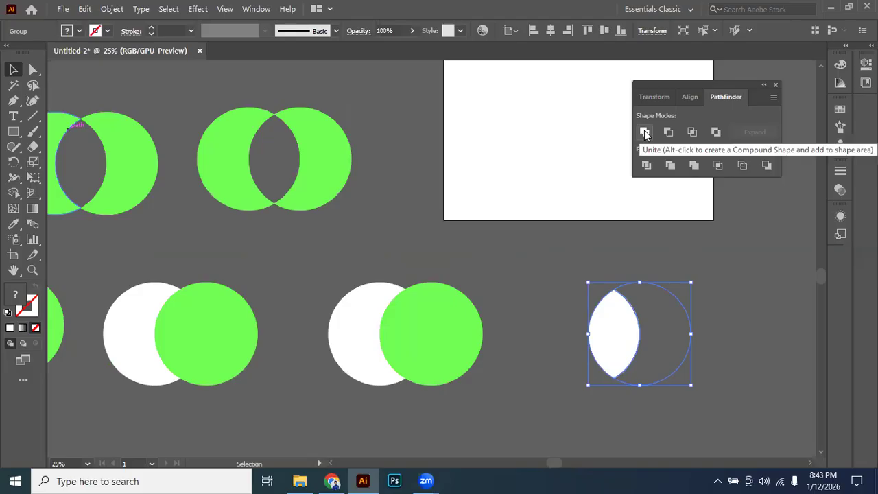
pyautogui.moveTo(363, 204); pyautogui.dragTo(620, 213)
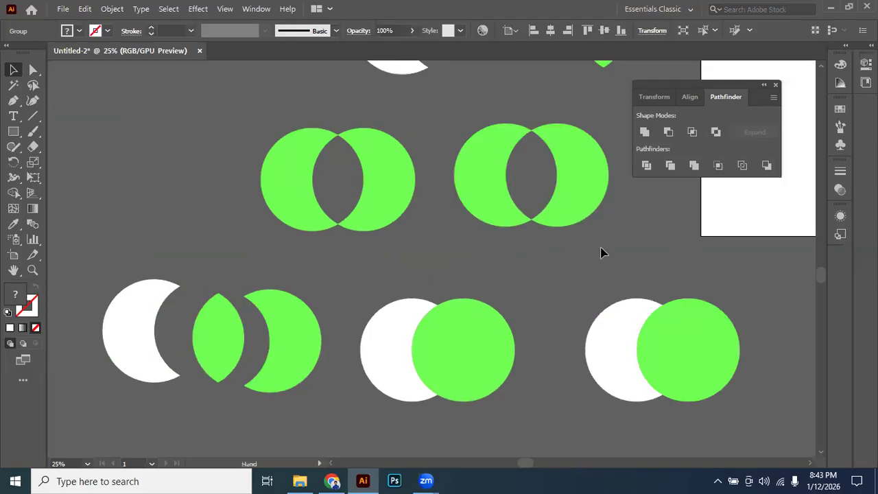
pyautogui.scroll(-2, 560, 269)
pyautogui.click(365, 180)
pyautogui.scroll(-1, 365, 180)
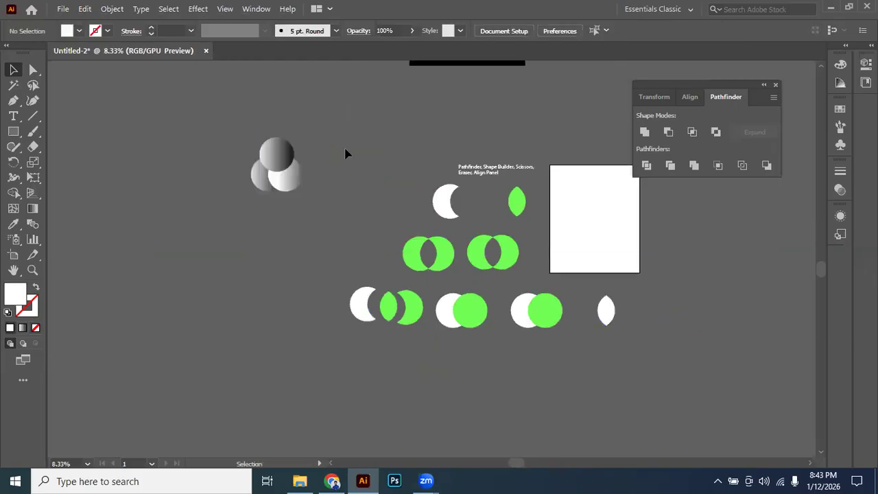
pyautogui.moveTo(346, 149); pyautogui.dragTo(684, 400)
pyautogui.hotkey('ctrl', 'z')
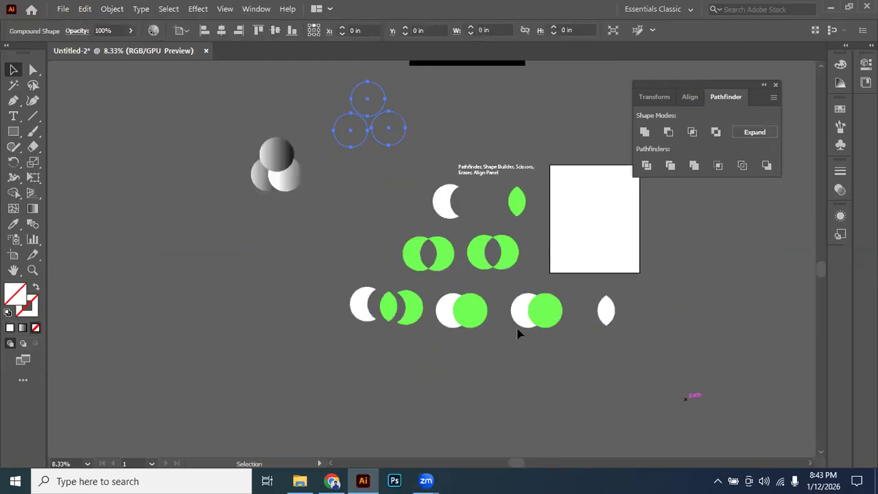
pyautogui.hotkey('ctrl', 'z')
# Delete all the crescents, overlap pieces and circle pairs below the title text.
pyautogui.moveTo(332, 215)
pyautogui.mouseDown()
pyautogui.moveTo(715, 406)
pyautogui.moveTo(707, 393)
pyautogui.mouseUp()
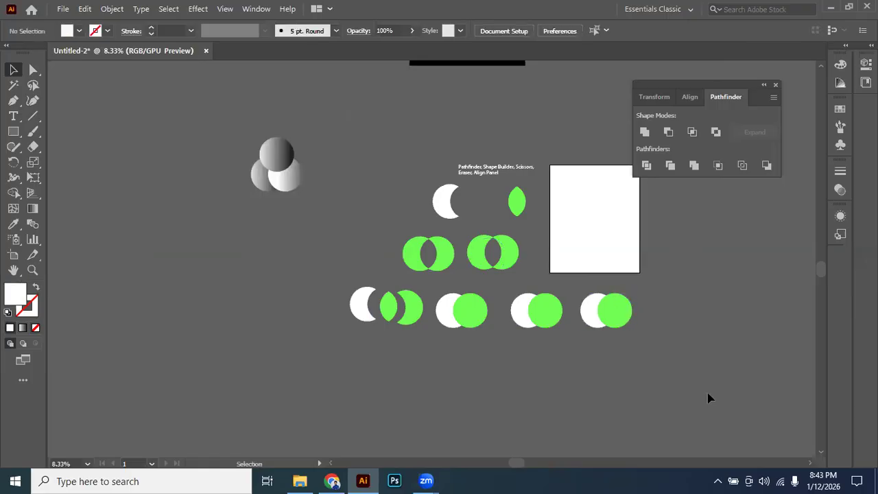
pyautogui.press('Delete')
pyautogui.scroll(5, 480, 180)
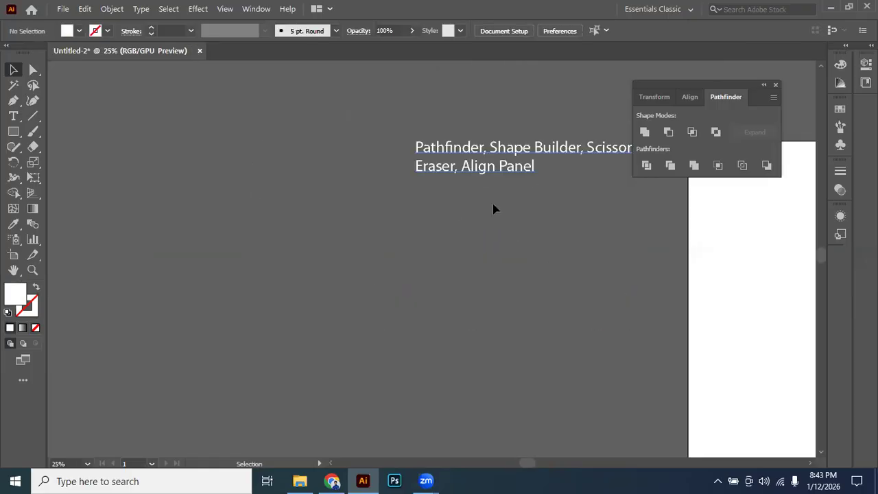
pyautogui.moveTo(500, 210); pyautogui.dragTo(471, 252)
pyautogui.click(489, 223)
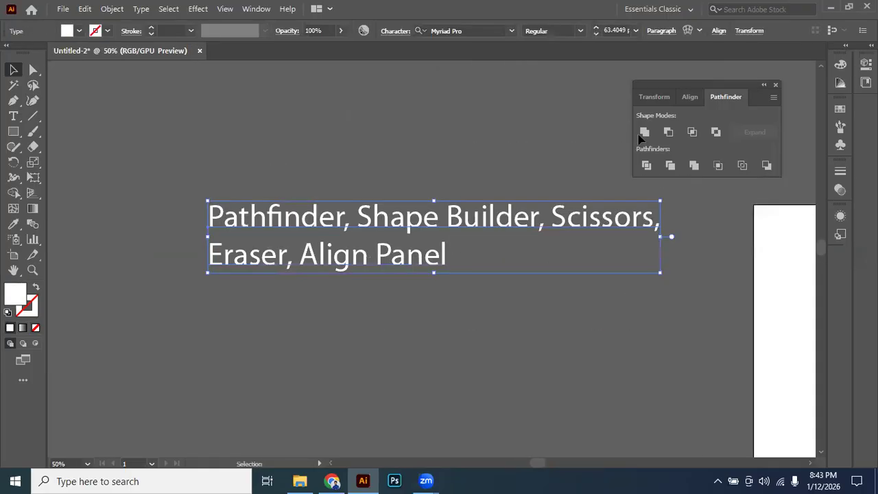
pyautogui.click(450, 168)
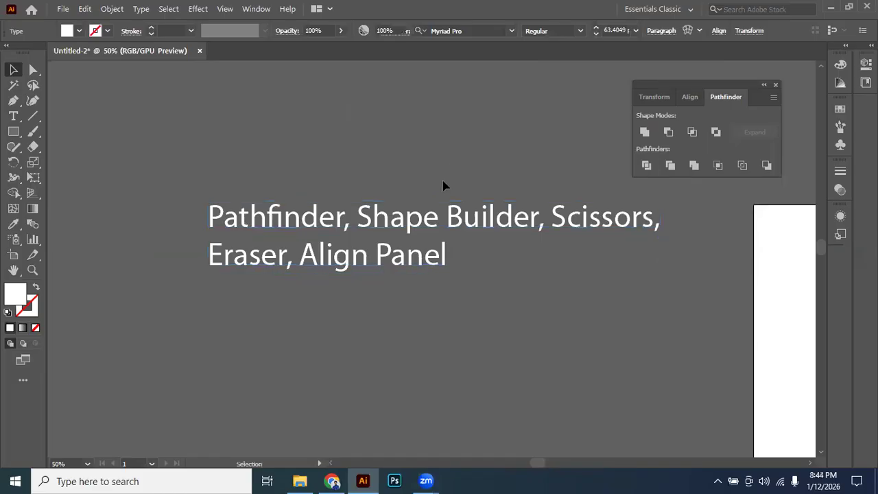
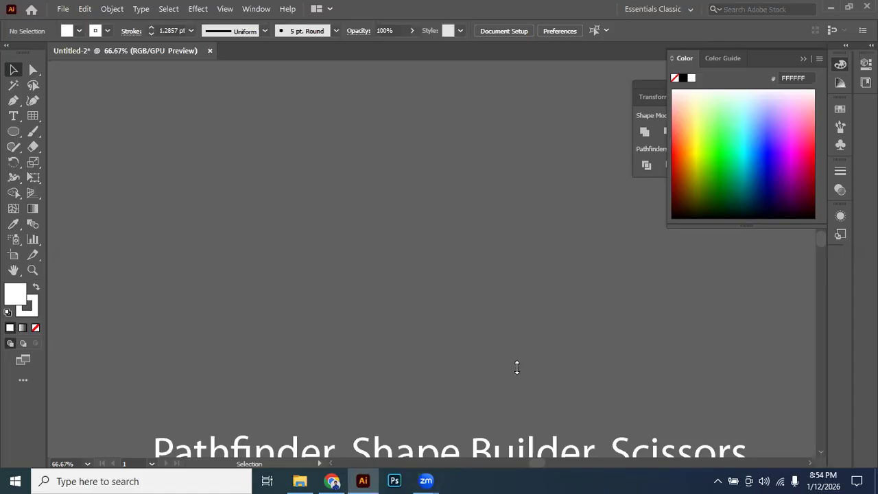
# Draw a square rectangular grid of nine by nine cells below the title text.
pyautogui.click(413, 475)
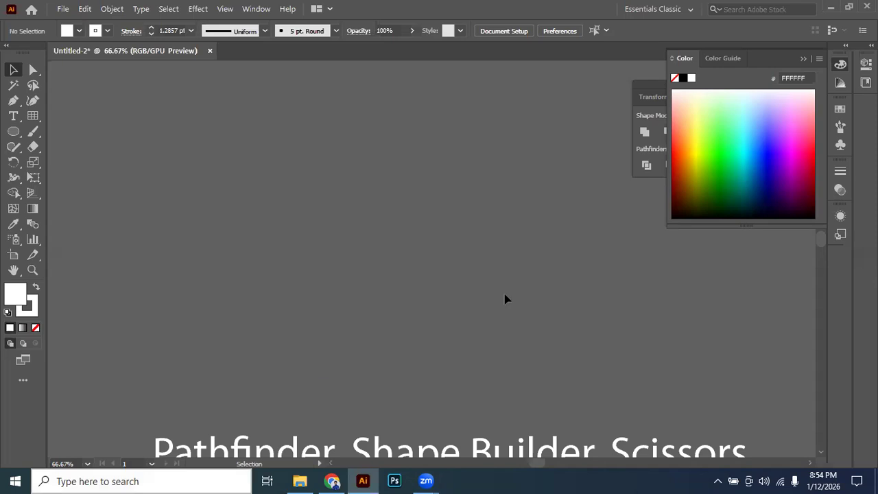
pyautogui.scroll(-4, 505, 295)
pyautogui.scroll(1, 438, 295)
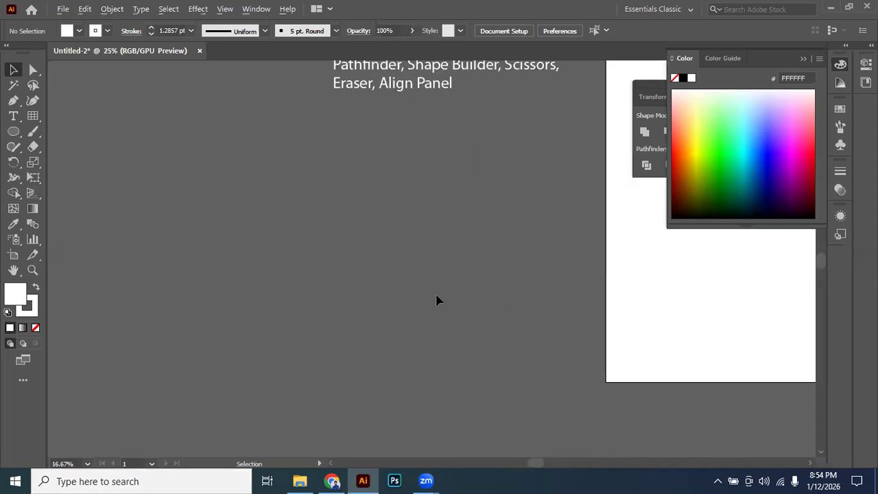
pyautogui.click(32, 116)
pyautogui.moveTo(313, 165); pyautogui.dragTo(541, 391)
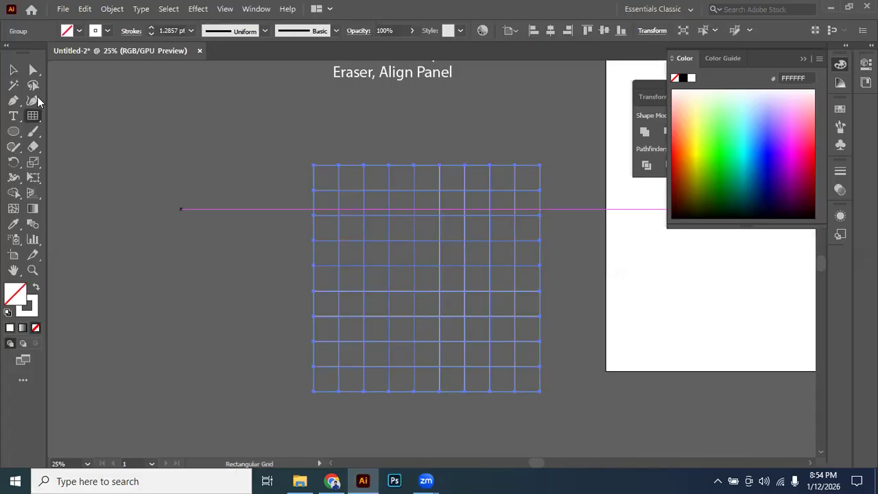
# Set the grid's stroke weight to 4 pt and deselect it.
pyautogui.click(13, 70)
pyautogui.click(369, 219)
pyautogui.click(365, 198)
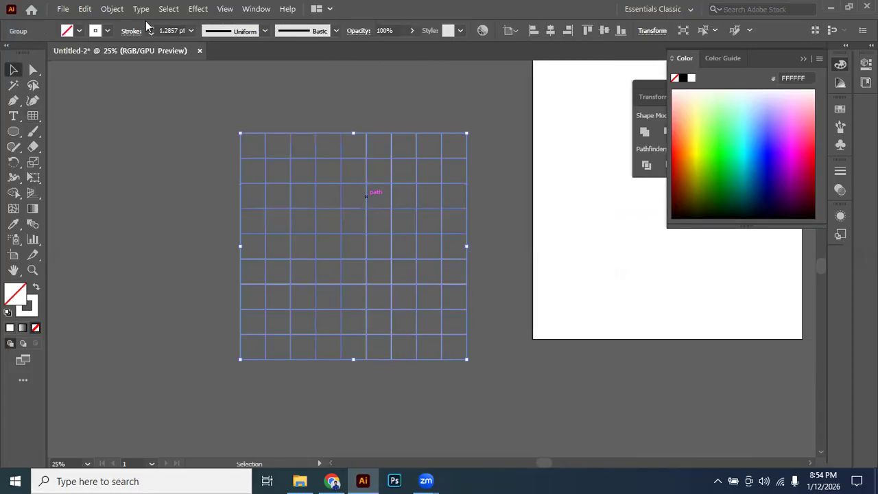
pyautogui.click(151, 27)
pyautogui.click(151, 28)
pyautogui.click(151, 28)
pyautogui.click(181, 277)
pyautogui.scroll(1, 298, 274)
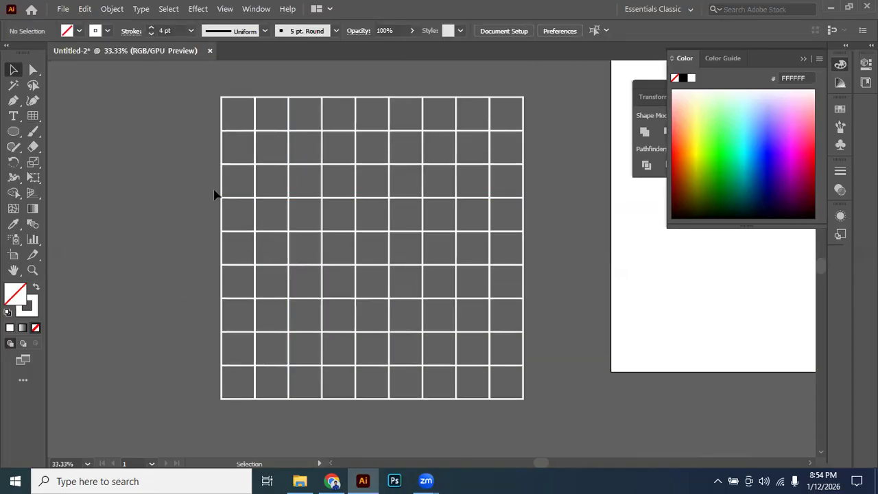
# Select the grid and show the Rectangular Grid Tool among the line tool variants.
pyautogui.click(421, 299)
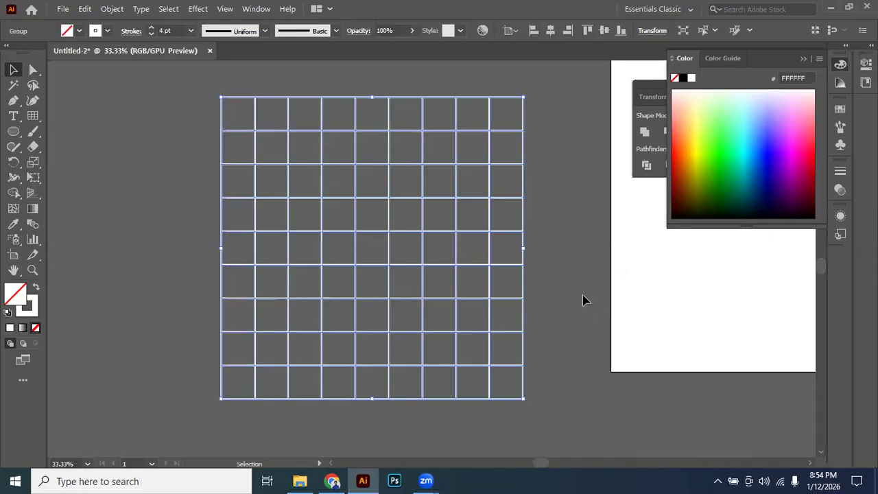
pyautogui.click(531, 260)
pyautogui.click(499, 235)
pyautogui.rightClick(32, 116)
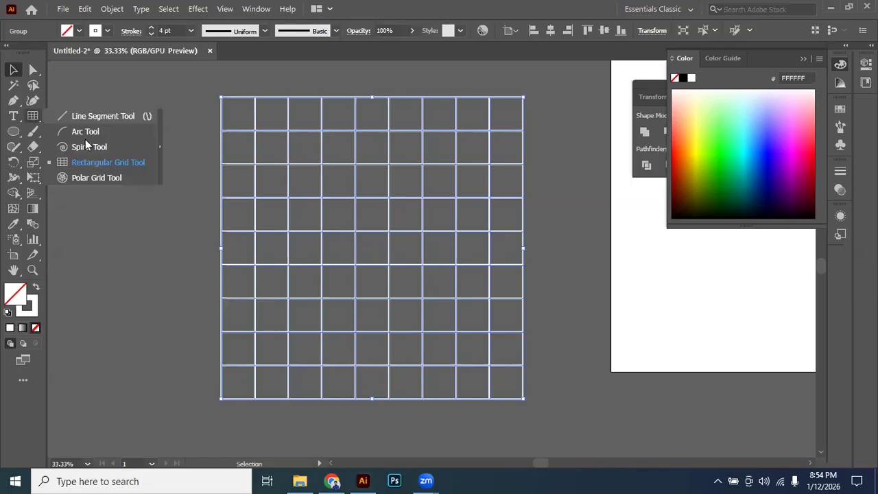
pyautogui.click(144, 162)
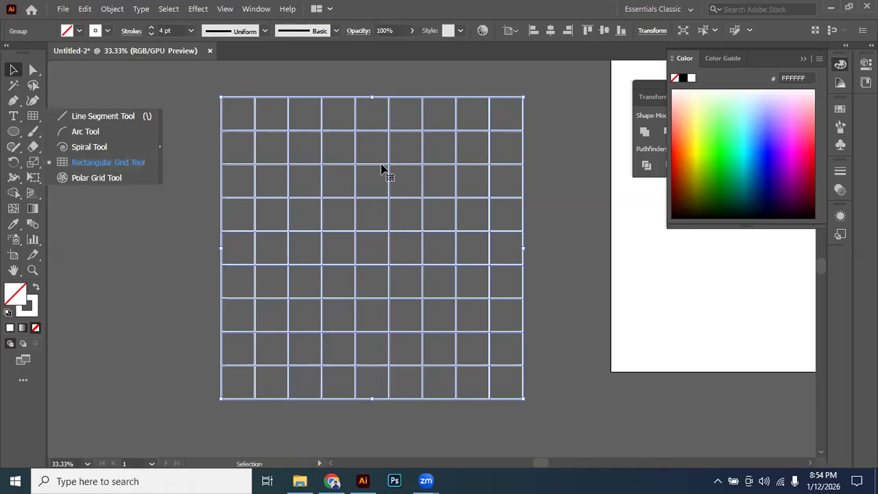
# Draw an unfilled circle from the grid's centre so it touches all four outer edges of the grid.
pyautogui.rightClick(20, 134)
pyautogui.click(76, 163)
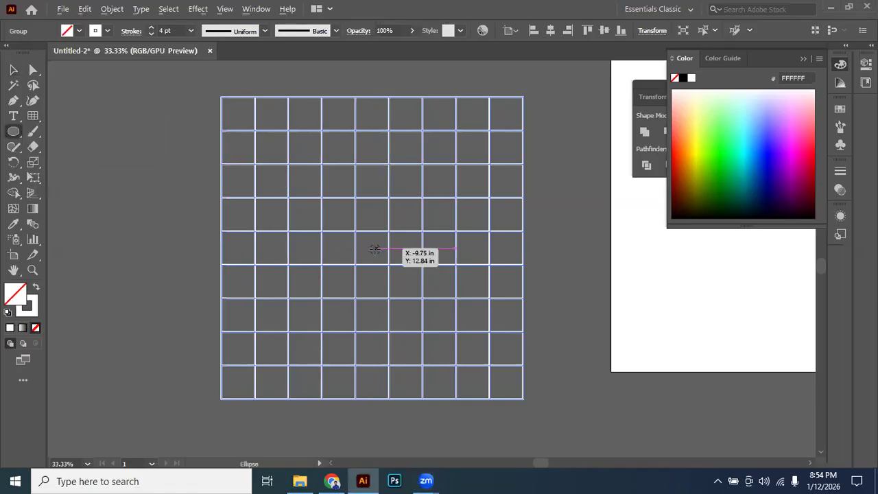
pyautogui.moveTo(374, 248); pyautogui.dragTo(450, 390)
pyautogui.click(13, 70)
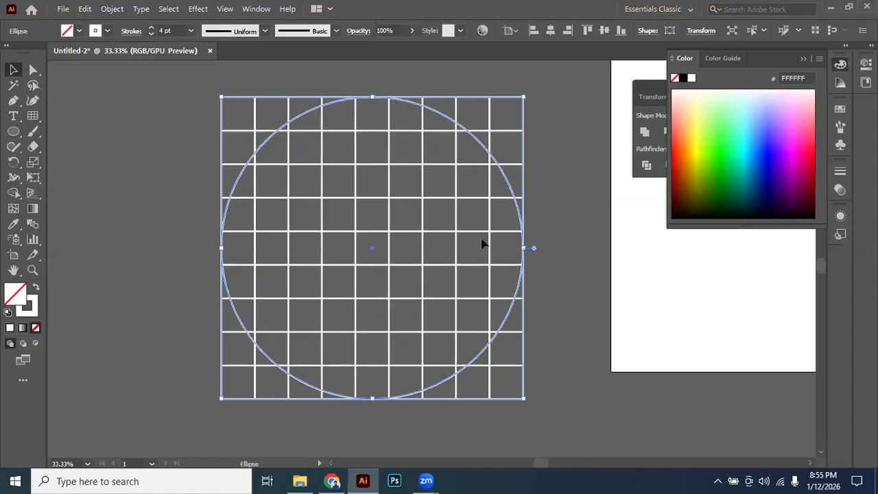
# Add a smaller concentric copy of the circle, inset one grid cell from the outer circle.
pyautogui.press('a')
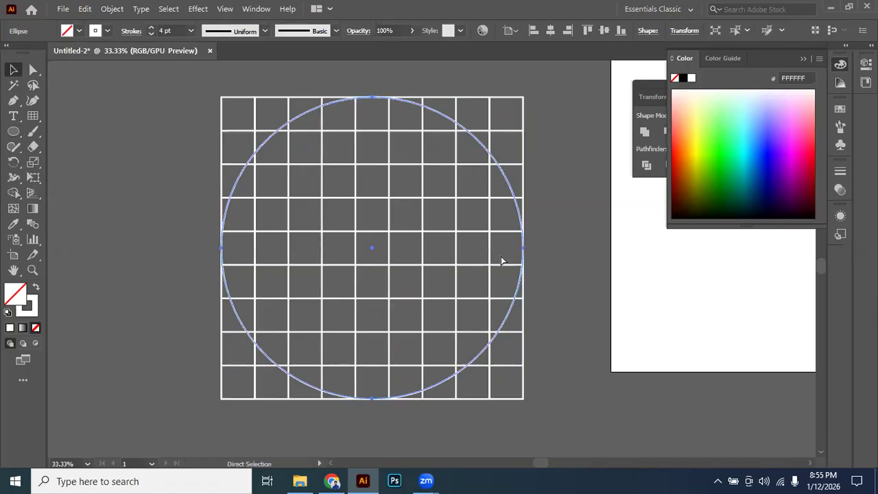
pyautogui.scroll(1, 372, 102)
pyautogui.moveTo(372, 96)
pyautogui.mouseDown()
pyautogui.moveTo(373, 145)
pyautogui.moveTo(390, 159)
pyautogui.mouseUp()
pyautogui.scroll(-1, 375, 146)
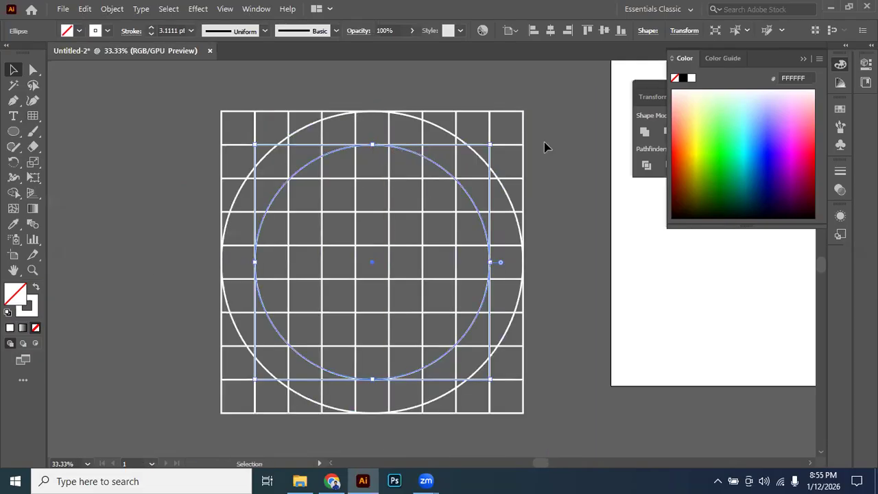
pyautogui.click(520, 195)
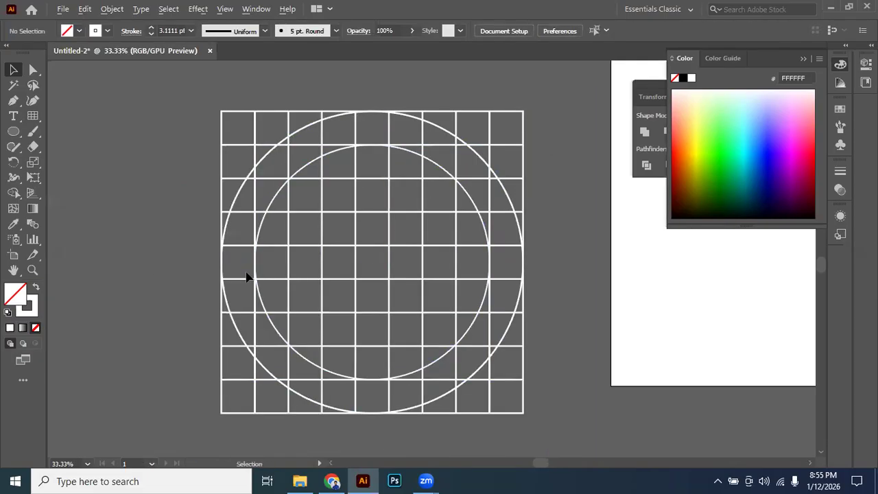
# Examine up close in Outline view where both circles touch the grid lines, and return to Preview.
pyautogui.scroll(3, 250, 269)
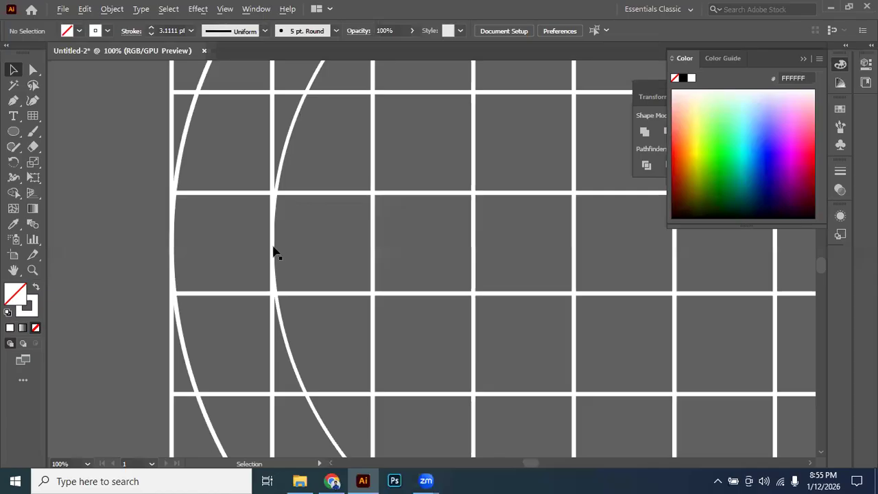
pyautogui.scroll(3, 271, 247)
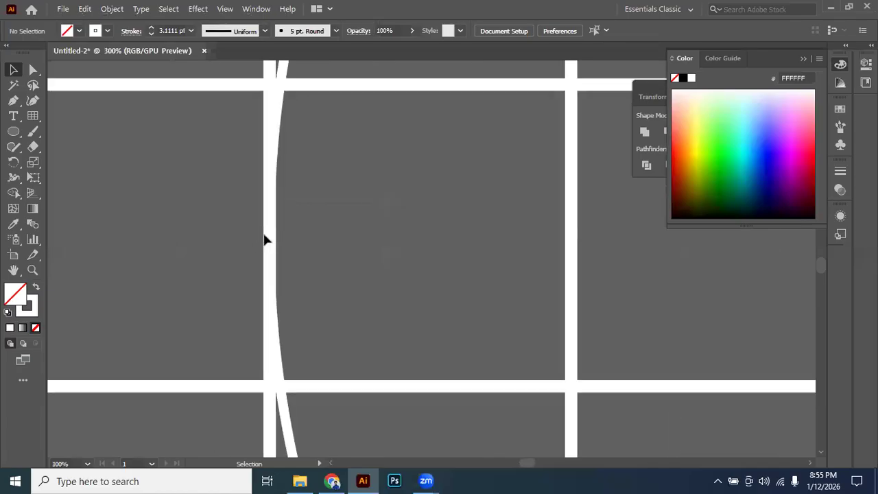
pyautogui.scroll(-2, 292, 185)
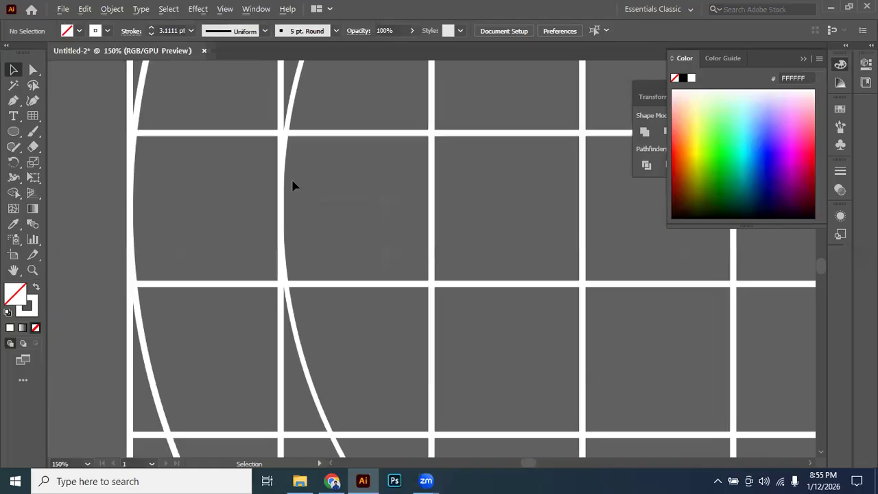
pyautogui.hotkey('ctrl', 'y')
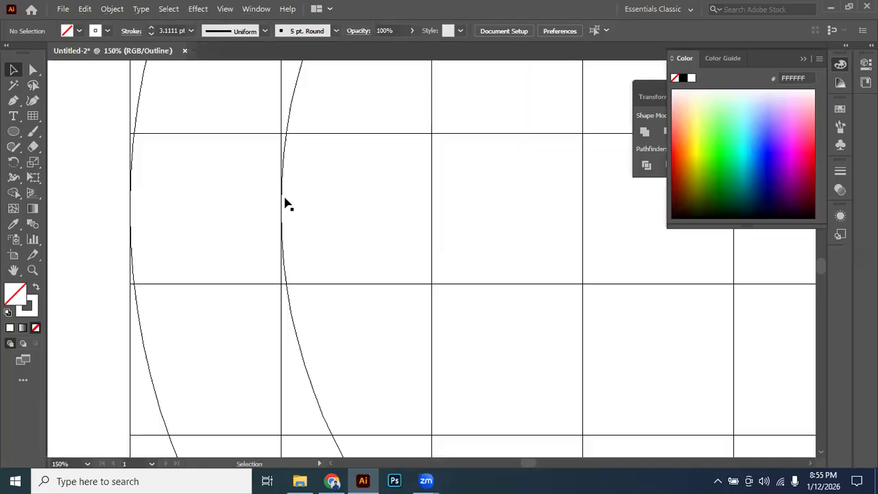
pyautogui.scroll(5, 276, 207)
pyautogui.moveTo(194, 210); pyautogui.dragTo(471, 193)
pyautogui.moveTo(255, 197); pyautogui.dragTo(373, 202)
pyautogui.moveTo(148, 209); pyautogui.dragTo(517, 218)
pyautogui.moveTo(160, 225); pyautogui.dragTo(475, 245)
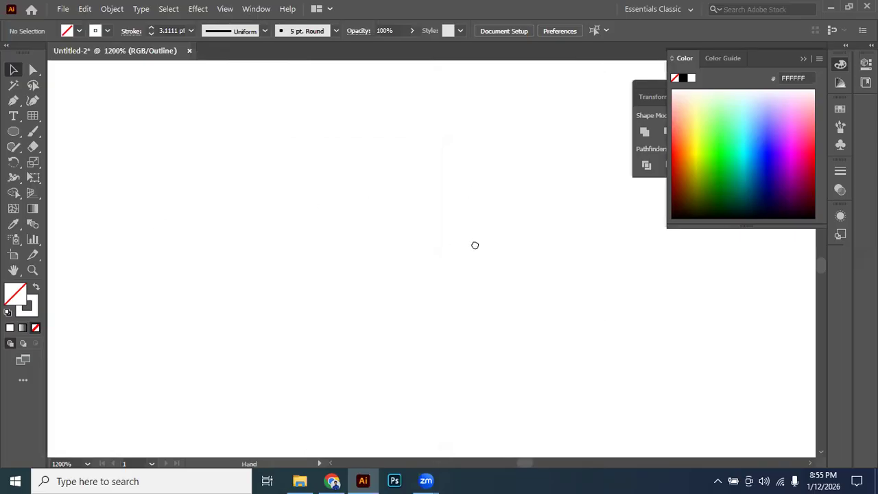
pyautogui.scroll(-12, 293, 247)
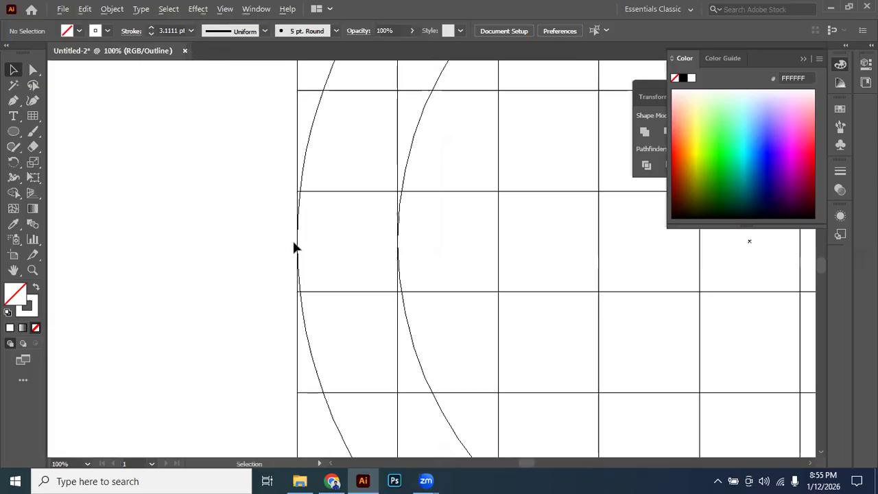
pyautogui.scroll(1, 402, 232)
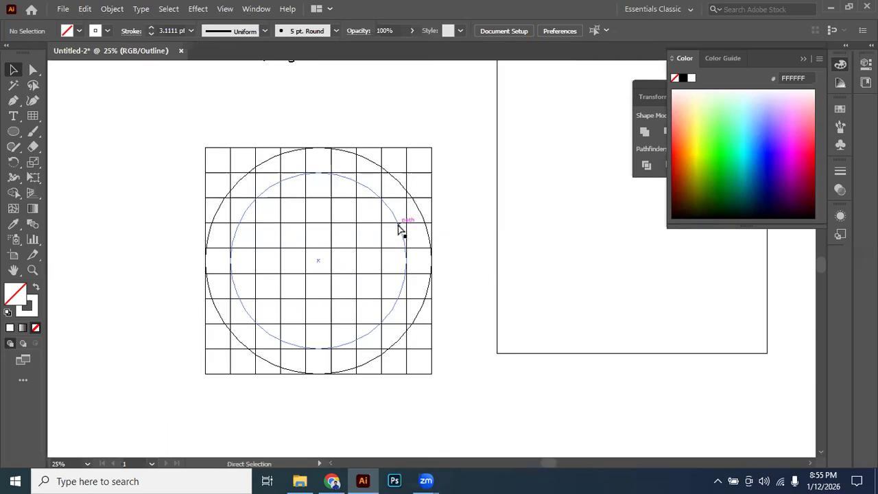
pyautogui.hotkey('ctrl', 'y')
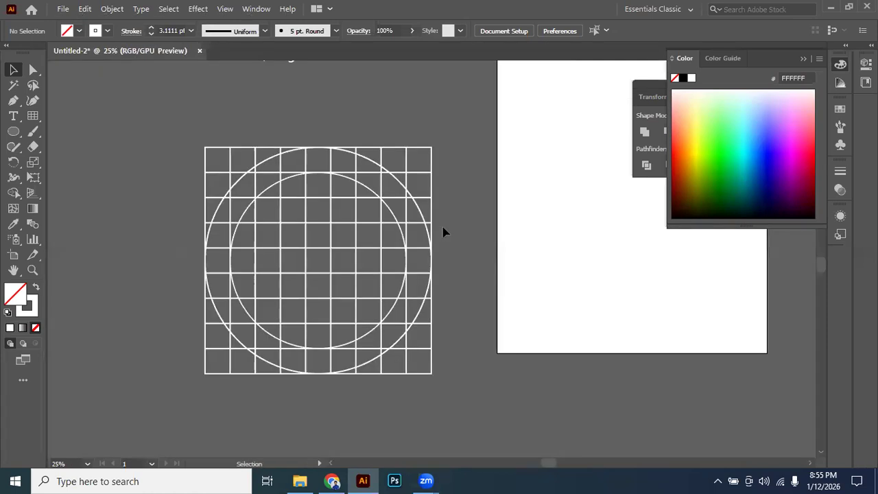
pyautogui.moveTo(428, 209); pyautogui.dragTo(440, 206)
pyautogui.moveTo(378, 274); pyautogui.dragTo(392, 270)
pyautogui.scroll(1, 392, 270)
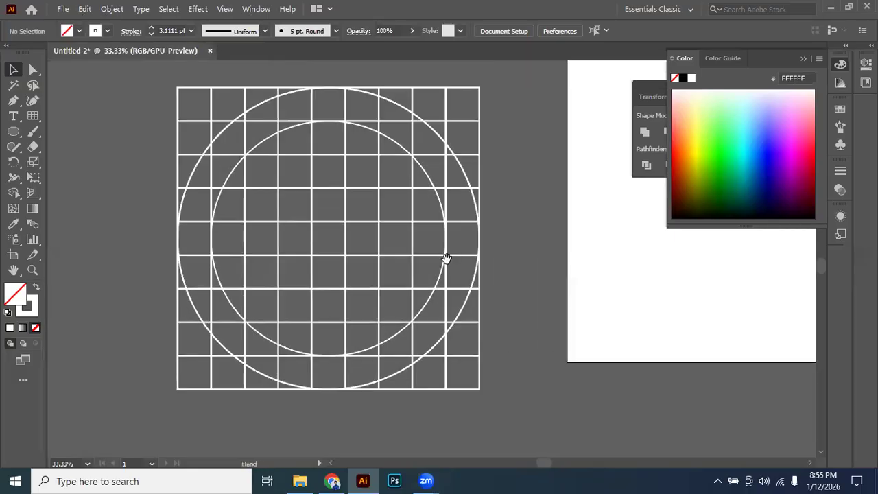
pyautogui.moveTo(446, 258); pyautogui.dragTo(452, 255)
pyautogui.hotkey('ctrl', 'a')
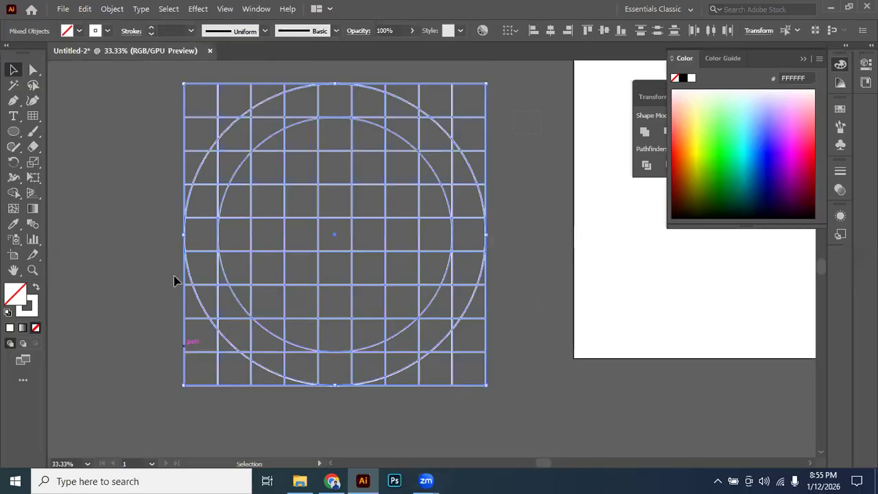
pyautogui.click(142, 175)
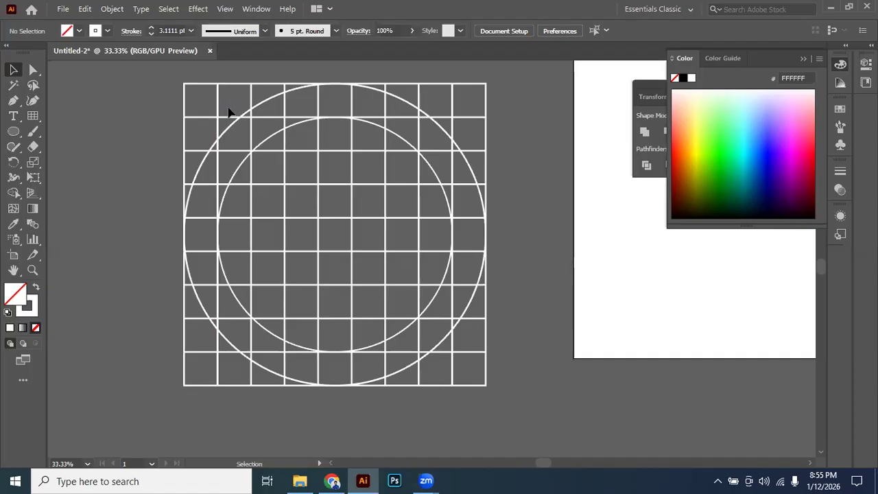
# Toggle Outline view on and off and show where the Outline command and its shortcut are listed.
pyautogui.press('ctrl')
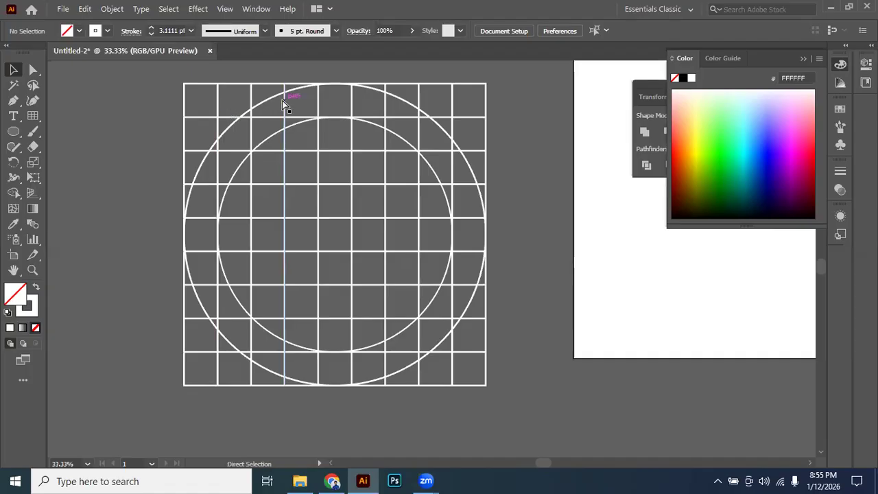
pyautogui.hotkey('ctrl', 'y')
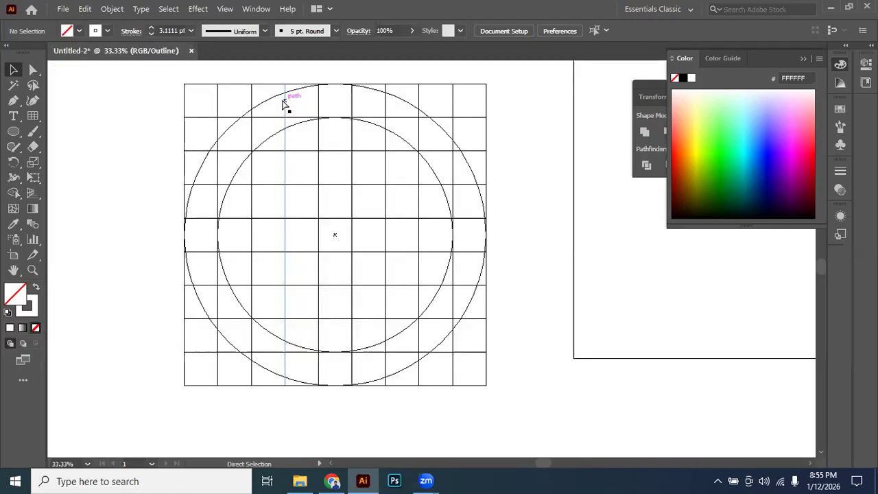
pyautogui.hotkey('ctrl', 'y')
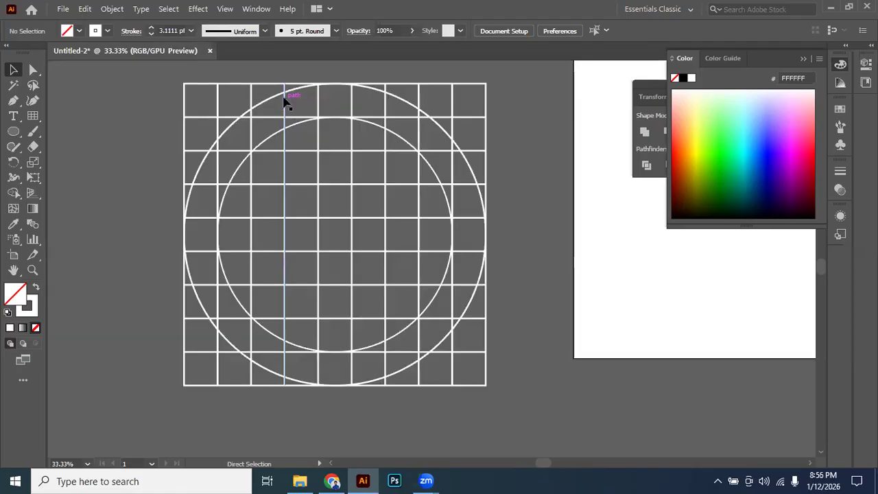
pyautogui.click(226, 10)
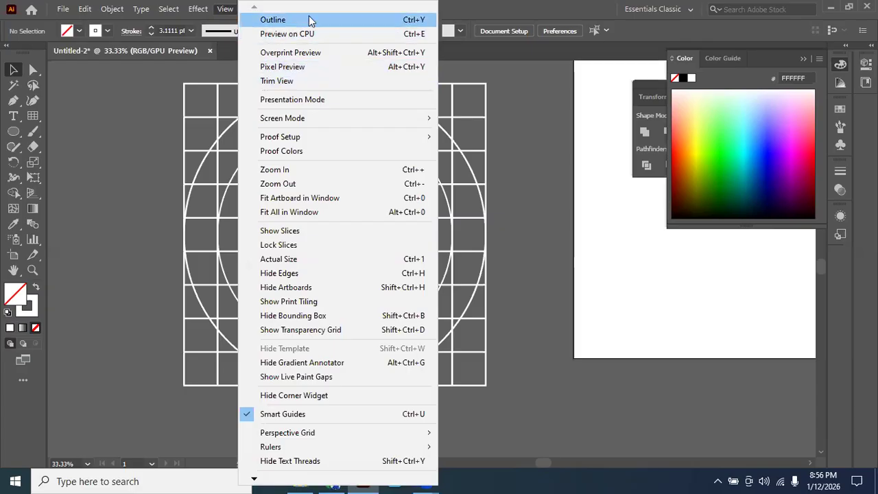
pyautogui.click(516, 168)
# Inspect a crossing of the inner circle and a grid line in Outline view, and switch back to Preview.
pyautogui.hotkey('ctrl', 'y')
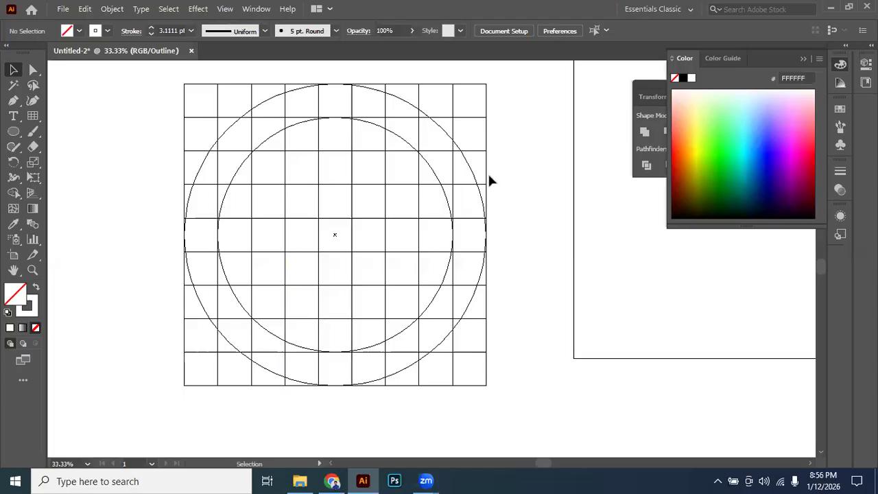
pyautogui.scroll(7, 435, 185)
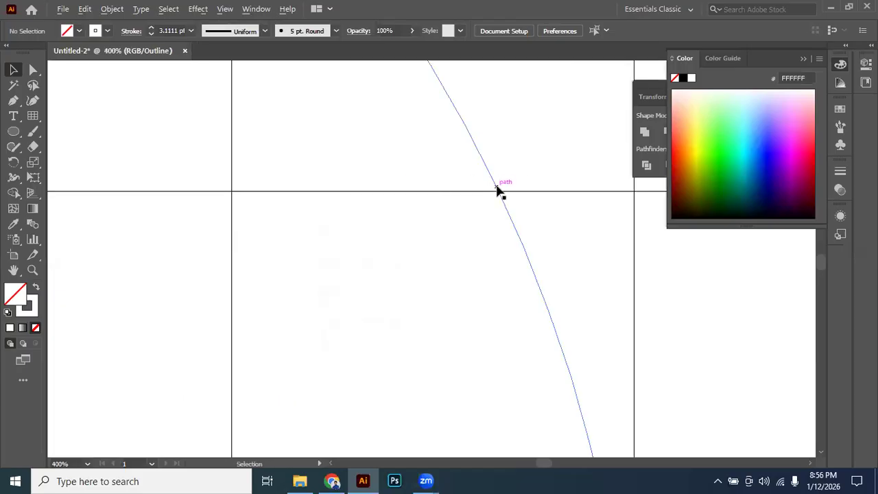
pyautogui.scroll(3, 500, 192)
pyautogui.scroll(-8, 503, 197)
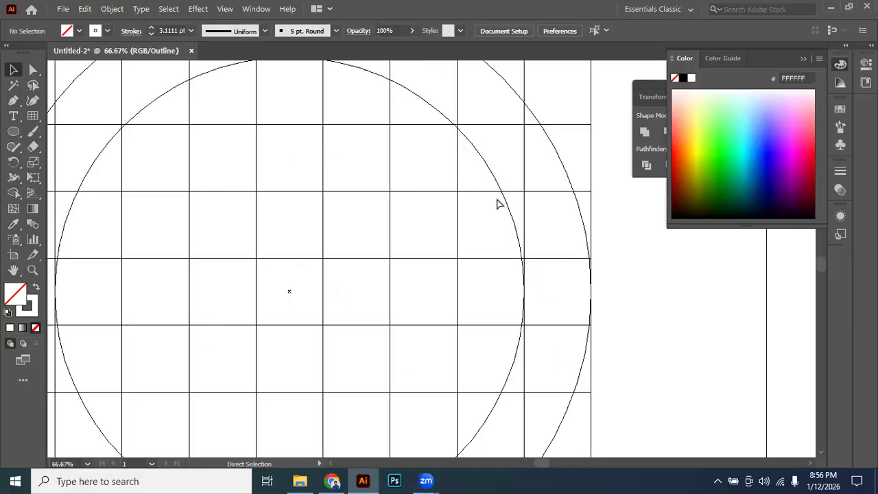
pyautogui.hotkey('ctrl', 'y')
pyautogui.scroll(-3, 603, 249)
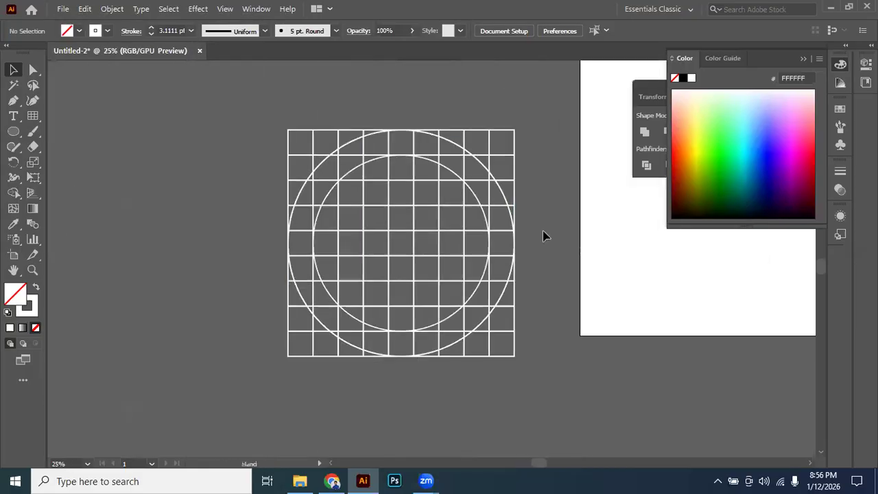
# Duplicate the grid together with both circles and place the copy below the original.
pyautogui.scroll(1, 544, 225)
pyautogui.moveTo(544, 220); pyautogui.dragTo(505, 201)
pyautogui.moveTo(130, 91); pyautogui.dragTo(498, 404)
pyautogui.moveTo(439, 341); pyautogui.dragTo(446, 357)
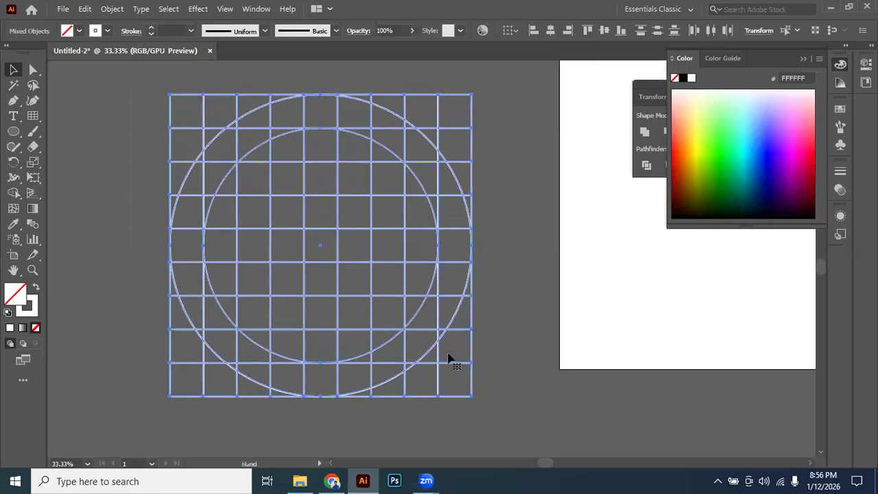
pyautogui.scroll(-3, 343, 199)
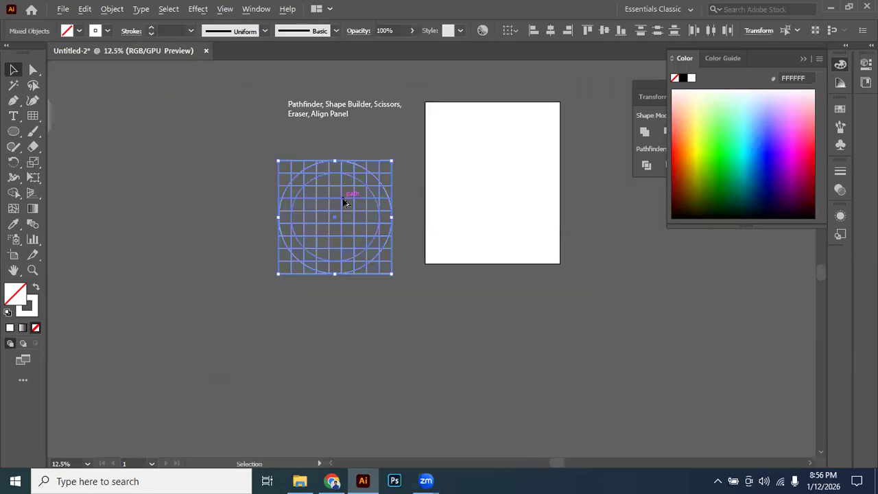
pyautogui.moveTo(345, 202); pyautogui.dragTo(371, 358)
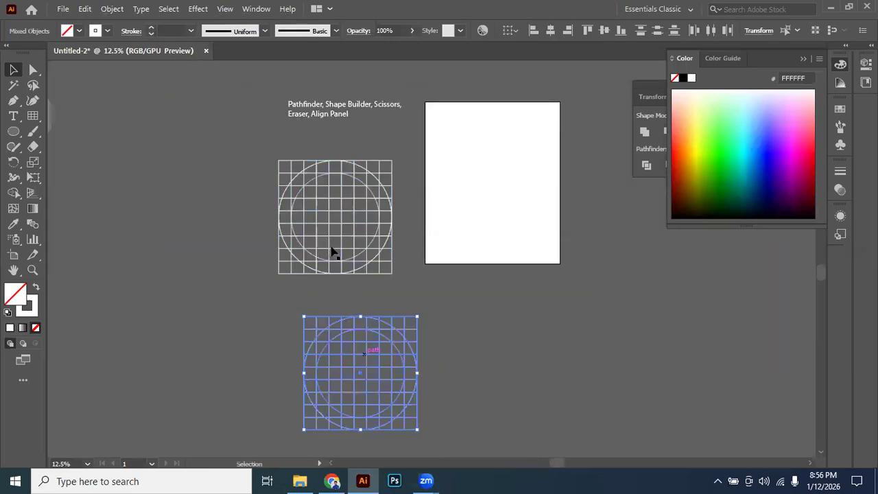
# Select the original grid with both circles and try merging the upper-left ring cells with Shape Builder using no fill.
pyautogui.scroll(3, 382, 247)
pyautogui.moveTo(516, 172); pyautogui.dragTo(511, 186)
pyautogui.click(72, 84)
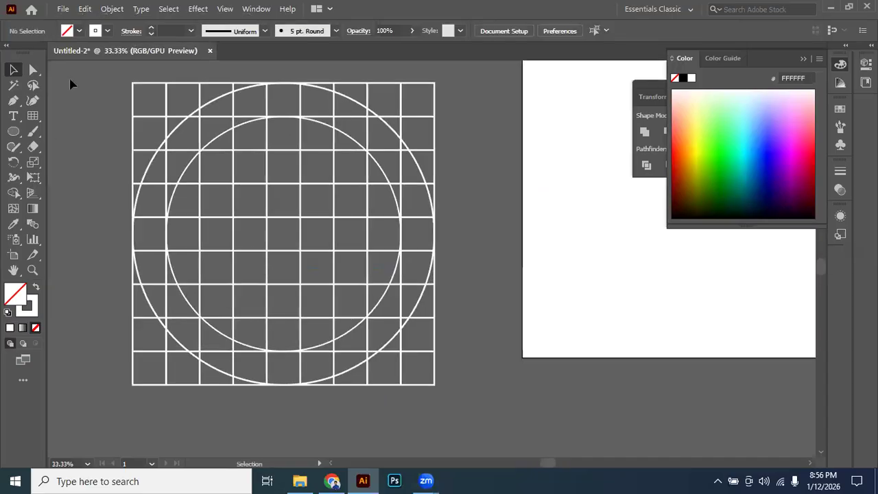
pyautogui.hotkey('ctrl', 'a')
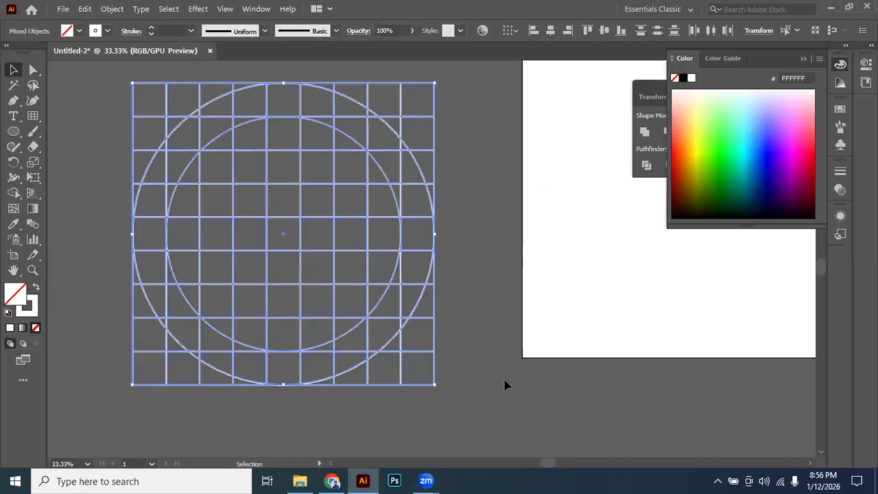
pyautogui.press('space')
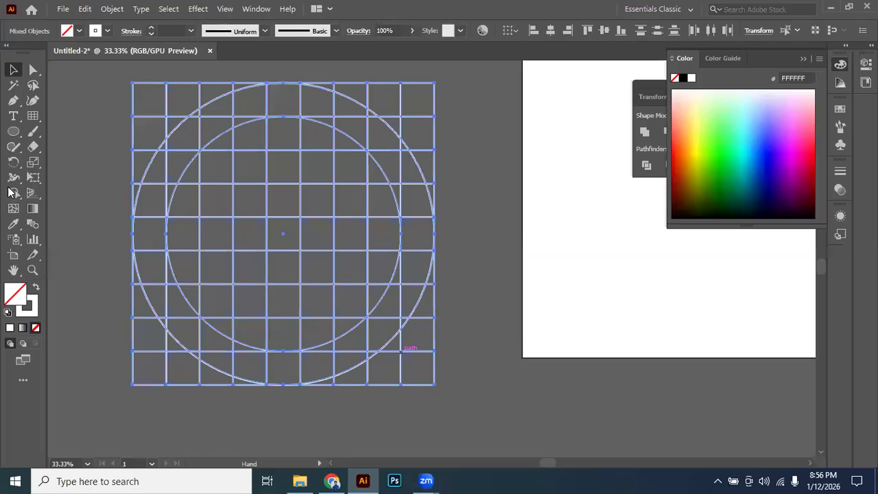
pyautogui.click(66, 194)
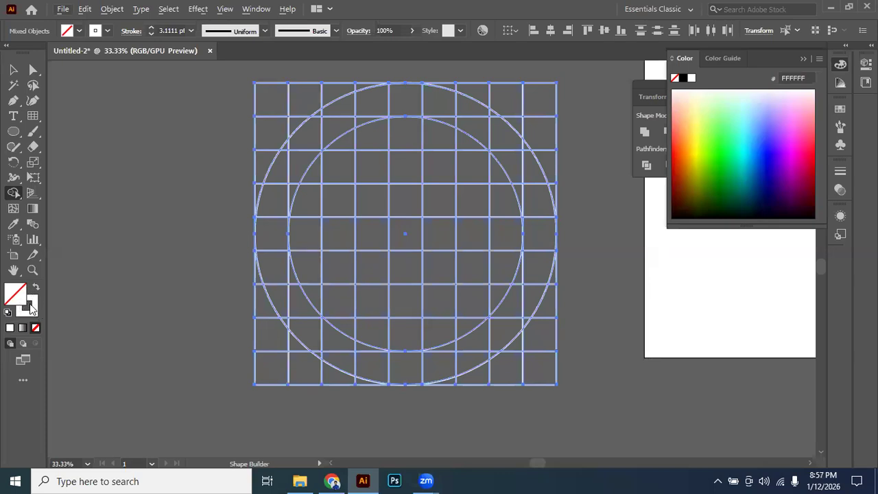
pyautogui.moveTo(280, 210); pyautogui.dragTo(320, 137)
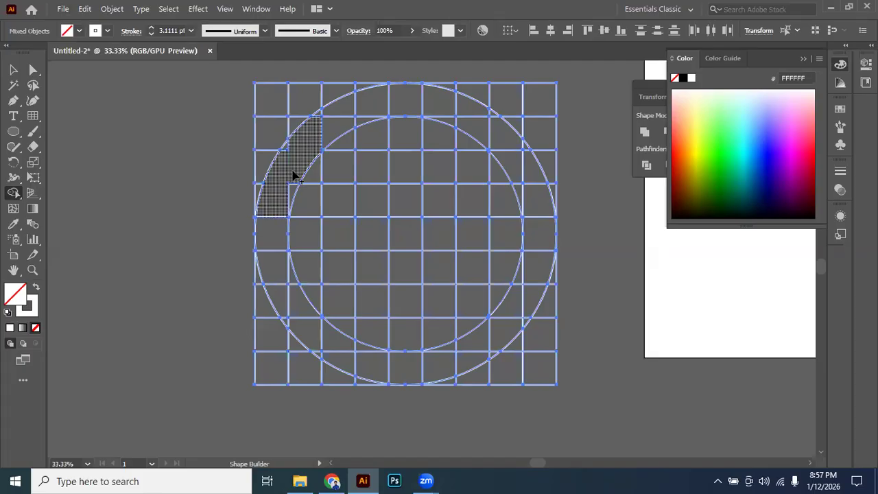
pyautogui.hotkey('ctrl', 'z')
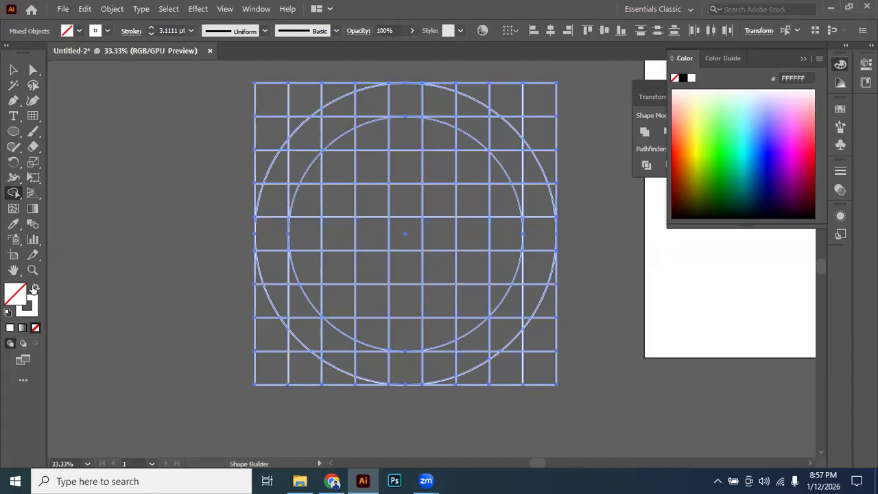
# Swap fill and stroke for a white fill, try merging the same upper-left ring cells, and undo the merge.
pyautogui.click(37, 287)
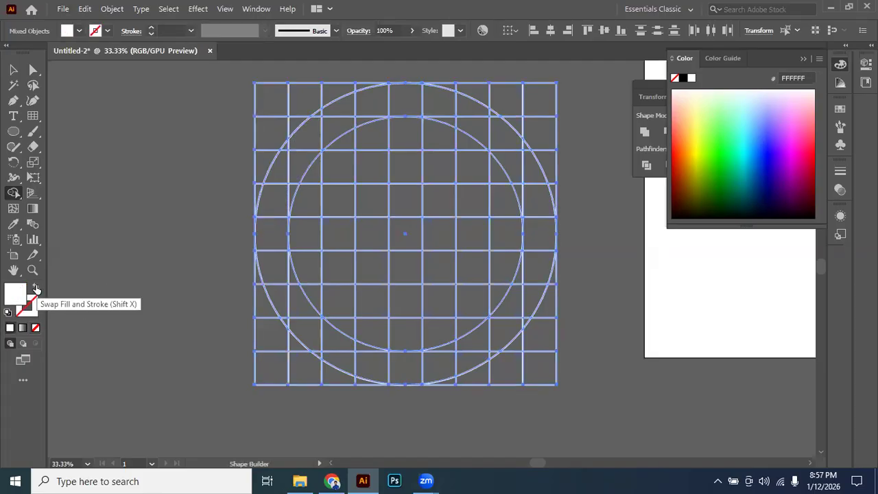
pyautogui.moveTo(313, 143)
pyautogui.mouseDown()
pyautogui.moveTo(290, 160)
pyautogui.moveTo(269, 213)
pyautogui.mouseUp()
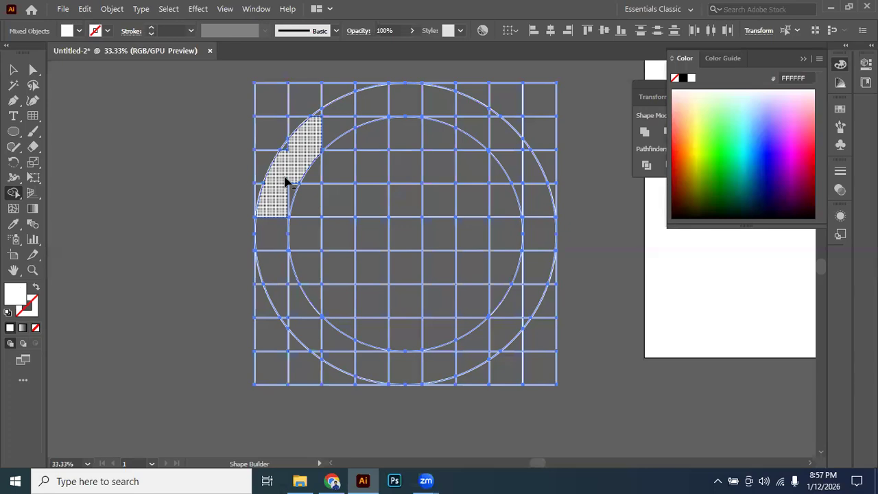
pyautogui.moveTo(286, 181); pyautogui.dragTo(279, 213)
pyautogui.hotkey('ctrl', 'z')
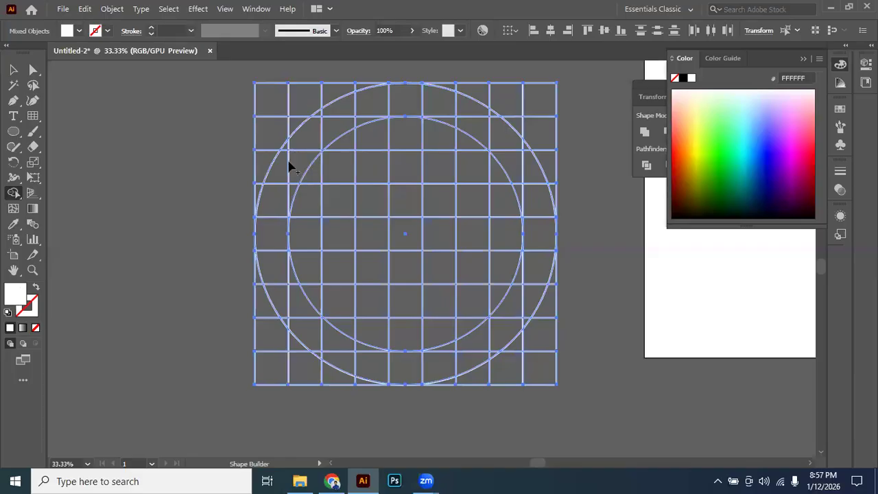
# Reselect the grid and circles, and try merging a longer run of left-hand ring cells with Shape Builder without a fill.
pyautogui.moveTo(17, 193); pyautogui.dragTo(69, 196)
pyautogui.press('v')
pyautogui.click(198, 129)
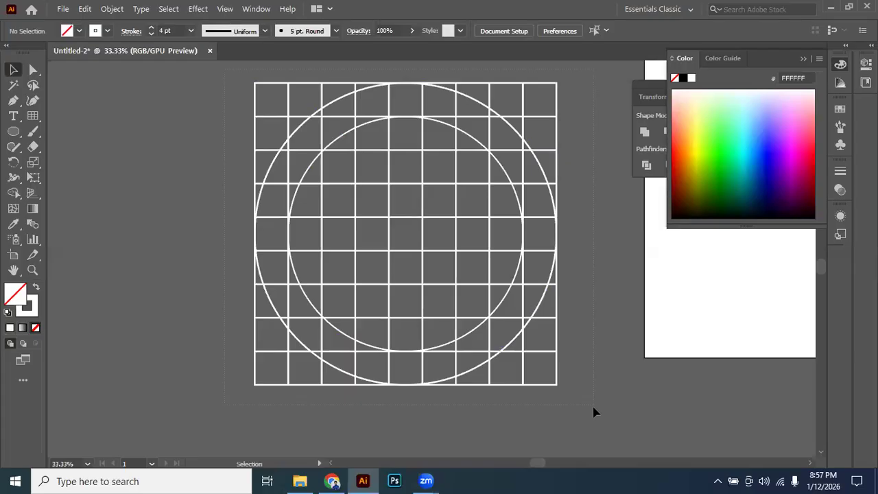
pyautogui.hotkey('ctrl', 'a')
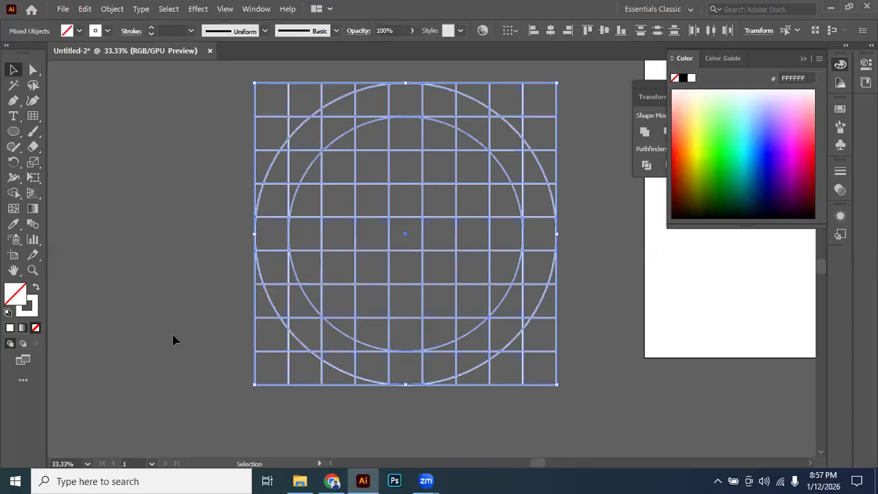
pyautogui.click(13, 193)
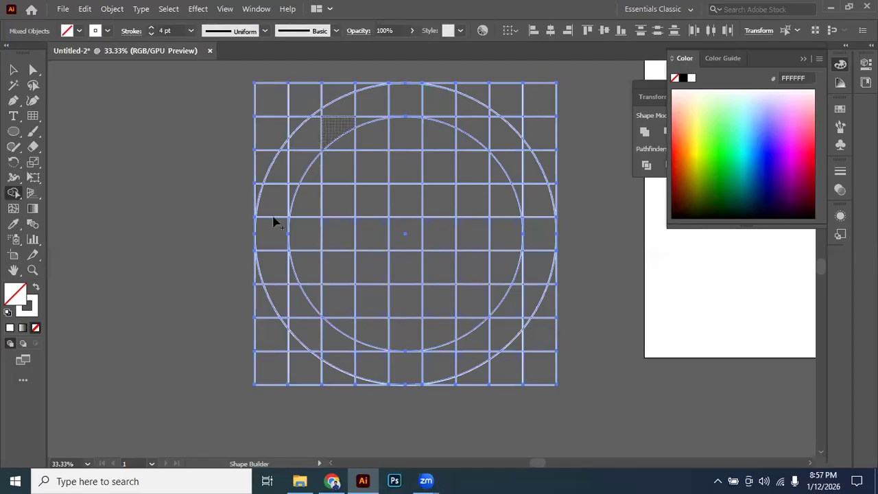
pyautogui.moveTo(273, 267); pyautogui.dragTo(317, 135)
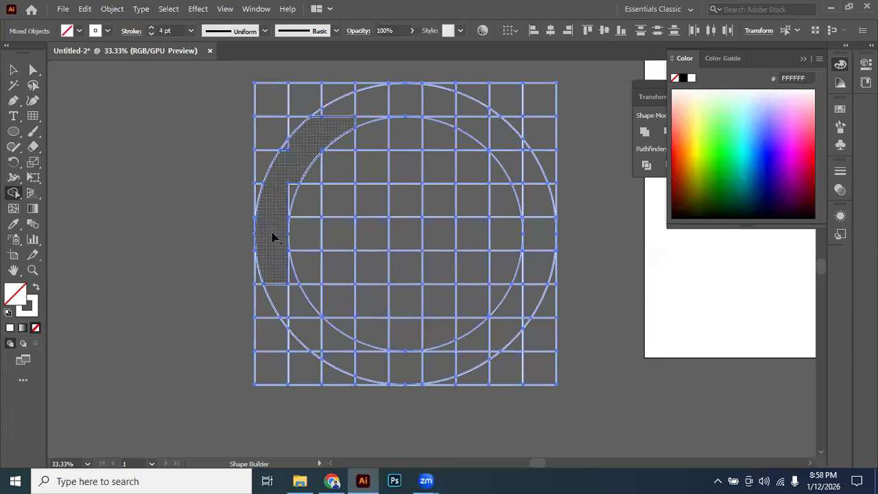
pyautogui.moveTo(296, 185)
pyautogui.mouseDown()
pyautogui.moveTo(300, 174)
pyautogui.moveTo(281, 199)
pyautogui.moveTo(100, 309)
pyautogui.moveTo(19, 283)
pyautogui.mouseUp()
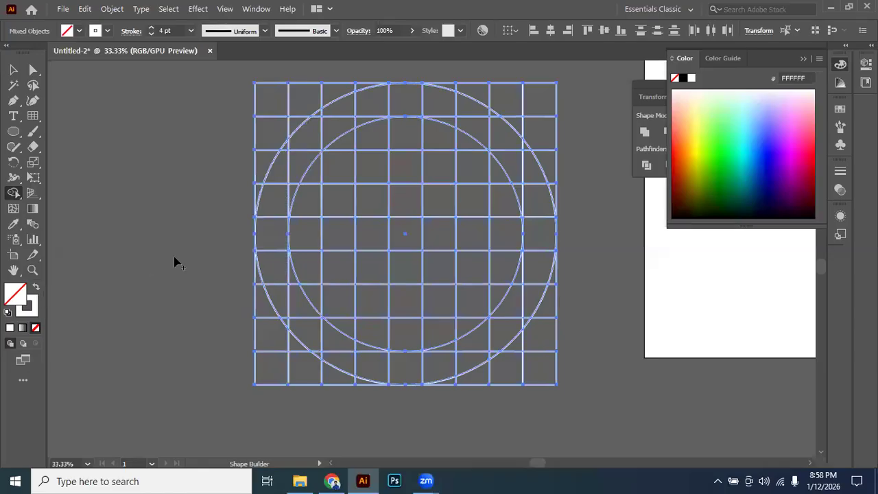
# Try merging the left-hand ring cells into one white-filled arc with fill and stroke swapped, and undo the merge.
pyautogui.click(37, 289)
pyautogui.moveTo(332, 129)
pyautogui.mouseDown()
pyautogui.moveTo(286, 186)
pyautogui.moveTo(275, 261)
pyautogui.moveTo(309, 177)
pyautogui.moveTo(291, 201)
pyautogui.mouseUp()
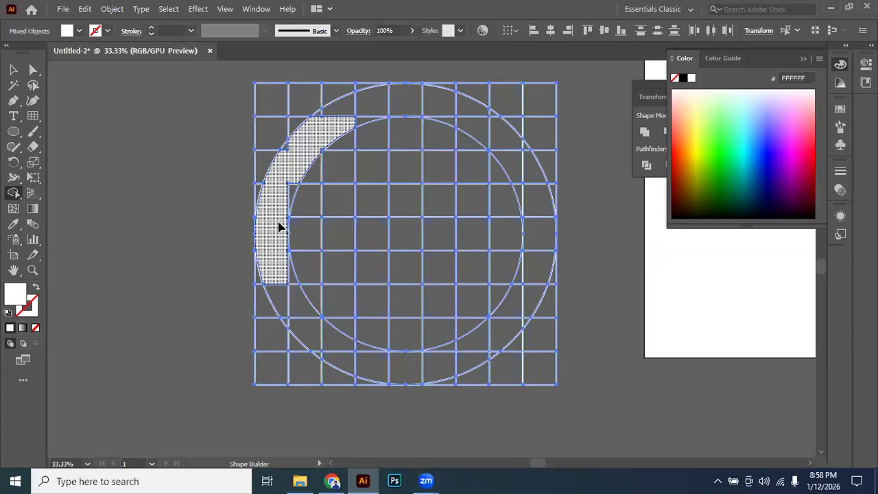
pyautogui.hotkey('ctrl', 'z')
pyautogui.hotkey('ctrl', 'z')
# Try removing the ring and grid cells in the artwork's upper-left area with Shape Builder's erase mode.
pyautogui.moveTo(398, 139); pyautogui.dragTo(383, 139)
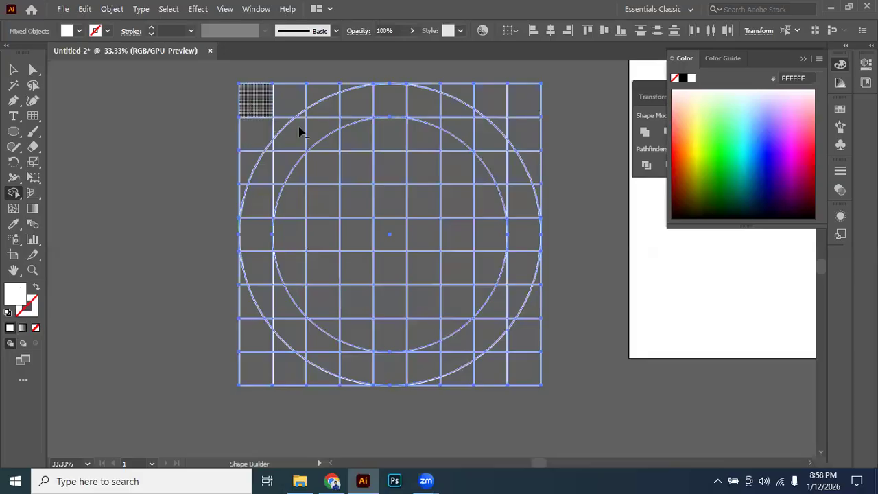
pyautogui.moveTo(314, 129)
pyautogui.mouseDown()
pyautogui.moveTo(256, 201)
pyautogui.moveTo(256, 251)
pyautogui.mouseUp()
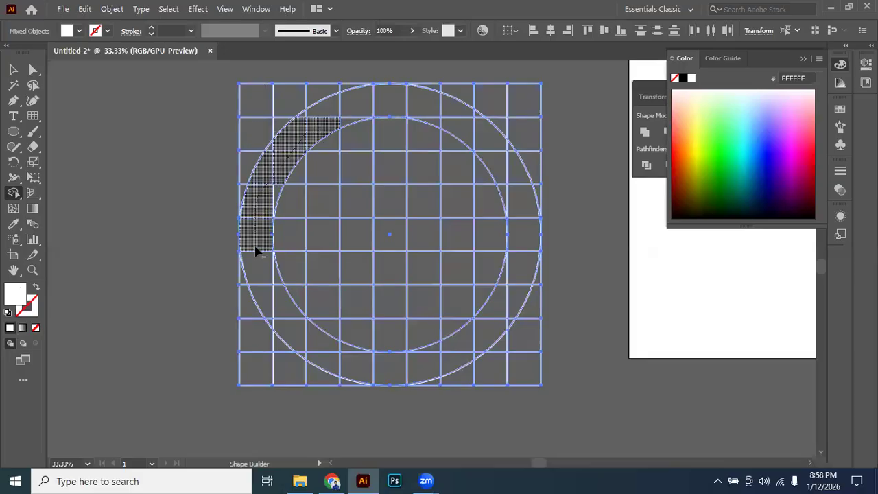
pyautogui.moveTo(281, 168)
pyautogui.mouseDown()
pyautogui.moveTo(263, 285)
pyautogui.moveTo(231, 319)
pyautogui.moveTo(256, 176)
pyautogui.moveTo(256, 189)
pyautogui.moveTo(256, 71)
pyautogui.mouseUp()
pyautogui.moveTo(274, 140)
pyautogui.mouseDown()
pyautogui.moveTo(333, 86)
pyautogui.moveTo(310, 139)
pyautogui.mouseUp()
pyautogui.moveTo(393, 116)
pyautogui.mouseDown()
pyautogui.moveTo(371, 132)
pyautogui.moveTo(401, 117)
pyautogui.moveTo(538, 124)
pyautogui.moveTo(586, 113)
pyautogui.moveTo(407, 103)
pyautogui.moveTo(321, 118)
pyautogui.mouseUp()
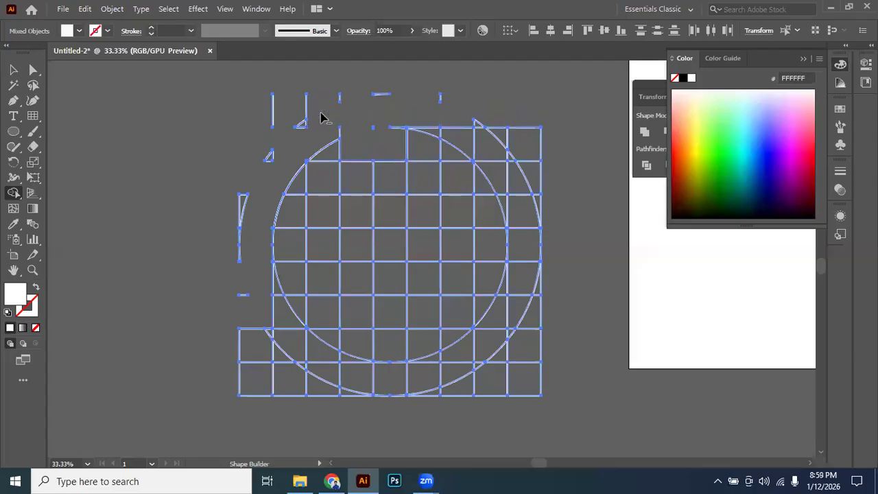
# Undo all the Shape Builder removals to restore the complete grid and circles.
pyautogui.hotkey('ctrl', 'z')
pyautogui.hotkey('ctrl', 'z')
pyautogui.hotkey('ctrl', 'z')
pyautogui.hotkey('ctrl', 'z')
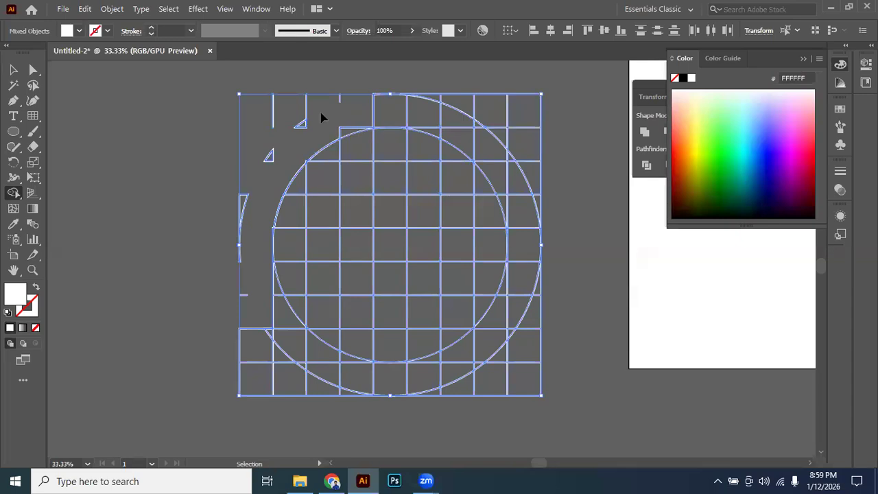
pyautogui.hotkey('ctrl', 'z')
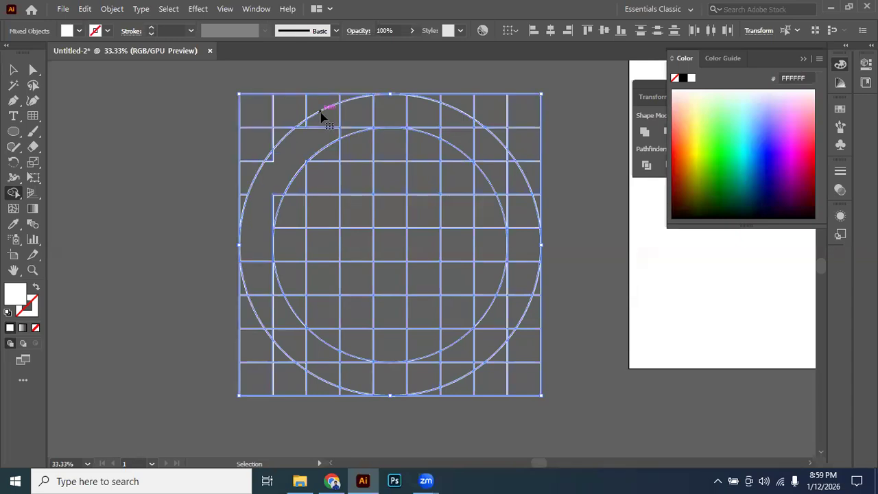
pyautogui.hotkey('ctrl', 'z')
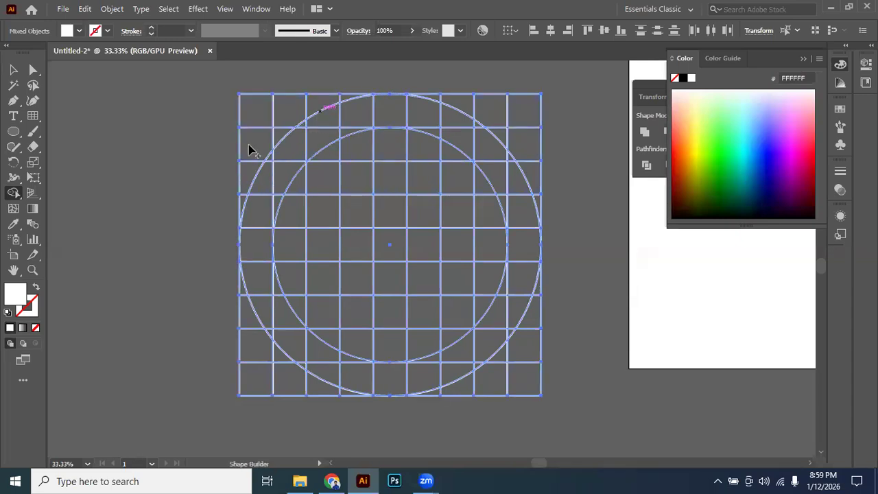
# Reselect the grid and both circles, activate Shape Builder, and swap to a white fill with no stroke.
pyautogui.click(14, 70)
pyautogui.click(216, 100)
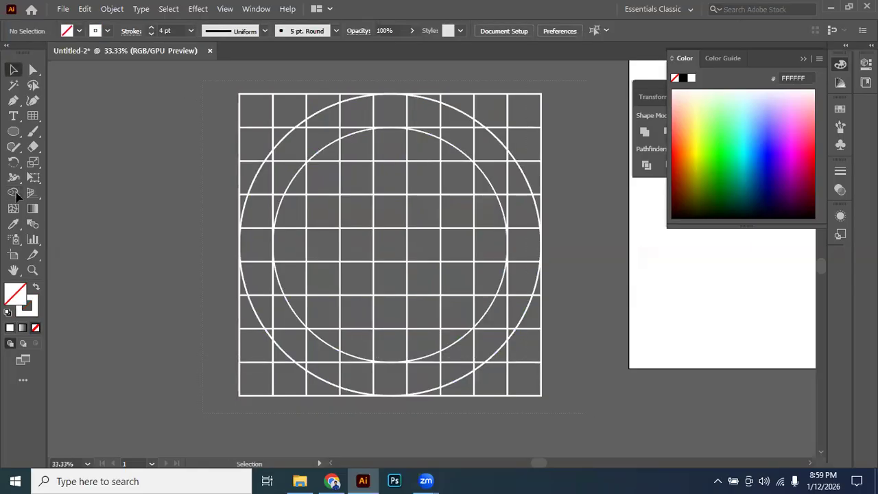
pyautogui.hotkey('ctrl', 'a')
pyautogui.hotkey('shift', 'm')
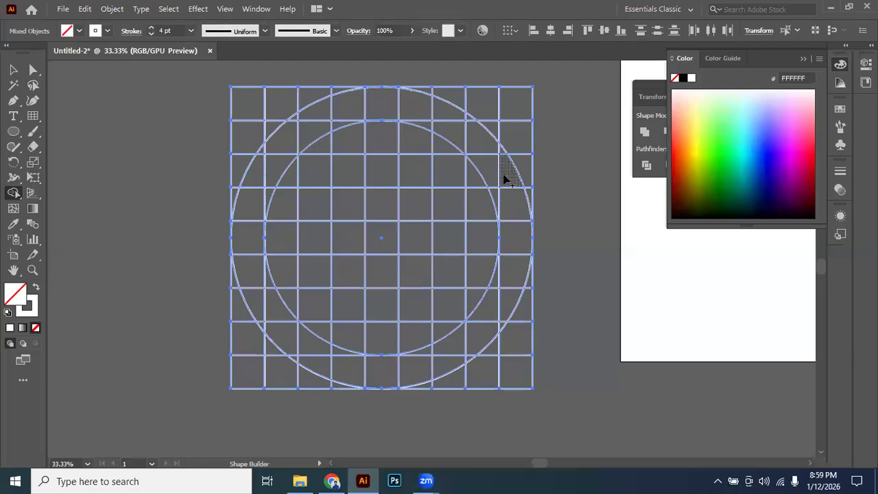
pyautogui.moveTo(490, 175)
pyautogui.mouseDown()
pyautogui.moveTo(488, 157)
pyautogui.moveTo(431, 116)
pyautogui.moveTo(363, 108)
pyautogui.moveTo(316, 129)
pyautogui.moveTo(284, 171)
pyautogui.moveTo(290, 176)
pyautogui.mouseUp()
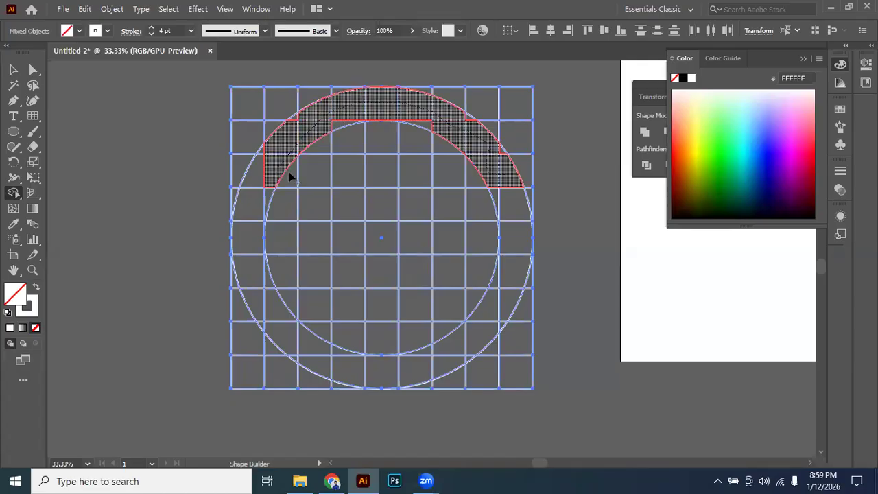
pyautogui.click(37, 287)
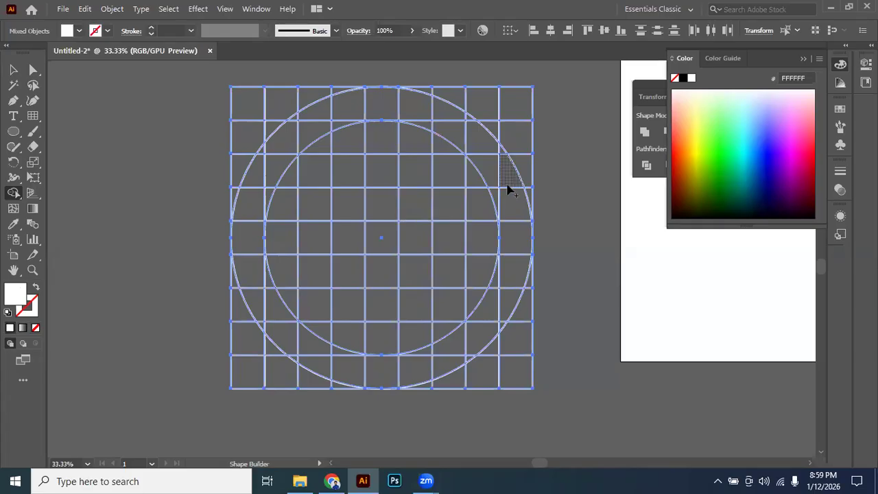
# Try merging the ring cells into a white G, with its crossbar in the seventh grid row, and undo the merge.
pyautogui.moveTo(484, 175)
pyautogui.mouseDown()
pyautogui.moveTo(484, 146)
pyautogui.moveTo(414, 109)
pyautogui.moveTo(371, 104)
pyautogui.moveTo(306, 118)
pyautogui.moveTo(286, 129)
pyautogui.moveTo(257, 174)
pyautogui.moveTo(244, 225)
pyautogui.moveTo(246, 277)
pyautogui.moveTo(253, 296)
pyautogui.moveTo(332, 362)
pyautogui.moveTo(411, 374)
pyautogui.moveTo(476, 345)
pyautogui.moveTo(509, 280)
pyautogui.mouseUp()
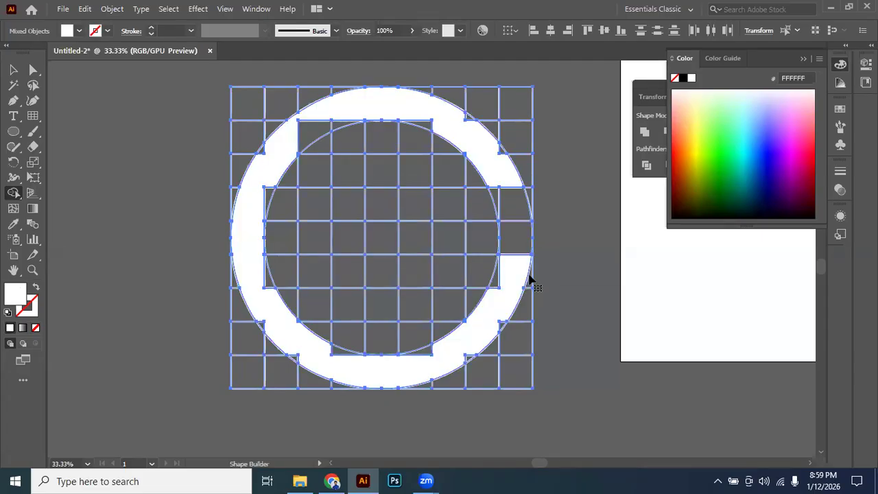
pyautogui.hotkey('ctrl', 'z')
pyautogui.moveTo(509, 177)
pyautogui.mouseDown()
pyautogui.moveTo(446, 130)
pyautogui.moveTo(400, 110)
pyautogui.moveTo(315, 127)
pyautogui.moveTo(255, 200)
pyautogui.moveTo(256, 276)
pyautogui.moveTo(296, 338)
pyautogui.moveTo(349, 378)
pyautogui.moveTo(447, 352)
pyautogui.moveTo(498, 319)
pyautogui.moveTo(504, 303)
pyautogui.moveTo(491, 306)
pyautogui.mouseUp()
pyautogui.moveTo(420, 302); pyautogui.dragTo(366, 306)
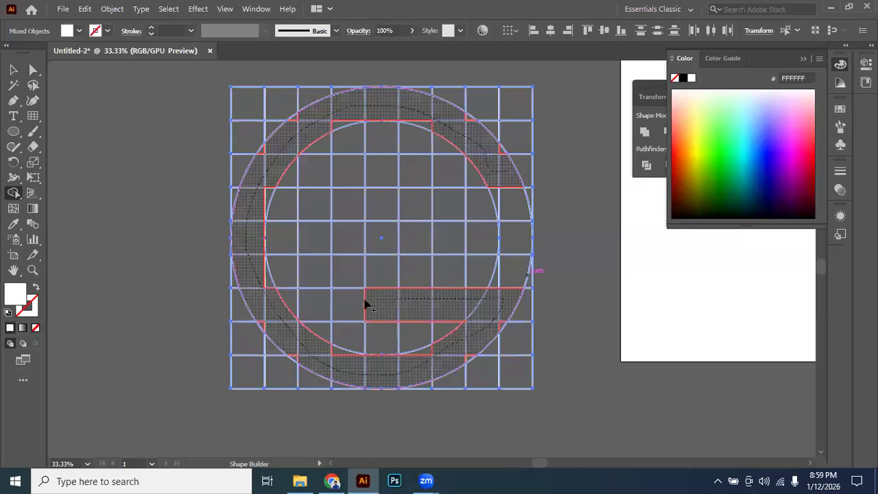
pyautogui.moveTo(559, 292); pyautogui.dragTo(563, 295)
pyautogui.press('v')
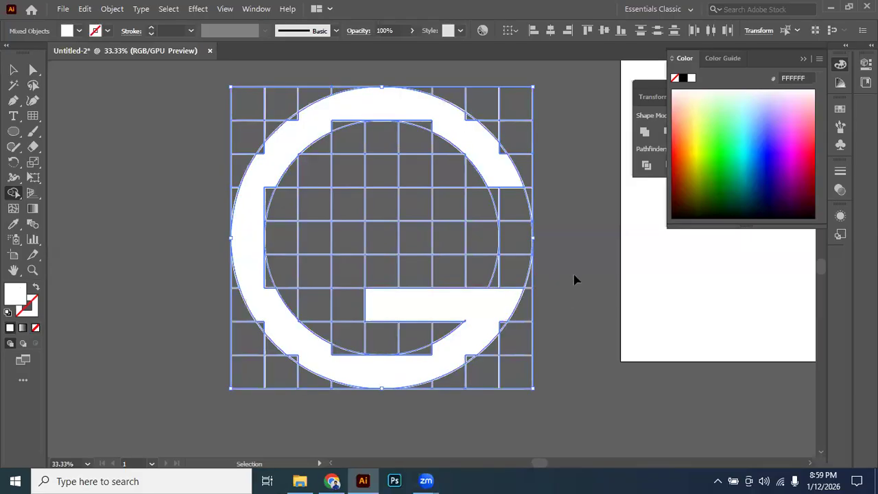
pyautogui.hotkey('shift', 'm')
pyautogui.hotkey('ctrl', 'z')
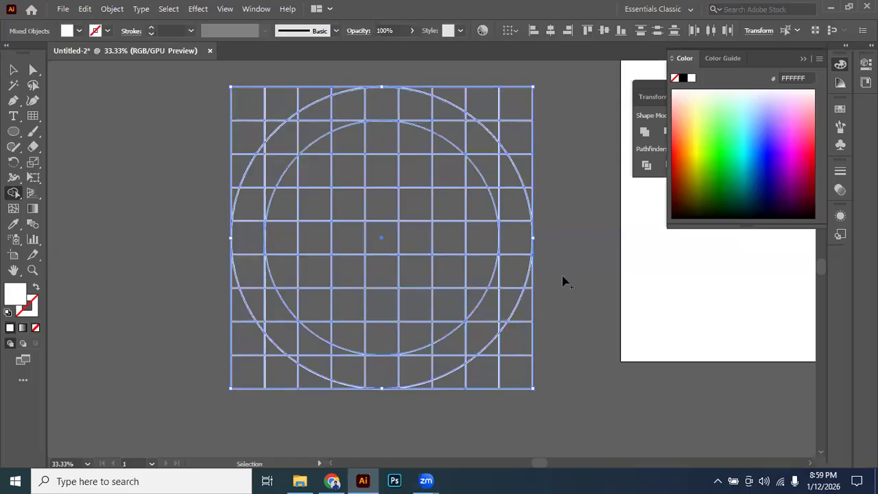
# Merge the ring cells and a crossbar in the sixth grid row into a white G, absorbing the upper-right outer slivers.
pyautogui.moveTo(496, 171)
pyautogui.mouseDown()
pyautogui.moveTo(425, 107)
pyautogui.moveTo(389, 100)
pyautogui.moveTo(349, 102)
pyautogui.moveTo(319, 121)
pyautogui.moveTo(265, 174)
pyautogui.moveTo(253, 230)
pyautogui.moveTo(256, 275)
pyautogui.moveTo(288, 330)
pyautogui.moveTo(317, 357)
pyautogui.moveTo(432, 365)
pyautogui.moveTo(484, 315)
pyautogui.moveTo(503, 276)
pyautogui.moveTo(370, 273)
pyautogui.mouseUp()
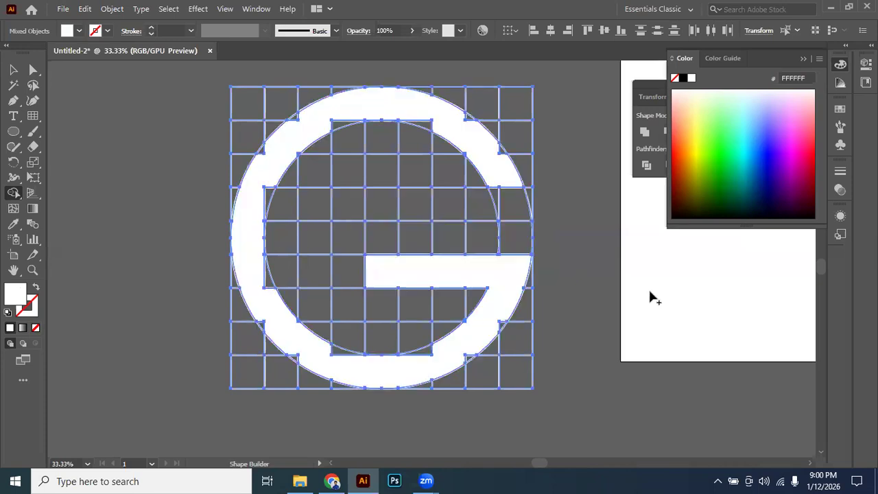
pyautogui.scroll(1, 526, 222)
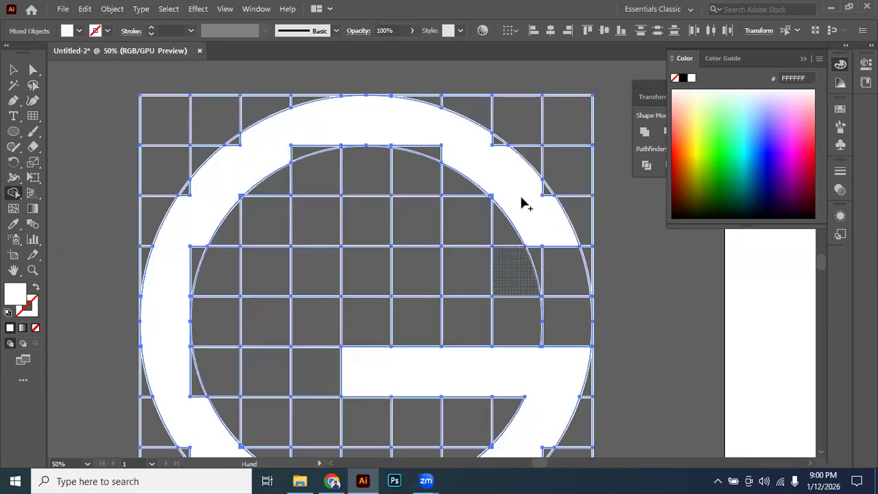
pyautogui.scroll(2, 578, 214)
pyautogui.moveTo(575, 203)
pyautogui.mouseDown()
pyautogui.moveTo(559, 179)
pyautogui.moveTo(479, 133)
pyautogui.moveTo(467, 93)
pyautogui.mouseUp()
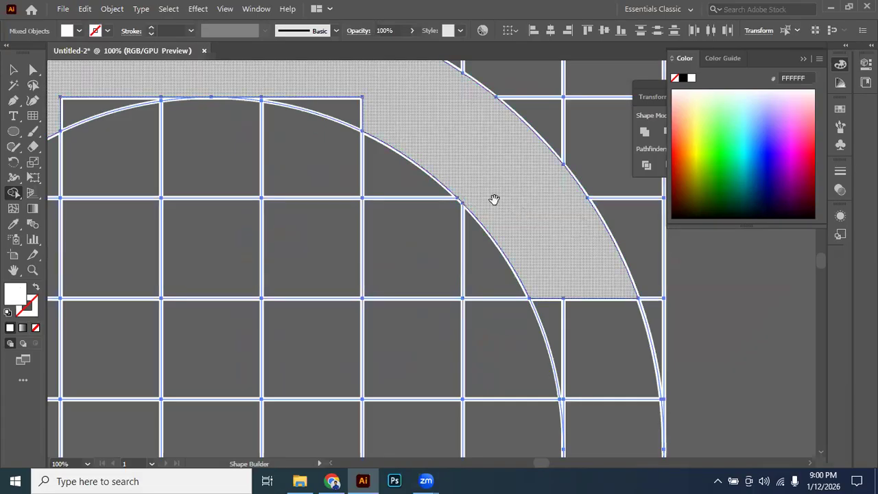
pyautogui.moveTo(494, 199); pyautogui.dragTo(585, 280)
# Merge the leftover slivers along the top of the inner circle into the white G with Shape Builder.
pyautogui.scroll(1, 473, 208)
pyautogui.moveTo(425, 193); pyautogui.dragTo(320, 151)
pyautogui.scroll(2, 535, 257)
pyautogui.hscroll(-4, 535, 256)
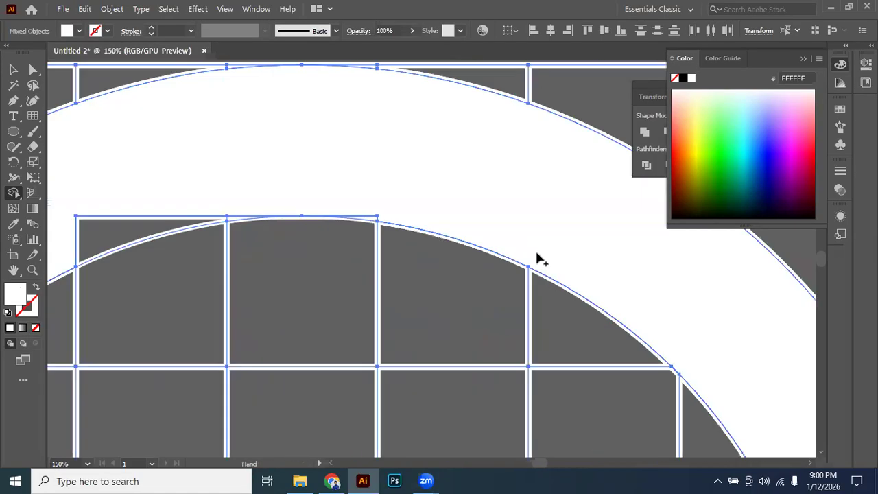
pyautogui.moveTo(391, 256)
pyautogui.mouseDown()
pyautogui.moveTo(319, 274)
pyautogui.moveTo(334, 263)
pyautogui.moveTo(582, 239)
pyautogui.mouseUp()
pyautogui.scroll(1, 333, 260)
pyautogui.hscroll(4, 334, 262)
pyautogui.moveTo(130, 260); pyautogui.dragTo(418, 206)
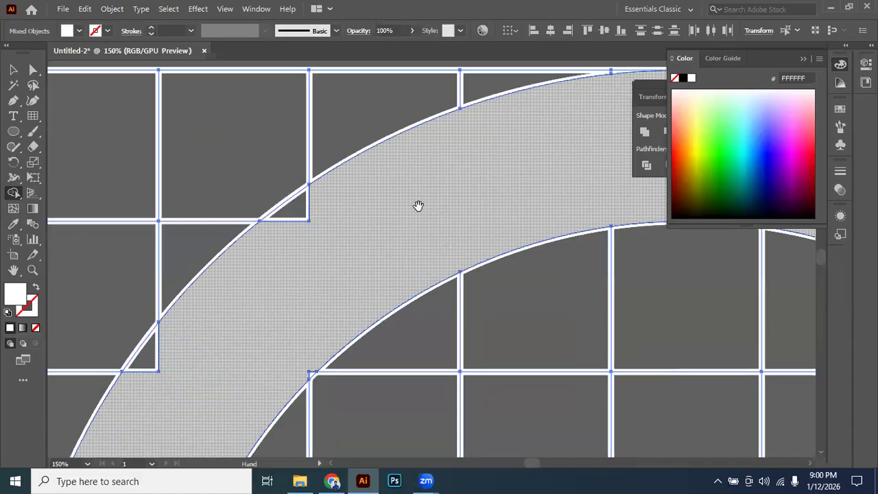
# Merge the leftover slivers along the G's upper-left outer edge and down its left side into the white shape.
pyautogui.moveTo(334, 195); pyautogui.dragTo(289, 221)
pyautogui.moveTo(301, 313); pyautogui.dragTo(402, 218)
pyautogui.moveTo(274, 251); pyautogui.dragTo(252, 275)
pyautogui.moveTo(431, 238); pyautogui.dragTo(416, 269)
pyautogui.moveTo(353, 292)
pyautogui.mouseDown()
pyautogui.moveTo(391, 129)
pyautogui.moveTo(418, 105)
pyautogui.mouseUp()
pyautogui.moveTo(360, 204); pyautogui.dragTo(354, 251)
pyautogui.moveTo(301, 310)
pyautogui.mouseDown()
pyautogui.moveTo(368, 110)
pyautogui.moveTo(343, 215)
pyautogui.mouseUp()
pyautogui.moveTo(381, 126); pyautogui.dragTo(395, 155)
pyautogui.moveTo(296, 325)
pyautogui.mouseDown()
pyautogui.moveTo(307, 273)
pyautogui.moveTo(285, 180)
pyautogui.mouseUp()
pyautogui.moveTo(403, 291); pyautogui.dragTo(402, 221)
pyautogui.moveTo(368, 133)
pyautogui.mouseDown()
pyautogui.moveTo(382, 151)
pyautogui.moveTo(384, 221)
pyautogui.moveTo(369, 317)
pyautogui.moveTo(346, 281)
pyautogui.moveTo(288, 245)
pyautogui.mouseUp()
pyautogui.moveTo(310, 291); pyautogui.dragTo(289, 262)
pyautogui.moveTo(297, 188); pyautogui.dragTo(221, 45)
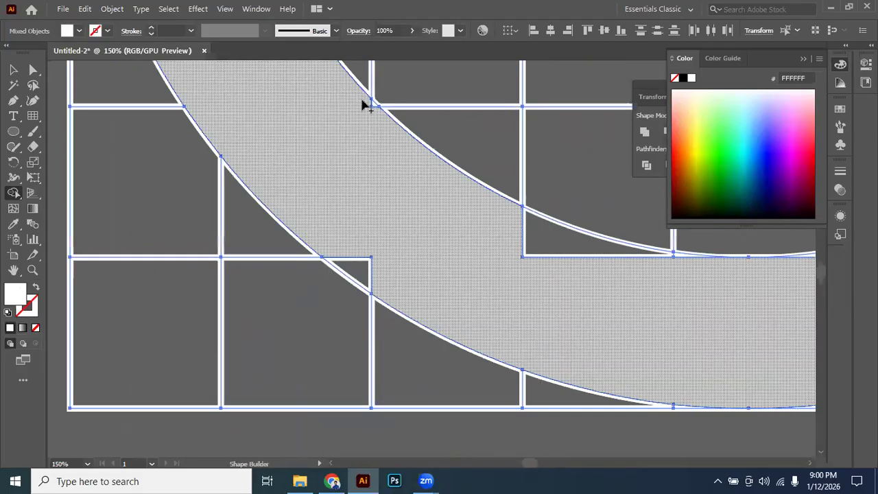
# Merge the leftover slivers along the G's lower-left inner and outer edges into the white shape with Shape Builder.
pyautogui.moveTo(372, 103); pyautogui.dragTo(367, 195)
pyautogui.moveTo(361, 270)
pyautogui.mouseDown()
pyautogui.moveTo(408, 288)
pyautogui.moveTo(538, 288)
pyautogui.mouseUp()
pyautogui.moveTo(500, 238)
pyautogui.mouseDown()
pyautogui.moveTo(374, 197)
pyautogui.moveTo(509, 249)
pyautogui.mouseUp()
pyautogui.moveTo(414, 246)
pyautogui.mouseDown()
pyautogui.moveTo(409, 239)
pyautogui.moveTo(415, 332)
pyautogui.moveTo(373, 357)
pyautogui.mouseUp()
# Merge the leftover slivers along the G's bottom inner curve and lower-right outer edge into the white shape.
pyautogui.press('space')
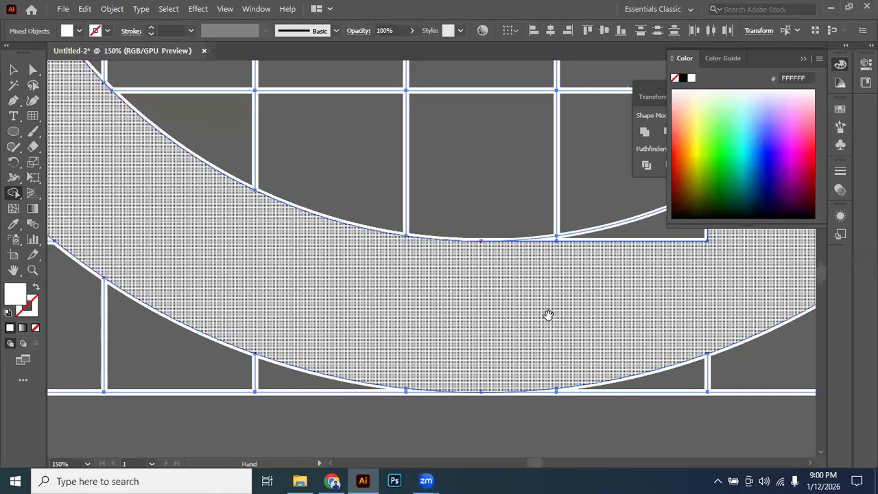
pyautogui.moveTo(548, 315); pyautogui.dragTo(440, 343)
pyautogui.scroll(4, 651, 249)
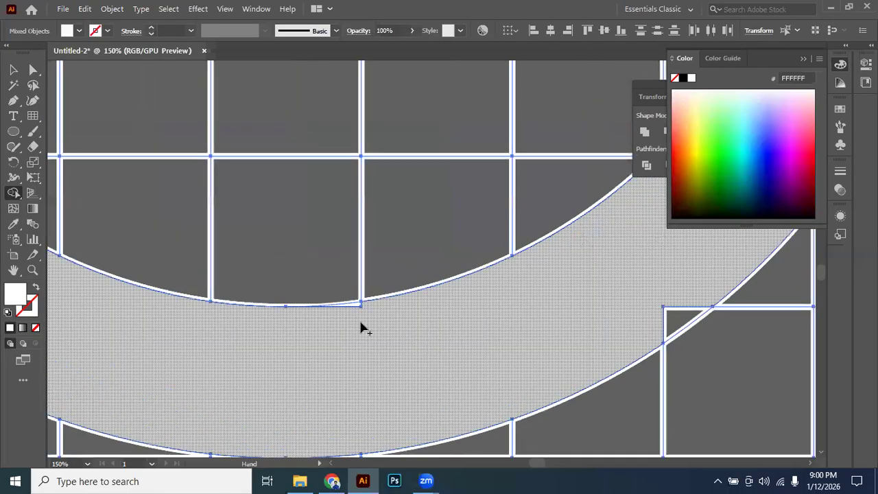
pyautogui.moveTo(349, 295); pyautogui.dragTo(387, 251)
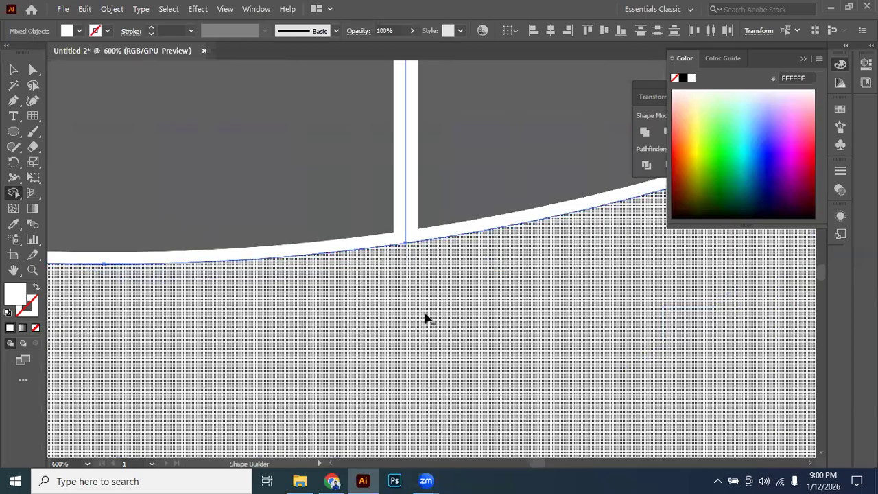
pyautogui.scroll(-3, 416, 305)
pyautogui.press('space')
pyautogui.moveTo(540, 334)
pyautogui.mouseDown()
pyautogui.moveTo(328, 327)
pyautogui.moveTo(159, 363)
pyautogui.mouseUp()
pyautogui.moveTo(410, 337); pyautogui.dragTo(459, 296)
pyautogui.press('space')
pyautogui.moveTo(542, 117); pyautogui.dragTo(410, 378)
pyautogui.moveTo(473, 345); pyautogui.dragTo(509, 368)
pyautogui.moveTo(316, 351); pyautogui.dragTo(286, 357)
# Move the merged white G out of its grid onto the empty canvas to the left of it.
pyautogui.press('space')
pyautogui.moveTo(483, 182); pyautogui.dragTo(441, 312)
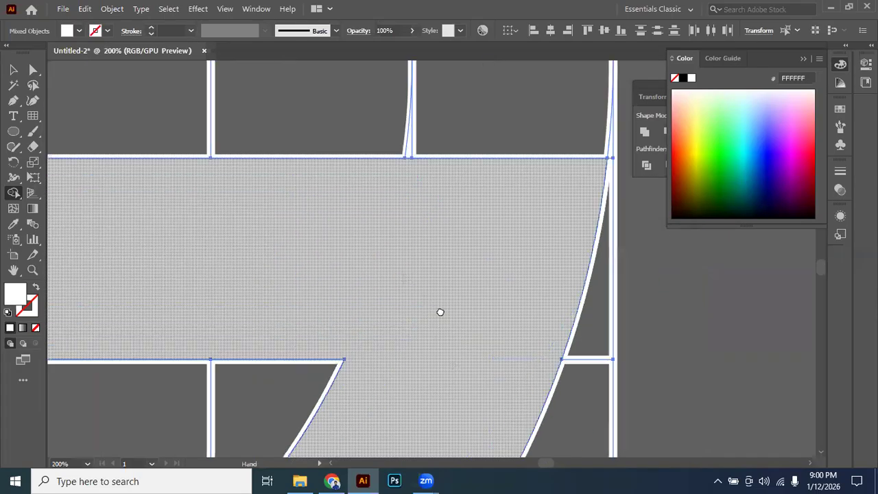
pyautogui.moveTo(199, 277); pyautogui.dragTo(539, 278)
pyautogui.moveTo(54, 280); pyautogui.dragTo(368, 273)
pyautogui.scroll(-4, 293, 273)
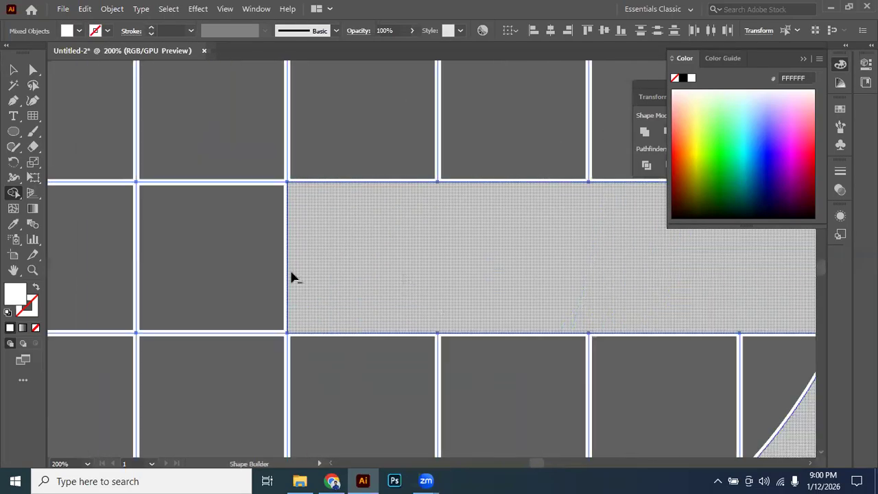
pyautogui.scroll(-2, 336, 267)
pyautogui.press('v')
pyautogui.click(122, 105)
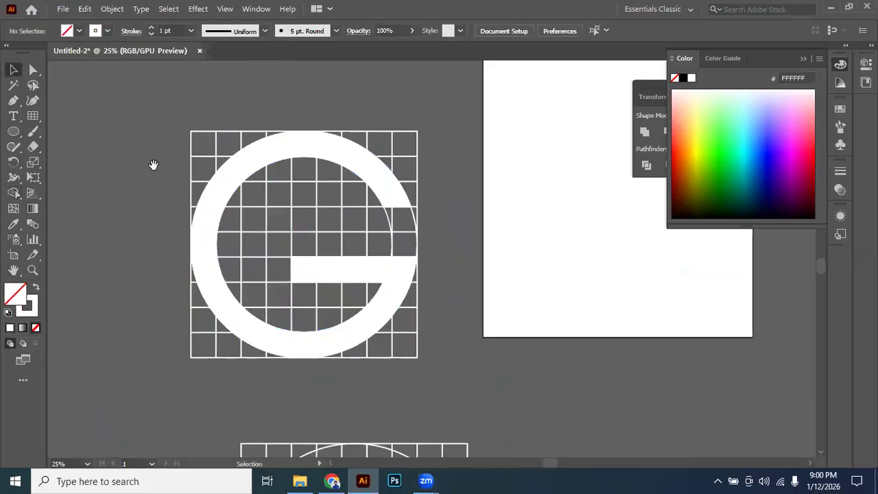
pyautogui.click(240, 168)
pyautogui.moveTo(261, 163); pyautogui.dragTo(529, 144)
pyautogui.moveTo(531, 144); pyautogui.dragTo(159, 153)
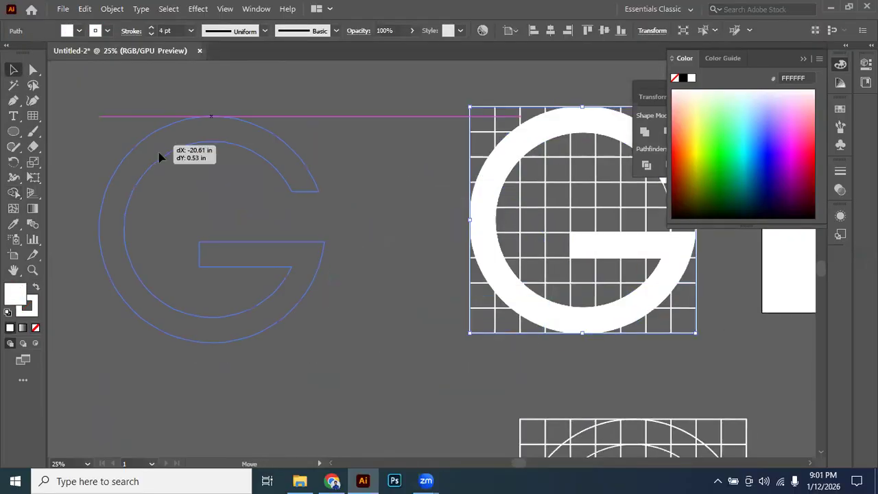
pyautogui.click(342, 193)
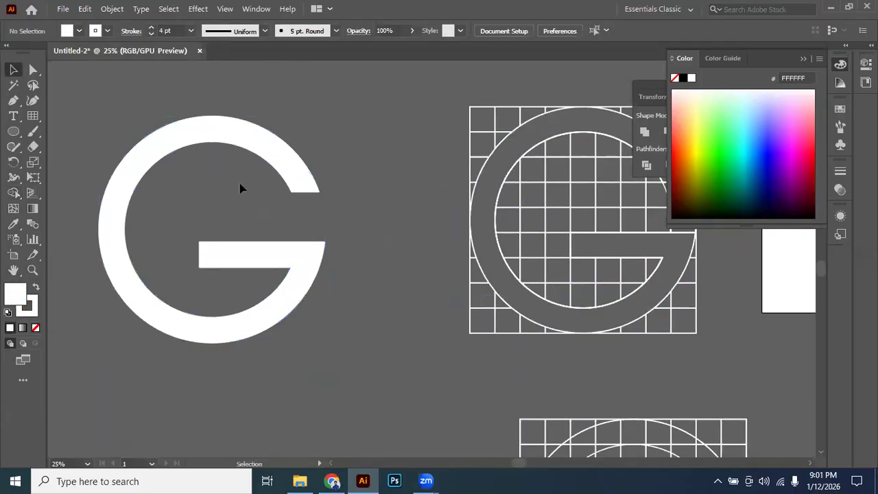
# Examine the detached G up close along its curves and crossbar for leftover seams or uneven edges.
pyautogui.scroll(1, 240, 188)
pyautogui.moveTo(296, 206); pyautogui.dragTo(365, 220)
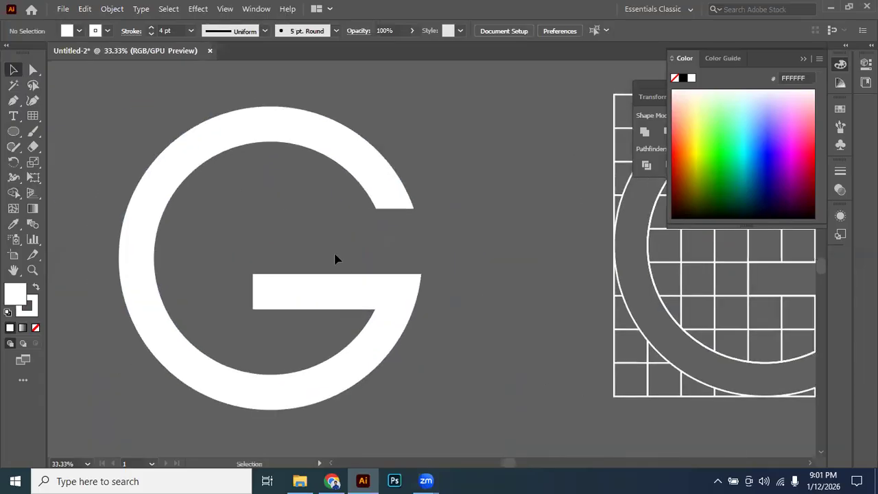
pyautogui.scroll(2, 180, 153)
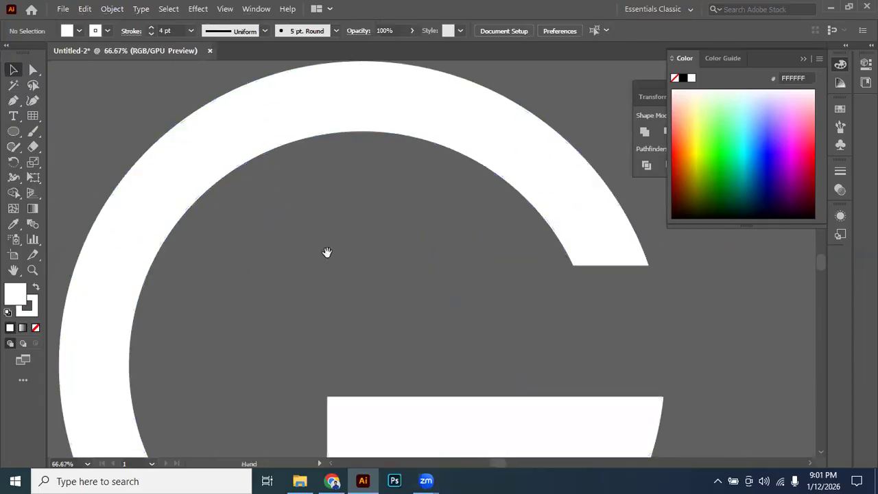
pyautogui.scroll(-3, 288, 288)
pyautogui.hscroll(-2, 271, 321)
pyautogui.scroll(1, 273, 321)
pyautogui.scroll(1, 292, 316)
pyautogui.moveTo(234, 199); pyautogui.dragTo(308, 446)
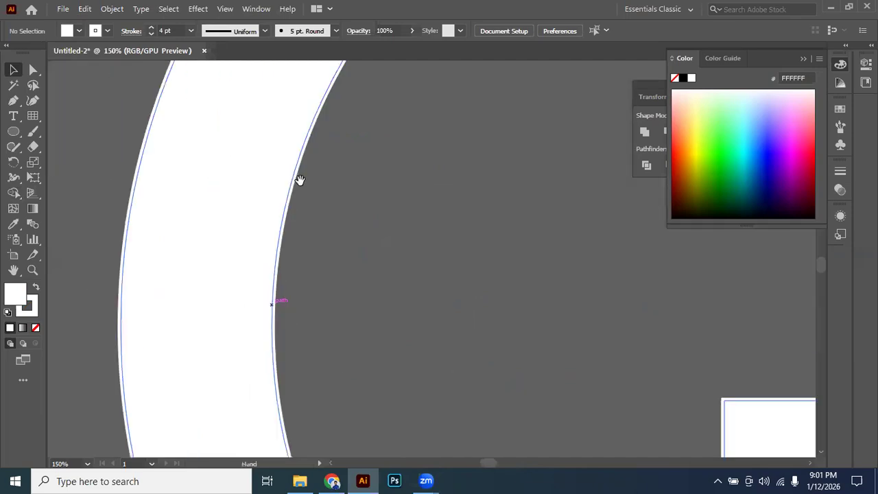
pyautogui.moveTo(303, 158); pyautogui.dragTo(185, 360)
pyautogui.moveTo(367, 234); pyautogui.dragTo(202, 349)
pyautogui.moveTo(425, 330); pyautogui.dragTo(144, 225)
pyautogui.moveTo(316, 293); pyautogui.dragTo(155, 99)
pyautogui.moveTo(395, 360); pyautogui.dragTo(436, 75)
pyautogui.moveTo(336, 323); pyautogui.dragTo(225, 267)
pyautogui.scroll(-6, 428, 268)
pyautogui.moveTo(298, 290); pyautogui.dragTo(442, 190)
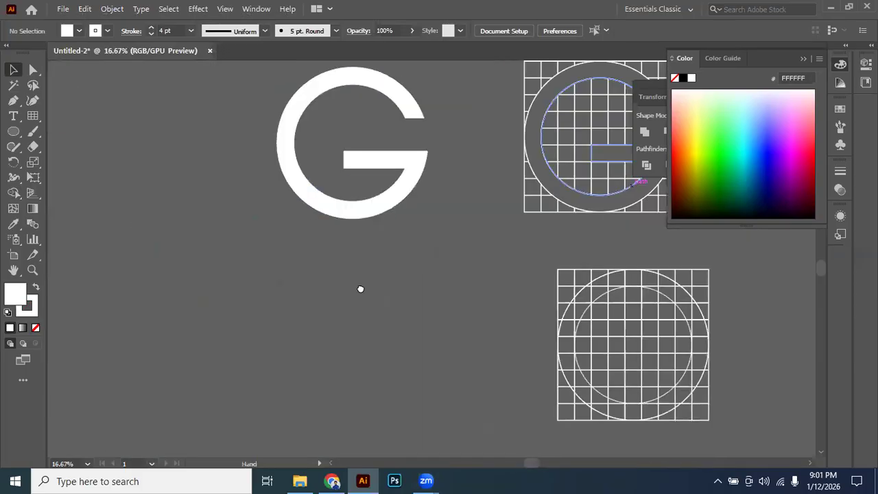
# Draw a new square 9-by-9 rectangular grid on the empty canvas below the detached G.
pyautogui.moveTo(361, 288); pyautogui.dragTo(373, 236)
pyautogui.scroll(2, 382, 311)
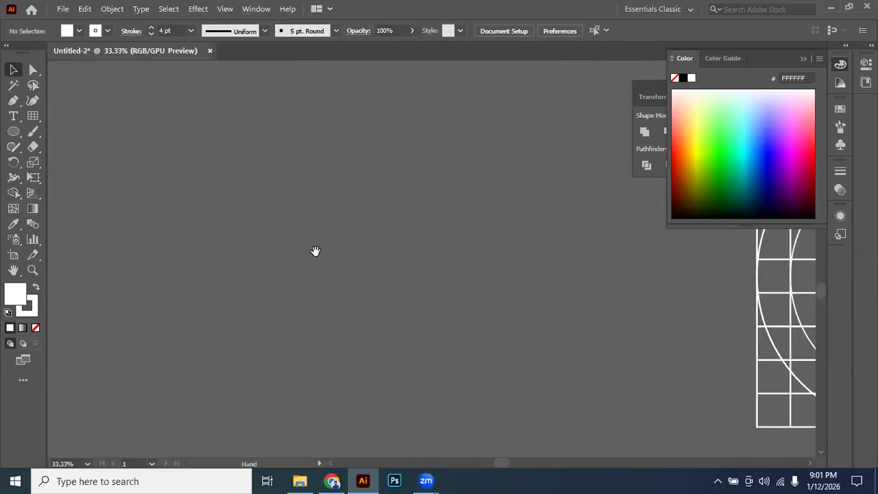
pyautogui.click(33, 118)
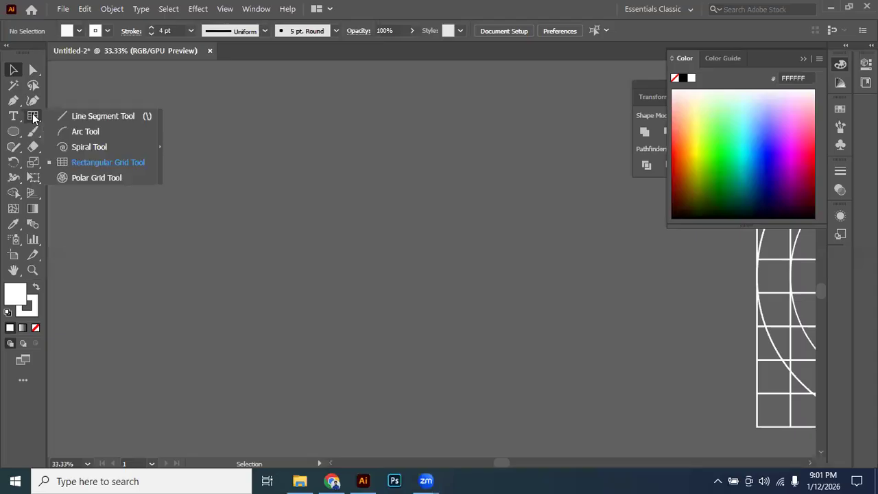
pyautogui.click(76, 163)
pyautogui.moveTo(318, 187); pyautogui.dragTo(433, 302)
pyautogui.press('v')
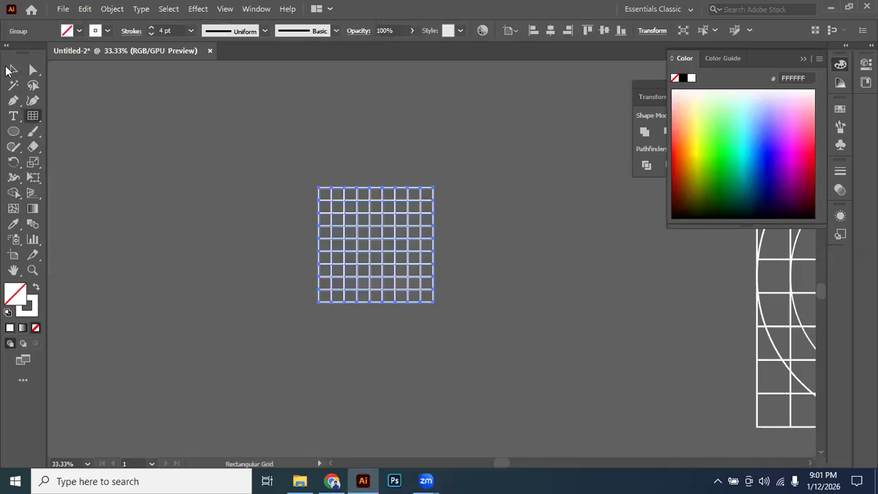
# Ungroup the new 9-by-9 grid into separate paths and deselect it.
pyautogui.hotkey('ctrl', '1')
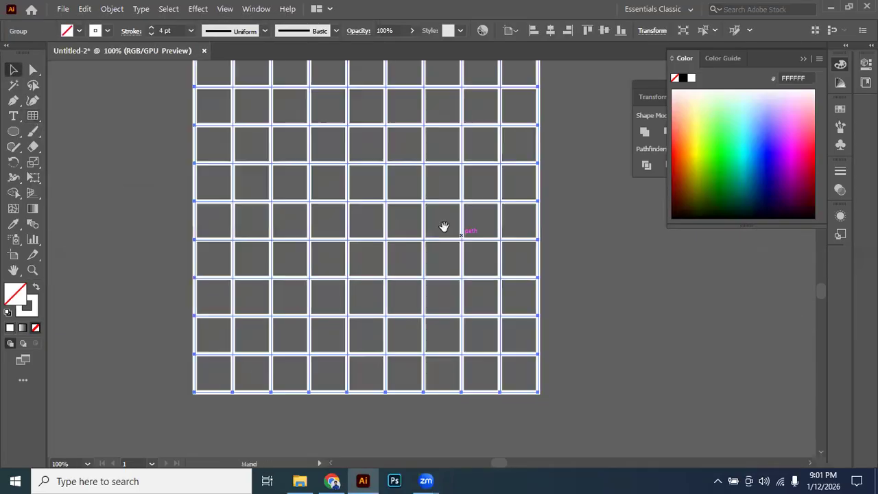
pyautogui.rightClick(387, 199)
pyautogui.click(447, 306)
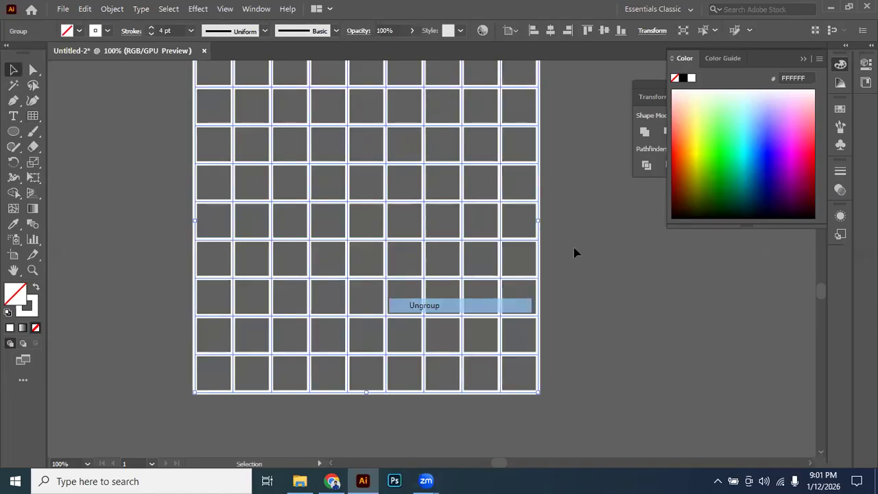
pyautogui.click(576, 259)
pyautogui.scroll(3, 262, 192)
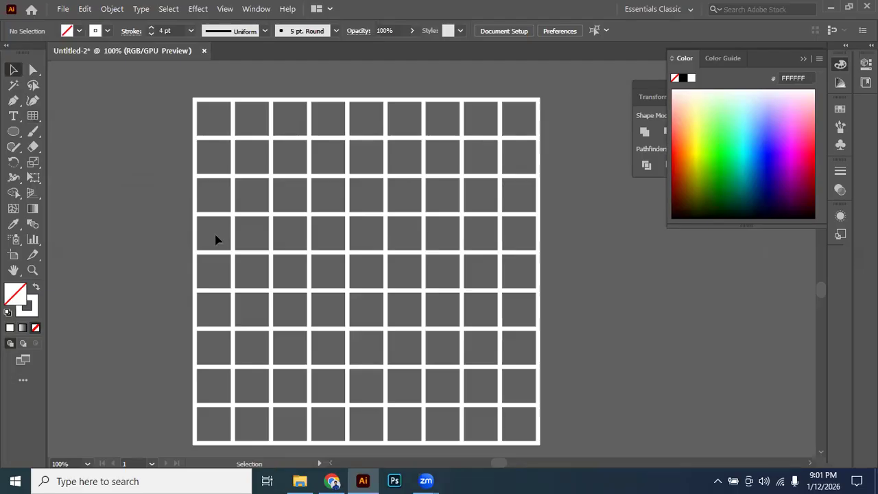
# Try deleting part of the ungrouped grid, undo the deletion, and test selecting one horizontal line on its own.
pyautogui.click(534, 426)
pyautogui.press('Delete')
pyautogui.hotkey('ctrl', 'z')
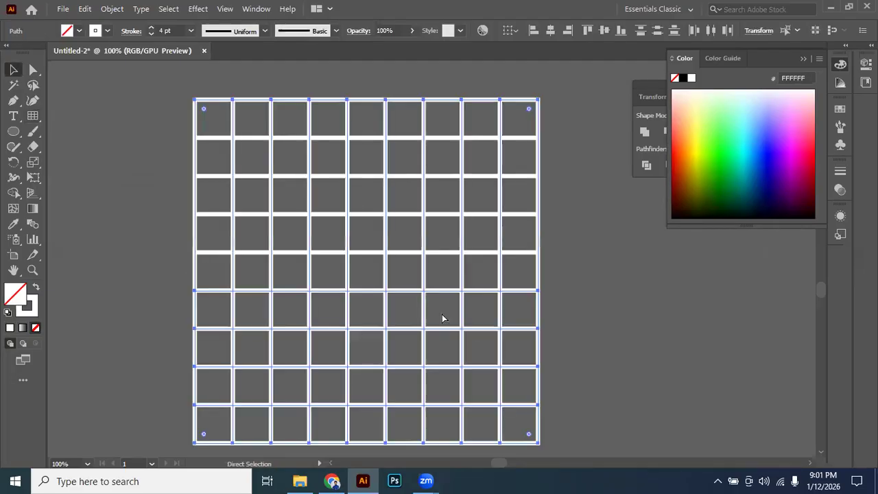
pyautogui.click(137, 198)
pyautogui.click(239, 177)
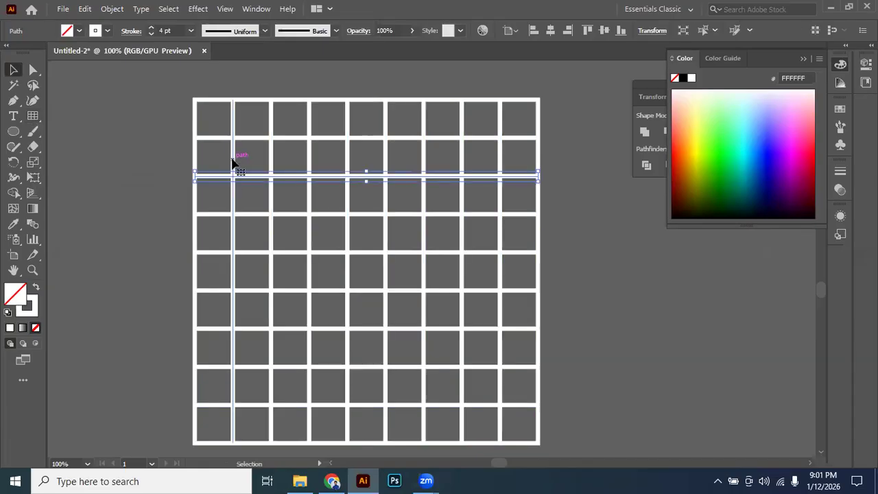
pyautogui.click(176, 151)
pyautogui.moveTo(153, 141); pyautogui.dragTo(196, 144)
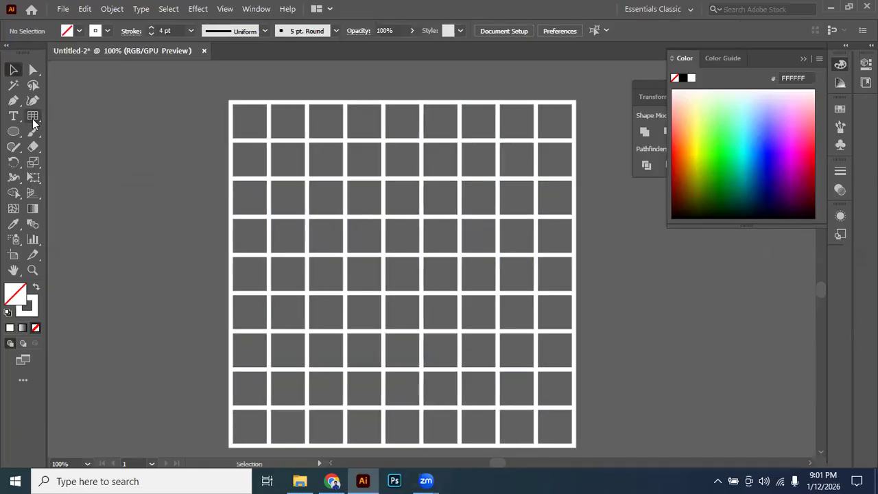
# Select the whole grid, swap to a white fill without stroke, and merge the first column's rows two to four with Shape Builder.
pyautogui.scroll(-3, 618, 441)
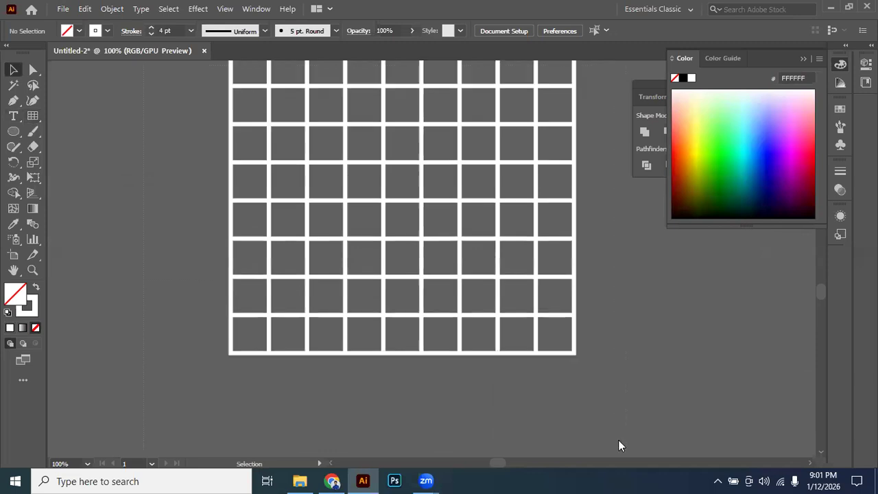
pyautogui.hotkey('ctrl', 'a')
pyautogui.click(13, 192)
pyautogui.moveTo(345, 170); pyautogui.dragTo(339, 248)
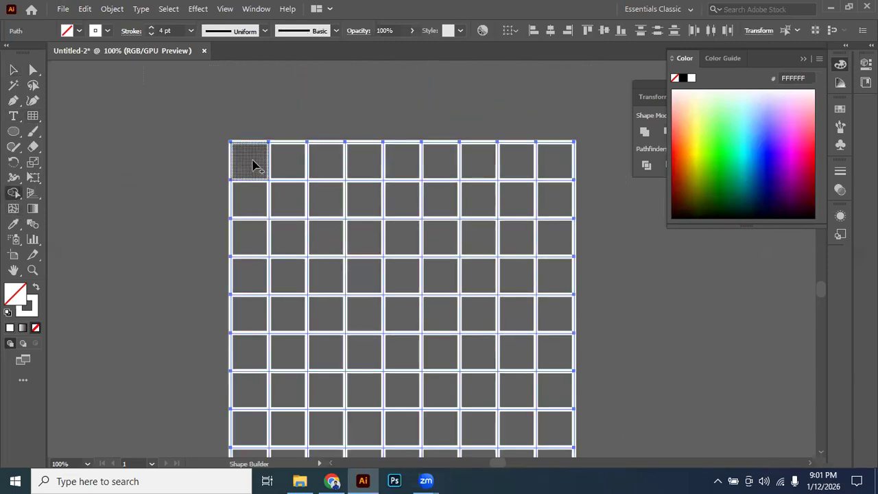
pyautogui.moveTo(254, 199)
pyautogui.mouseDown()
pyautogui.moveTo(253, 278)
pyautogui.moveTo(263, 276)
pyautogui.mouseUp()
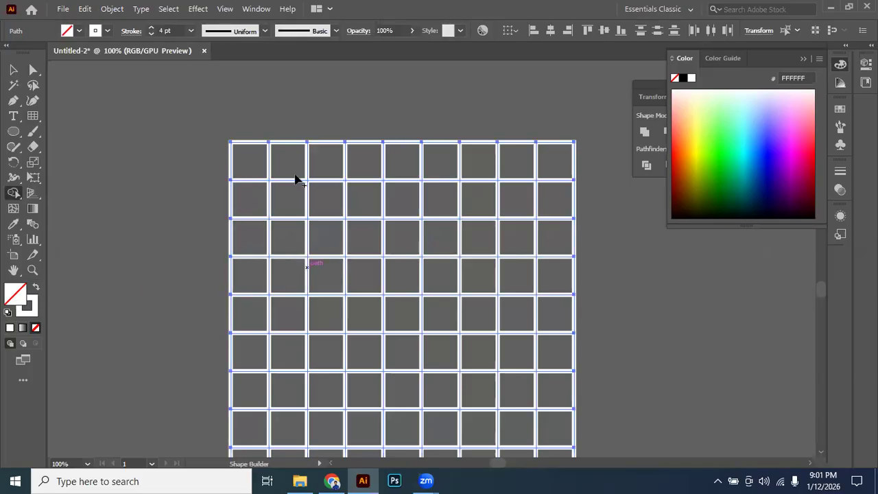
pyautogui.hotkey('shift', 'x')
pyautogui.moveTo(261, 206)
pyautogui.mouseDown()
pyautogui.moveTo(251, 235)
pyautogui.moveTo(258, 279)
pyautogui.mouseUp()
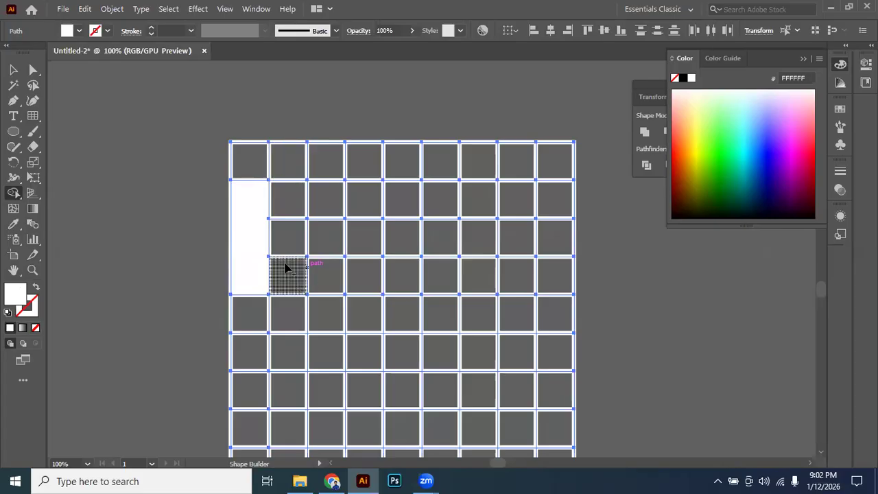
pyautogui.moveTo(252, 195); pyautogui.dragTo(258, 249)
pyautogui.hotkey('ctrl', 'z')
# Fill the first column's top cell white, merge the second column's top three cells, and fill its fourth cell.
pyautogui.click(254, 165)
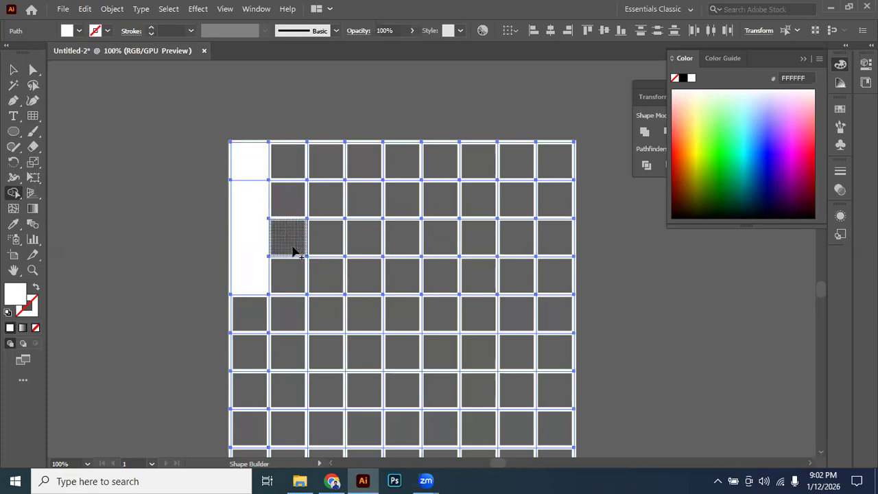
pyautogui.moveTo(294, 167); pyautogui.dragTo(289, 253)
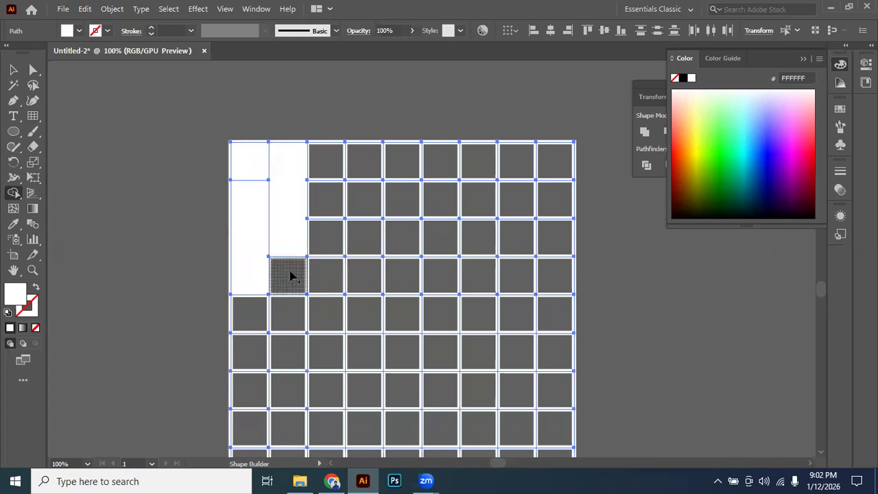
pyautogui.click(297, 269)
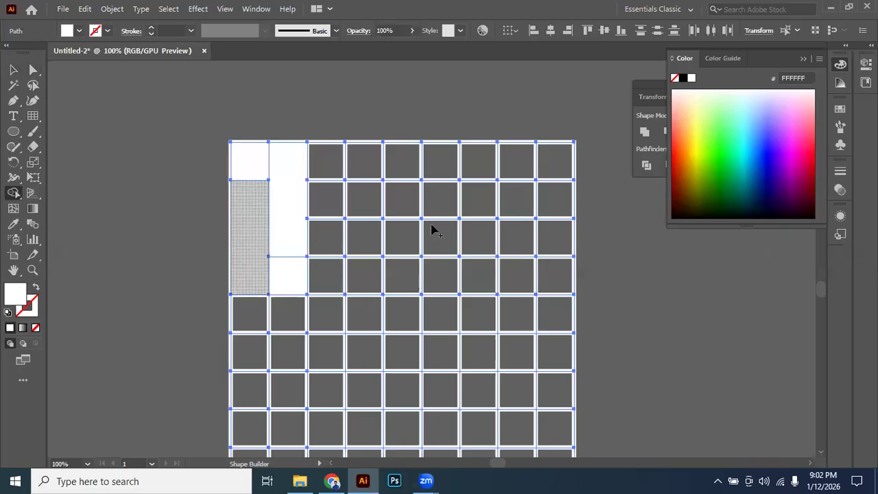
# Build a three-row white block in columns four and five from two merged two-cell pieces and two single cells.
pyautogui.moveTo(367, 208); pyautogui.dragTo(368, 239)
pyautogui.click(368, 167)
pyautogui.moveTo(401, 198); pyautogui.dragTo(402, 163)
pyautogui.click(406, 236)
# Select the four white pieces in columns four and five and move them out of the grid to its left.
pyautogui.click(13, 69)
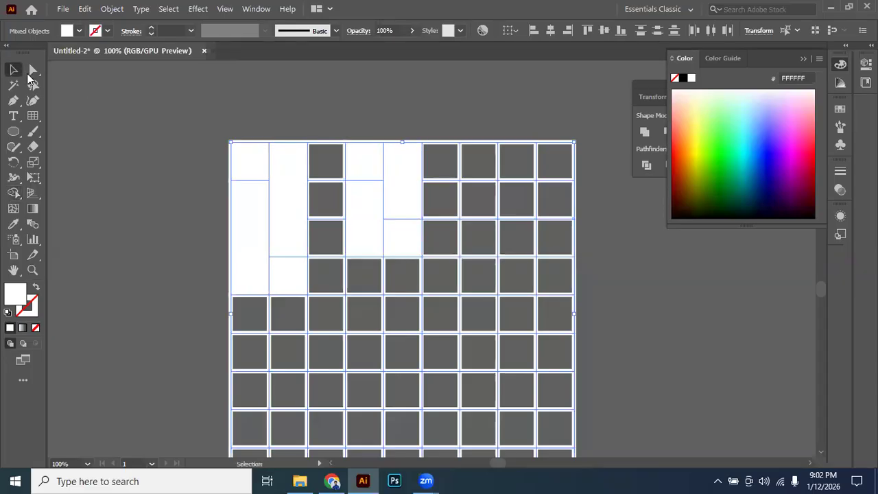
pyautogui.click(106, 165)
pyautogui.click(379, 190)
pyautogui.click(408, 175)
pyautogui.keyDown('shift'); pyautogui.click(362, 162); pyautogui.keyUp('shift')
pyautogui.keyDown('shift'); pyautogui.click(364, 217); pyautogui.keyUp('shift')
pyautogui.keyDown('shift'); pyautogui.click(386, 246); pyautogui.keyUp('shift')
pyautogui.moveTo(395, 179); pyautogui.dragTo(153, 161)
pyautogui.click(171, 264)
pyautogui.moveTo(125, 201); pyautogui.dragTo(282, 225)
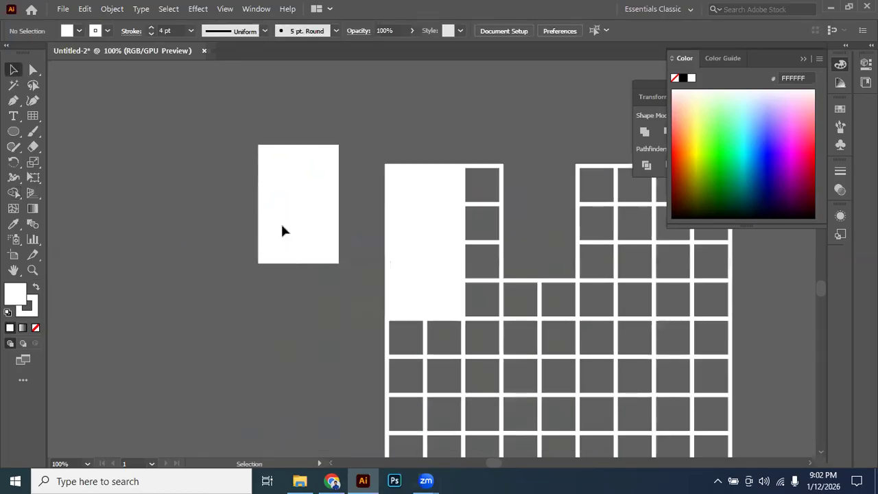
# Remove the stroke from all four detached white pieces.
pyautogui.hotkey('ctrl', '=')
pyautogui.click(304, 153)
pyautogui.moveTo(251, 116); pyautogui.dragTo(426, 350)
pyautogui.click(33, 314)
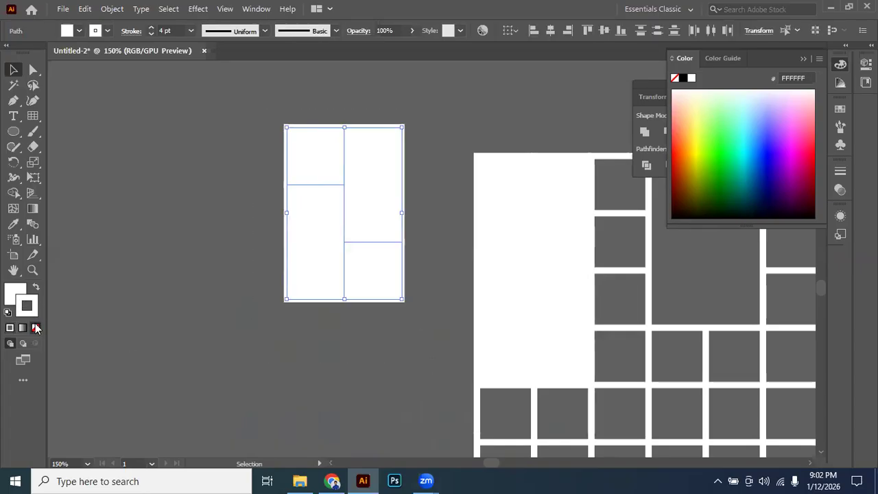
pyautogui.click(36, 328)
pyautogui.click(134, 265)
# Round all corners of the block's upper-left and lower-right squares fully into circles.
pyautogui.click(308, 151)
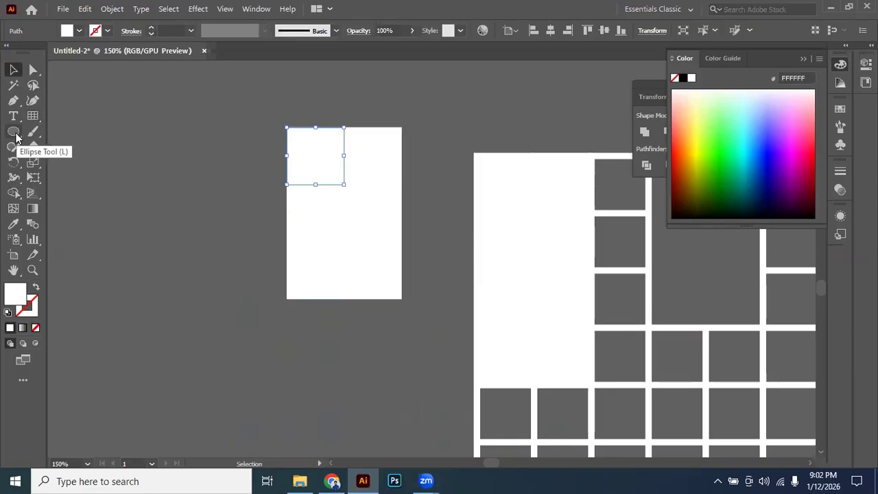
pyautogui.click(33, 69)
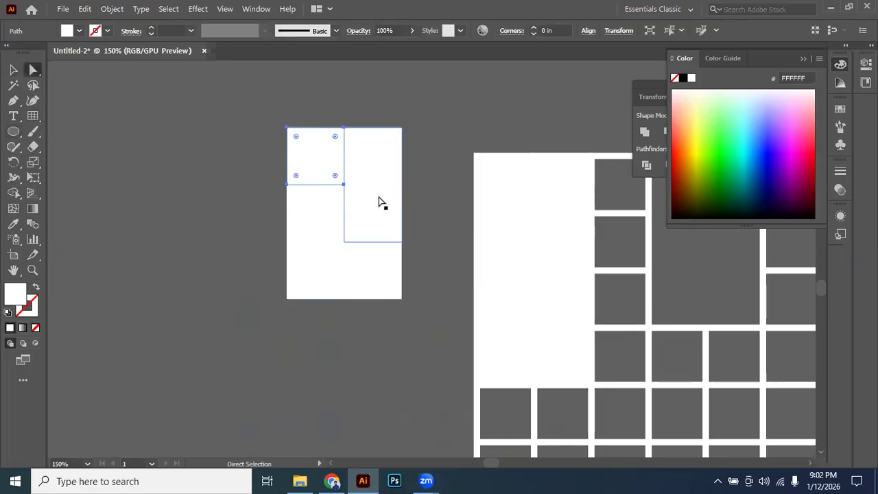
pyautogui.moveTo(296, 137); pyautogui.dragTo(414, 337)
pyautogui.click(364, 266)
# Round the two top corners of the block's right-hand tall rectangle to a 0.2649 in radius.
pyautogui.click(388, 194)
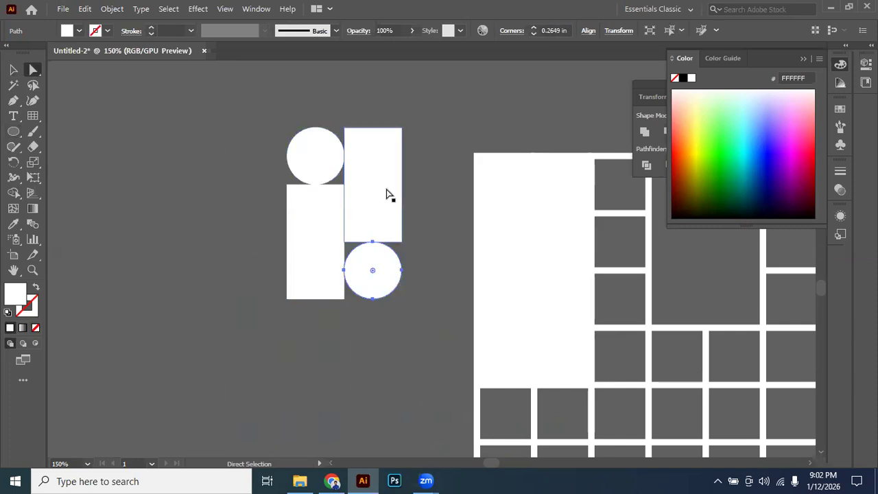
pyautogui.click(402, 128)
pyautogui.moveTo(354, 139); pyautogui.dragTo(373, 244)
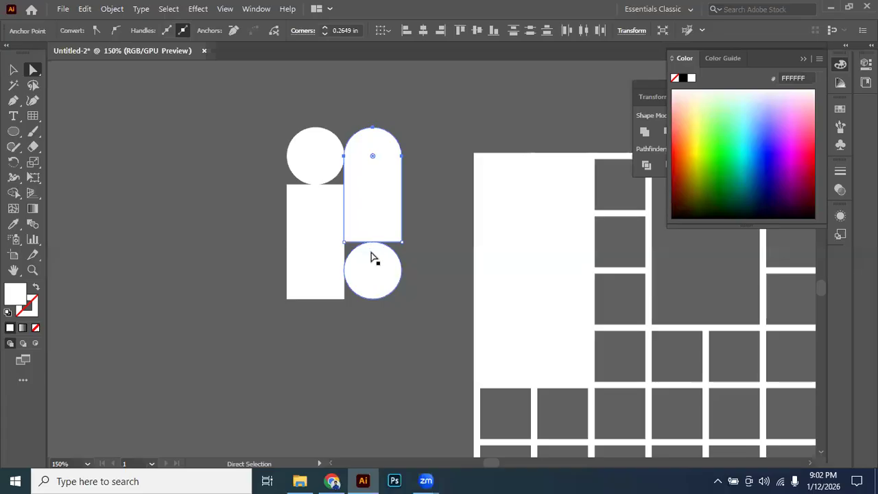
# Round the two bottom corners of the block's left-hand tall rectangle to a 0.2649 in radius.
pyautogui.moveTo(267, 289); pyautogui.dragTo(344, 312)
pyautogui.moveTo(302, 270); pyautogui.dragTo(302, 187)
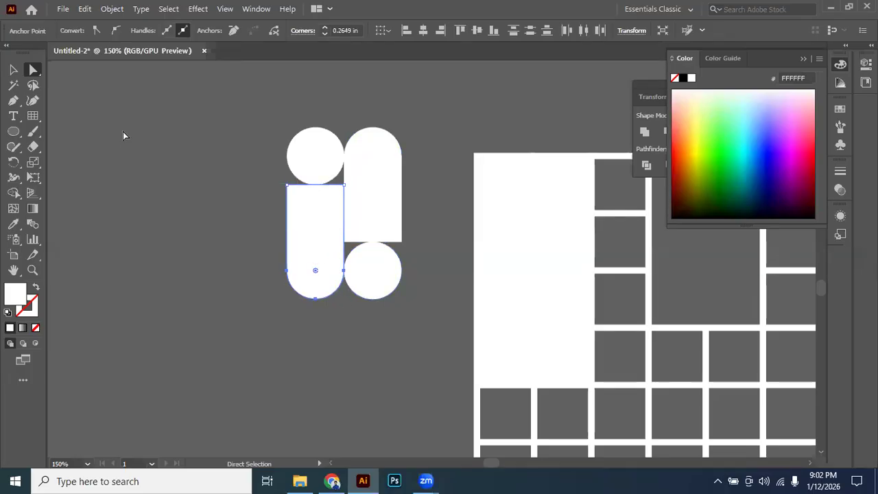
# Undo the corner rounding on both tall rectangles and the lower-right square.
pyautogui.press('ctrl')
pyautogui.press('ctrl')
pyautogui.hotkey('ctrl', 'z')
pyautogui.hotkey('ctrl', 'z')
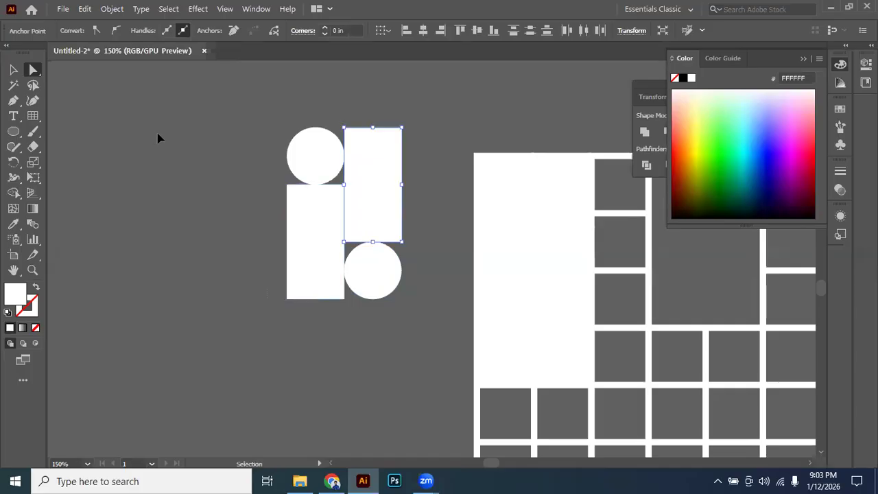
pyautogui.hotkey('ctrl', 'z')
# Select all four detached white pieces beside the small grid and delete them.
pyautogui.click(12, 70)
pyautogui.click(159, 113)
pyautogui.scroll(-1, 288, 154)
pyautogui.moveTo(262, 126); pyautogui.dragTo(347, 250)
pyautogui.moveTo(370, 211); pyautogui.dragTo(339, 270)
pyautogui.moveTo(389, 189); pyautogui.dragTo(289, 322)
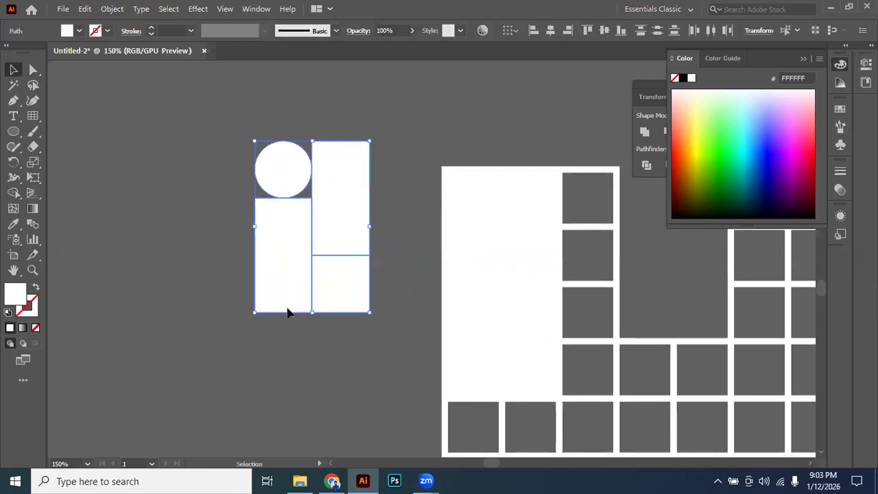
pyautogui.press('Delete')
# Select the remaining small grid with its white block and delete it.
pyautogui.scroll(-3, 317, 281)
pyautogui.moveTo(446, 271); pyautogui.dragTo(369, 199)
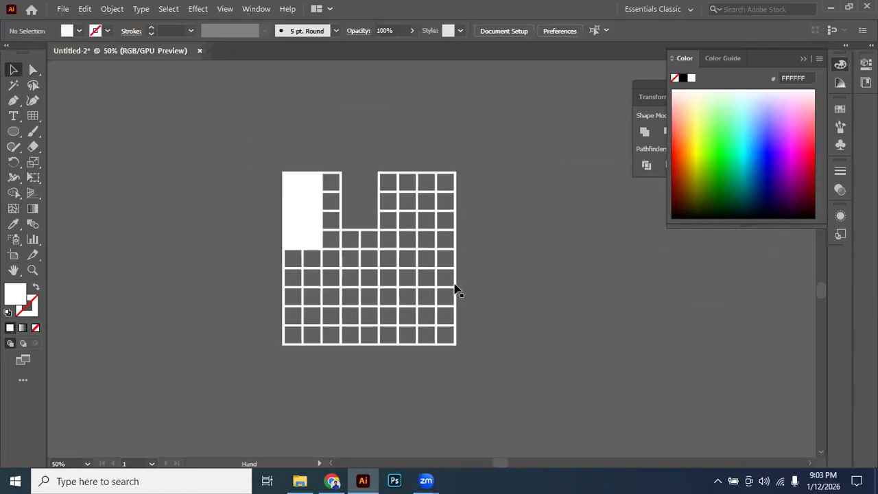
pyautogui.scroll(-3, 494, 239)
pyautogui.moveTo(429, 233); pyautogui.dragTo(330, 265)
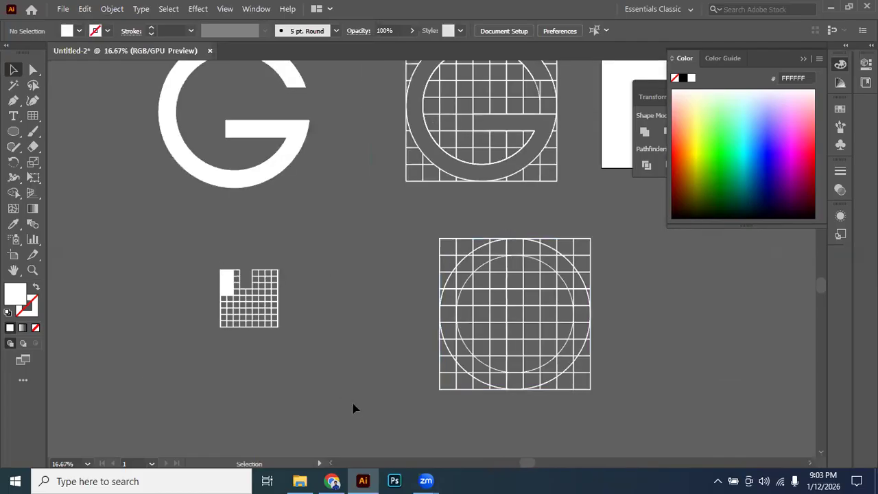
pyautogui.moveTo(352, 409); pyautogui.dragTo(363, 411)
pyautogui.press('Delete')
# Select the larger grid together with its two concentric circles and activate the Shape Builder tool.
pyautogui.moveTo(628, 274); pyautogui.dragTo(514, 268)
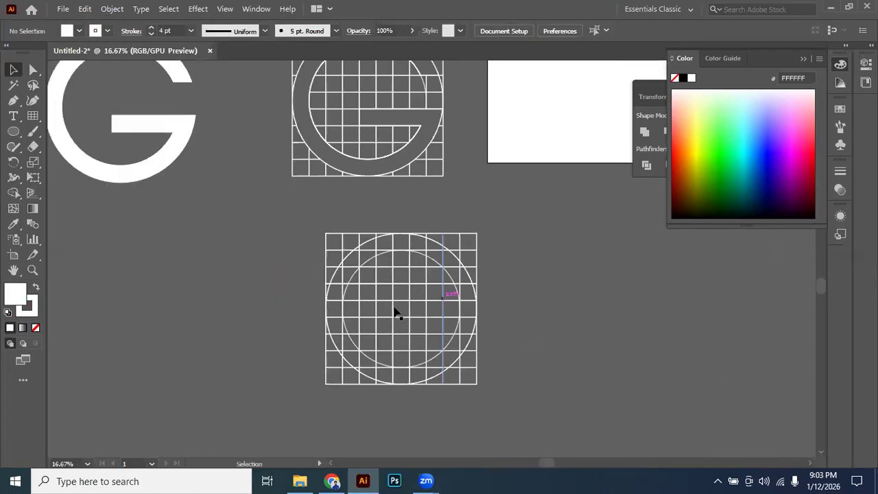
pyautogui.scroll(1, 395, 312)
pyautogui.moveTo(578, 408); pyautogui.dragTo(578, 409)
pyautogui.scroll(1, 434, 279)
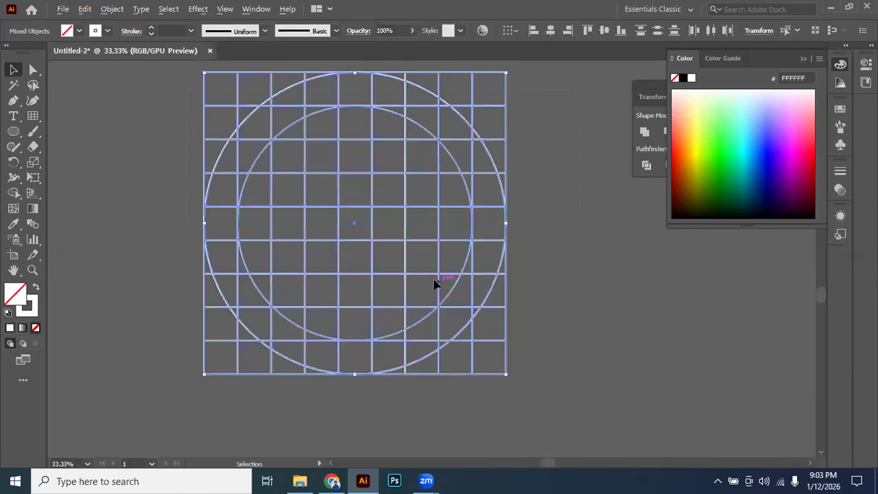
pyautogui.moveTo(345, 277); pyautogui.dragTo(355, 320)
pyautogui.click(14, 194)
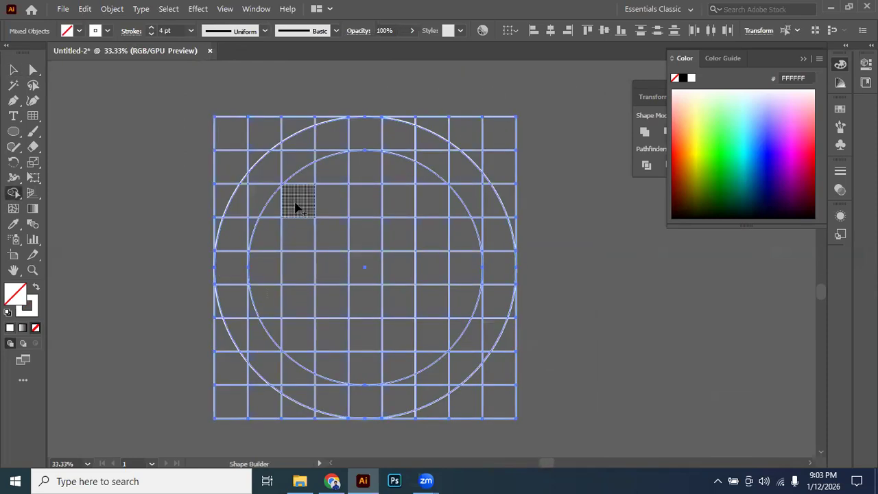
# Try to merge the left ring segments and the adjoining third-column cells without a fill.
pyautogui.moveTo(302, 190)
pyautogui.mouseDown()
pyautogui.moveTo(302, 149)
pyautogui.moveTo(251, 208)
pyautogui.moveTo(237, 252)
pyautogui.moveTo(237, 304)
pyautogui.moveTo(292, 392)
pyautogui.moveTo(295, 337)
pyautogui.mouseUp()
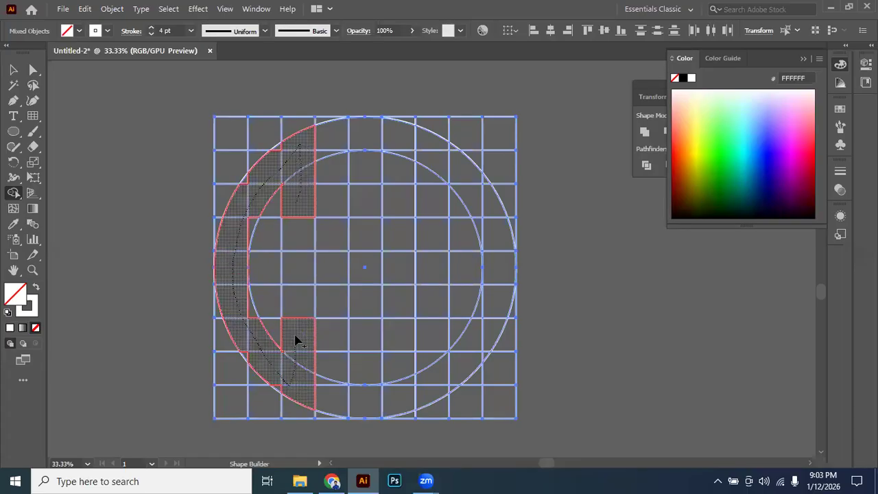
pyautogui.moveTo(295, 374); pyautogui.dragTo(297, 371)
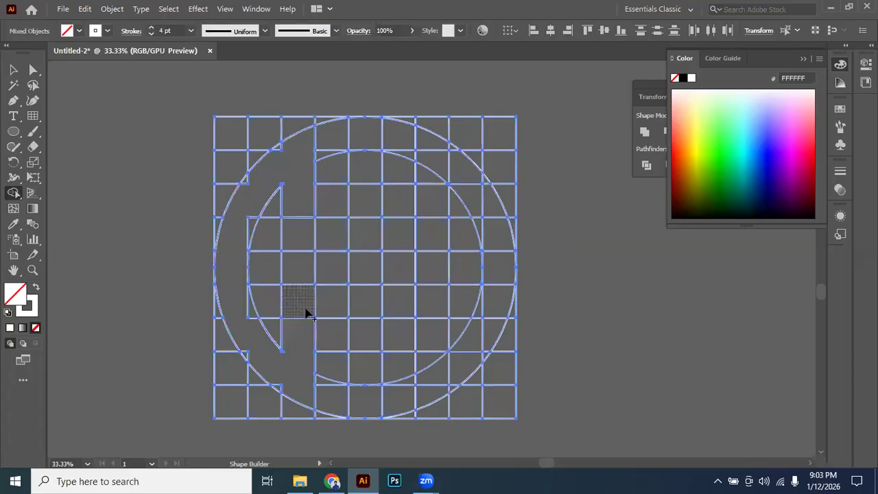
pyautogui.hotkey('ctrl', 'z')
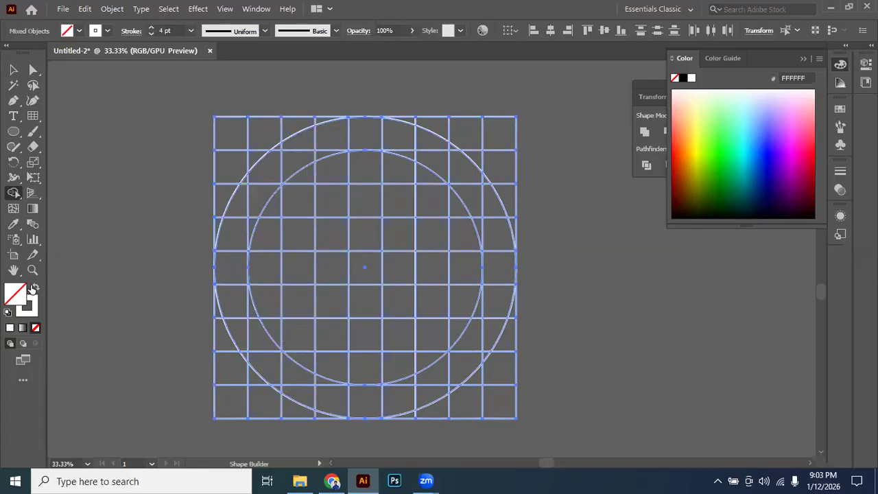
# Swap to a white fill without stroke and merge the left ring segments with the inner third-column cells.
pyautogui.click(33, 288)
pyautogui.moveTo(294, 204)
pyautogui.mouseDown()
pyautogui.moveTo(299, 140)
pyautogui.moveTo(234, 243)
pyautogui.moveTo(234, 313)
pyautogui.moveTo(302, 400)
pyautogui.moveTo(300, 337)
pyautogui.moveTo(295, 344)
pyautogui.mouseUp()
pyautogui.scroll(2, 288, 222)
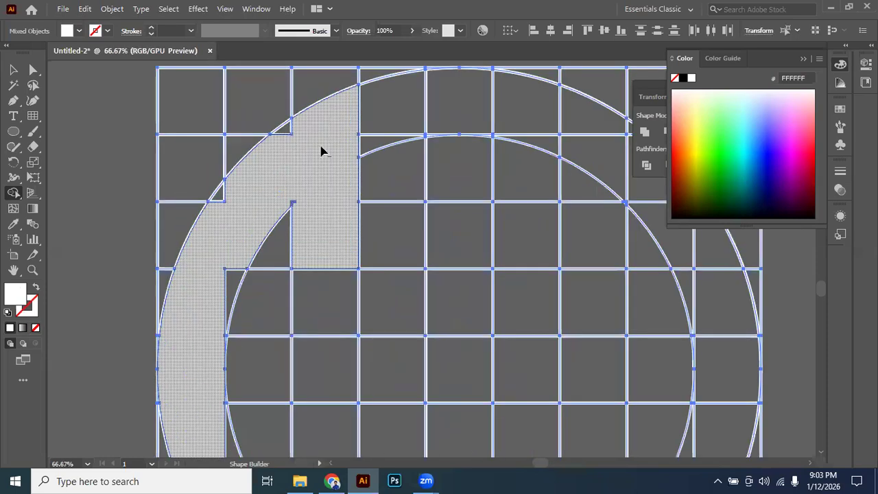
# Merge the leftover slivers along the outer and inner curved edges into the white left arc.
pyautogui.scroll(1, 321, 151)
pyautogui.moveTo(219, 177); pyautogui.dragTo(165, 234)
pyautogui.moveTo(197, 341); pyautogui.dragTo(165, 369)
pyautogui.press('space')
pyautogui.moveTo(164, 405); pyautogui.dragTo(339, 146)
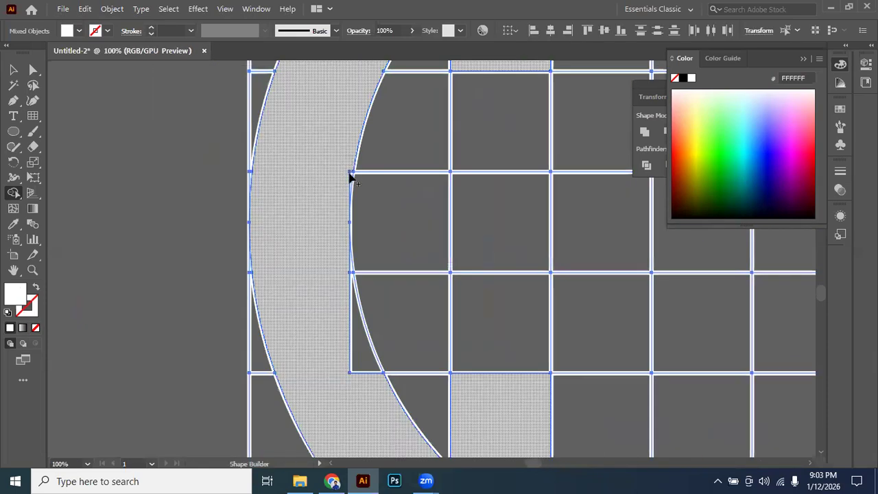
pyautogui.click(350, 177)
pyautogui.scroll(3, 350, 177)
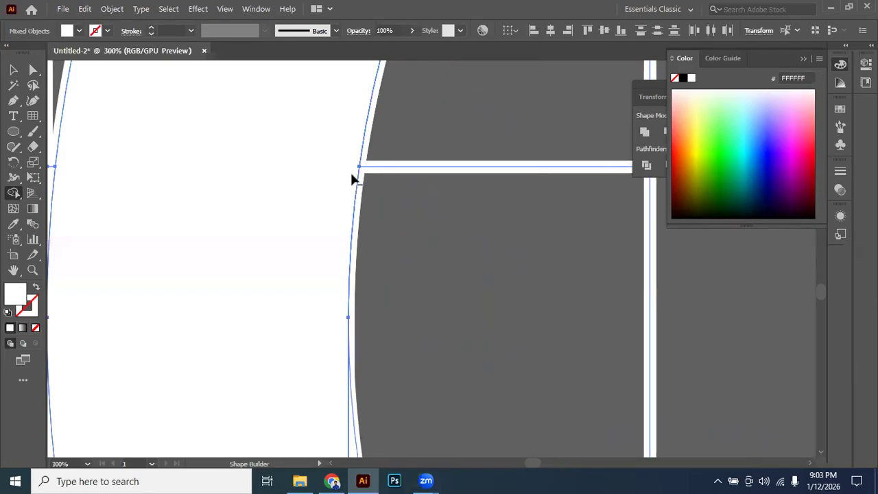
pyautogui.scroll(-3, 351, 174)
pyautogui.press('space')
pyautogui.moveTo(306, 333); pyautogui.dragTo(265, 208)
pyautogui.moveTo(269, 162)
pyautogui.mouseDown()
pyautogui.moveTo(315, 230)
pyautogui.moveTo(316, 250)
pyautogui.moveTo(268, 197)
pyautogui.moveTo(301, 279)
pyautogui.moveTo(249, 153)
pyautogui.mouseUp()
# Merge the remaining slivers around the lower half of the white left arc into it.
pyautogui.scroll(3, 308, 165)
pyautogui.scroll(-4, 316, 199)
pyautogui.press('space')
pyautogui.scroll(2, 279, 213)
pyautogui.press('space')
pyautogui.moveTo(353, 241); pyautogui.dragTo(381, 225)
pyautogui.press('space')
pyautogui.moveTo(402, 132); pyautogui.dragTo(384, 205)
pyautogui.moveTo(334, 181); pyautogui.dragTo(357, 174)
pyautogui.moveTo(369, 171); pyautogui.dragTo(376, 230)
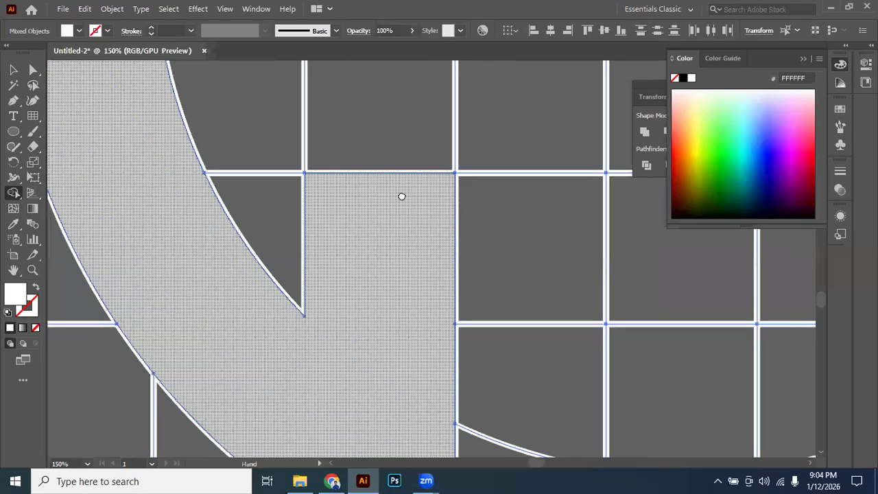
# Merge the tiny leftover piece at the upper inner tip of the left arc into the white shape.
pyautogui.moveTo(356, 138); pyautogui.dragTo(369, 191)
pyautogui.scroll(-2, 362, 171)
pyautogui.moveTo(376, 153); pyautogui.dragTo(360, 348)
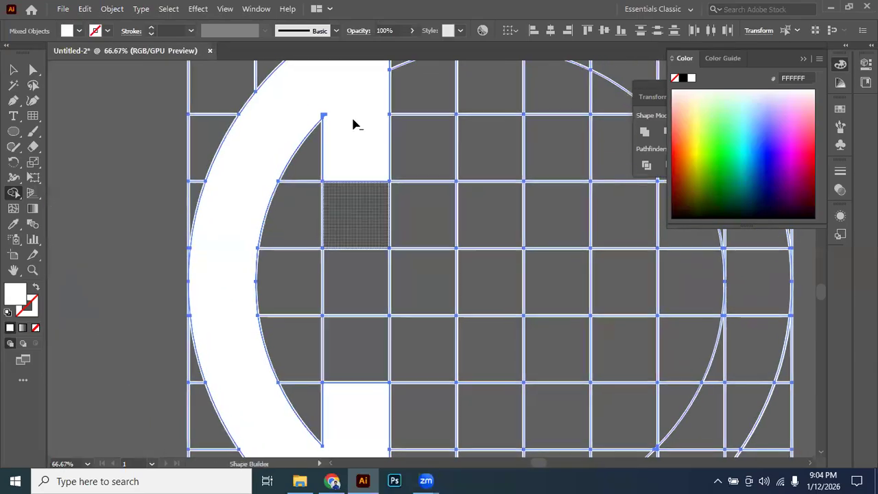
pyautogui.scroll(4, 352, 116)
pyautogui.moveTo(208, 166); pyautogui.dragTo(256, 174)
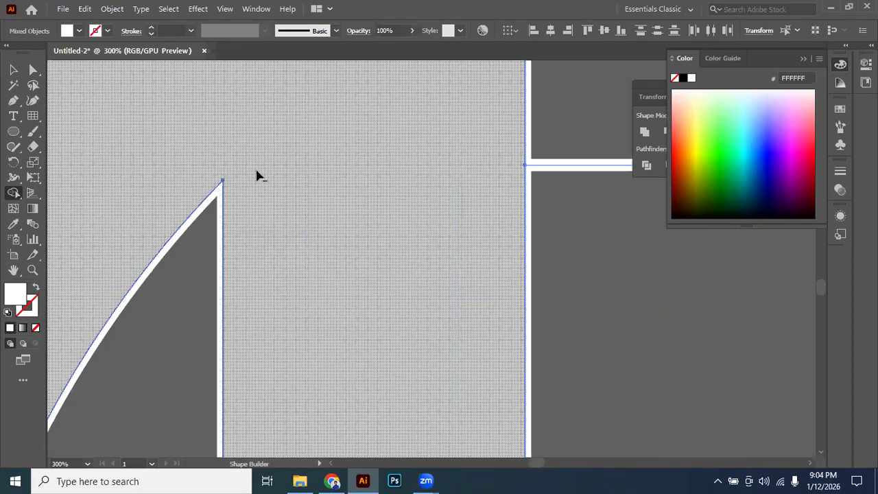
pyautogui.scroll(-6, 295, 180)
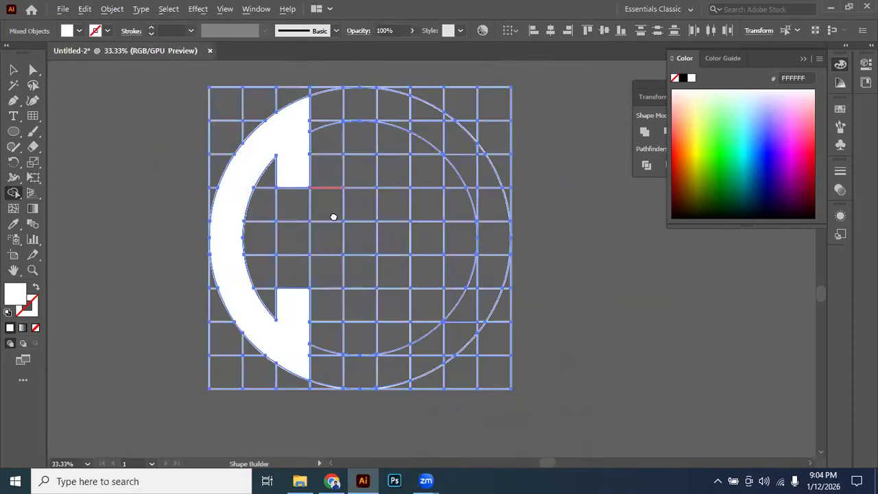
pyautogui.moveTo(333, 217); pyautogui.dragTo(314, 199)
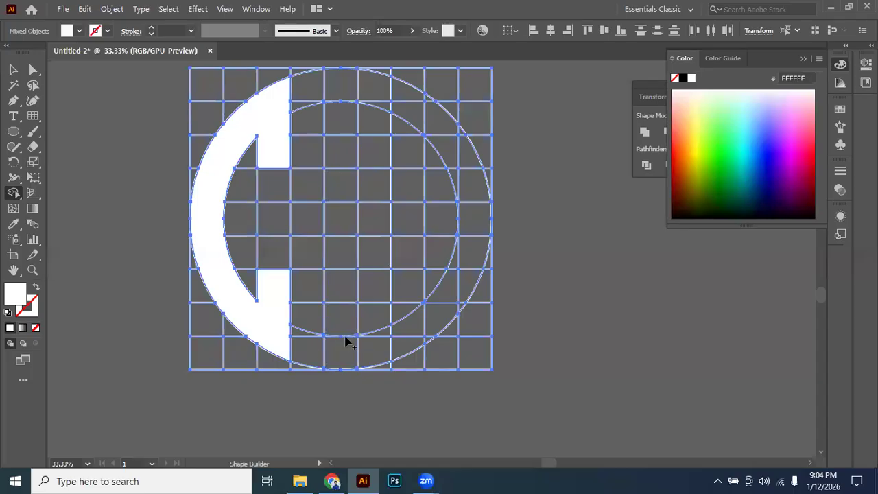
# Merge the grid's middle column within the outer circle into one white vertical bar.
pyautogui.scroll(1, 347, 253)
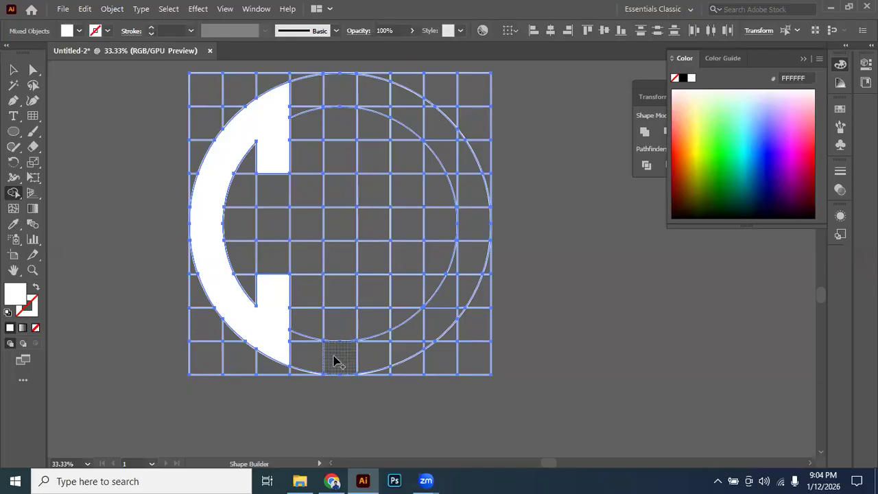
pyautogui.moveTo(338, 361)
pyautogui.mouseDown()
pyautogui.moveTo(330, 171)
pyautogui.moveTo(339, 94)
pyautogui.mouseUp()
pyautogui.press('space')
pyautogui.moveTo(388, 265); pyautogui.dragTo(361, 281)
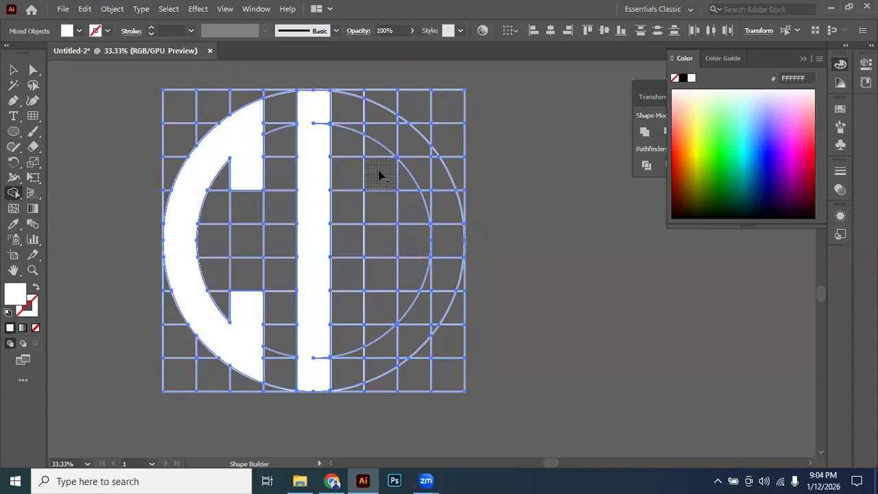
# Merge the right ring segments with the inner seventh-column cells into a white arc mirroring the left one.
pyautogui.moveTo(381, 176)
pyautogui.mouseDown()
pyautogui.moveTo(379, 115)
pyautogui.moveTo(407, 130)
pyautogui.moveTo(441, 192)
pyautogui.moveTo(448, 235)
pyautogui.moveTo(448, 279)
pyautogui.moveTo(432, 313)
pyautogui.moveTo(378, 363)
pyautogui.moveTo(375, 338)
pyautogui.mouseUp()
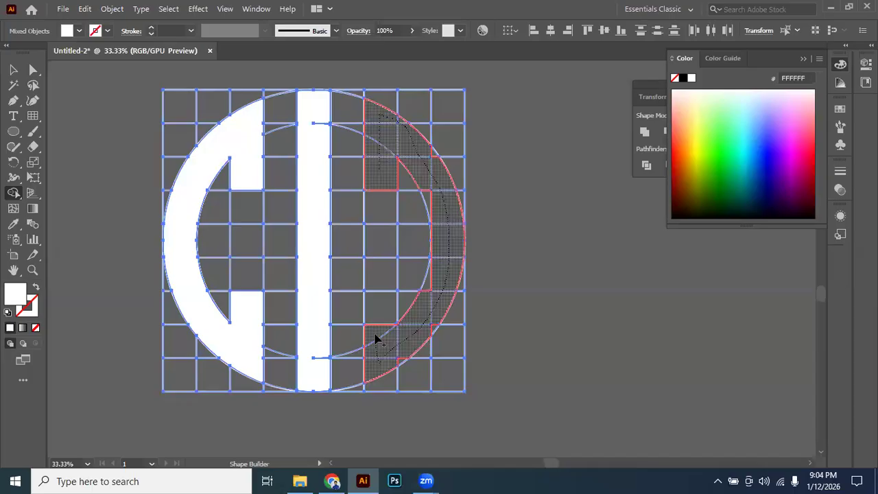
pyautogui.moveTo(376, 339)
pyautogui.mouseDown()
pyautogui.moveTo(379, 308)
pyautogui.moveTo(384, 319)
pyautogui.mouseUp()
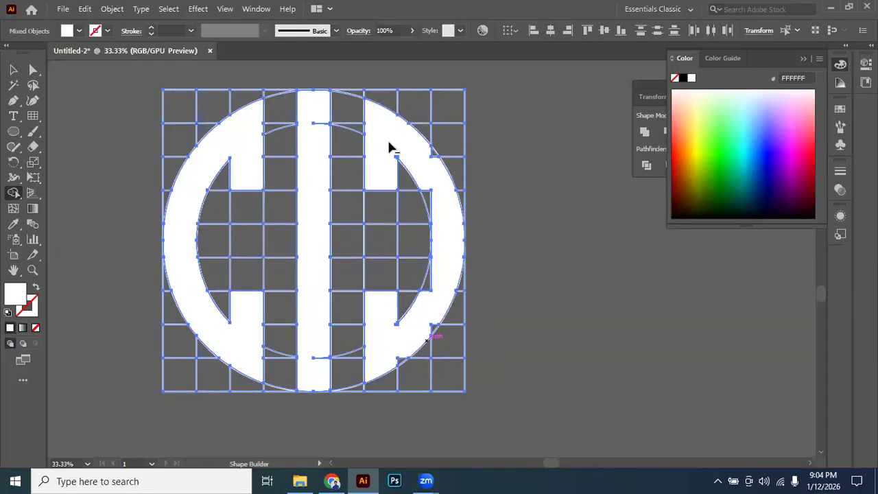
# Merge the leftover slivers along the upper curved edges and inner tip into the white right arc.
pyautogui.scroll(2, 402, 142)
pyautogui.moveTo(437, 158)
pyautogui.mouseDown()
pyautogui.moveTo(458, 174)
pyautogui.moveTo(449, 205)
pyautogui.mouseUp()
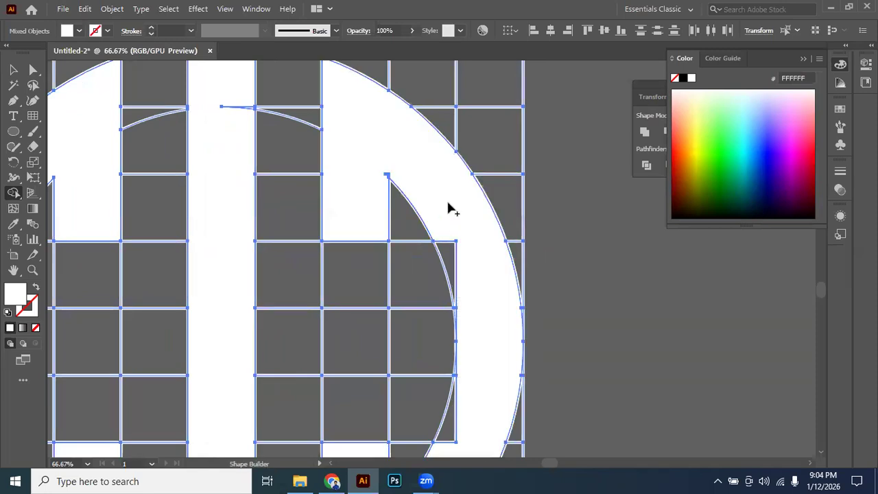
pyautogui.moveTo(464, 341); pyautogui.dragTo(454, 328)
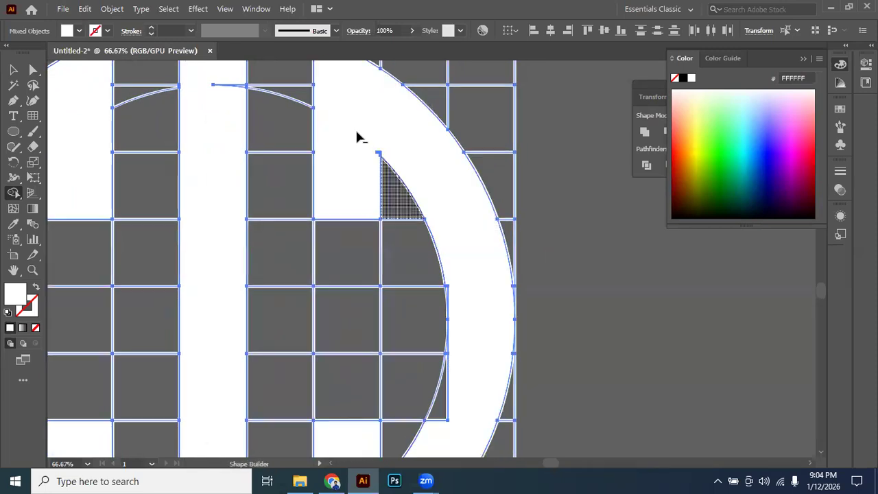
pyautogui.scroll(3, 355, 128)
pyautogui.moveTo(421, 197)
pyautogui.mouseDown()
pyautogui.moveTo(439, 191)
pyautogui.moveTo(415, 178)
pyautogui.mouseUp()
pyautogui.scroll(-4, 439, 188)
pyautogui.scroll(4, 335, 148)
pyautogui.moveTo(514, 137); pyautogui.dragTo(329, 284)
pyautogui.moveTo(400, 363); pyautogui.dragTo(350, 227)
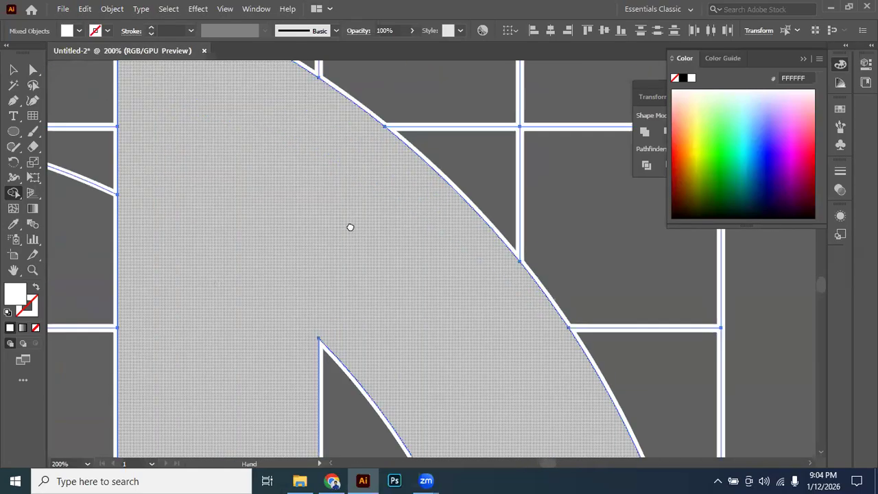
# Merge the remaining slivers along the middle and lower curved edges into the white right arc.
pyautogui.moveTo(440, 412); pyautogui.dragTo(343, 171)
pyautogui.moveTo(341, 257); pyautogui.dragTo(341, 125)
pyautogui.moveTo(266, 102); pyautogui.dragTo(246, 130)
pyautogui.moveTo(282, 240); pyautogui.dragTo(293, 142)
pyautogui.moveTo(292, 277); pyautogui.dragTo(304, 164)
pyautogui.moveTo(338, 250); pyautogui.dragTo(339, 157)
pyautogui.moveTo(276, 161)
pyautogui.mouseDown()
pyautogui.moveTo(260, 218)
pyautogui.moveTo(304, 354)
pyautogui.mouseUp()
pyautogui.moveTo(306, 127); pyautogui.dragTo(276, 167)
pyautogui.moveTo(364, 306); pyautogui.dragTo(446, 130)
pyautogui.moveTo(377, 353)
pyautogui.mouseDown()
pyautogui.moveTo(426, 265)
pyautogui.moveTo(428, 220)
pyautogui.mouseUp()
pyautogui.moveTo(426, 213); pyautogui.dragTo(410, 279)
pyautogui.moveTo(306, 298); pyautogui.dragTo(402, 208)
pyautogui.moveTo(349, 162); pyautogui.dragTo(295, 162)
pyautogui.moveTo(361, 344); pyautogui.dragTo(335, 379)
pyautogui.moveTo(300, 380); pyautogui.dragTo(457, 243)
pyautogui.scroll(-3, 396, 247)
pyautogui.moveTo(406, 183); pyautogui.dragTo(405, 284)
pyautogui.scroll(-4, 398, 263)
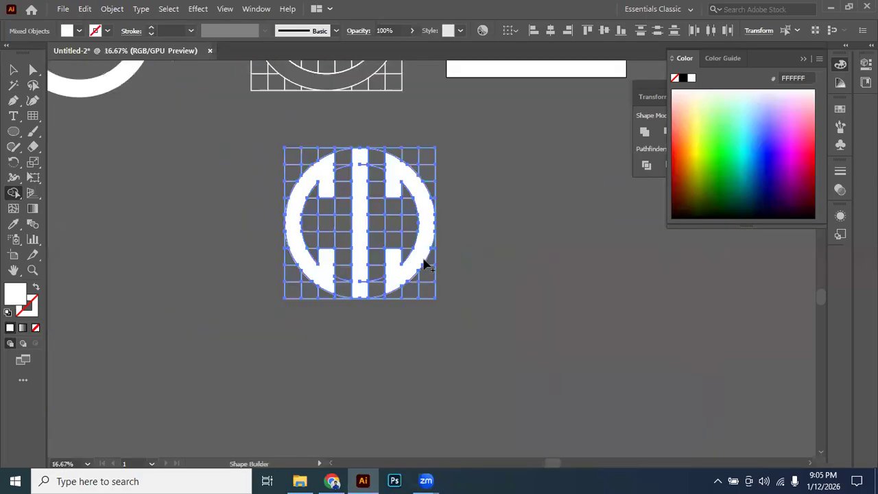
# Select all artwork and merge the stray inner-circle segment near the top into the white centre bar.
pyautogui.click(13, 69)
pyautogui.click(110, 133)
pyautogui.click(363, 167)
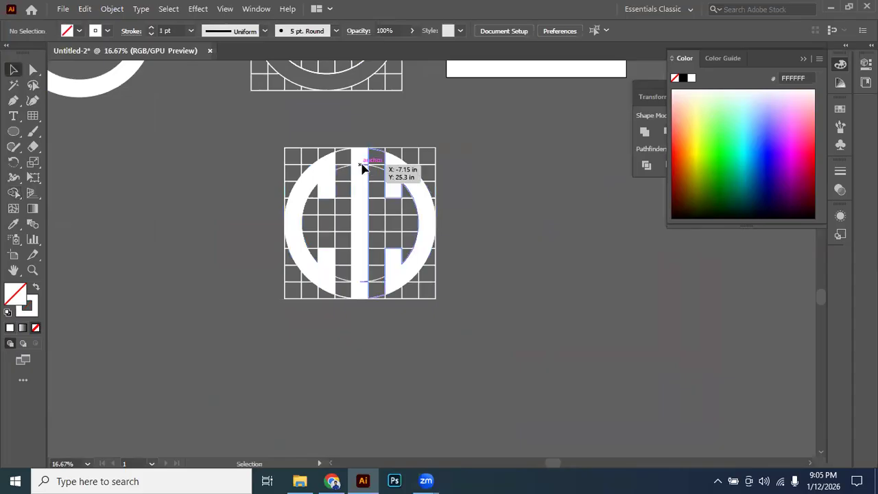
pyautogui.scroll(4, 368, 202)
pyautogui.scroll(-3, 370, 147)
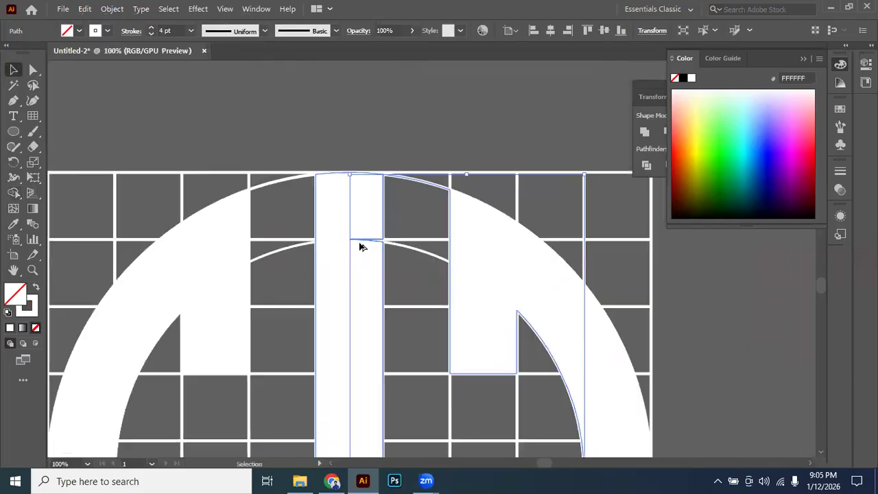
pyautogui.hotkey('ctrl', 'a')
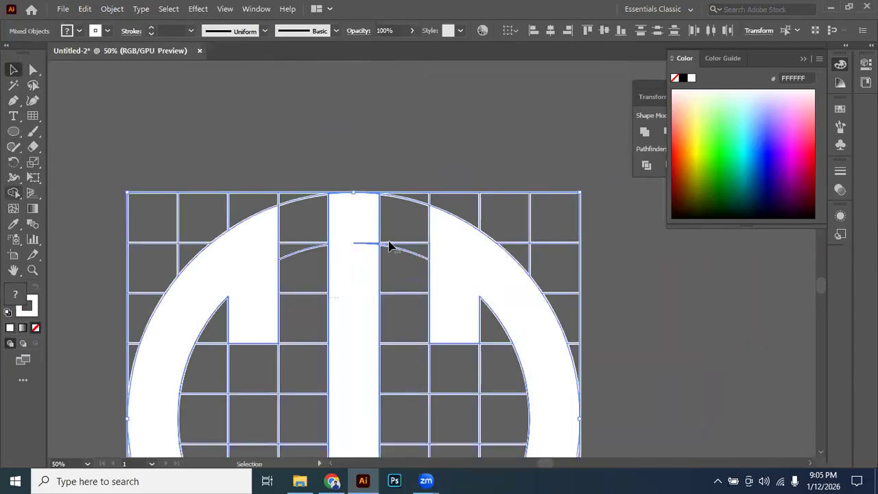
pyautogui.hotkey('shift', 'm')
pyautogui.scroll(4, 388, 246)
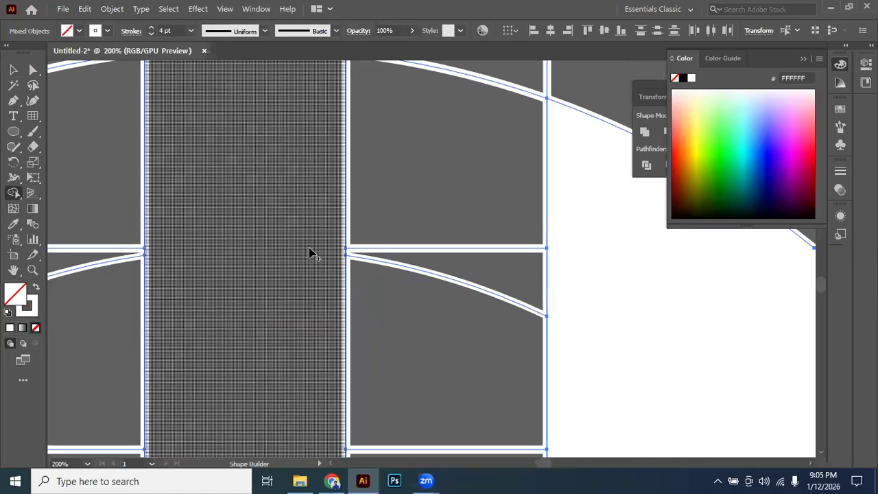
pyautogui.scroll(-2, 308, 254)
pyautogui.click(35, 288)
pyautogui.moveTo(292, 226); pyautogui.dragTo(314, 269)
# Merge the leftover pieces at the lower end of the centre bar into the white shape.
pyautogui.moveTo(290, 322); pyautogui.dragTo(274, 139)
pyautogui.moveTo(264, 323); pyautogui.dragTo(270, 142)
pyautogui.moveTo(267, 345)
pyautogui.mouseDown()
pyautogui.moveTo(267, 148)
pyautogui.moveTo(276, 139)
pyautogui.moveTo(304, 202)
pyautogui.moveTo(291, 294)
pyautogui.mouseUp()
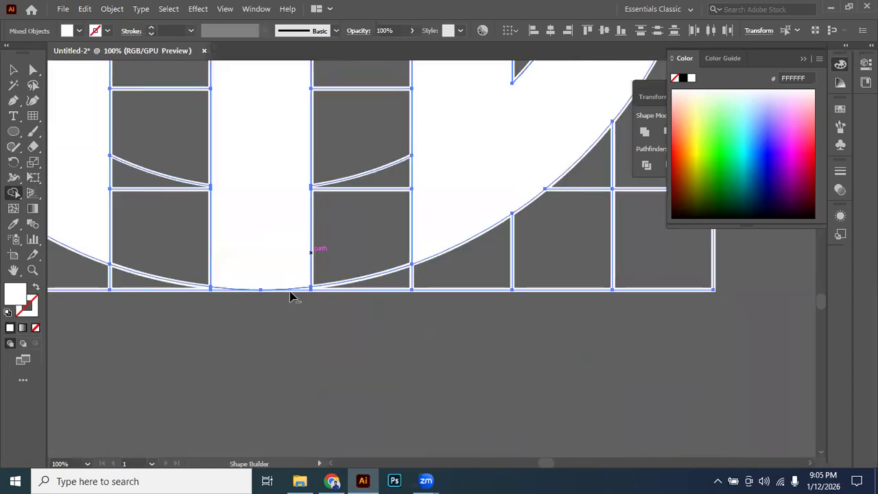
pyautogui.scroll(-1, 291, 294)
pyautogui.scroll(6, 306, 165)
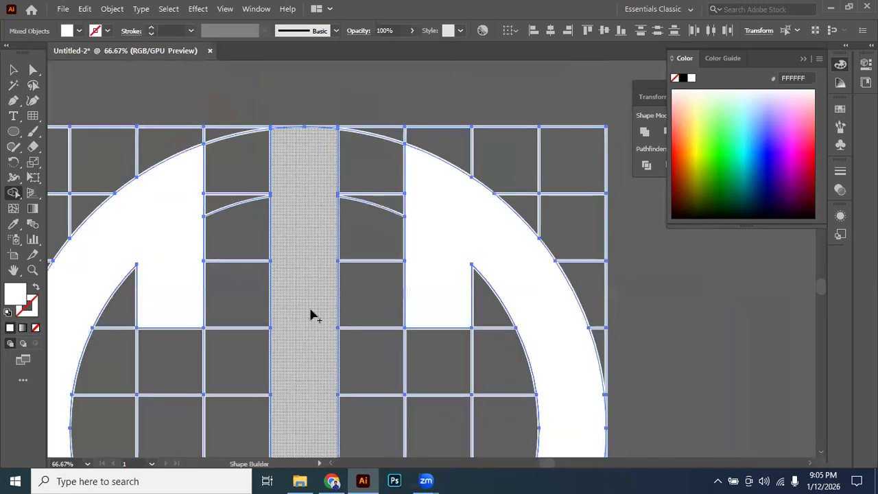
pyautogui.scroll(-2, 306, 245)
pyautogui.moveTo(311, 254); pyautogui.dragTo(287, 174)
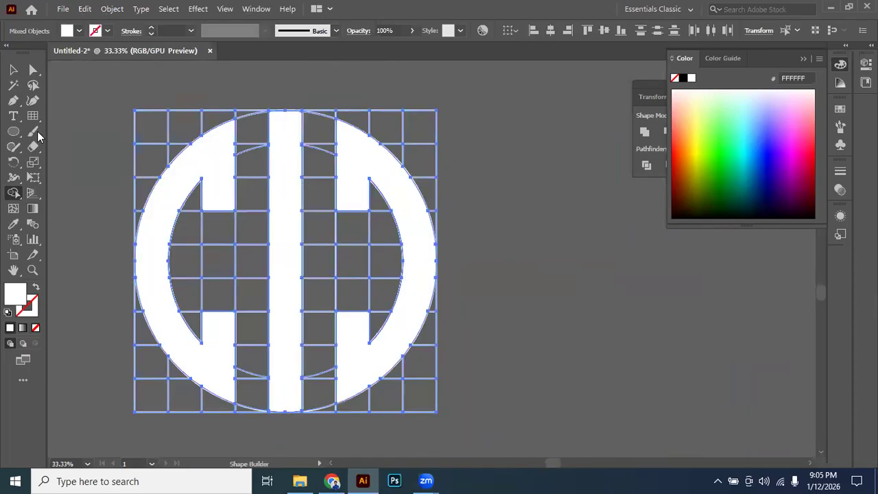
# Select the two white side arcs and the centre bar and move them together out of the grid to the empty area beside it.
pyautogui.click(13, 70)
pyautogui.click(93, 113)
pyautogui.scroll(-1, 302, 200)
pyautogui.click(291, 199)
pyautogui.keyDown('shift'); pyautogui.click(254, 170); pyautogui.keyUp('shift')
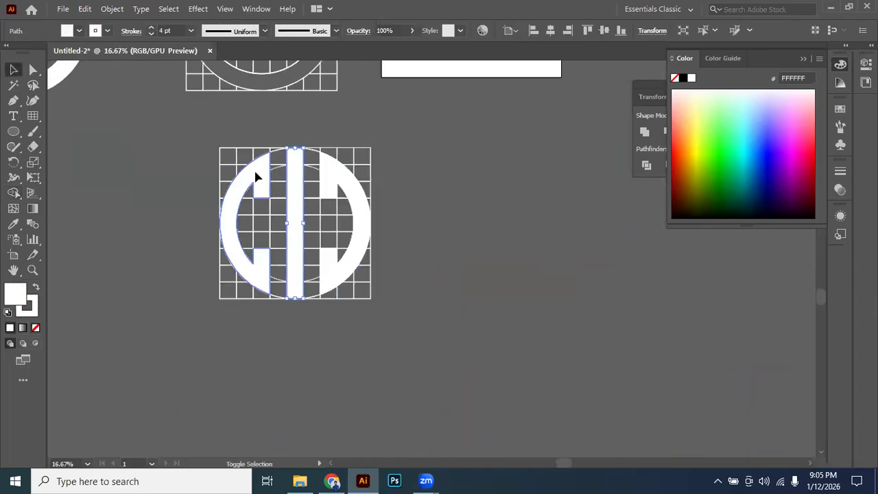
pyautogui.keyDown('shift'); pyautogui.click(322, 190); pyautogui.keyUp('shift')
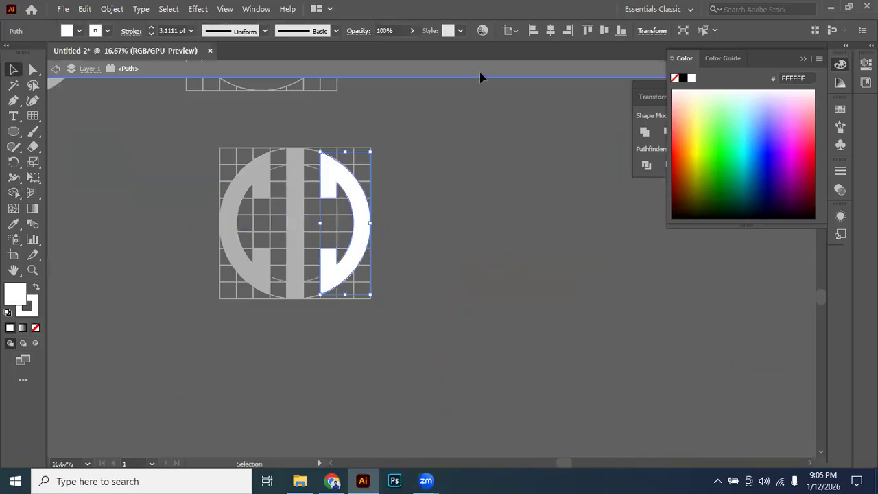
pyautogui.click(481, 73)
pyautogui.keyDown('shift'); pyautogui.click(297, 176); pyautogui.keyUp('shift')
pyautogui.keyDown('shift'); pyautogui.click(244, 182); pyautogui.keyUp('shift')
pyautogui.moveTo(257, 174); pyautogui.dragTo(516, 194)
pyautogui.click(475, 396)
# Delete the two leftover construction grids, the one for the G and the one for the circular mark.
pyautogui.moveTo(672, 306); pyautogui.dragTo(528, 328)
pyautogui.scroll(-2, 503, 300)
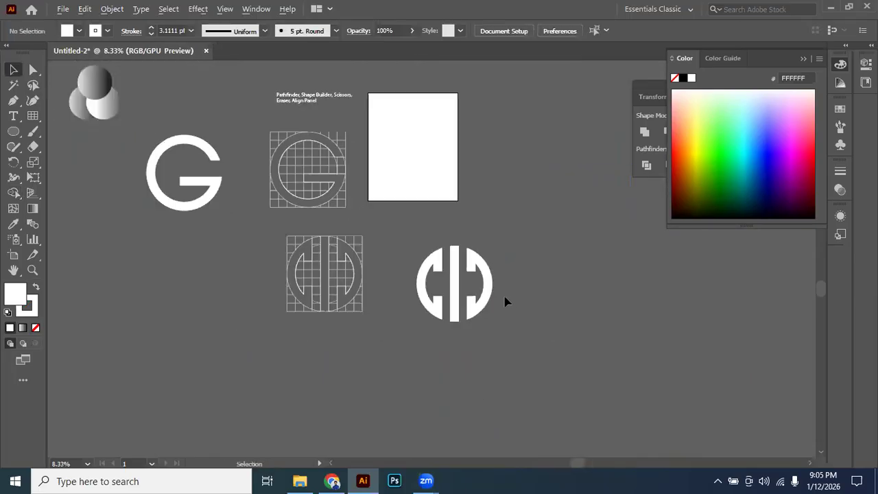
pyautogui.scroll(1, 514, 300)
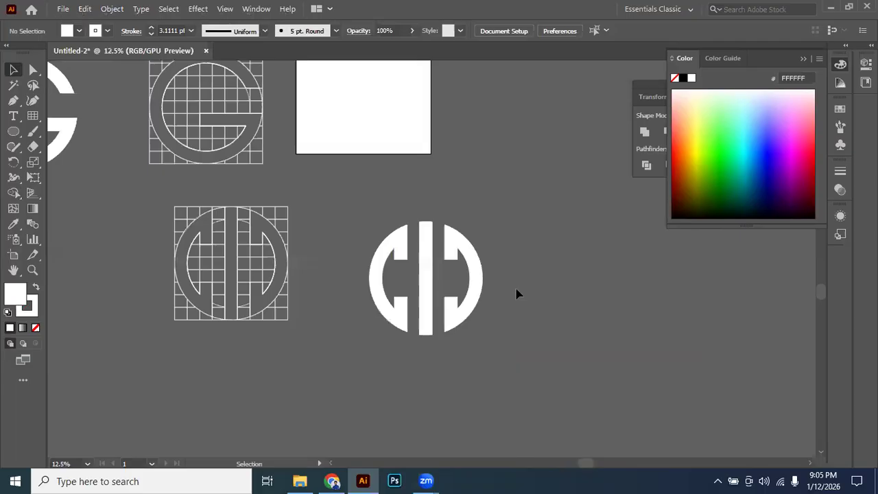
pyautogui.scroll(3, 450, 296)
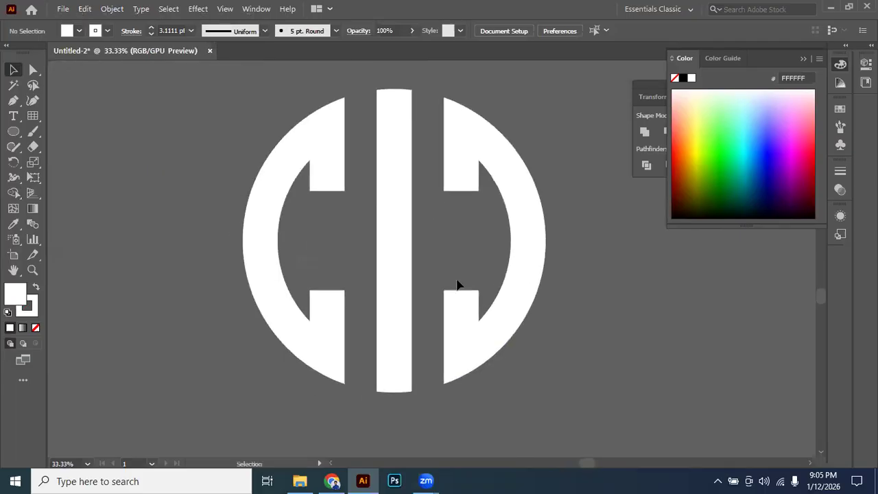
pyautogui.scroll(-3, 458, 284)
pyautogui.moveTo(440, 295); pyautogui.dragTo(380, 307)
pyautogui.moveTo(133, 334); pyautogui.dragTo(282, 349)
pyautogui.moveTo(309, 282); pyautogui.dragTo(317, 350)
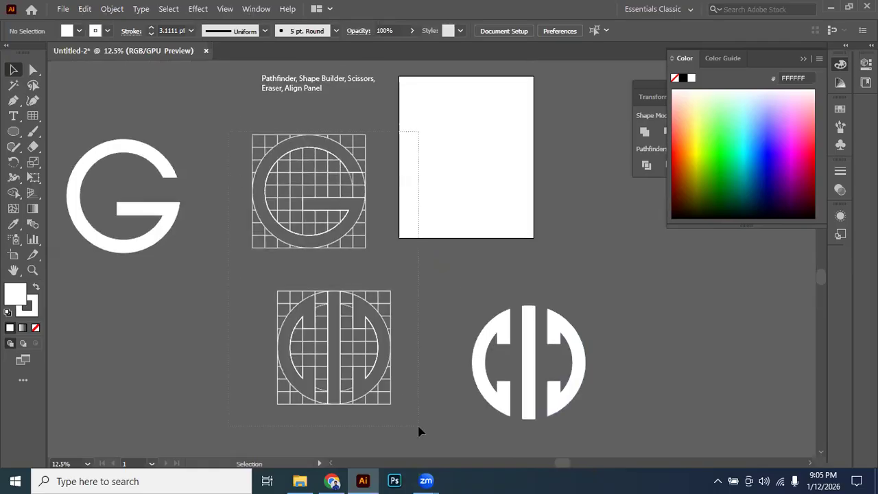
pyautogui.moveTo(419, 427); pyautogui.dragTo(418, 427)
pyautogui.moveTo(315, 387); pyautogui.dragTo(353, 384)
pyautogui.press('Delete')
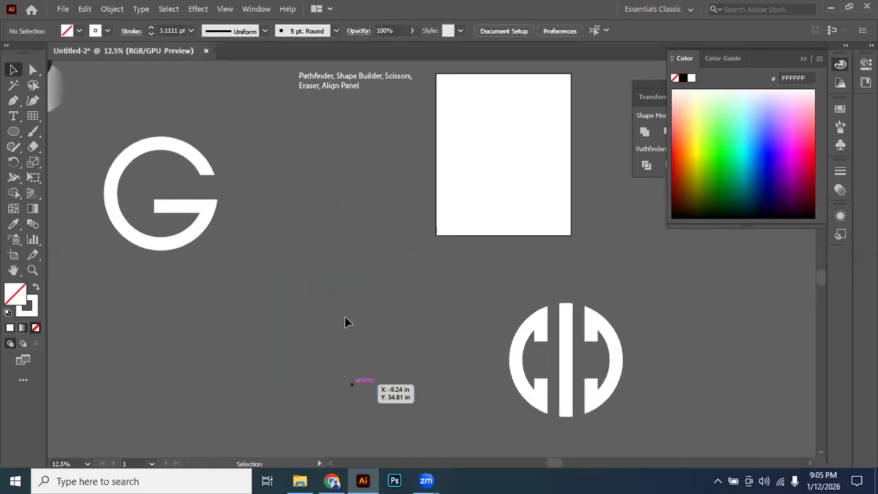
# Draw an unfilled, outlined rectangle in the empty area beside the circular mark and rotate it counterclockwise by about 45 degrees.
pyautogui.scroll(-3, 281, 275)
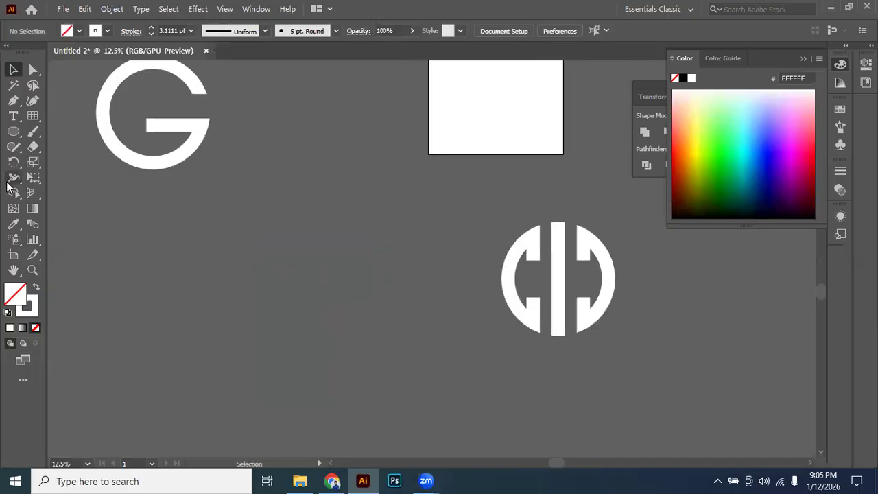
pyautogui.moveTo(13, 131); pyautogui.dragTo(115, 162)
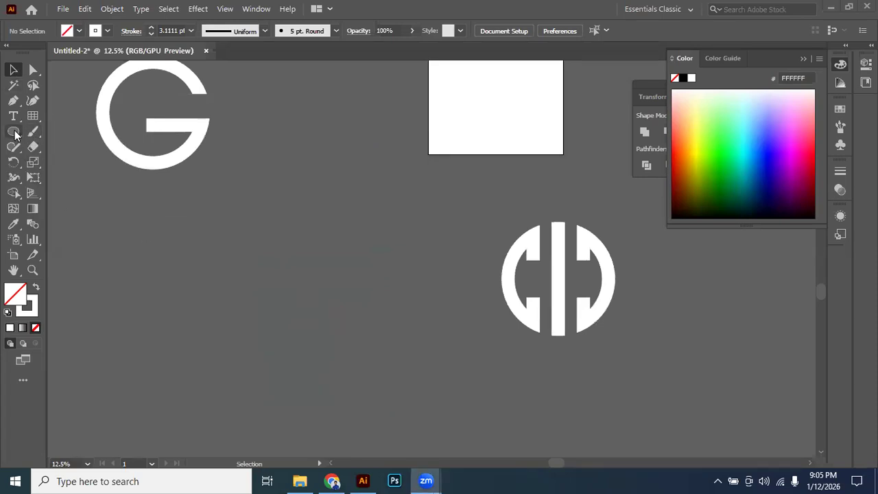
pyautogui.press('space')
pyautogui.moveTo(226, 218); pyautogui.dragTo(230, 217)
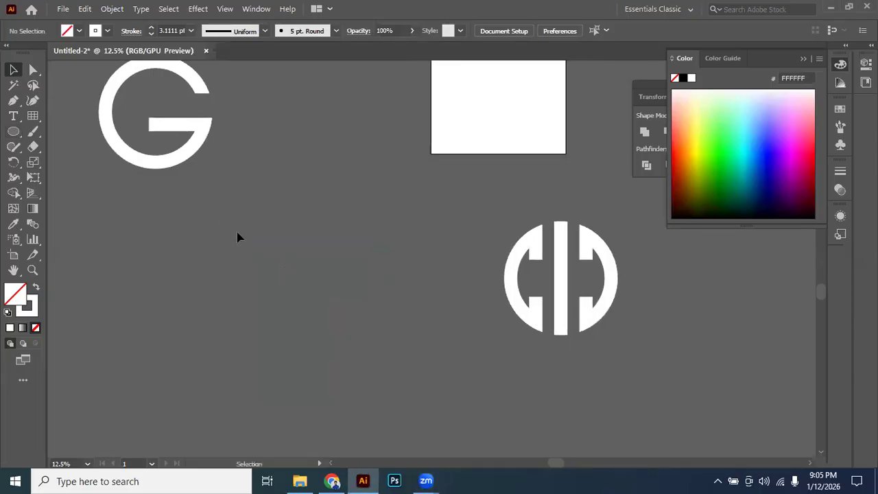
pyautogui.click(13, 131)
pyautogui.click(76, 131)
pyautogui.moveTo(265, 221)
pyautogui.mouseDown()
pyautogui.moveTo(306, 235)
pyautogui.moveTo(366, 295)
pyautogui.moveTo(402, 277)
pyautogui.moveTo(399, 286)
pyautogui.mouseUp()
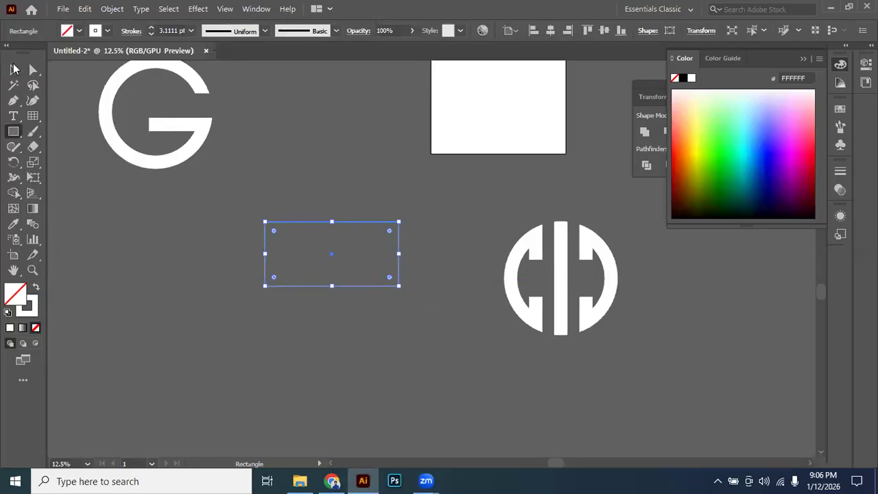
pyautogui.press('v')
pyautogui.scroll(-1, 393, 221)
pyautogui.moveTo(407, 186); pyautogui.dragTo(380, 139)
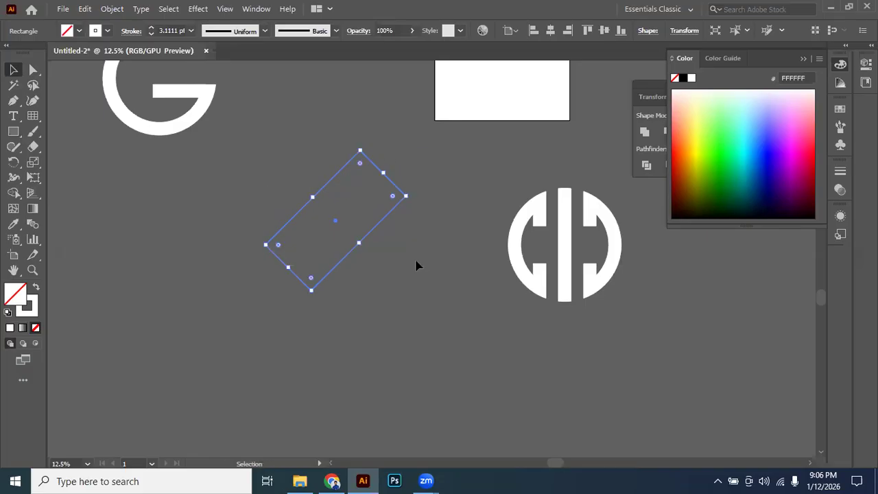
# Reflect a copy of the tilted rectangle across the vertical axis so the two rectangles cross.
pyautogui.rightClick(384, 225)
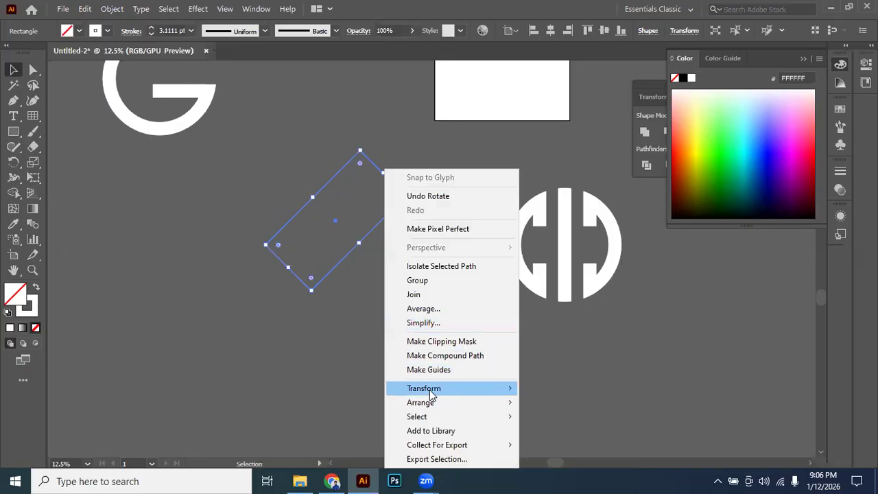
pyautogui.moveTo(471, 389)
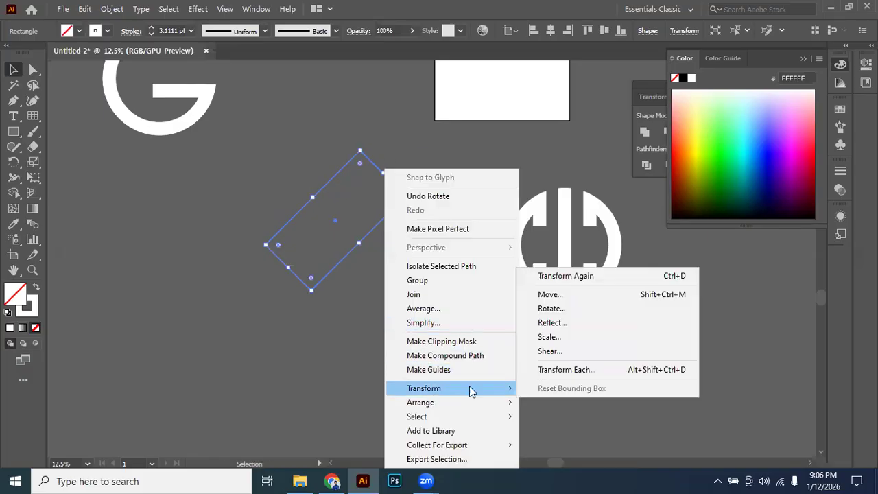
pyautogui.click(553, 323)
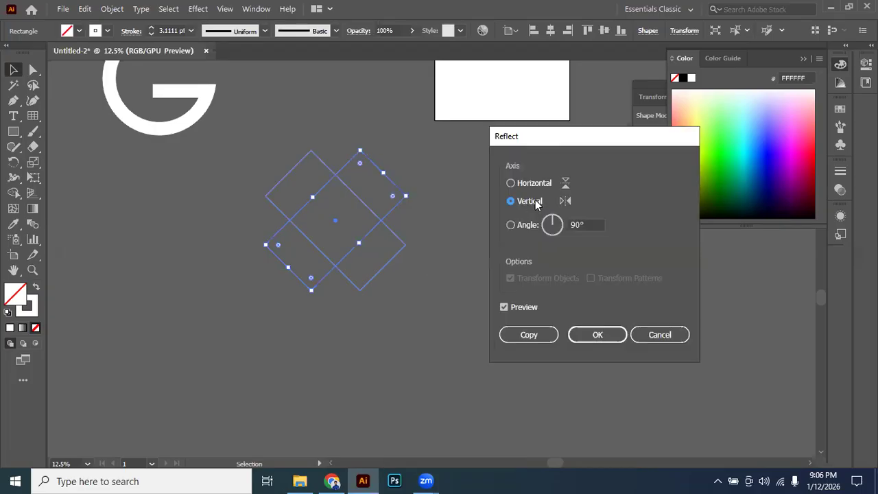
pyautogui.click(538, 339)
pyautogui.click(376, 194)
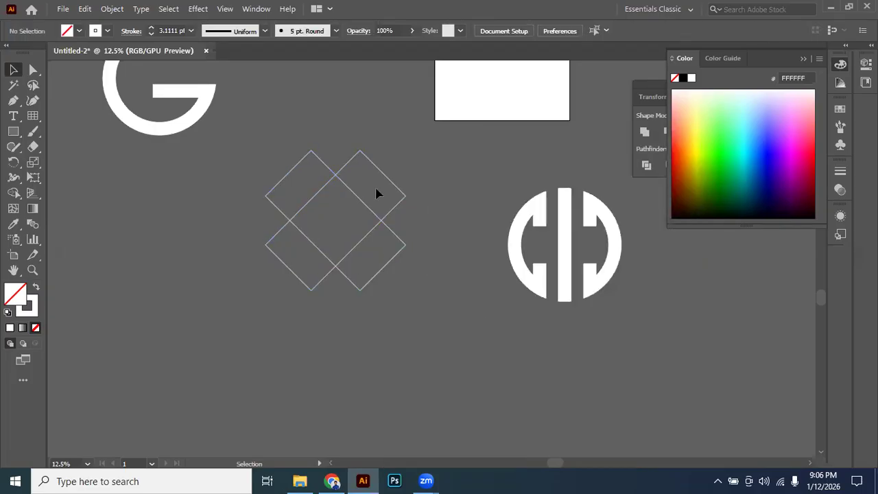
# Try to build an angular heart with Shape Builder by merging the crossed rectangles' upper and centre regions and removing the two lower ones.
pyautogui.moveTo(269, 295); pyautogui.dragTo(384, 212)
pyautogui.scroll(2, 384, 212)
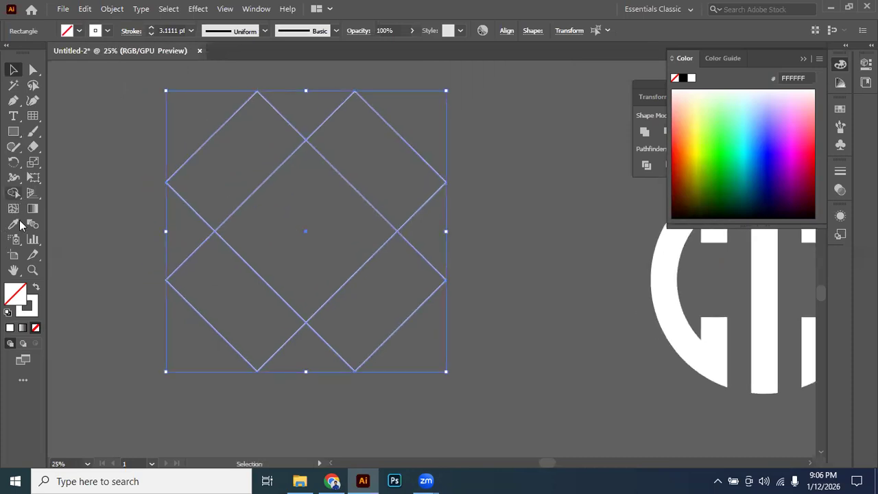
pyautogui.moveTo(272, 184); pyautogui.dragTo(359, 147)
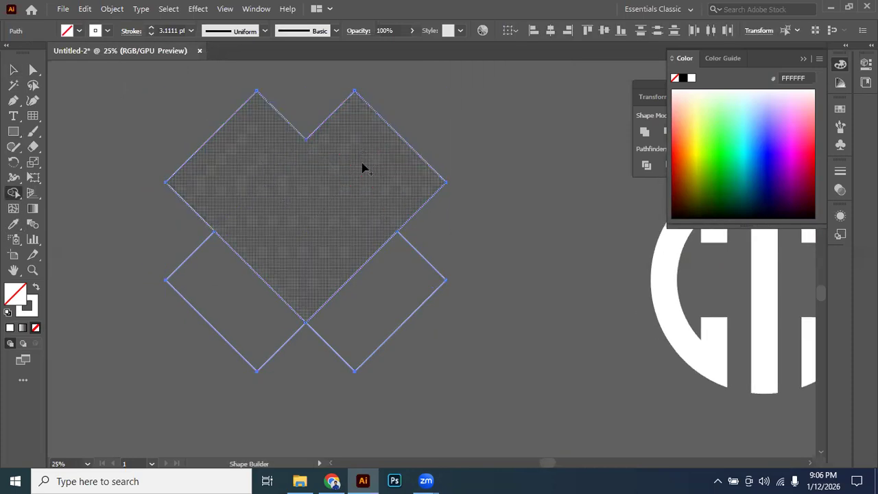
pyautogui.click(20, 68)
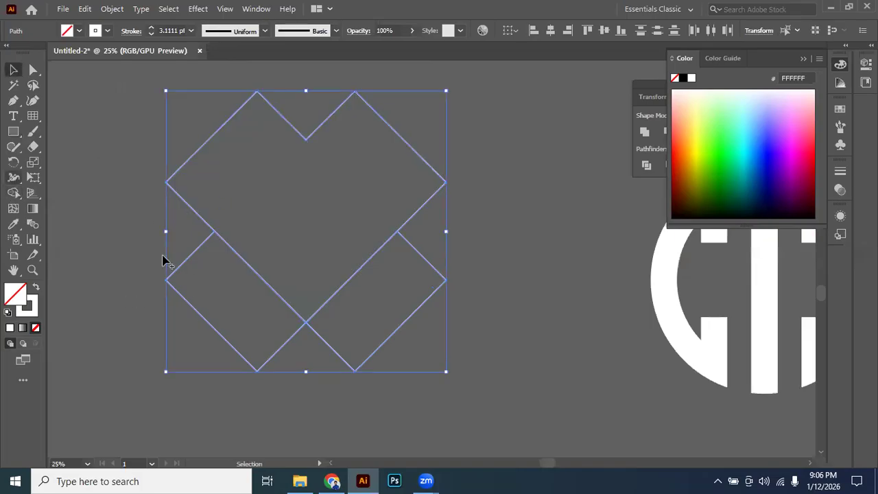
pyautogui.hotkey('shift', 'm')
pyautogui.keyDown('alt'); pyautogui.click(226, 312); pyautogui.keyUp('alt')
pyautogui.keyDown('alt'); pyautogui.click(302, 353); pyautogui.keyUp('alt')
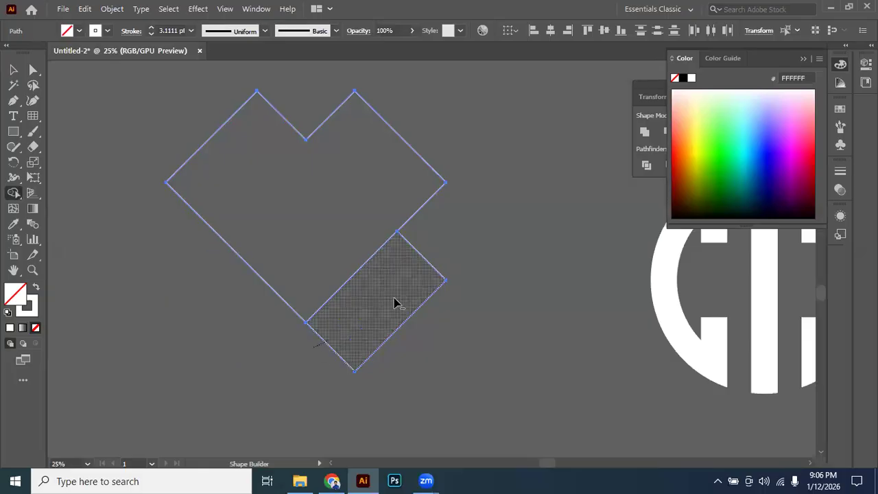
pyautogui.keyDown('alt'); pyautogui.click(395, 301); pyautogui.keyUp('alt')
pyautogui.click(13, 70)
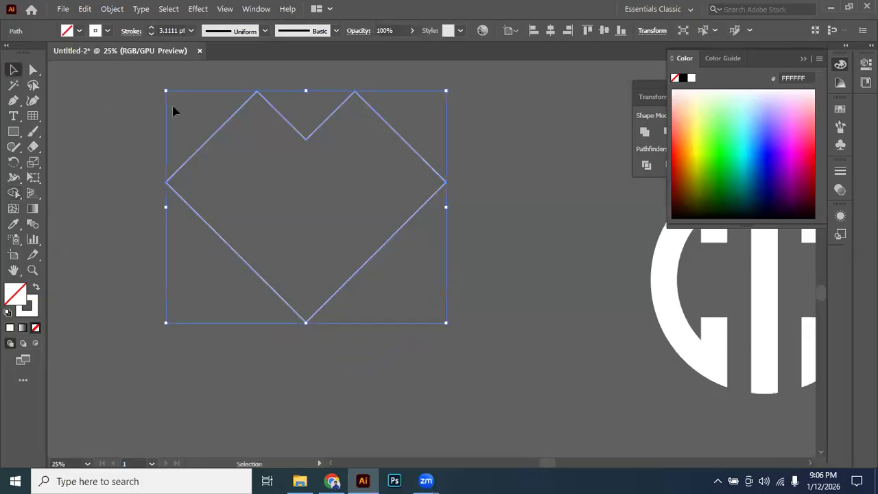
# Undo the Shape Builder edits to restore the two crossed rectangles.
pyautogui.scroll(1, 173, 112)
pyautogui.hotkey('ctrl', 'z')
pyautogui.hotkey('ctrl', 'z')
pyautogui.hotkey('ctrl', 'z')
pyautogui.hotkey('ctrl', 'z')
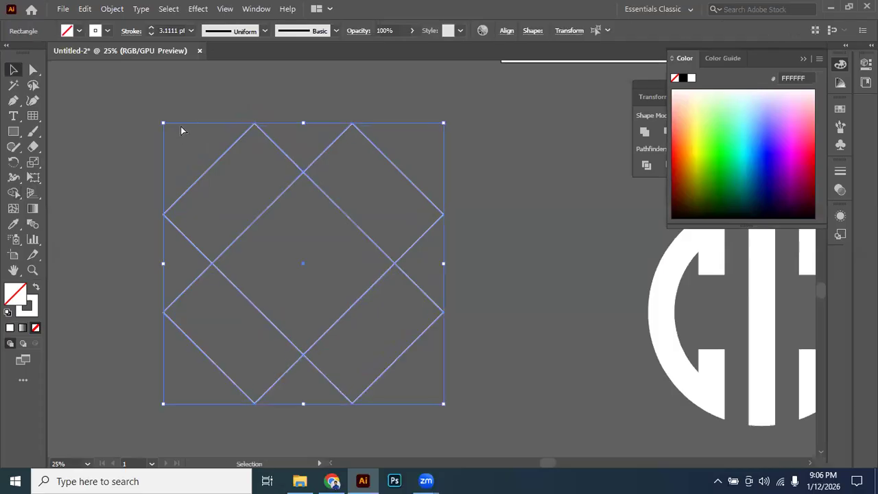
# Round all corners of both crossed rectangles to a radius of 3.5863 in, giving each fully rounded ends.
pyautogui.click(181, 128)
pyautogui.click(276, 154)
pyautogui.click(205, 117)
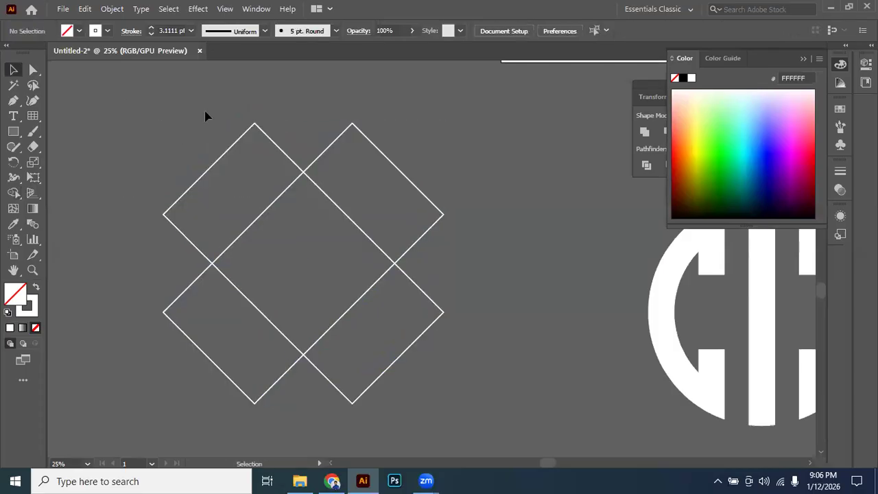
pyautogui.click(317, 160)
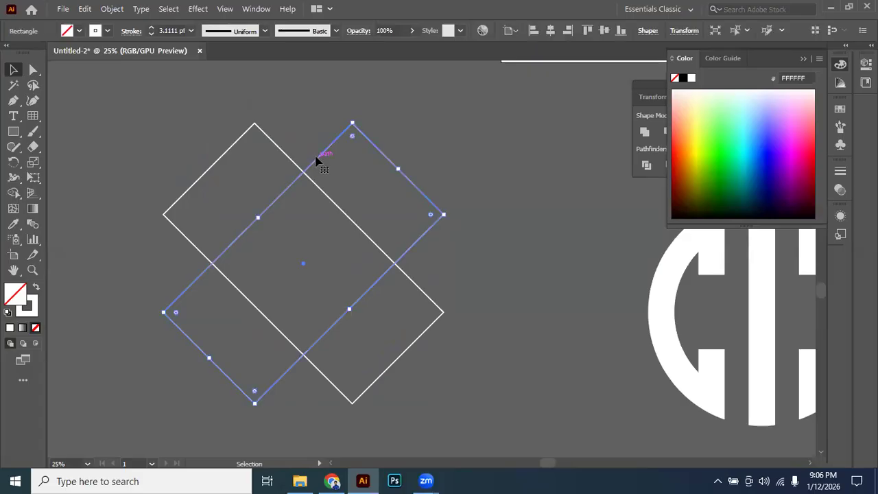
pyautogui.click(151, 116)
pyautogui.moveTo(151, 116); pyautogui.dragTo(508, 337)
pyautogui.press('a')
pyautogui.moveTo(252, 138); pyautogui.dragTo(311, 291)
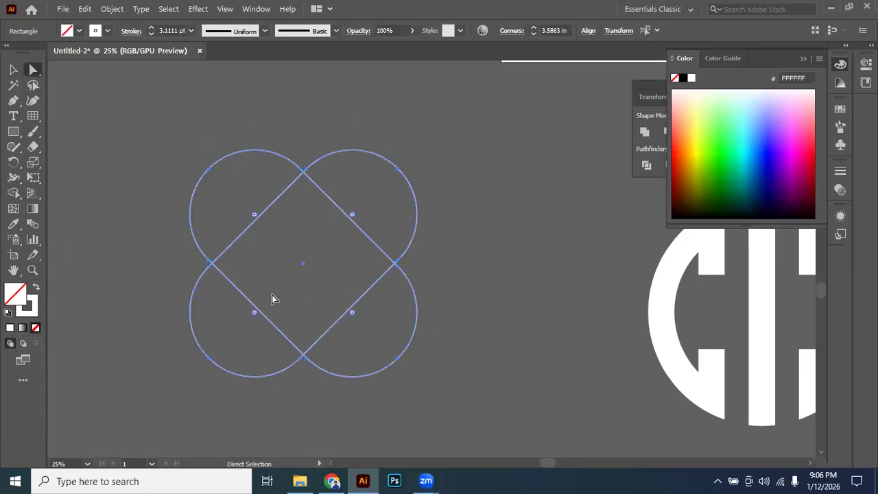
# Remove the two lower lobes with Shape Builder and merge the centre and both upper lobes into a heart.
pyautogui.click(13, 70)
pyautogui.moveTo(158, 137); pyautogui.dragTo(481, 396)
pyautogui.click(13, 193)
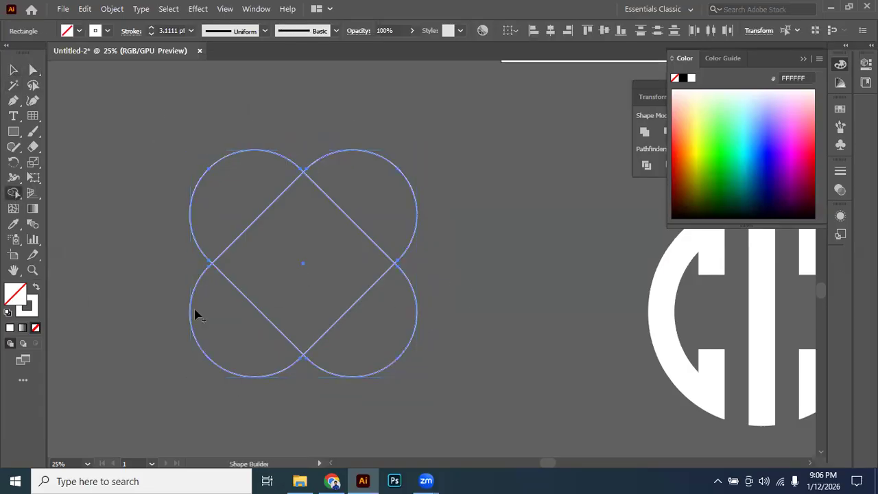
pyautogui.keyDown('alt'); pyautogui.click(246, 335); pyautogui.keyUp('alt')
pyautogui.keyDown('alt'); pyautogui.click(369, 354); pyautogui.keyUp('alt')
pyautogui.moveTo(366, 198)
pyautogui.mouseDown()
pyautogui.moveTo(254, 208)
pyautogui.moveTo(237, 188)
pyautogui.mouseUp()
# Swap the heart's fill and stroke to make it solid white without an outline.
pyautogui.click(14, 70)
pyautogui.click(37, 288)
pyautogui.click(153, 300)
pyautogui.moveTo(480, 270); pyautogui.dragTo(471, 232)
pyautogui.scroll(-3, 483, 237)
pyautogui.scroll(3, 459, 228)
pyautogui.scroll(1, 470, 231)
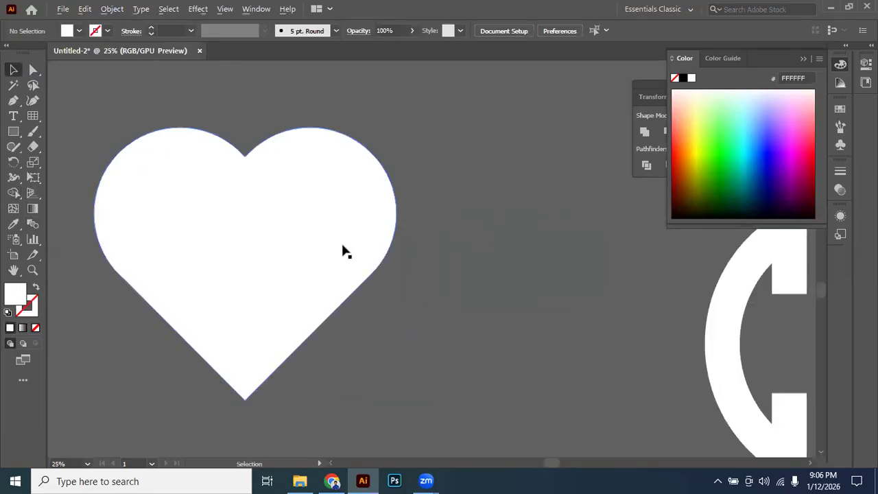
pyautogui.scroll(-2, 471, 246)
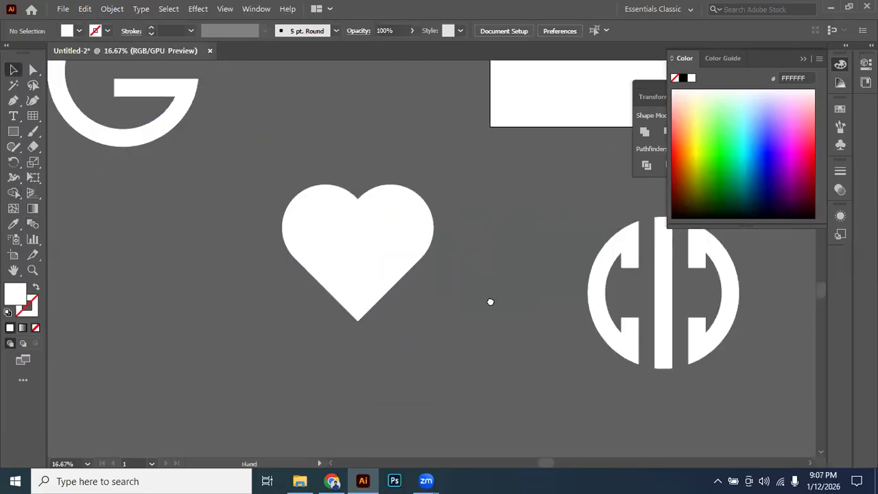
pyautogui.scroll(-2, 460, 222)
pyautogui.moveTo(453, 229); pyautogui.dragTo(314, 249)
pyautogui.scroll(-1, 353, 241)
pyautogui.click(221, 237)
pyautogui.scroll(2, 221, 238)
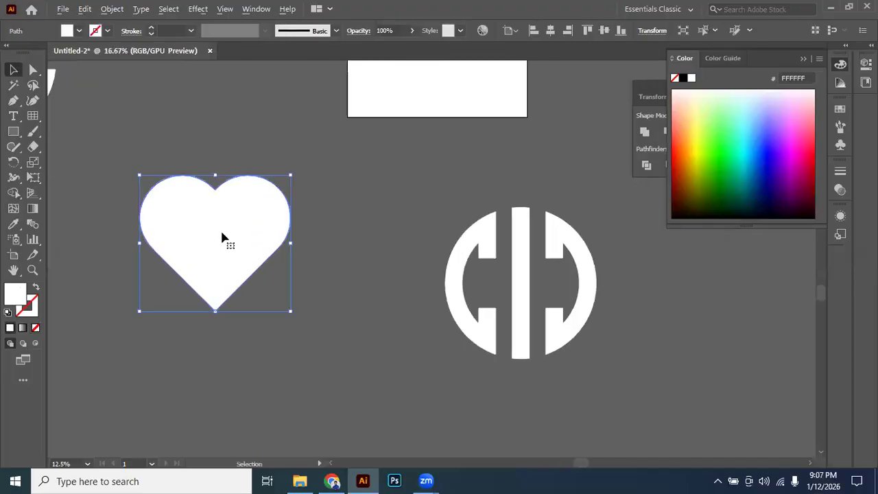
pyautogui.hscroll(-1, 329, 230)
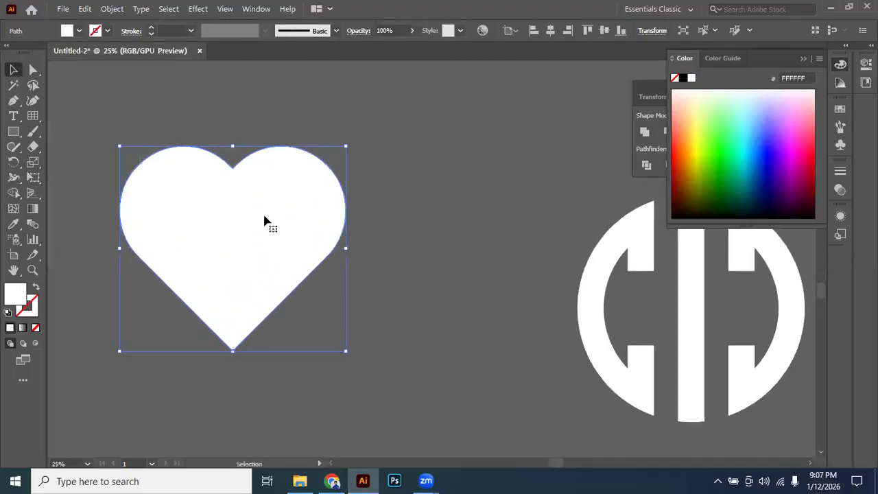
pyautogui.rightClick(16, 131)
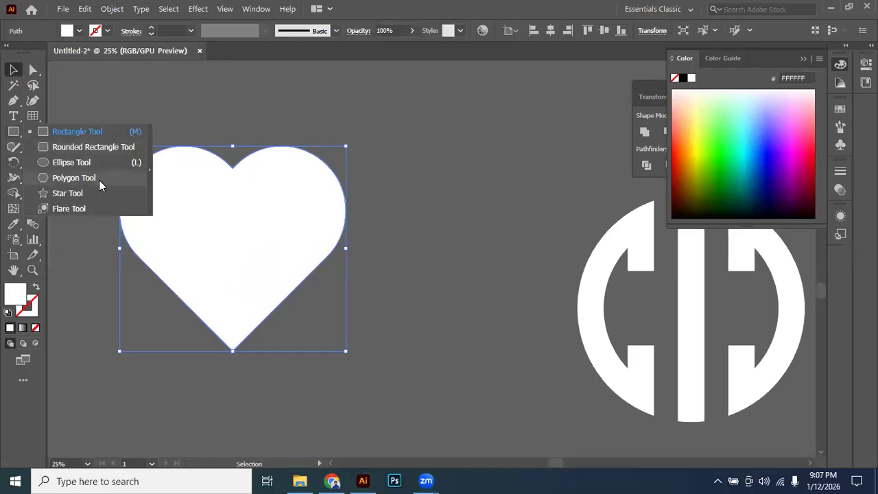
pyautogui.scroll(-1, 267, 180)
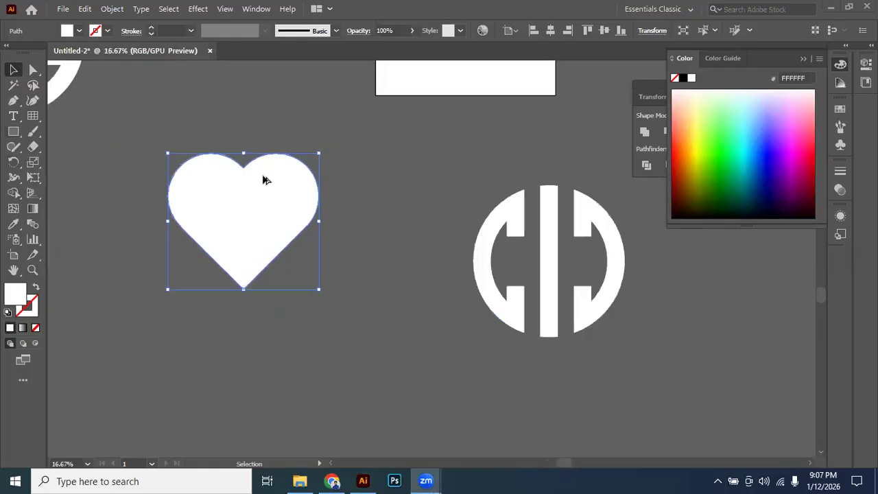
pyautogui.click(343, 192)
pyautogui.hscroll(1, 353, 161)
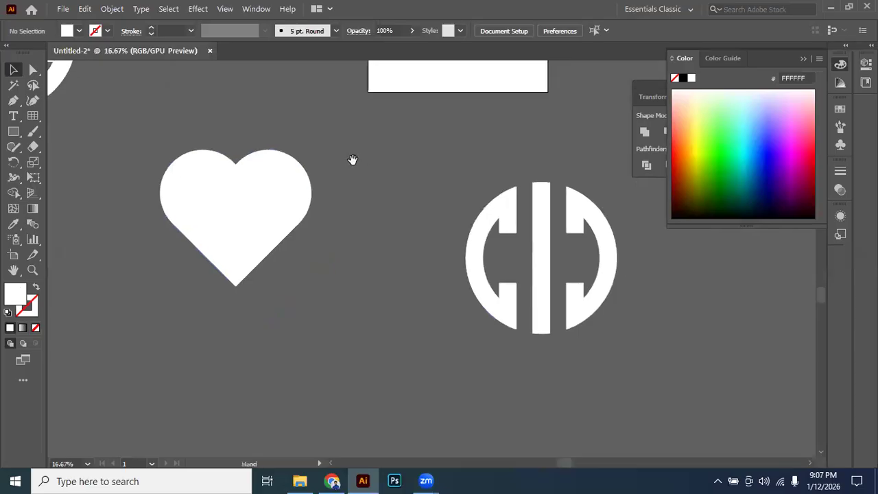
pyautogui.click(254, 179)
pyautogui.scroll(-2, 253, 173)
pyautogui.moveTo(309, 168); pyautogui.dragTo(282, 178)
pyautogui.click(300, 173)
pyautogui.moveTo(321, 118); pyautogui.dragTo(320, 112)
pyautogui.scroll(3, 297, 147)
pyautogui.moveTo(366, 206); pyautogui.dragTo(272, 201)
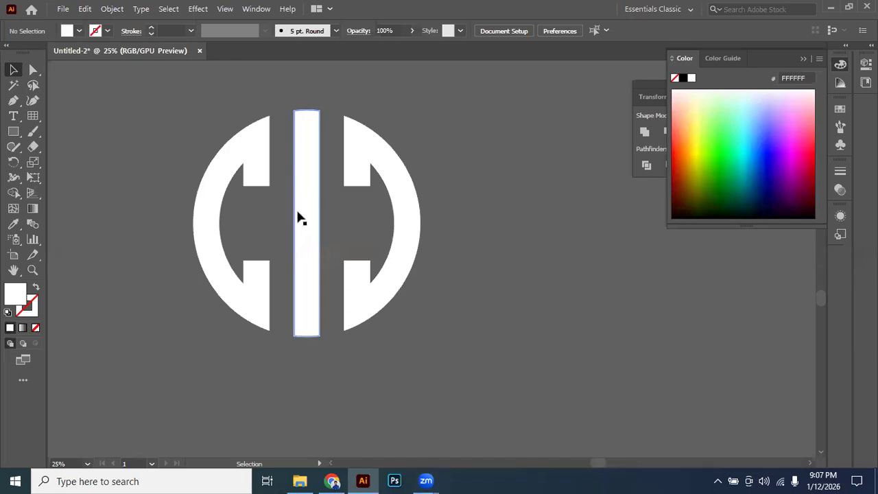
pyautogui.moveTo(298, 216); pyautogui.dragTo(367, 217)
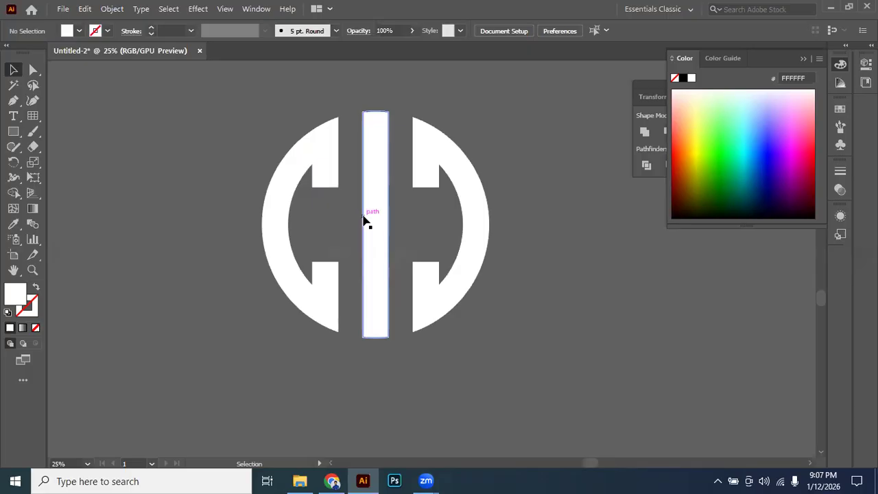
# Delete all the practice shapes around the artboard, including the circles, G mark, heart and circular logo, keeping only the topic text.
pyautogui.scroll(-4, 443, 240)
pyautogui.moveTo(373, 231); pyautogui.dragTo(409, 278)
pyautogui.moveTo(376, 200); pyautogui.dragTo(357, 192)
pyautogui.moveTo(258, 240); pyautogui.dragTo(282, 275)
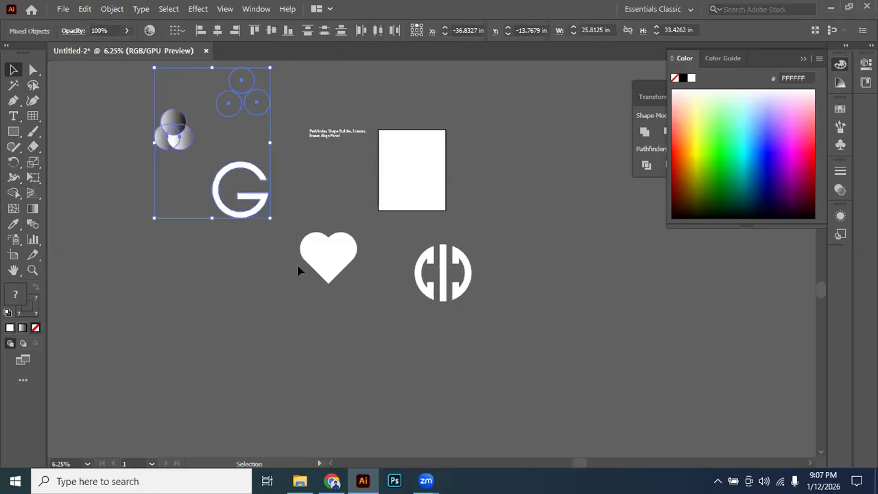
pyautogui.press('Delete')
pyautogui.moveTo(274, 208); pyautogui.dragTo(553, 299)
pyautogui.press('Delete')
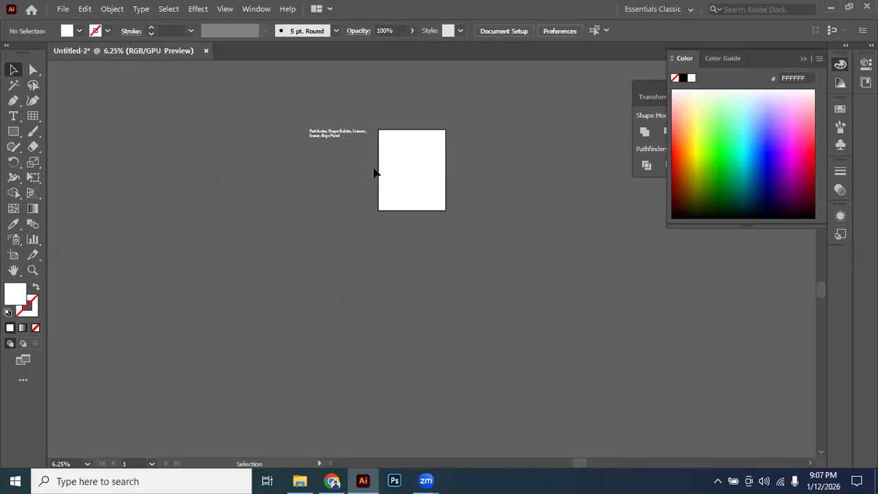
# Activate the Scissors tool for work in the empty area beneath the topic text.
pyautogui.scroll(5, 336, 121)
pyautogui.scroll(-4, 345, 190)
pyautogui.hscroll(3, 389, 198)
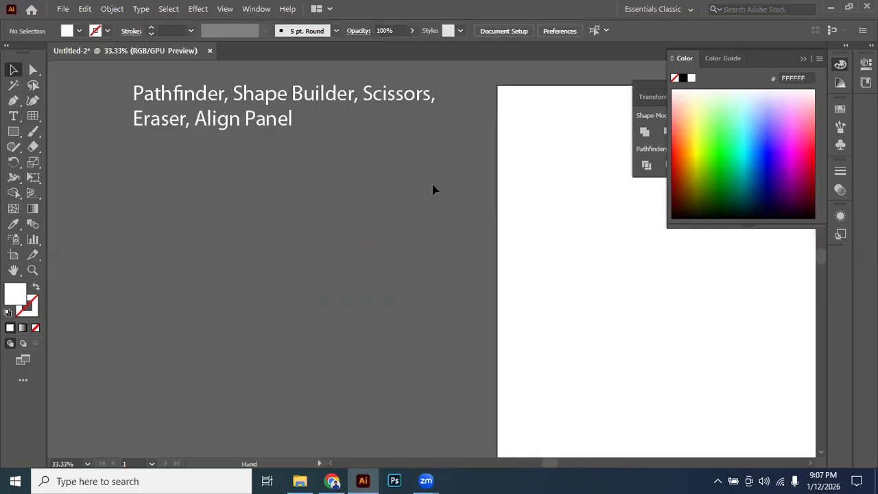
pyautogui.scroll(-1, 426, 190)
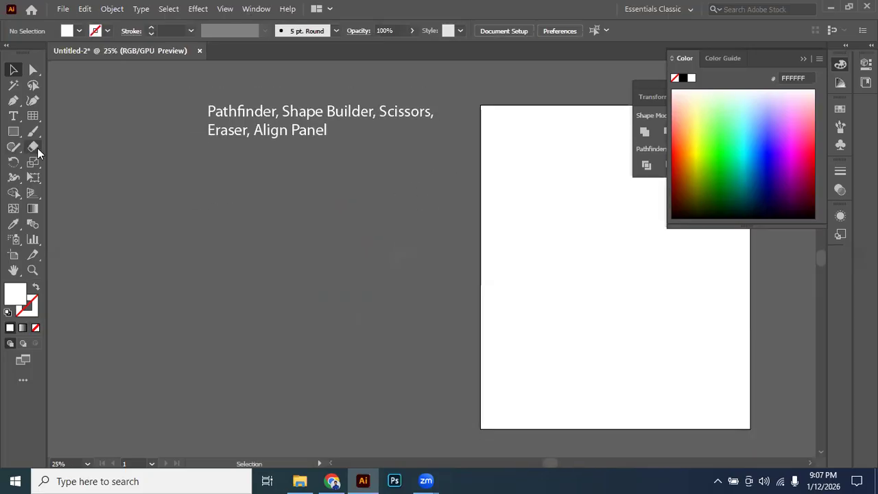
pyautogui.click(35, 147)
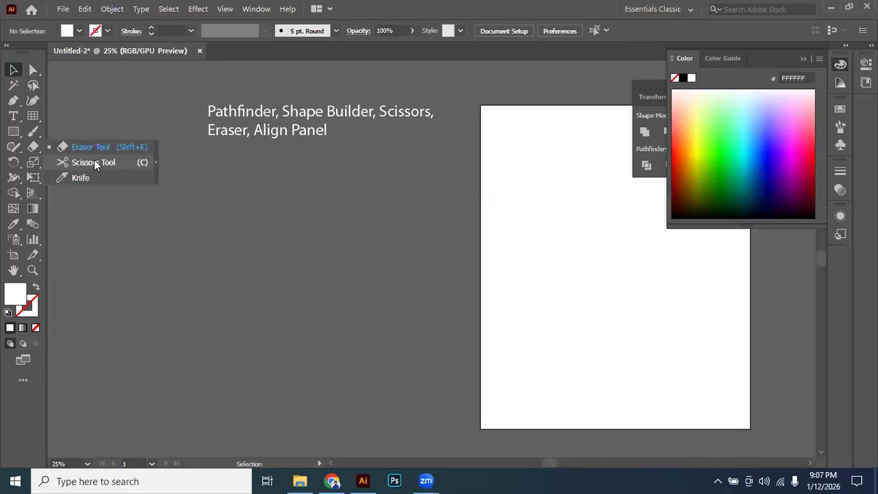
pyautogui.click(107, 162)
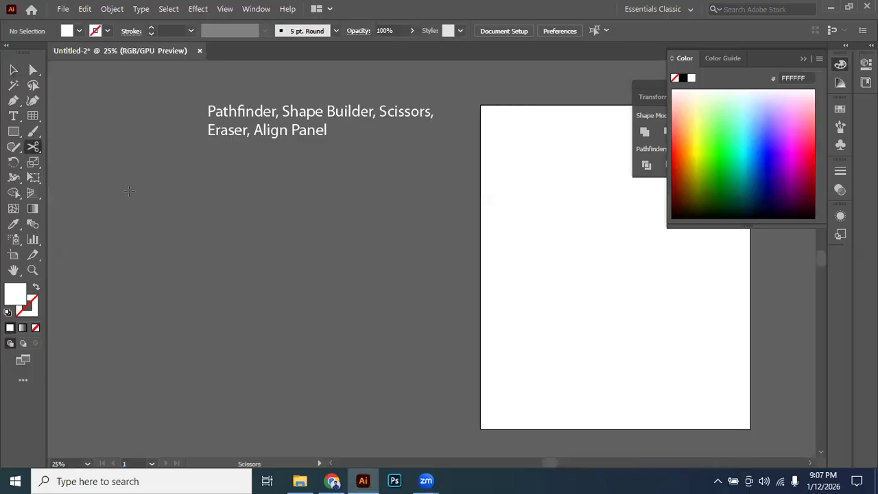
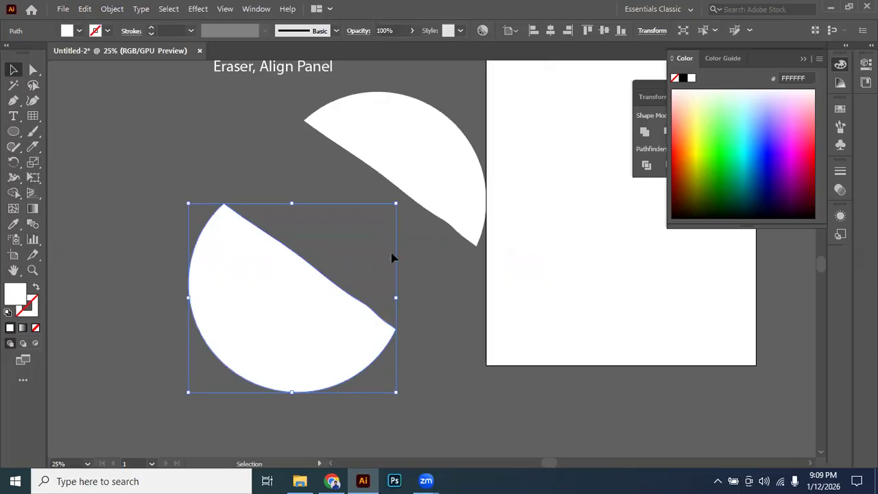
# Undo the moves and the cut that split the white circle in two, and select the whole circle.
pyautogui.hotkey('ctrl', 'z')
pyautogui.hotkey('ctrl', 'z')
pyautogui.hotkey('ctrl', 'z')
pyautogui.hotkey('ctrl', 'z')
pyautogui.hotkey('ctrl', 'z')
pyautogui.hotkey('ctrl', 'z')
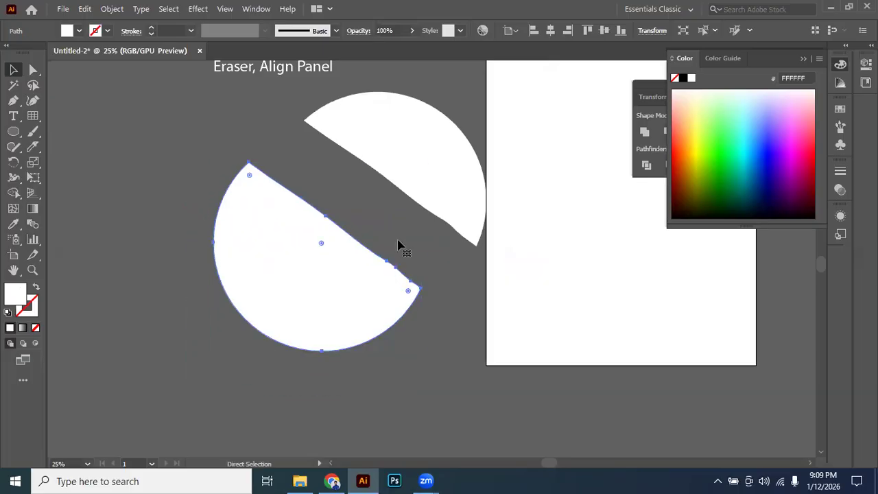
pyautogui.hotkey('ctrl', 'z')
pyautogui.click(292, 267)
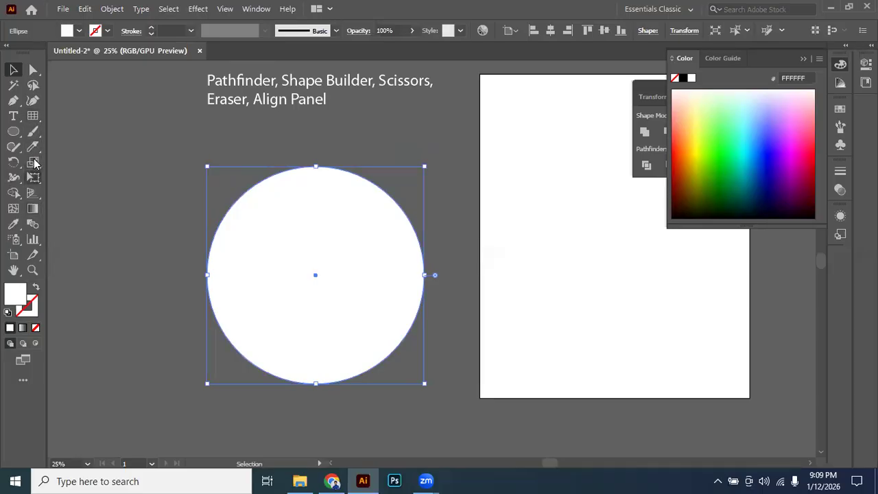
# Enlarge the Eraser brush and erase several freehand strokes across and around the edge of the white circle.
pyautogui.moveTo(36, 147); pyautogui.dragTo(87, 148)
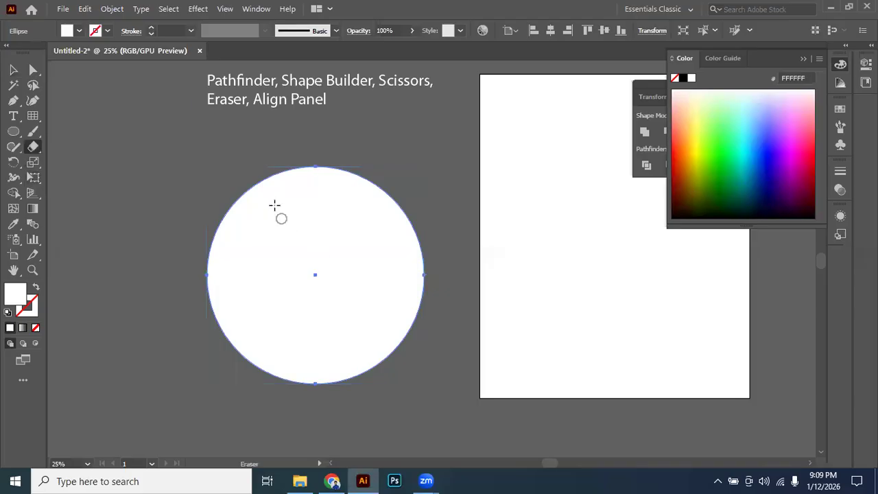
pyautogui.press(']')
pyautogui.press(']')
pyautogui.press(']')
pyautogui.press(']')
pyautogui.press(']')
pyautogui.press(']')
pyautogui.moveTo(243, 182)
pyautogui.mouseDown()
pyautogui.moveTo(393, 236)
pyautogui.moveTo(400, 271)
pyautogui.moveTo(381, 244)
pyautogui.moveTo(353, 261)
pyautogui.mouseUp()
pyautogui.moveTo(376, 328); pyautogui.dragTo(342, 306)
pyautogui.moveTo(280, 281); pyautogui.dragTo(208, 259)
pyautogui.moveTo(266, 246); pyautogui.dragTo(221, 225)
pyautogui.moveTo(268, 169); pyautogui.dragTo(389, 165)
pyautogui.moveTo(396, 269)
pyautogui.mouseDown()
pyautogui.moveTo(388, 284)
pyautogui.moveTo(470, 304)
pyautogui.moveTo(220, 349)
pyautogui.moveTo(259, 298)
pyautogui.mouseUp()
# Delete the leftover pieces of the erased circle, keeping only the topic text.
pyautogui.click(13, 70)
pyautogui.scroll(-2, 286, 208)
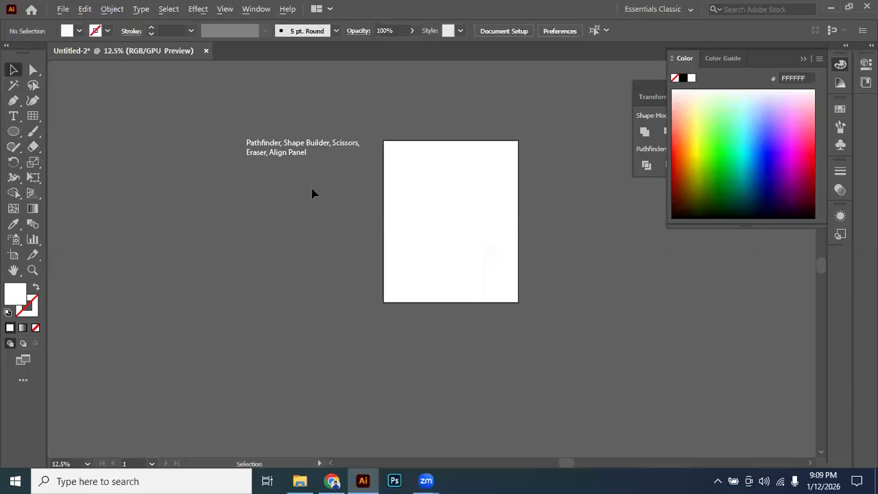
pyautogui.scroll(2, 312, 193)
pyautogui.moveTo(432, 235); pyautogui.dragTo(432, 233)
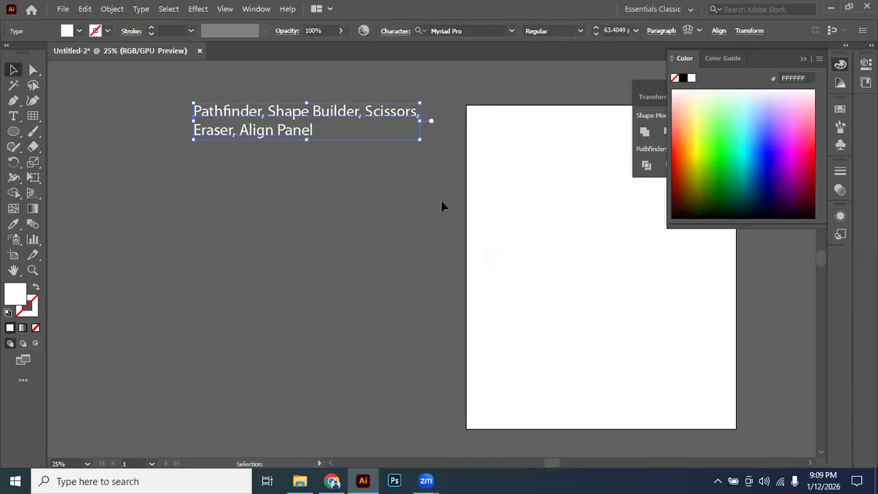
pyautogui.click(345, 191)
pyautogui.click(283, 132)
pyautogui.click(332, 171)
pyautogui.click(320, 133)
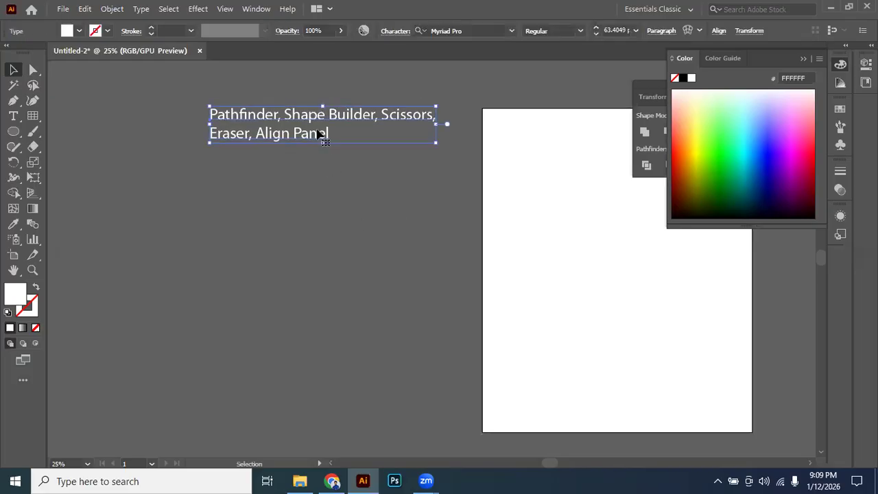
pyautogui.click(319, 196)
# Draw a white square beneath the topic text and duplicate it four times into an uneven, irregularly spaced row.
pyautogui.moveTo(18, 135); pyautogui.dragTo(69, 131)
pyautogui.moveTo(210, 198); pyautogui.dragTo(334, 304)
pyautogui.click(12, 70)
pyautogui.moveTo(228, 259); pyautogui.dragTo(401, 245)
pyautogui.moveTo(468, 238); pyautogui.dragTo(131, 232)
pyautogui.moveTo(124, 233); pyautogui.dragTo(274, 235)
pyautogui.moveTo(269, 235); pyautogui.dragTo(418, 242)
pyautogui.moveTo(416, 242); pyautogui.dragTo(699, 282)
# Select all five white squares in the row, leaving out the topic text.
pyautogui.scroll(-1, 497, 234)
pyautogui.moveTo(148, 212); pyautogui.dragTo(663, 282)
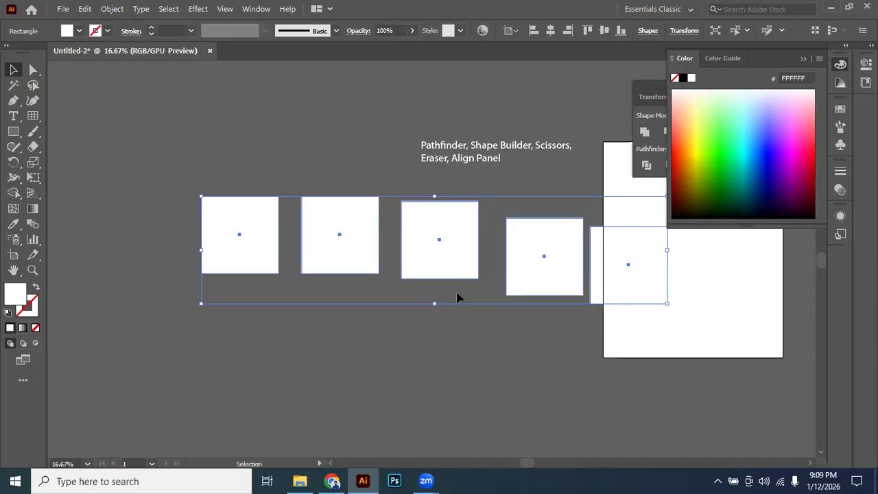
pyautogui.moveTo(619, 261); pyautogui.dragTo(374, 261)
pyautogui.click(460, 298)
pyautogui.moveTo(403, 298); pyautogui.dragTo(559, 298)
pyautogui.scroll(1, 340, 230)
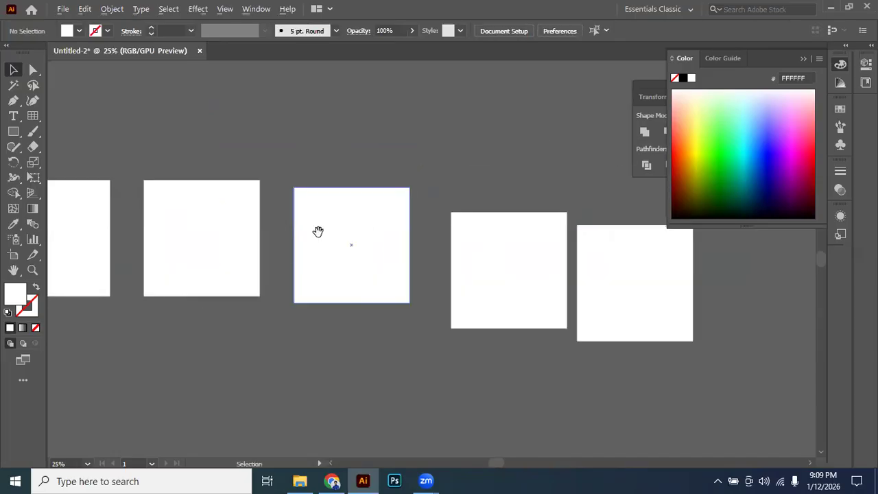
pyautogui.moveTo(318, 232); pyautogui.dragTo(367, 226)
pyautogui.moveTo(352, 146); pyautogui.dragTo(364, 146)
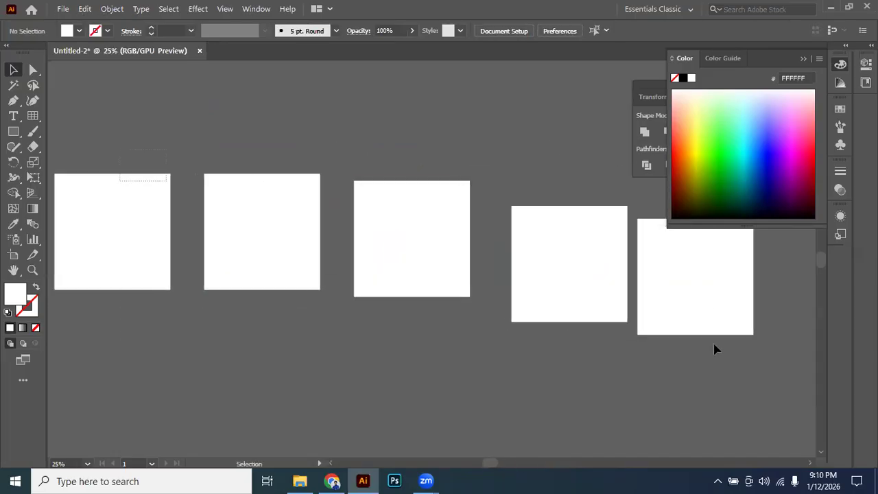
pyautogui.hotkey('ctrl', 'a')
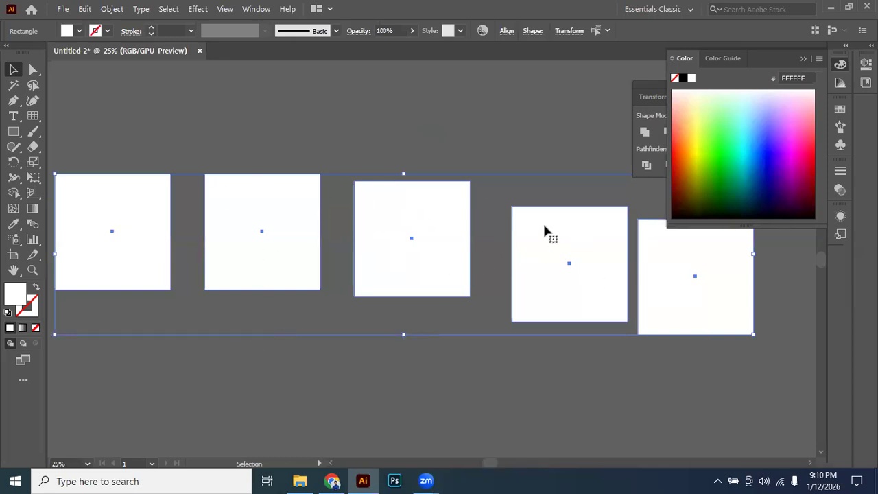
pyautogui.scroll(-2, 472, 171)
pyautogui.moveTo(516, 192); pyautogui.dragTo(462, 193)
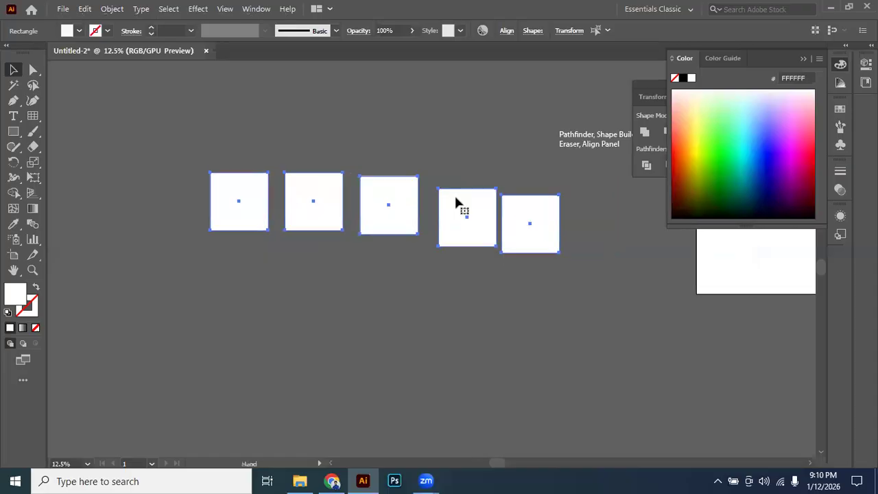
pyautogui.scroll(1, 454, 193)
pyautogui.scroll(1, 454, 190)
pyautogui.click(105, 200)
pyautogui.moveTo(104, 200); pyautogui.dragTo(623, 320)
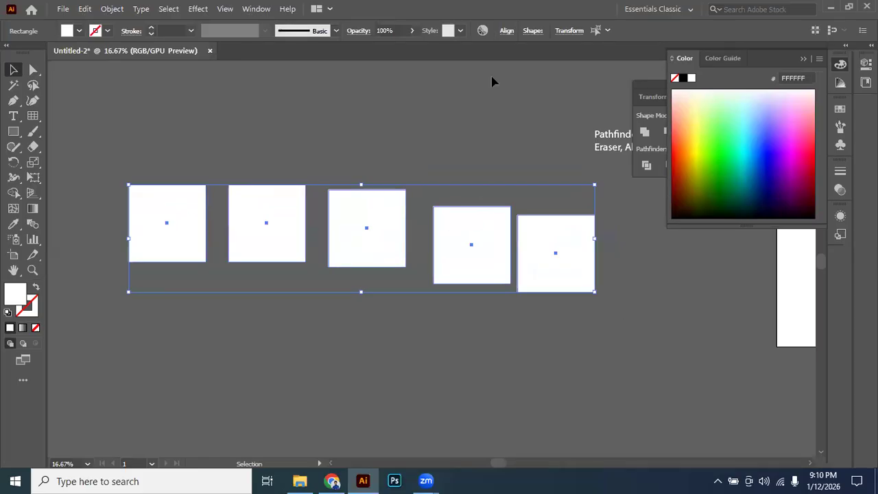
# Collapse the Color panel, display the Align options in the floating panel group, and place it clear of the squares.
pyautogui.click(507, 32)
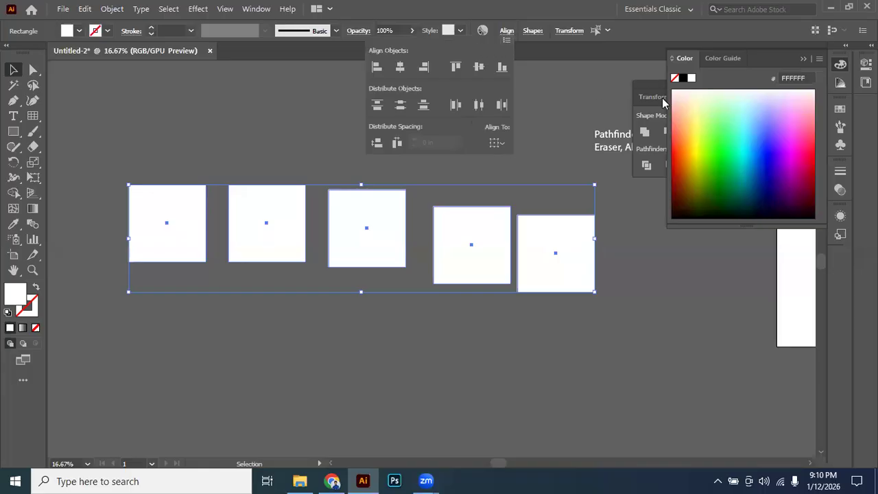
pyautogui.click(803, 59)
pyautogui.moveTo(672, 82); pyautogui.dragTo(499, 68)
pyautogui.click(519, 82)
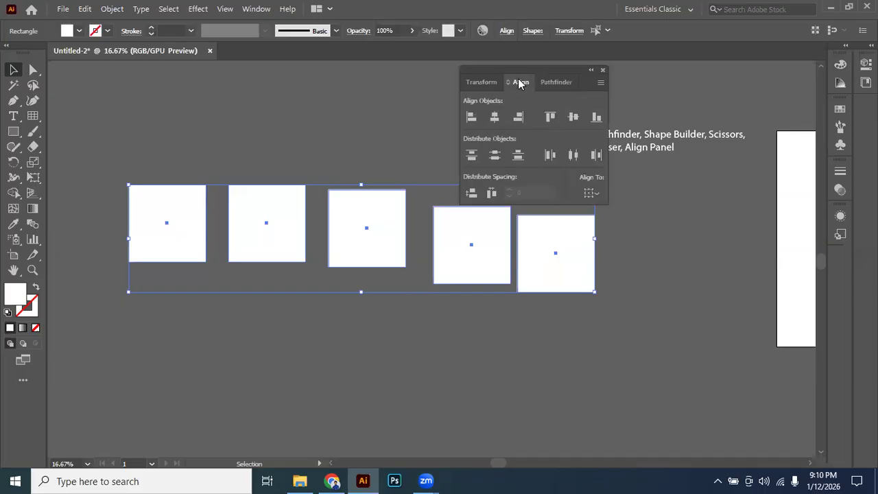
pyautogui.moveTo(568, 72); pyautogui.dragTo(685, 73)
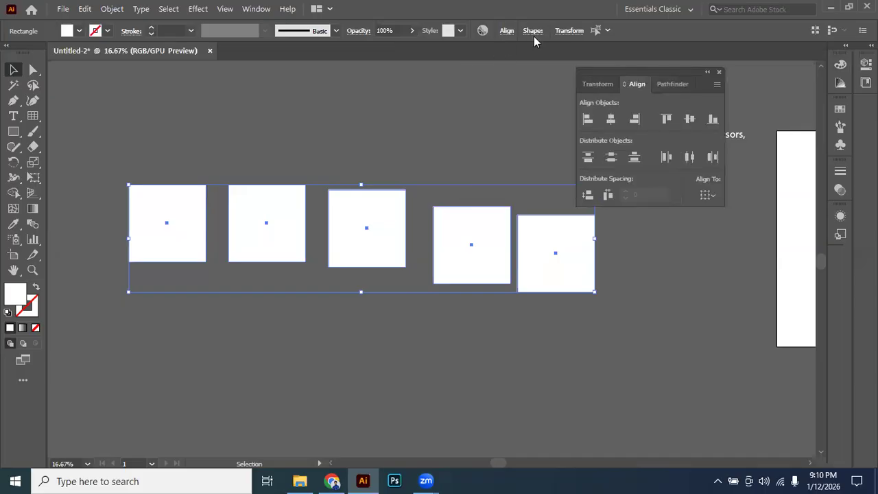
# Look up Align in the list of available windows and reselect all five squares.
pyautogui.click(248, 8)
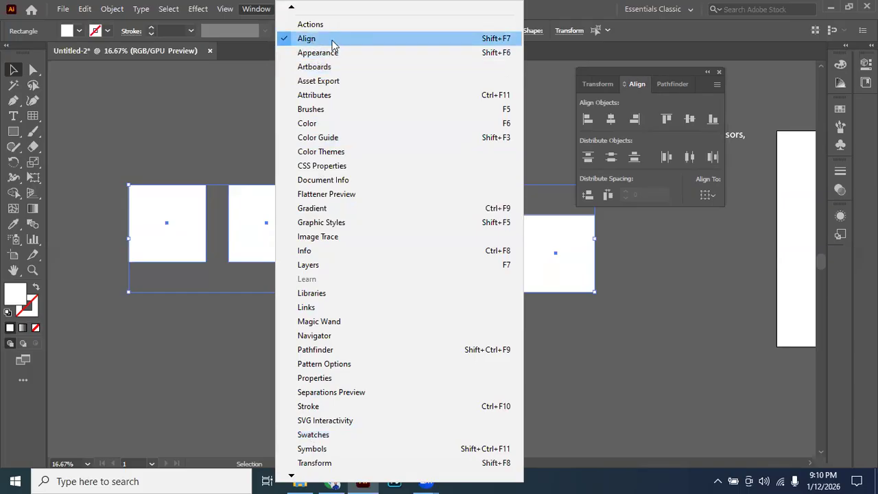
pyautogui.click(126, 206)
pyautogui.moveTo(420, 282); pyautogui.dragTo(546, 282)
pyautogui.click(424, 150)
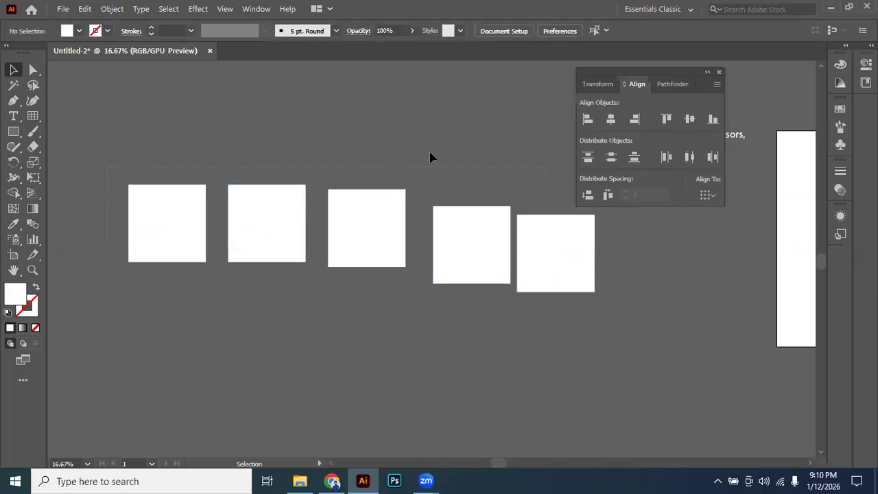
pyautogui.moveTo(101, 157); pyautogui.dragTo(576, 316)
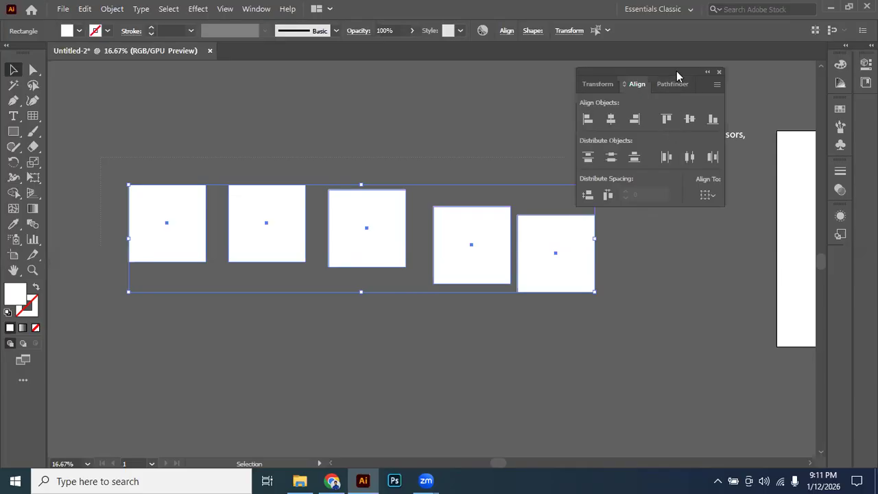
# Capture a screenshot of the floating Align panel and paste it into the document as an image.
pyautogui.press('Print')
pyautogui.moveTo(571, 68)
pyautogui.mouseDown()
pyautogui.moveTo(664, 123)
pyautogui.moveTo(735, 211)
pyautogui.mouseUp()
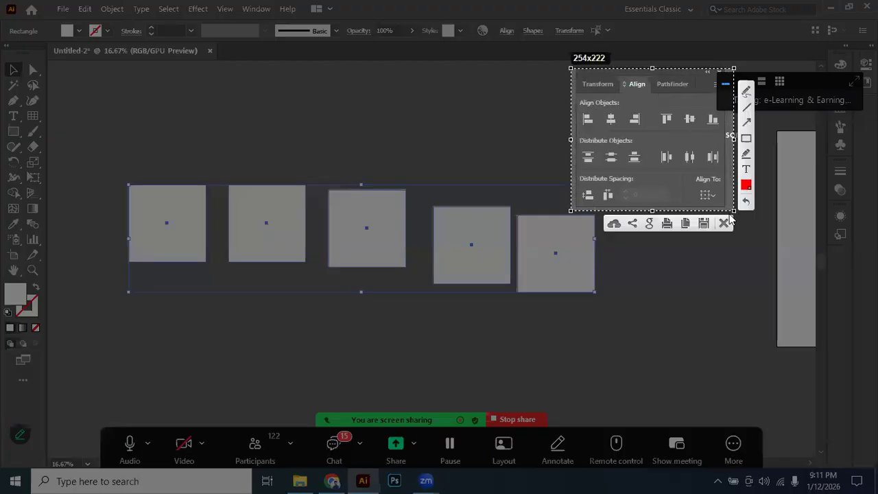
pyautogui.hotkey('ctrl', 'c')
pyautogui.hotkey('ctrl', 'v')
# Enlarge the pasted Align panel image and place it beneath the row of squares.
pyautogui.moveTo(454, 278); pyautogui.dragTo(580, 367)
pyautogui.moveTo(540, 346); pyautogui.dragTo(524, 252)
pyautogui.moveTo(491, 199); pyautogui.dragTo(424, 300)
pyautogui.moveTo(416, 269); pyautogui.dragTo(414, 222)
pyautogui.moveTo(468, 354); pyautogui.dragTo(512, 382)
pyautogui.click(583, 317)
pyautogui.moveTo(479, 269); pyautogui.dragTo(506, 247)
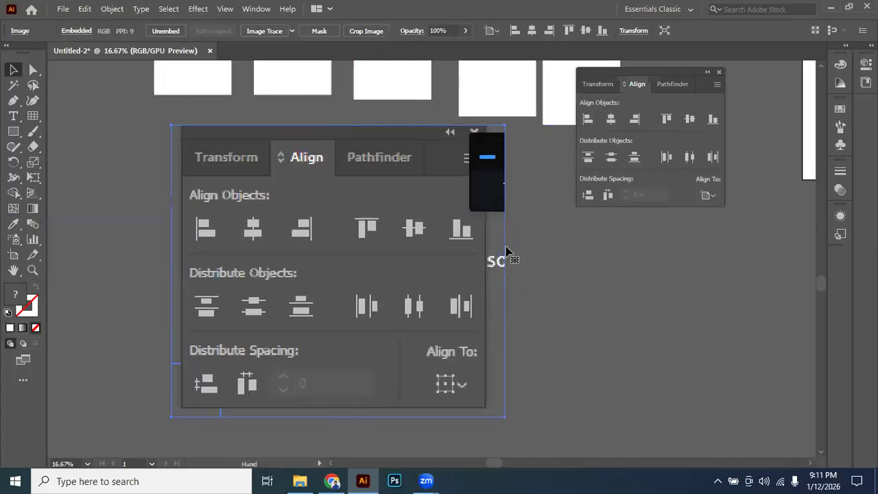
# Move the floating Align panel aside and examine the full row of Align Objects icons in the enlarged image.
pyautogui.moveTo(438, 254); pyautogui.dragTo(418, 270)
pyautogui.scroll(1, 390, 278)
pyautogui.moveTo(310, 249); pyautogui.dragTo(286, 238)
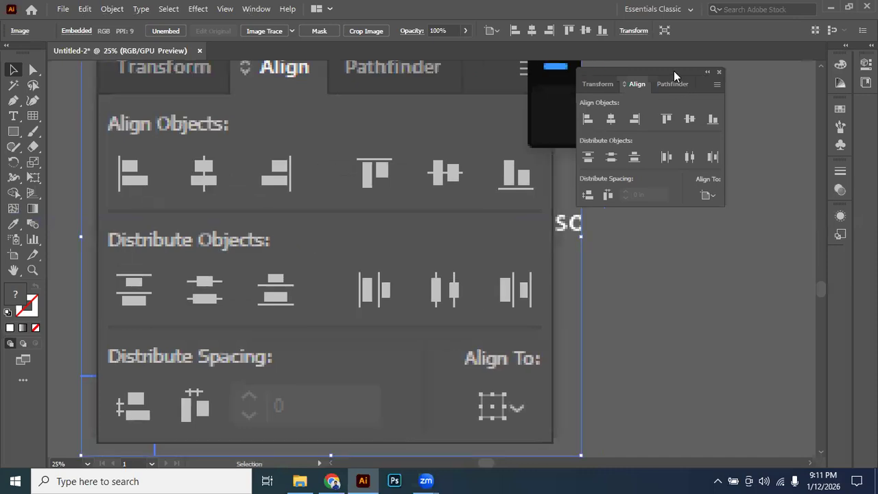
pyautogui.moveTo(674, 71); pyautogui.dragTo(700, 67)
pyautogui.moveTo(367, 183); pyautogui.dragTo(497, 173)
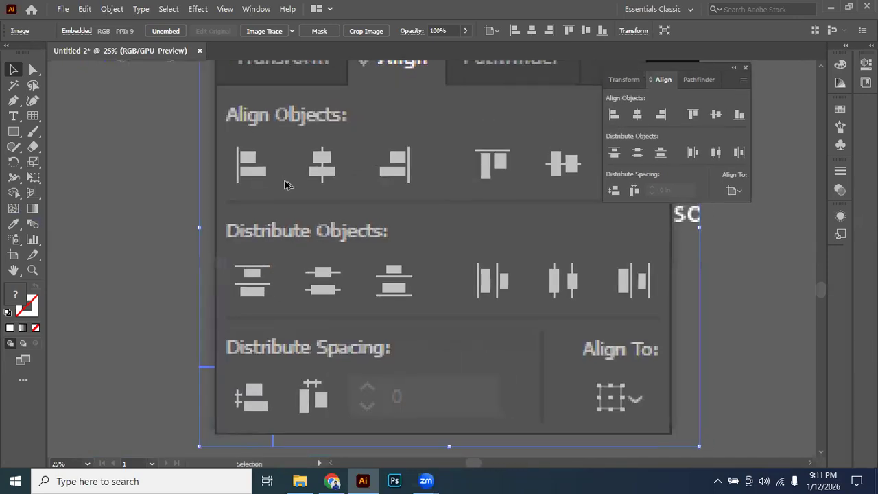
pyautogui.scroll(3, 227, 185)
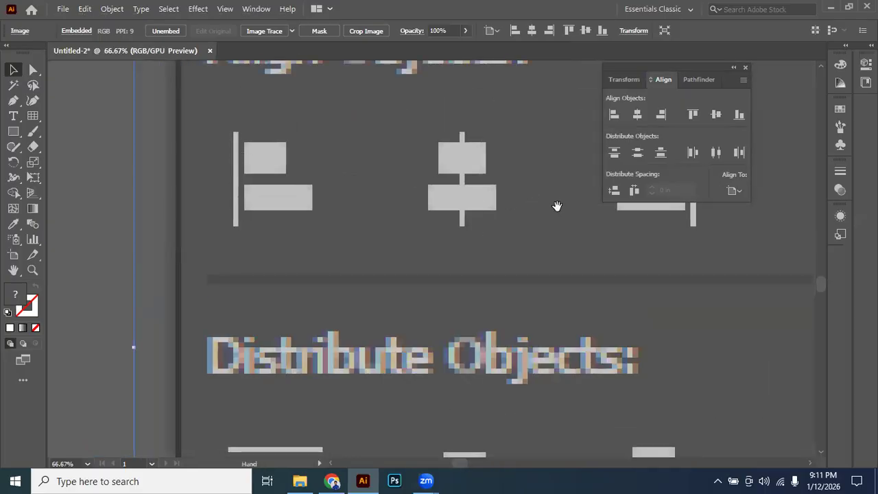
pyautogui.hscroll(2, 554, 197)
pyautogui.hscroll(2, 473, 163)
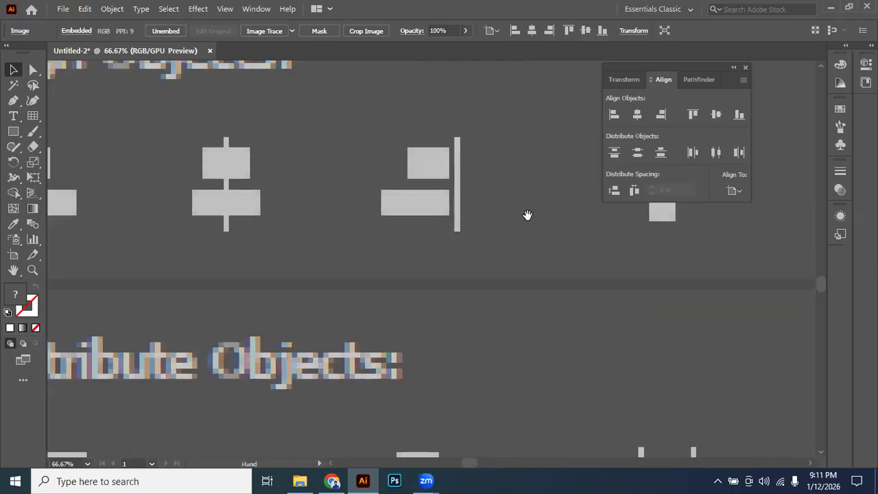
pyautogui.hscroll(2, 526, 213)
pyautogui.hscroll(2, 529, 167)
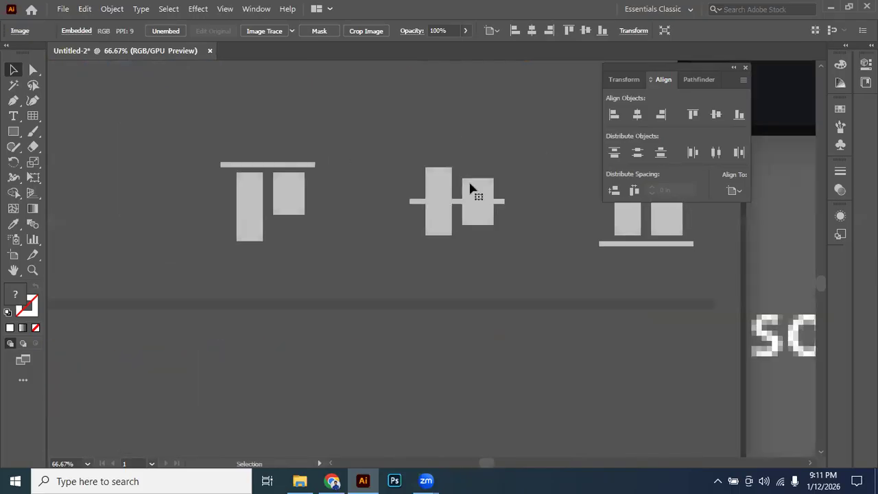
pyautogui.hscroll(-1, 425, 218)
pyautogui.hscroll(-2, 503, 205)
pyautogui.hscroll(-3, 503, 205)
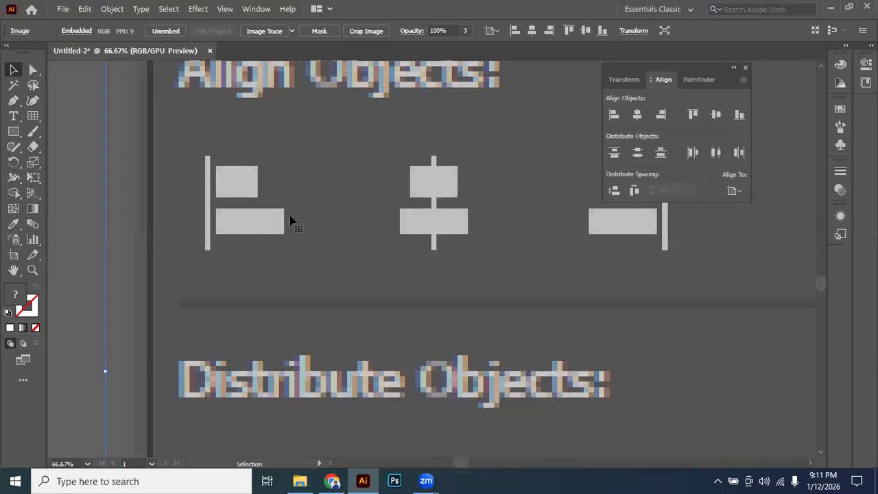
# Examine the left, center and right alignment icons up close in the enlarged image, comparing them with the top alignment icon.
pyautogui.moveTo(208, 206); pyautogui.dragTo(407, 210)
pyautogui.scroll(2, 427, 208)
pyautogui.scroll(-1, 405, 210)
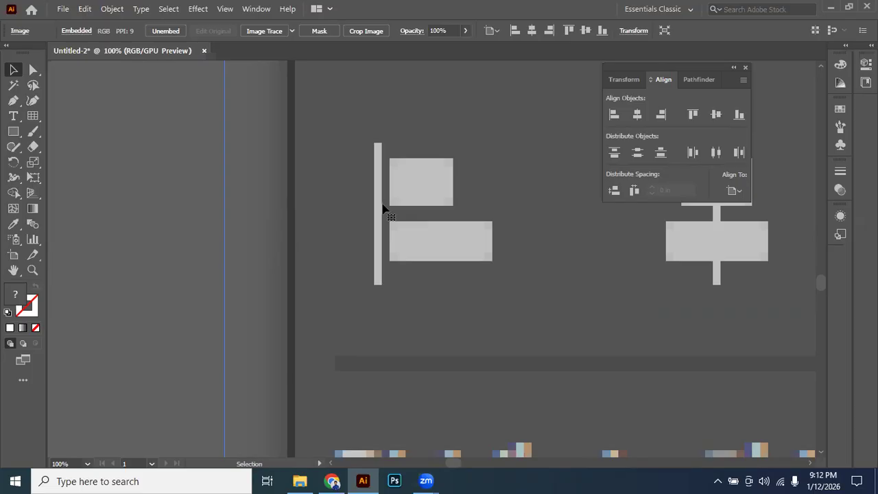
pyautogui.hscroll(5, 502, 227)
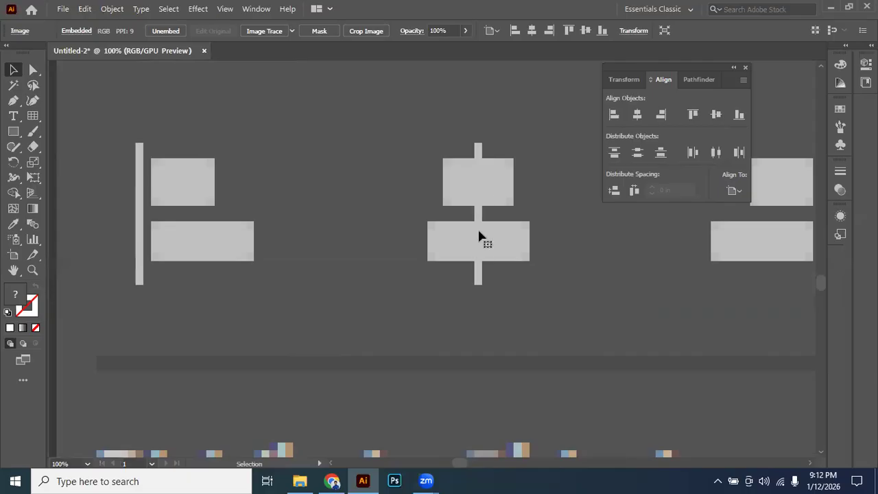
pyautogui.hscroll(1, 495, 216)
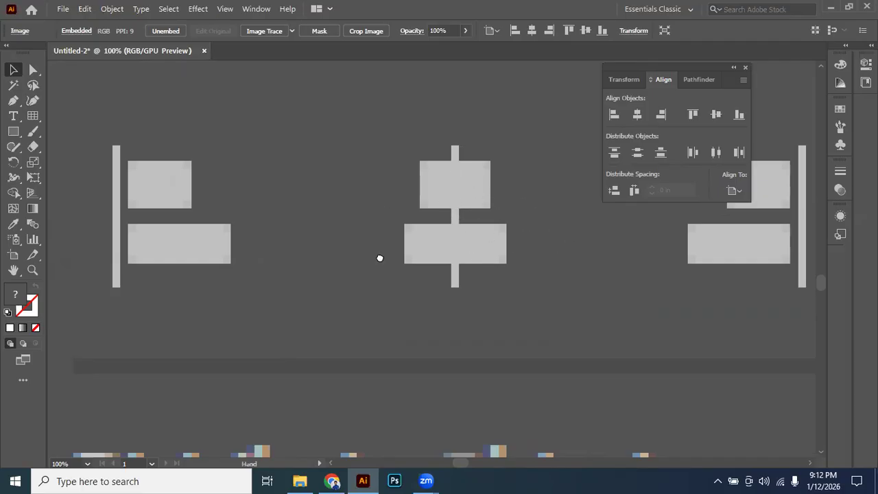
pyautogui.hscroll(5, 441, 256)
pyautogui.press('space')
pyautogui.moveTo(140, 221); pyautogui.dragTo(410, 226)
pyautogui.press('space')
pyautogui.moveTo(96, 238); pyautogui.dragTo(324, 246)
pyautogui.hscroll(1, 333, 239)
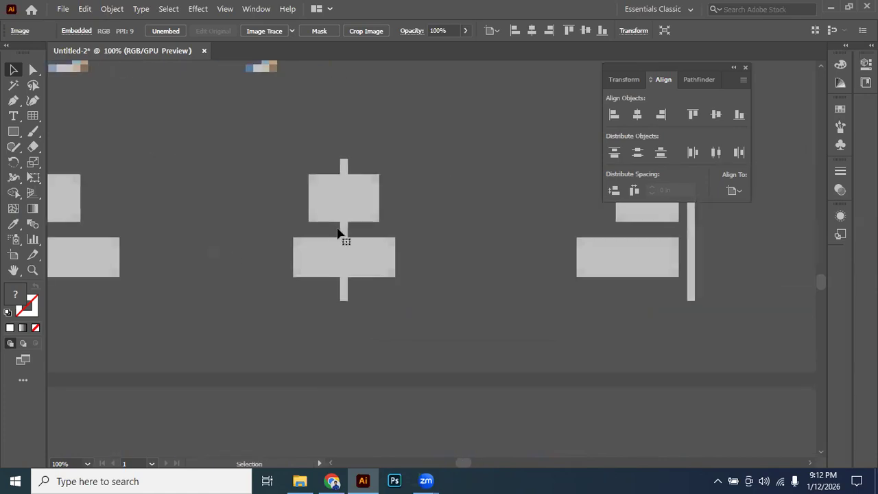
pyautogui.hscroll(5, 353, 221)
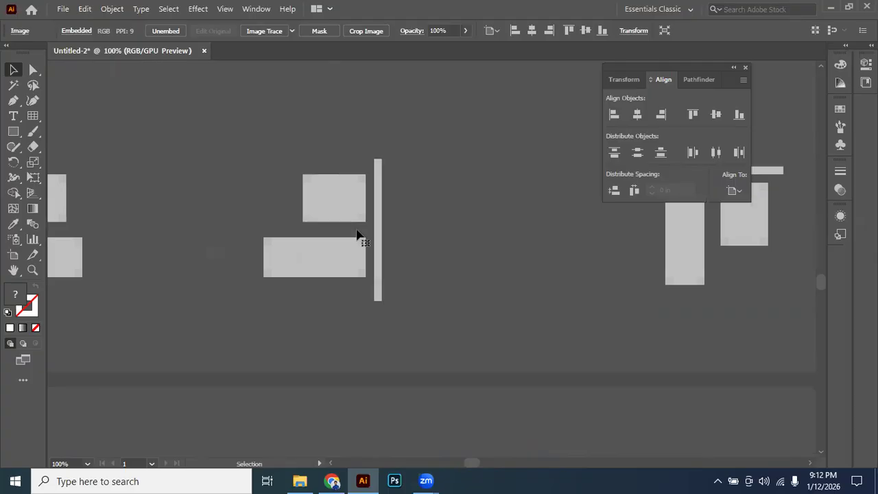
pyautogui.hscroll(7, 251, 243)
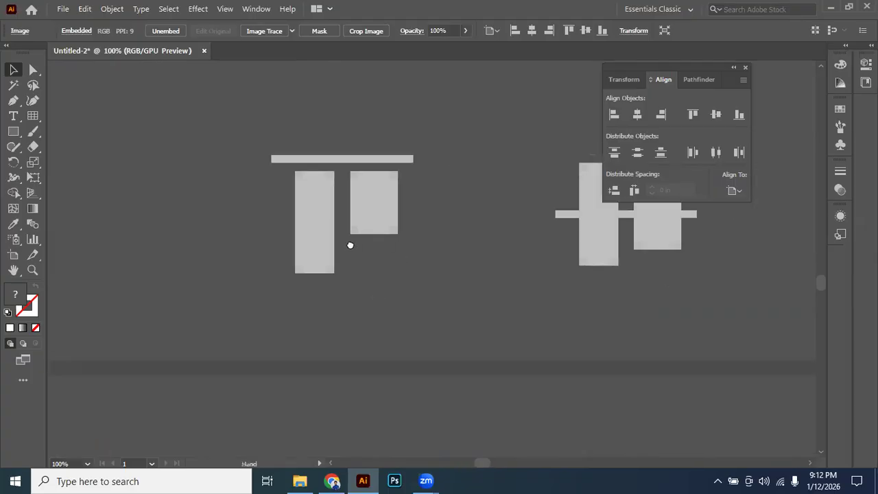
pyautogui.hscroll(-12, 451, 231)
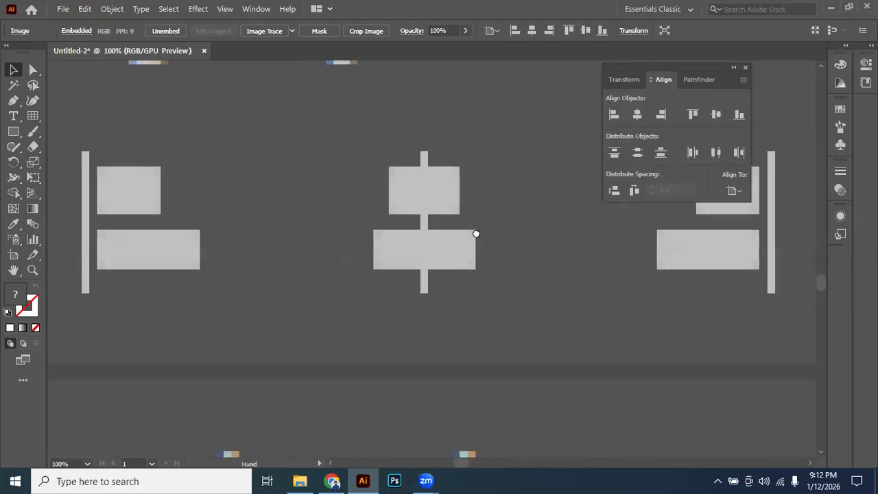
pyautogui.hscroll(-1, 199, 237)
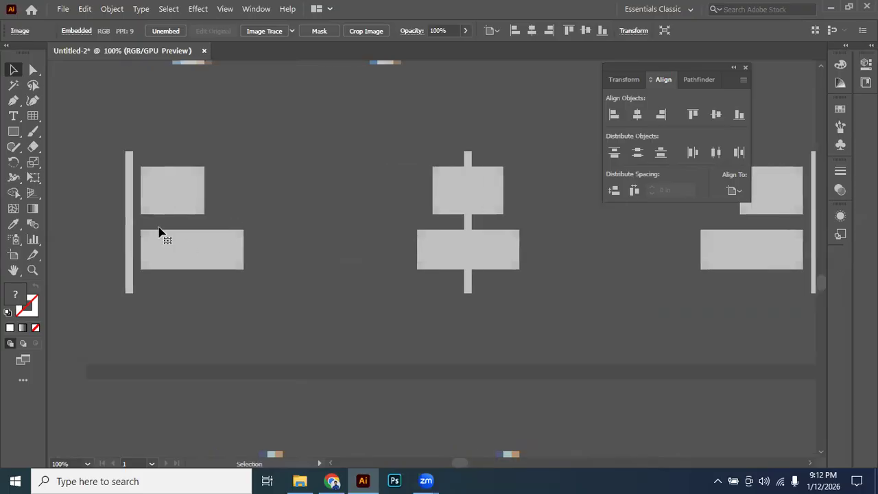
pyautogui.hscroll(1, 159, 232)
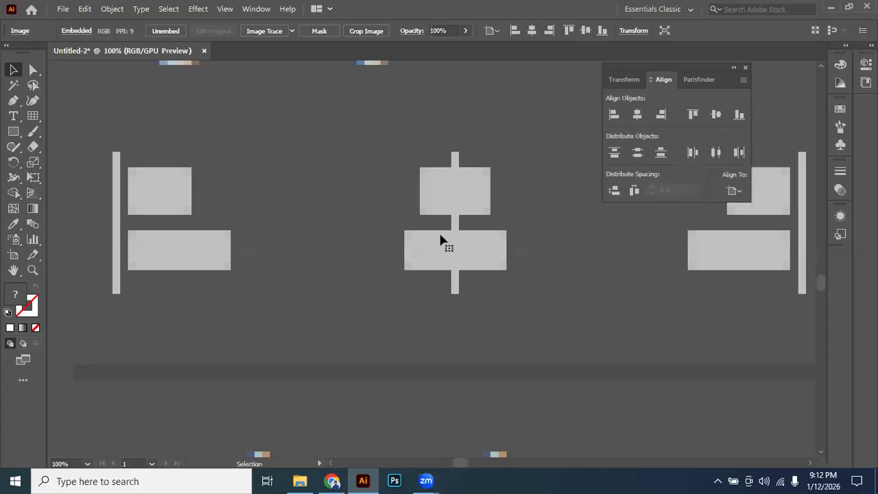
# Examine the top and vertical-center alignment icons up close in the enlarged image, comparing them with the right alignment icon.
pyautogui.press('space')
pyautogui.moveTo(610, 257); pyautogui.dragTo(177, 240)
pyautogui.moveTo(549, 250); pyautogui.dragTo(212, 237)
pyautogui.moveTo(428, 224); pyautogui.dragTo(347, 227)
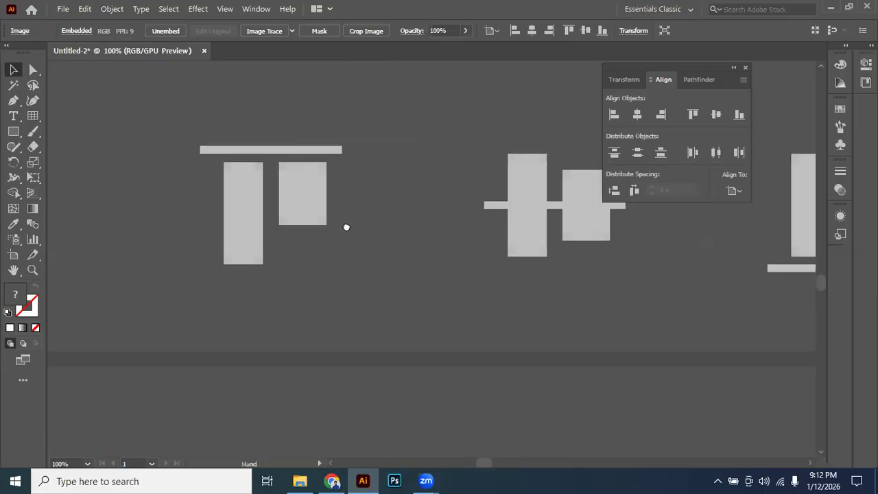
pyautogui.moveTo(240, 200); pyautogui.dragTo(198, 208)
pyautogui.moveTo(505, 210); pyautogui.dragTo(457, 214)
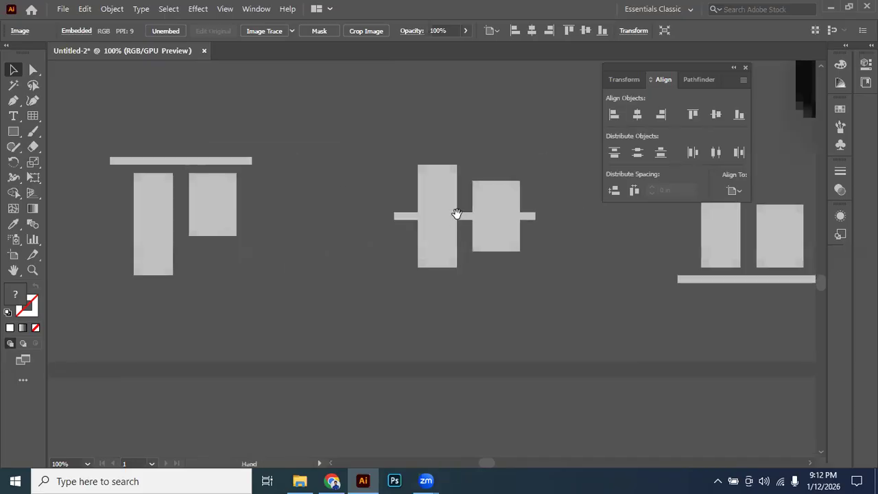
pyautogui.press('space')
pyautogui.moveTo(249, 245); pyautogui.dragTo(613, 249)
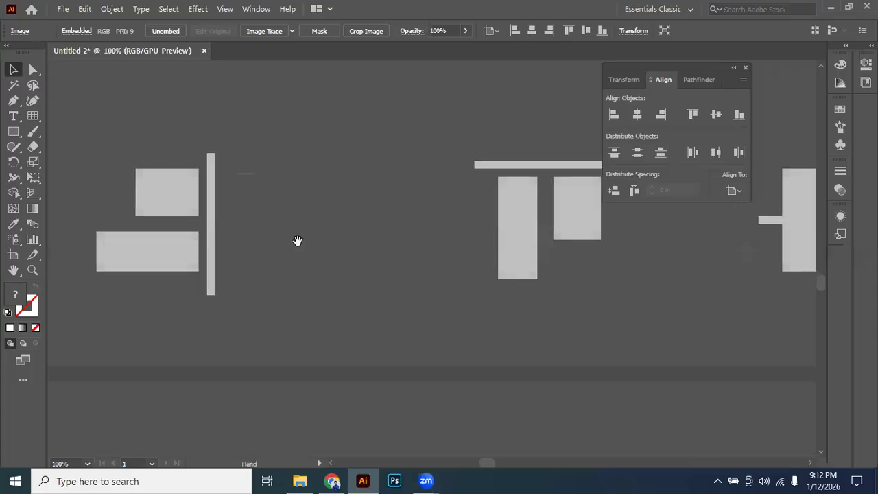
pyautogui.moveTo(298, 241); pyautogui.dragTo(511, 240)
pyautogui.moveTo(406, 222); pyautogui.dragTo(195, 220)
# Examine the reference lines of the top, vertical-center and bottom alignment icons one after another in the enlarged image.
pyautogui.moveTo(434, 188); pyautogui.dragTo(387, 318)
pyautogui.press('space')
pyautogui.moveTo(400, 240); pyautogui.dragTo(402, 191)
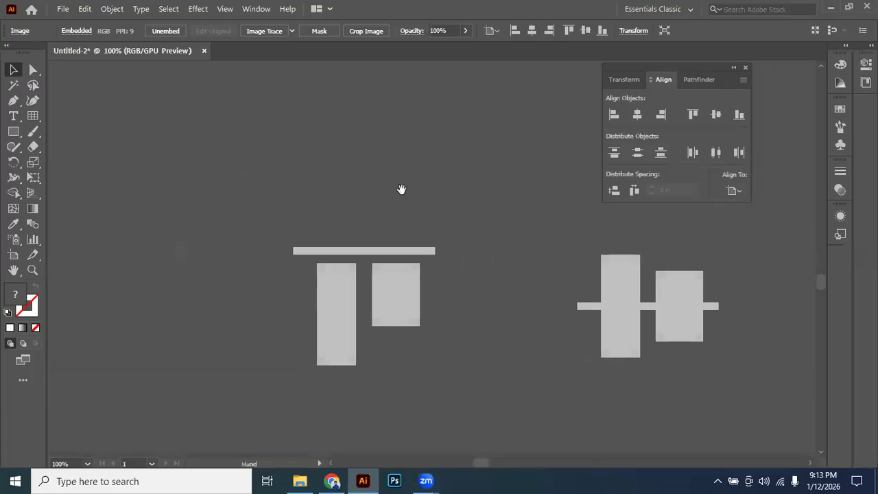
pyautogui.press('space')
pyautogui.moveTo(384, 259); pyautogui.dragTo(310, 184)
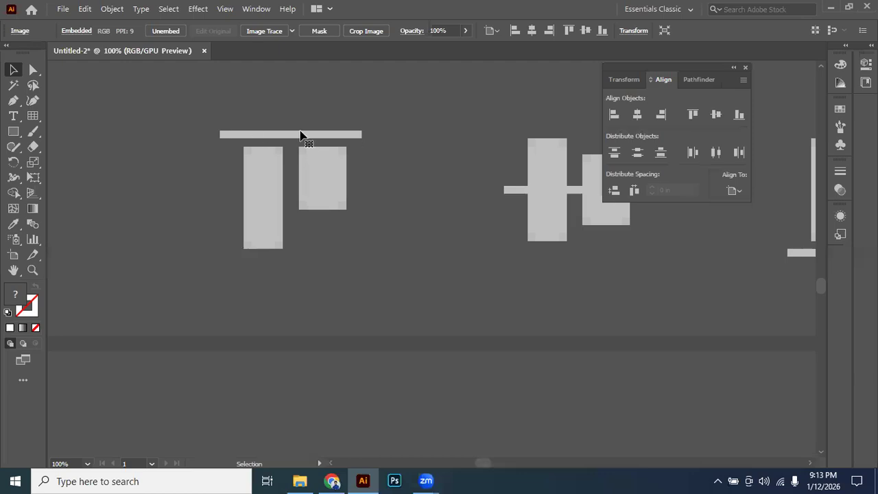
pyautogui.moveTo(494, 153); pyautogui.dragTo(185, 153)
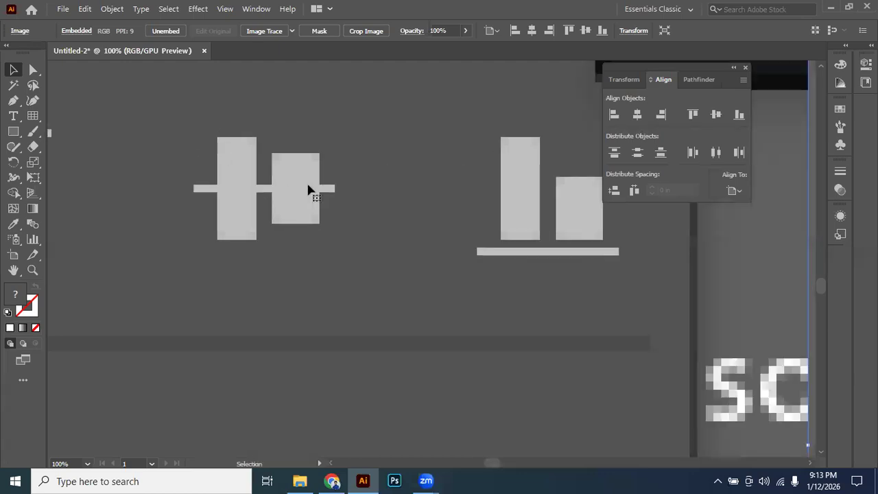
pyautogui.moveTo(552, 263); pyautogui.dragTo(455, 182)
pyautogui.keyDown('alt'); pyautogui.scroll(-3, 402, 202); pyautogui.keyUp('alt')
pyautogui.moveTo(362, 227); pyautogui.dragTo(423, 204)
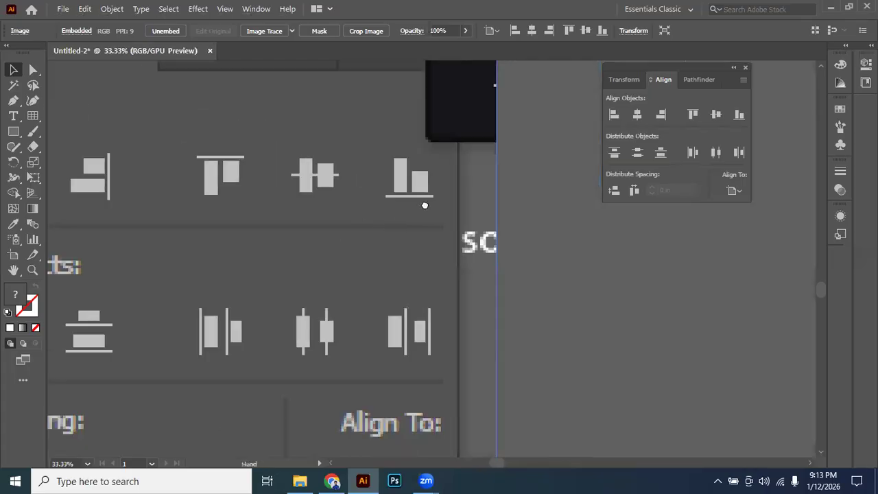
pyautogui.moveTo(311, 193); pyautogui.dragTo(369, 182)
# Examine the Distribute Objects row in the enlarged image, focusing on the vertical distribute top icon.
pyautogui.moveTo(446, 280); pyautogui.dragTo(569, 185)
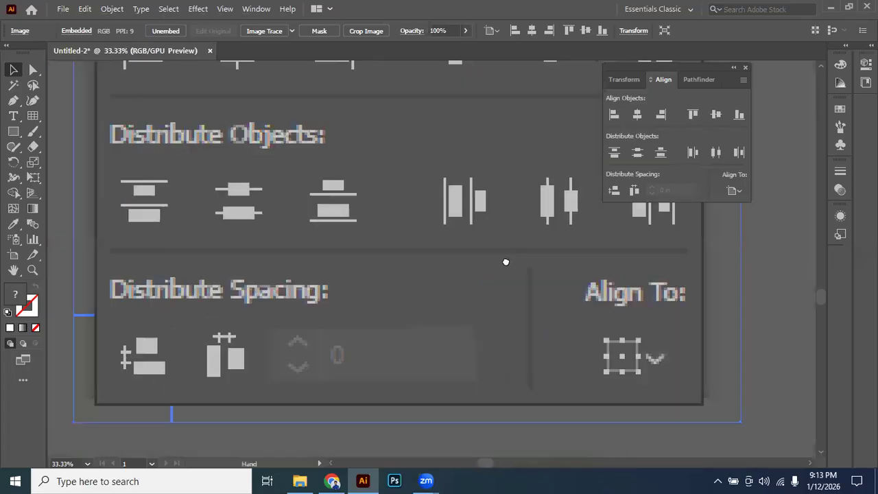
pyautogui.moveTo(285, 257); pyautogui.dragTo(345, 266)
pyautogui.keyDown('alt'); pyautogui.scroll(2, 300, 223); pyautogui.keyUp('alt')
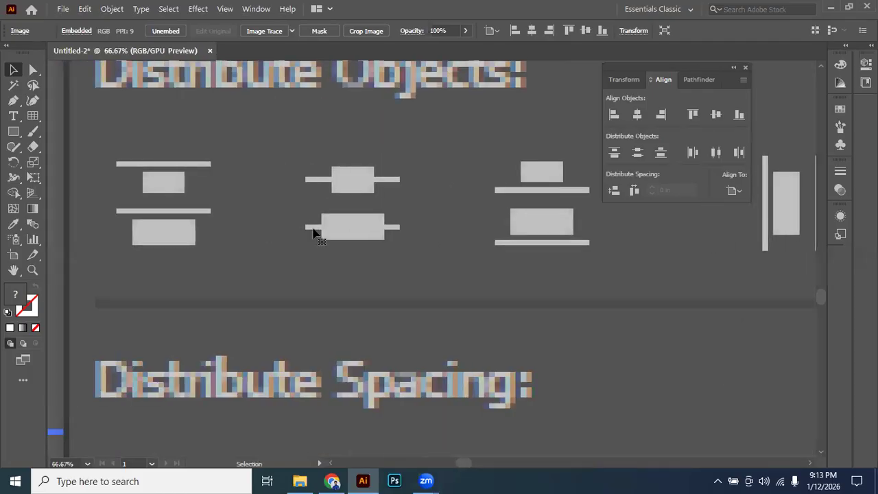
pyautogui.moveTo(273, 397); pyautogui.dragTo(273, 401)
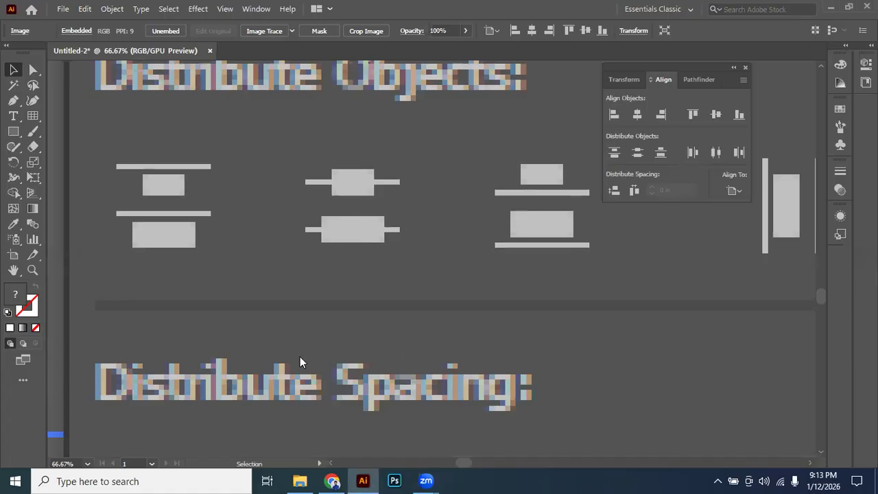
pyautogui.hscroll(-1, 206, 213)
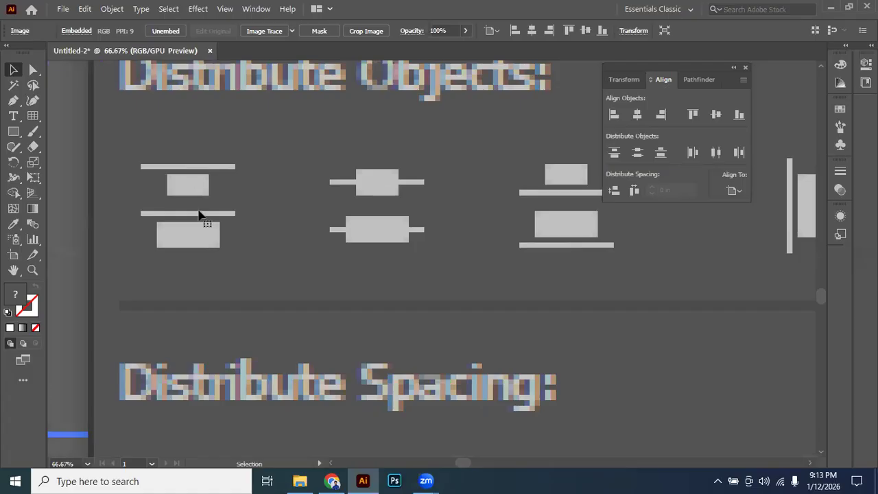
pyautogui.hscroll(-4, 208, 218)
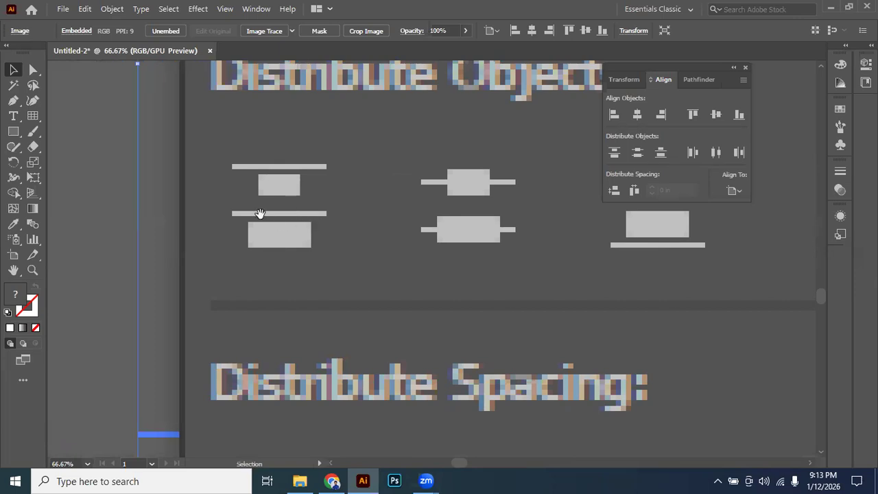
pyautogui.hscroll(-3, 302, 213)
pyautogui.scroll(1, 356, 203)
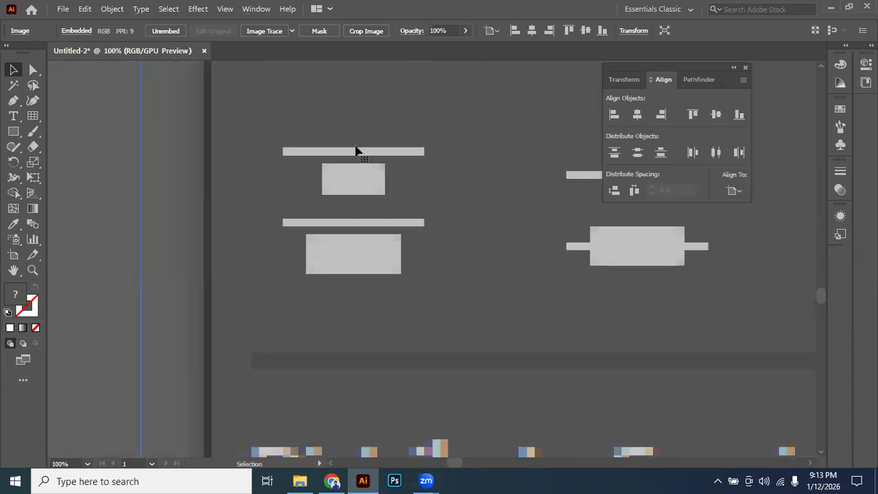
pyautogui.moveTo(398, 159); pyautogui.dragTo(359, 161)
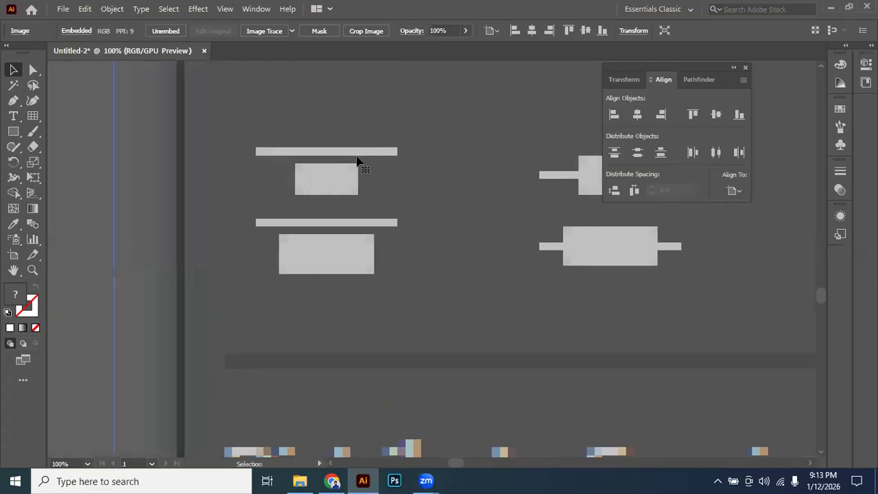
# Examine the vertical distribute center and bottom icons up close, along with the horizontal distribute icons beside them.
pyautogui.hscroll(1, 301, 190)
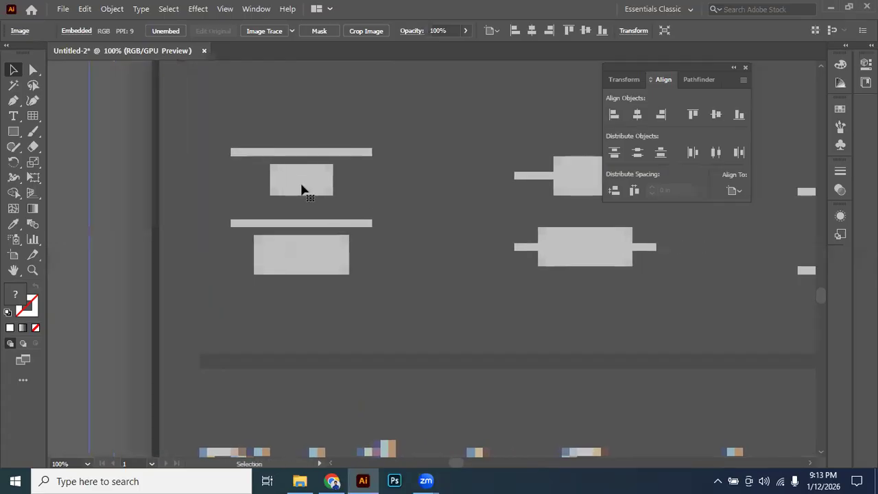
pyautogui.moveTo(368, 194); pyautogui.dragTo(274, 194)
pyautogui.hscroll(3, 341, 194)
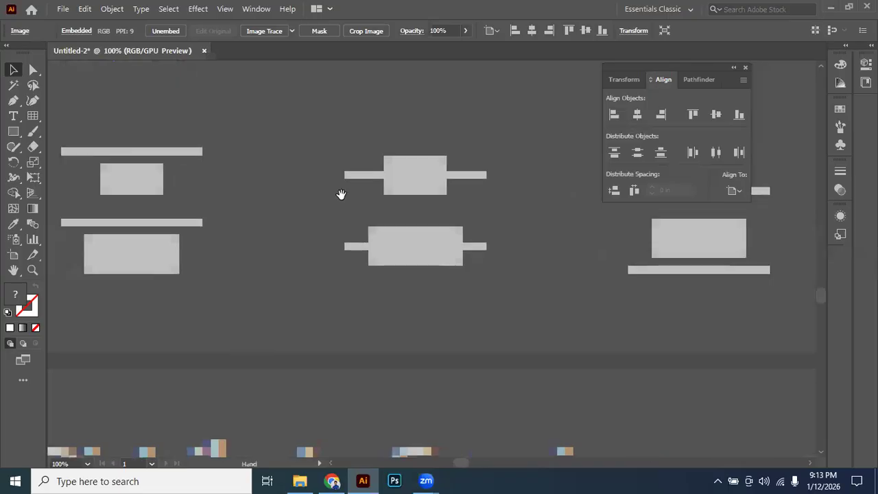
pyautogui.moveTo(421, 194); pyautogui.dragTo(368, 205)
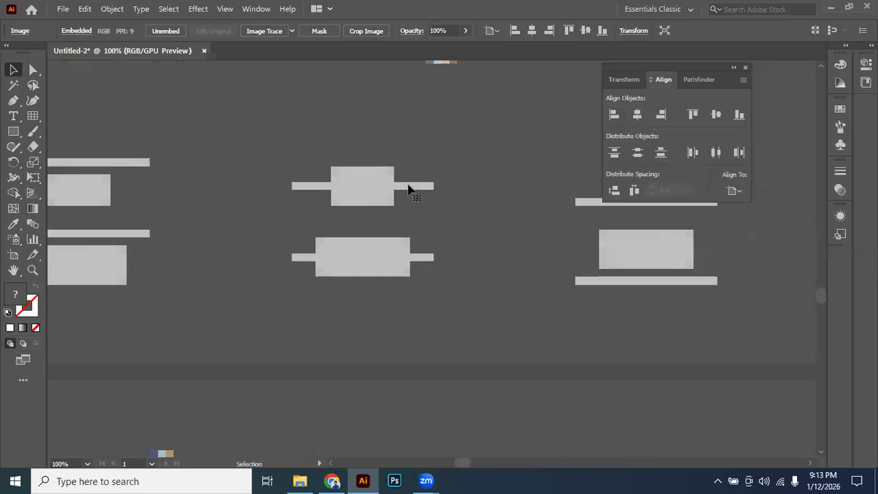
pyautogui.hscroll(9, 349, 240)
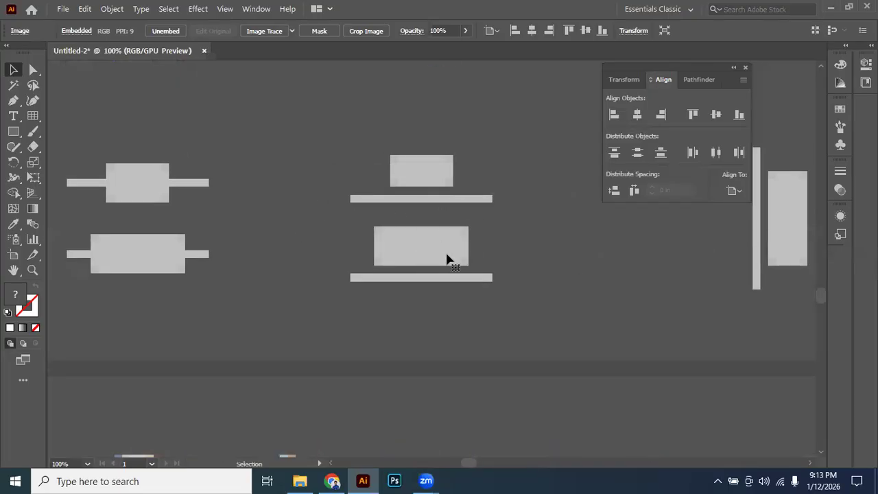
pyautogui.keyDown('alt'); pyautogui.scroll(-4, 453, 238); pyautogui.keyUp('alt')
pyautogui.hscroll(4, 411, 240)
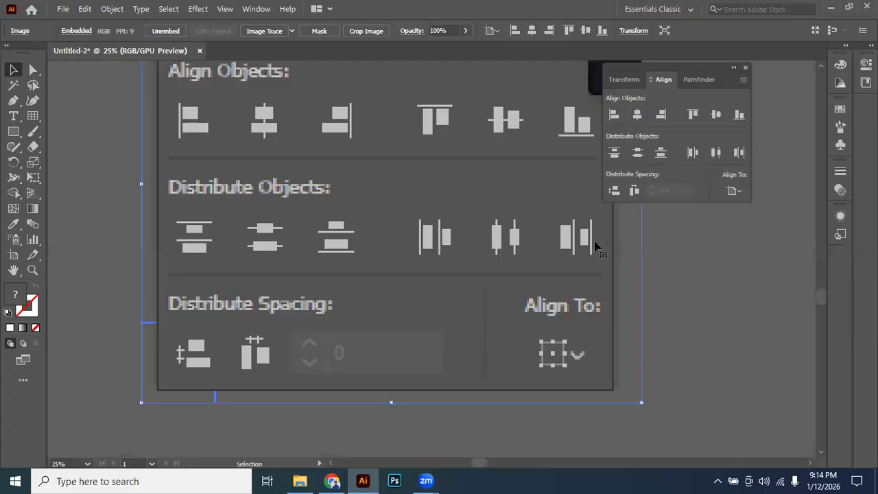
# Review the whole Align panel image, comparing the Align Objects icons with the Distribute Objects icons.
pyautogui.press('space')
pyautogui.moveTo(356, 172); pyautogui.dragTo(410, 248)
pyautogui.scroll(-2, 345, 235)
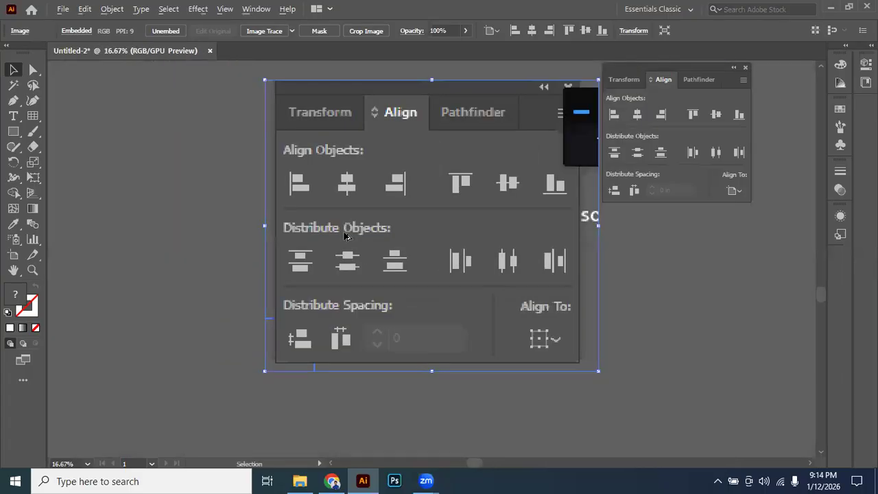
pyautogui.scroll(3, 336, 236)
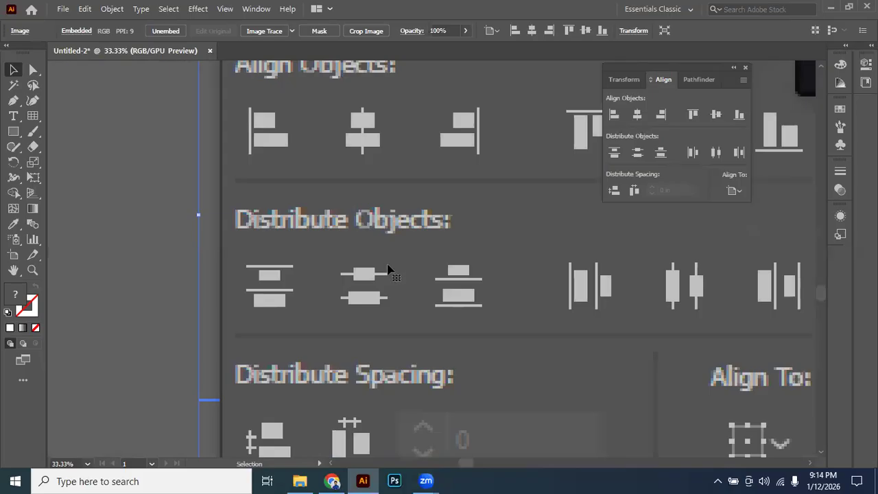
pyautogui.scroll(-2, 398, 226)
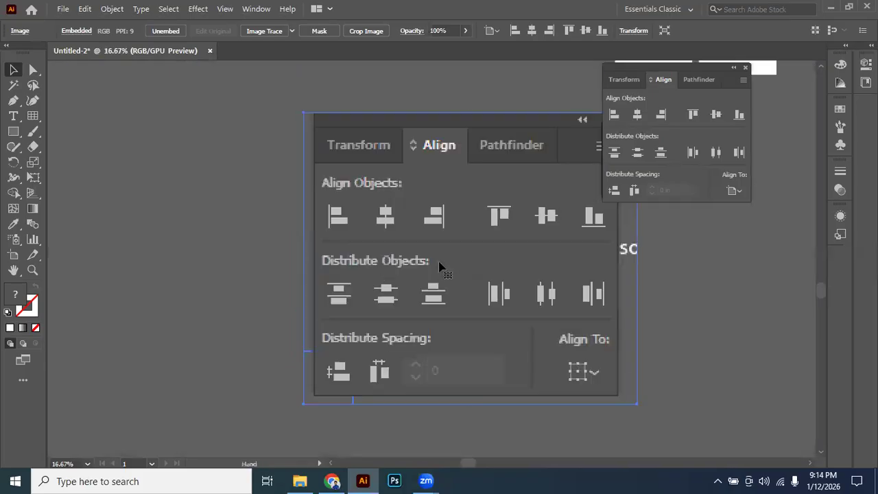
# Select the five white squares above the pasted image and stretch them vertically into tall rectangles.
pyautogui.scroll(-1, 439, 266)
pyautogui.moveTo(449, 281); pyautogui.dragTo(437, 330)
pyautogui.moveTo(469, 232); pyautogui.dragTo(394, 300)
pyautogui.click(197, 143)
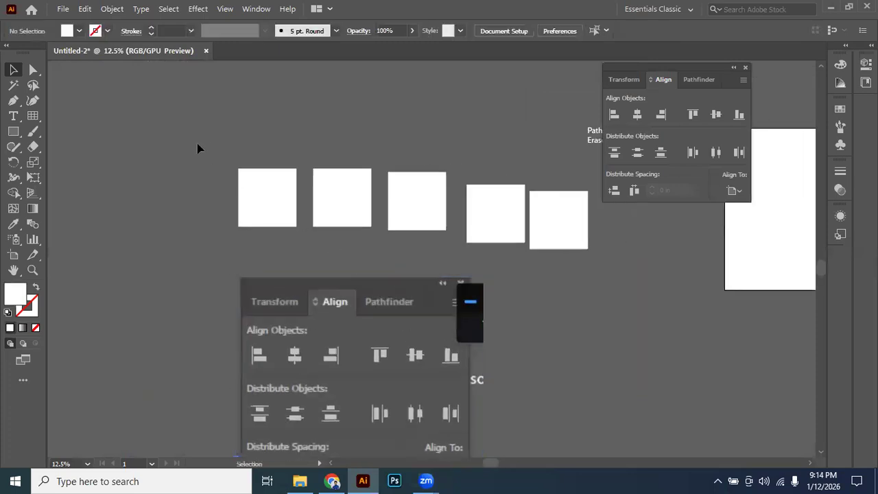
pyautogui.hotkey('ctrl', 'a')
pyautogui.moveTo(413, 170); pyautogui.dragTo(349, 196)
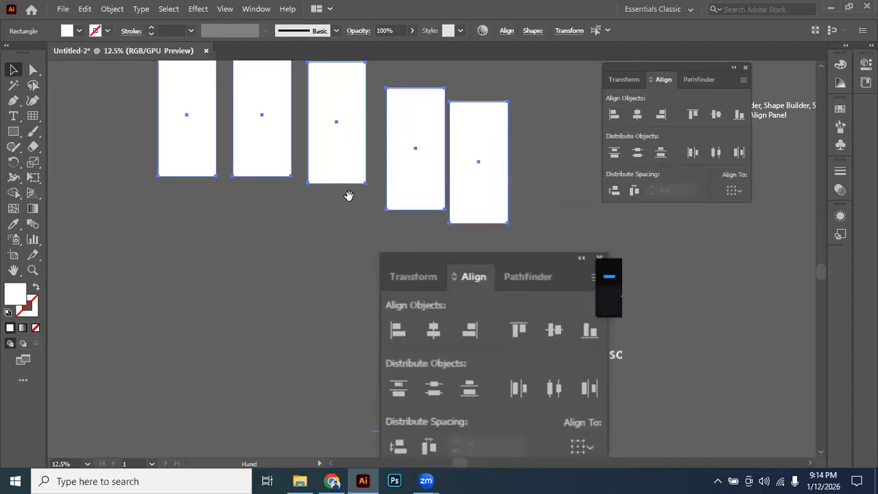
pyautogui.hotkey('ctrl', '-')
pyautogui.moveTo(331, 86); pyautogui.dragTo(331, 84)
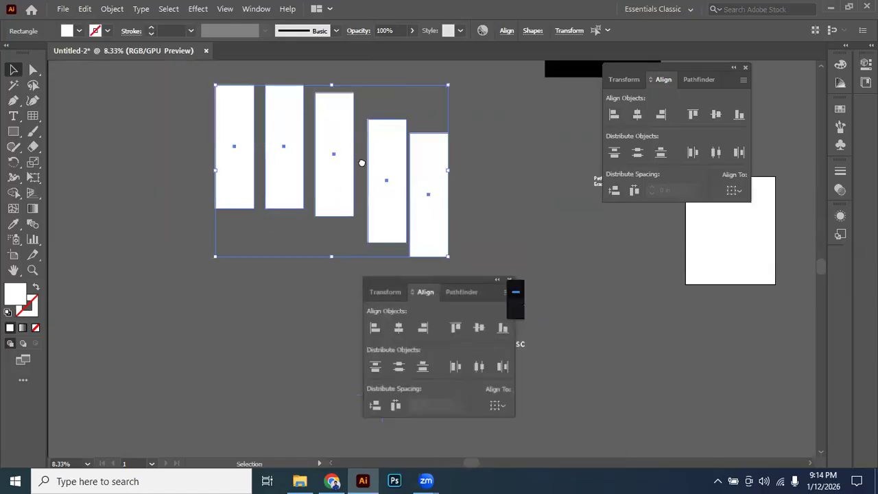
pyautogui.moveTo(361, 162); pyautogui.dragTo(364, 174)
pyautogui.moveTo(486, 151); pyautogui.dragTo(477, 148)
# Select the five tall rectangles, try Horizontal Align Left on them, and undo it.
pyautogui.click(172, 118)
pyautogui.moveTo(172, 119); pyautogui.dragTo(461, 199)
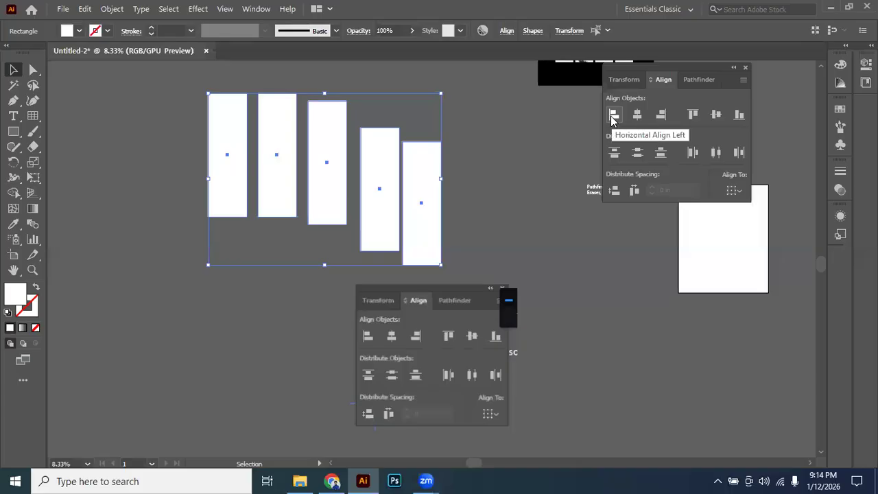
pyautogui.click(613, 118)
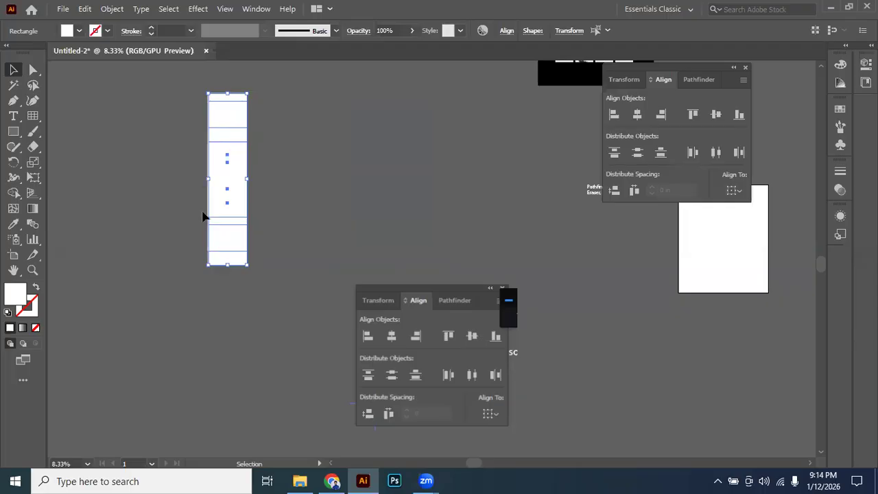
pyautogui.hotkey('ctrl', 'z')
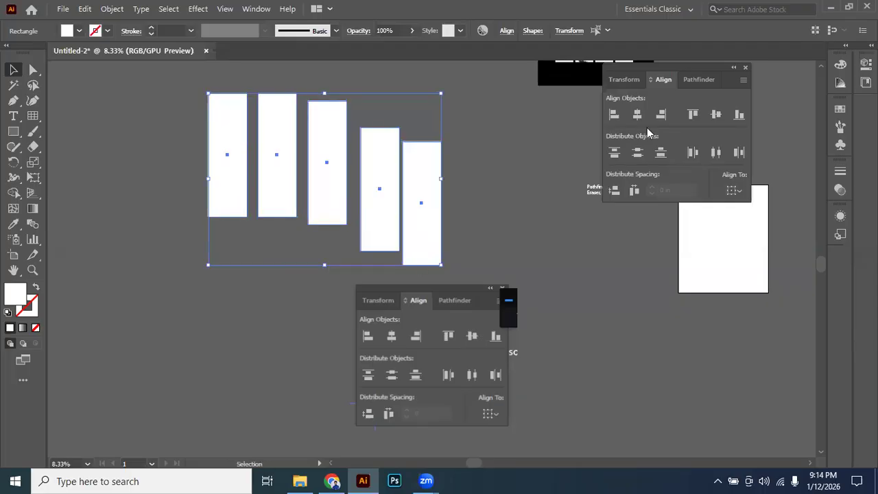
# Try Horizontal Align Right and Horizontal Align Center on the five rectangles, undoing each alignment.
pyautogui.click(662, 116)
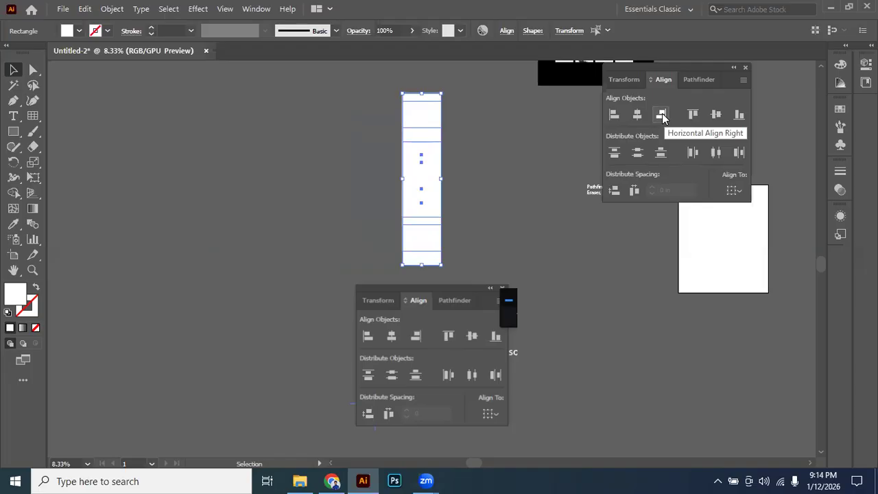
pyautogui.hotkey('ctrl', 'z')
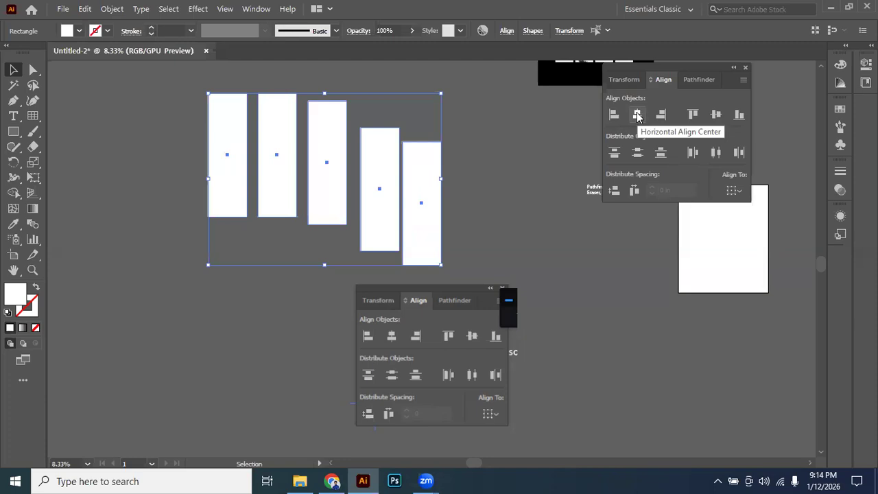
pyautogui.click(637, 115)
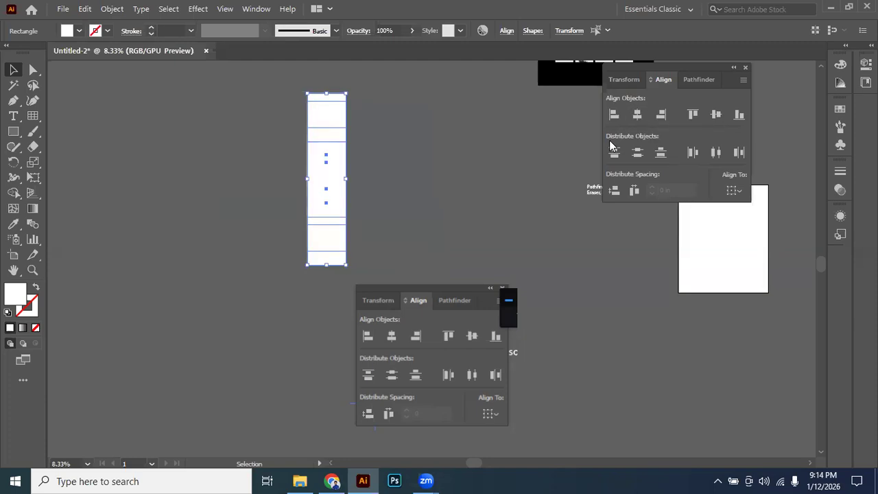
pyautogui.hotkey('ctrl', 'z')
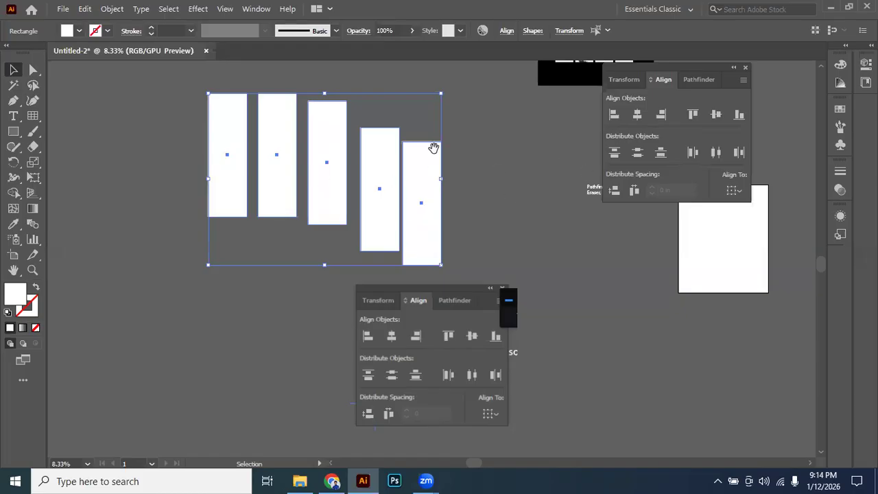
# Move the floating Align panel closer to the rectangles and align the five rectangles to their vertical center.
pyautogui.hscroll(2, 249, 156)
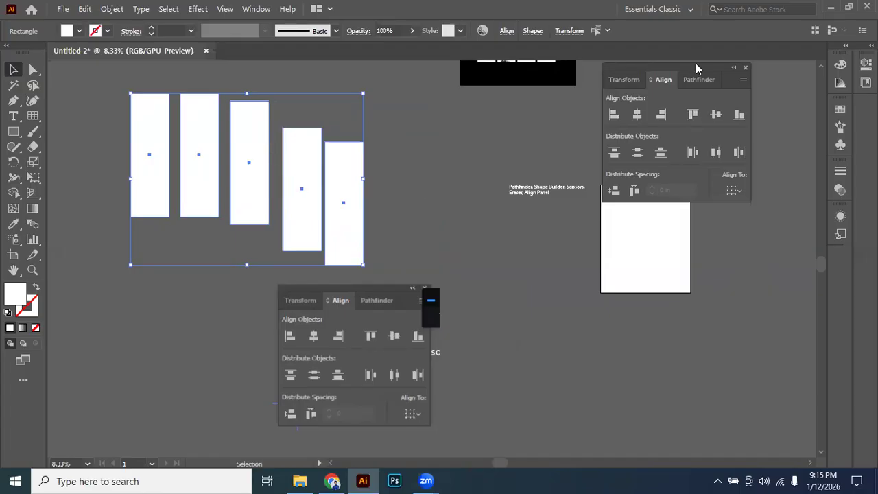
pyautogui.moveTo(696, 69); pyautogui.dragTo(636, 81)
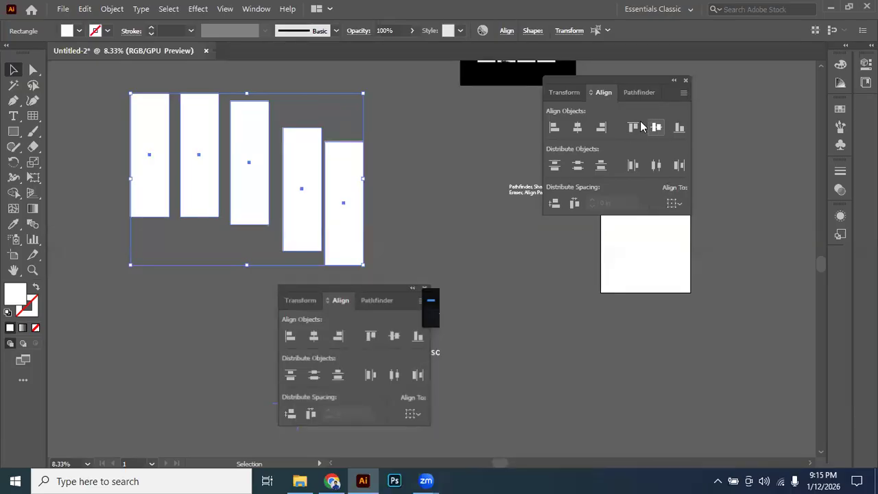
pyautogui.click(656, 128)
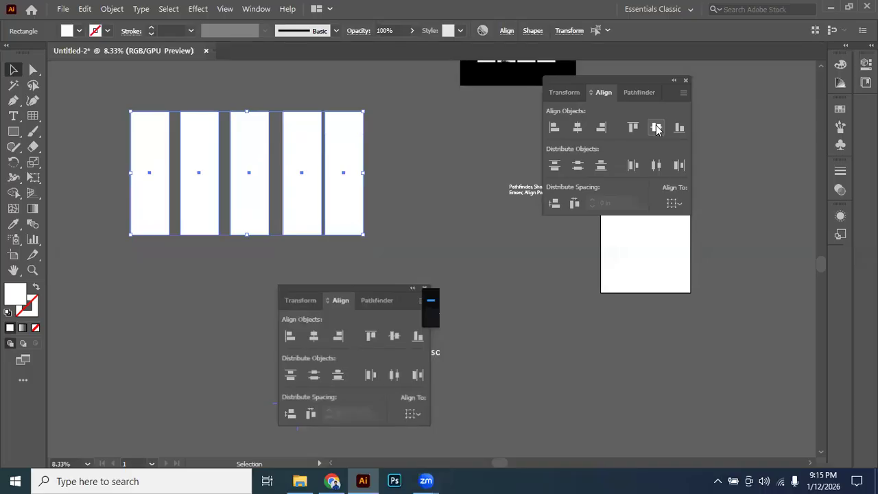
# Undo the vertical centering of the five rectangles, try Vertical Align Top on them, and undo that too.
pyautogui.hotkey('ctrl', 'z')
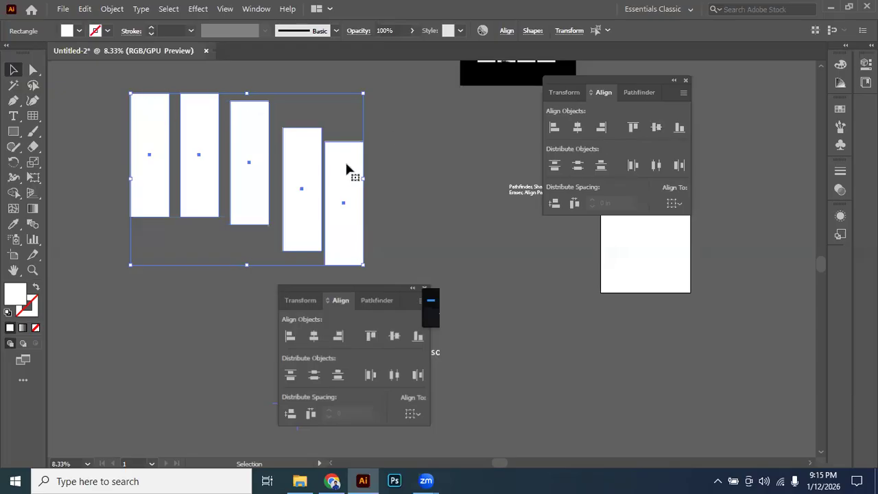
pyautogui.click(632, 127)
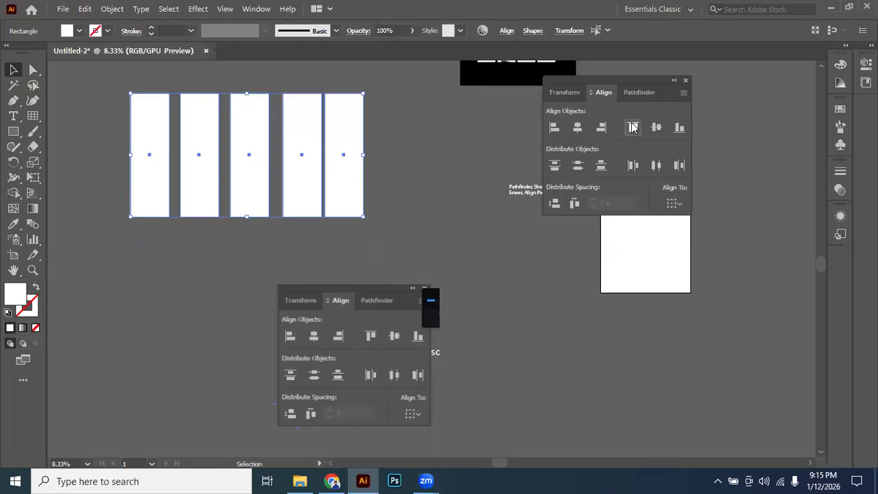
pyautogui.hotkey('ctrl', 'z')
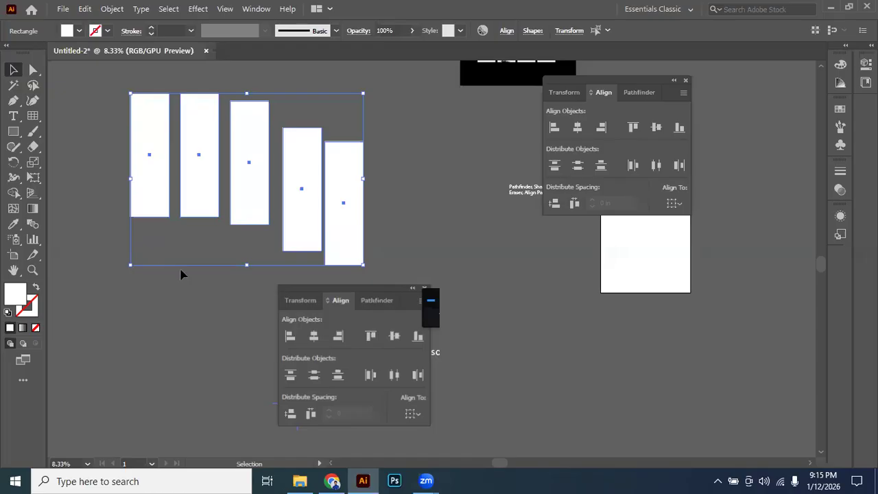
# Apply Vertical Align Bottom to the five rectangles and inspect the gaps between them up close.
pyautogui.click(681, 128)
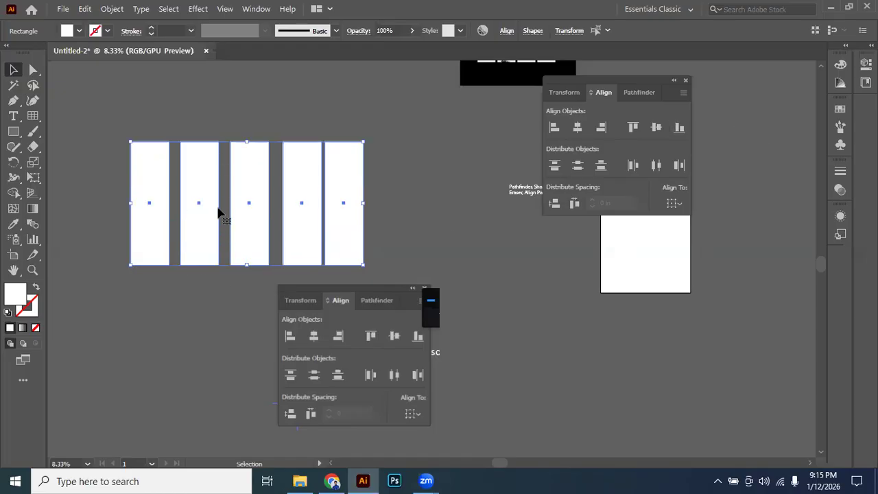
pyautogui.moveTo(196, 198); pyautogui.dragTo(300, 180)
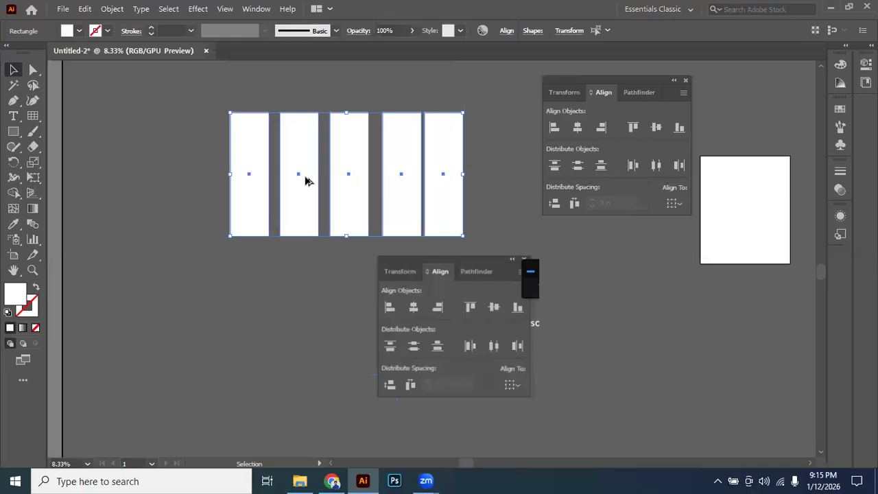
pyautogui.scroll(1, 306, 180)
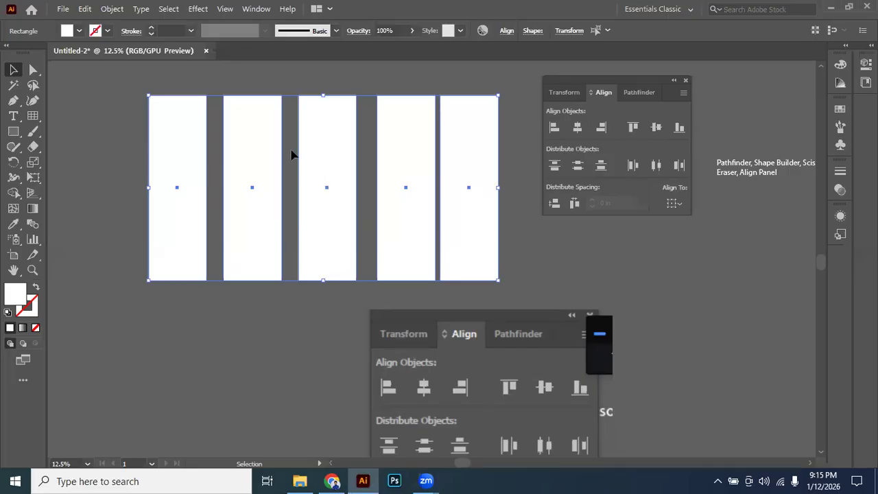
pyautogui.scroll(2, 204, 153)
pyautogui.moveTo(387, 188); pyautogui.dragTo(131, 157)
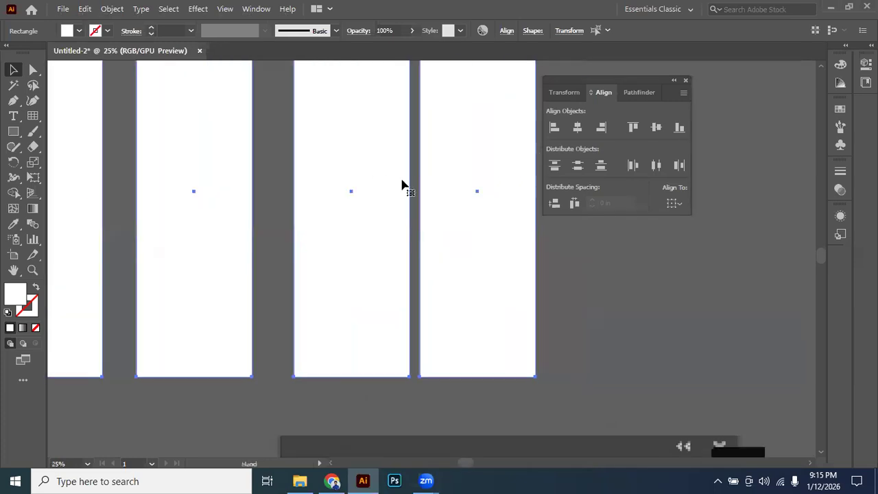
pyautogui.moveTo(282, 188); pyautogui.dragTo(350, 189)
pyautogui.moveTo(300, 211); pyautogui.dragTo(470, 214)
pyautogui.moveTo(256, 212); pyautogui.dragTo(428, 214)
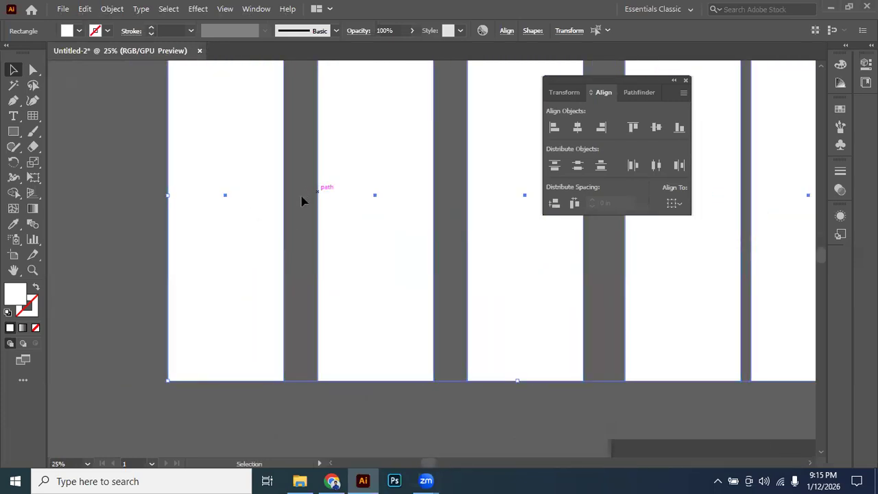
pyautogui.scroll(-2, 308, 215)
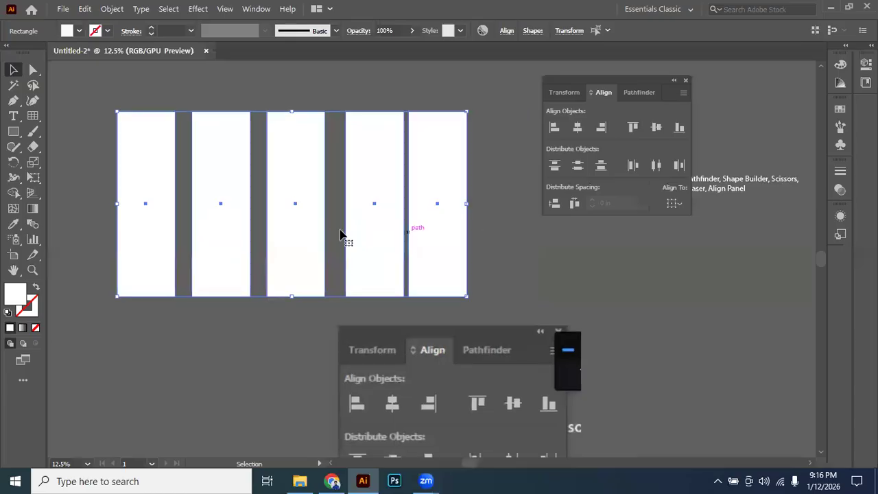
# Shift only the middle rectangle slightly toward the fourth one to make the spacing uneven.
pyautogui.click(315, 222)
pyautogui.click(341, 198)
pyautogui.moveTo(295, 204); pyautogui.dragTo(309, 206)
# Select all five rectangles and try Horizontal Distribute Center and Horizontal Distribute Left on them, undoing each distribution.
pyautogui.click(87, 106)
pyautogui.moveTo(87, 107); pyautogui.dragTo(413, 229)
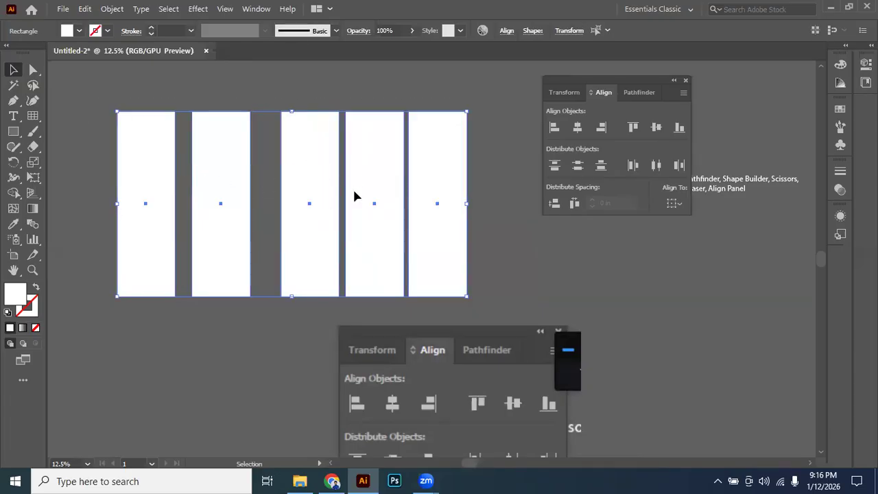
pyautogui.click(656, 166)
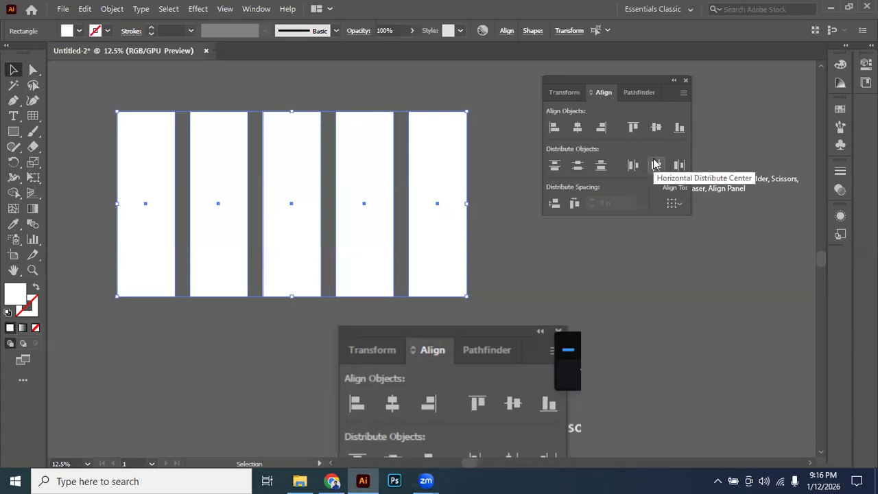
pyautogui.click(655, 166)
pyautogui.hotkey('ctrl', 'z')
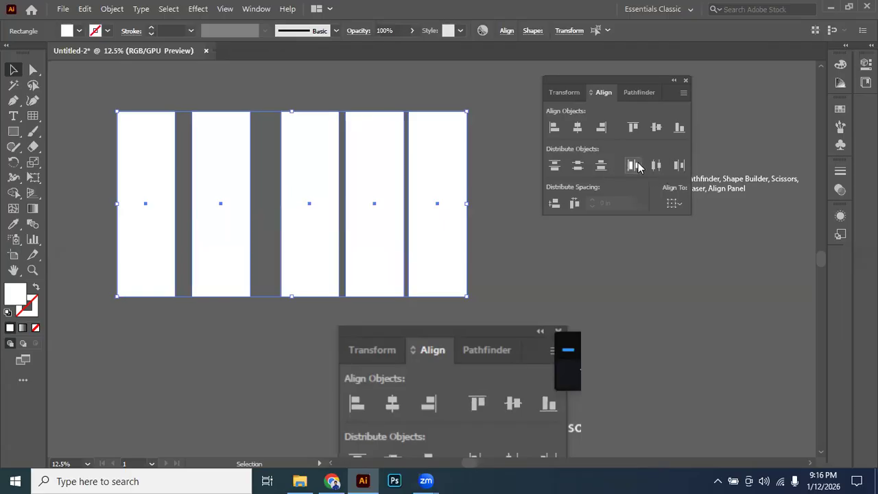
pyautogui.click(636, 166)
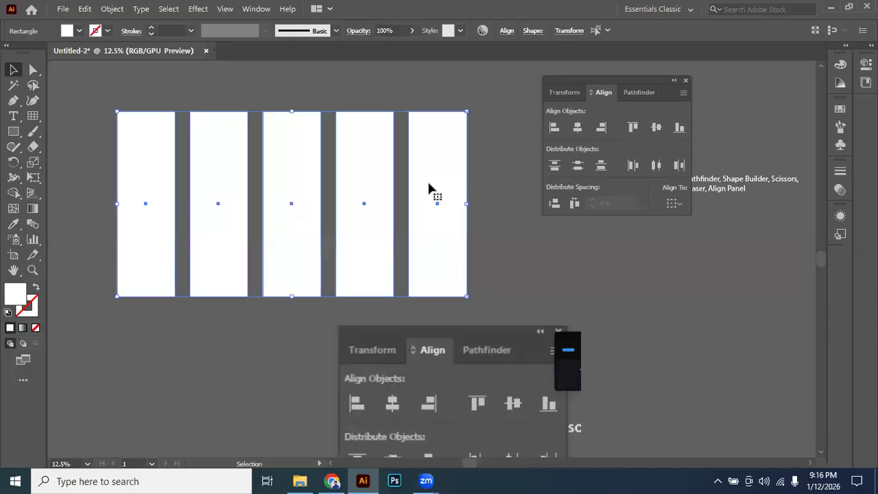
pyautogui.hotkey('ctrl', 'z')
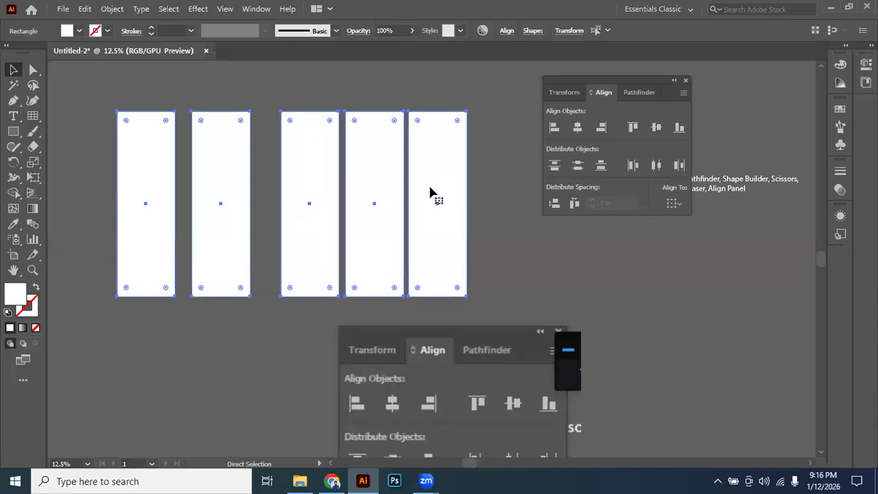
# Rotate the five rectangles a quarter turn into a stack of horizontal bars and apply Vertical Distribute Center.
pyautogui.scroll(-1, 432, 191)
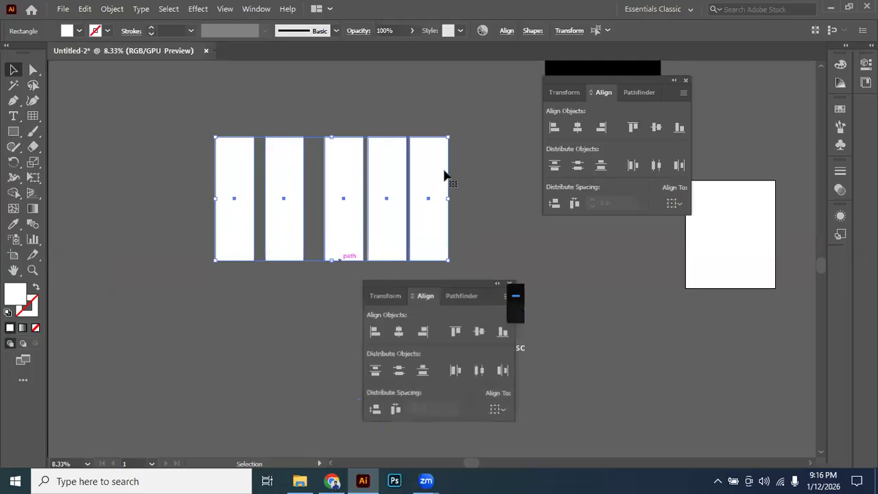
pyautogui.moveTo(454, 169); pyautogui.dragTo(410, 276)
pyautogui.moveTo(310, 169); pyautogui.dragTo(354, 171)
pyautogui.moveTo(409, 161); pyautogui.dragTo(289, 158)
pyautogui.moveTo(300, 155); pyautogui.dragTo(286, 160)
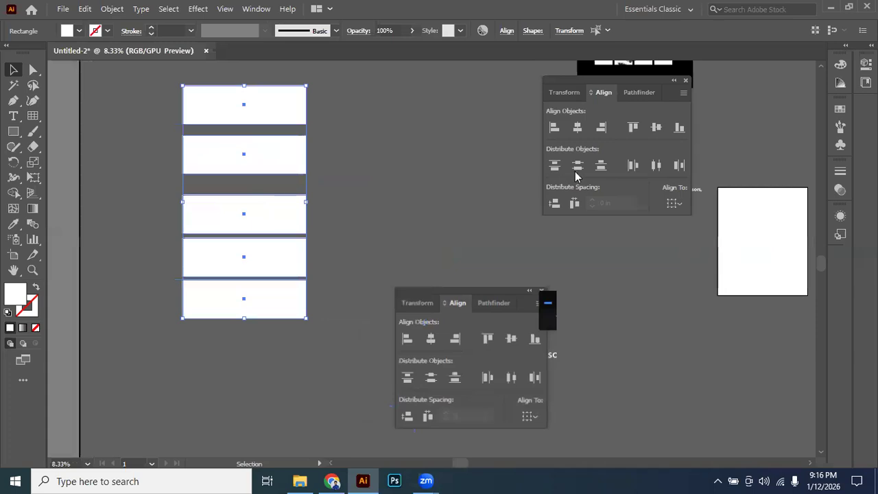
pyautogui.click(578, 167)
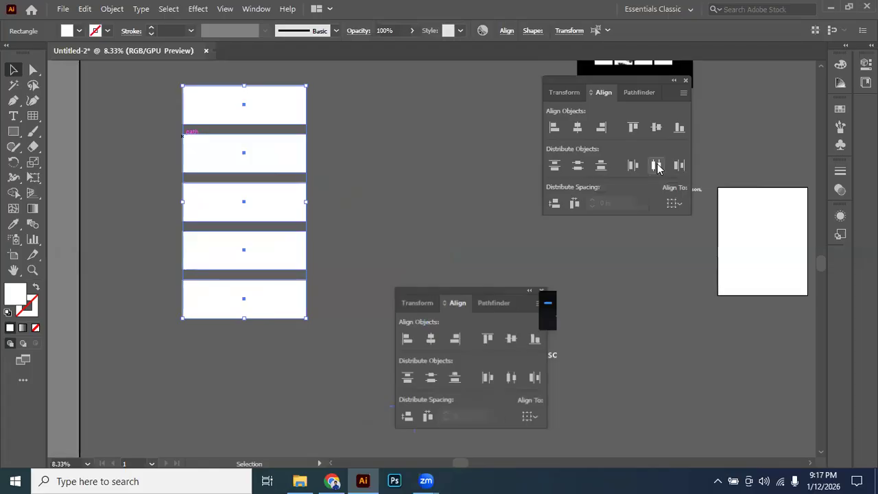
pyautogui.click(410, 189)
pyautogui.moveTo(418, 169); pyautogui.dragTo(360, 168)
pyautogui.moveTo(133, 116); pyautogui.dragTo(240, 323)
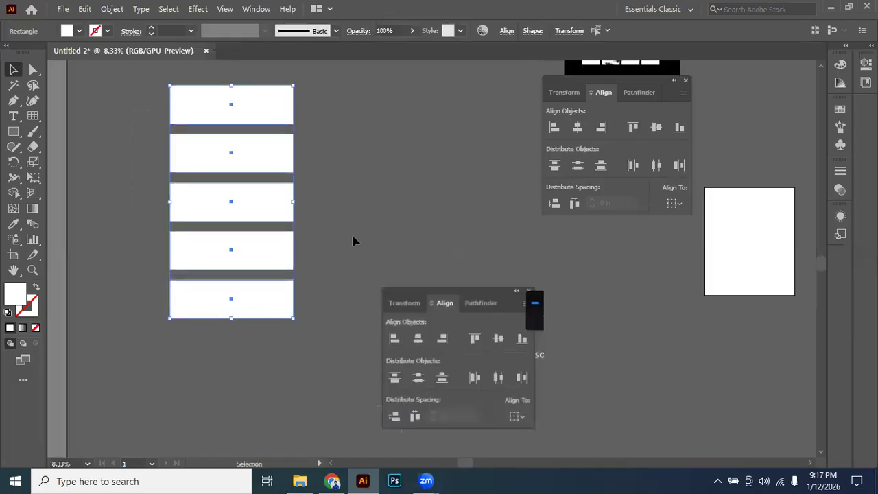
pyautogui.scroll(1, 339, 163)
pyautogui.hscroll(1, 339, 162)
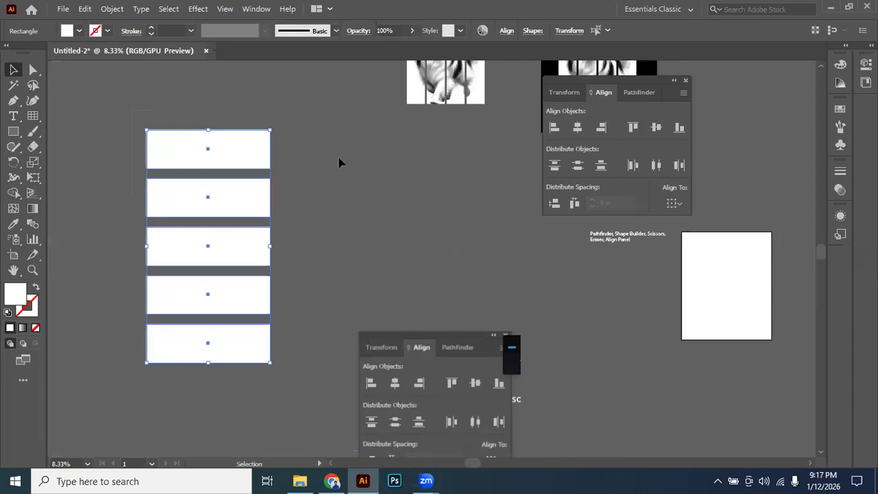
# Undo the distribution, the rotation, the middle rectangle's shift and the bottom alignment, back to the staggered upright rectangles.
pyautogui.hotkey('ctrl', 'z')
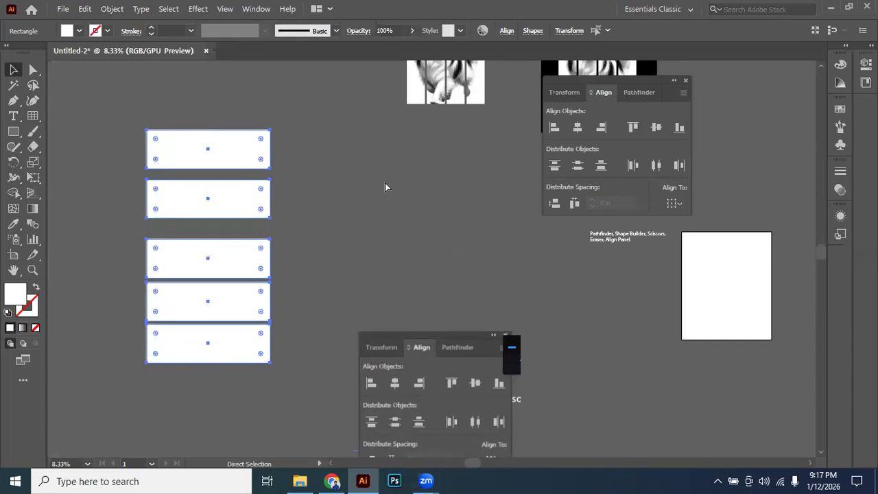
pyautogui.hotkey('ctrl', 'z')
pyautogui.moveTo(353, 199); pyautogui.dragTo(308, 157)
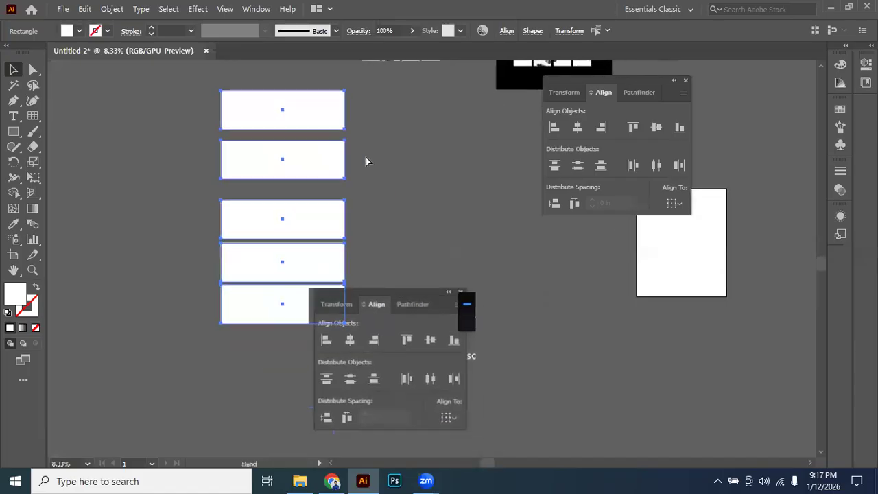
pyautogui.hotkey('ctrl', 'z')
pyautogui.moveTo(378, 162); pyautogui.dragTo(433, 176)
pyautogui.hotkey('ctrl', 'z')
pyautogui.hotkey('ctrl', 'z')
pyautogui.scroll(1, 331, 154)
pyautogui.moveTo(361, 148); pyautogui.dragTo(315, 186)
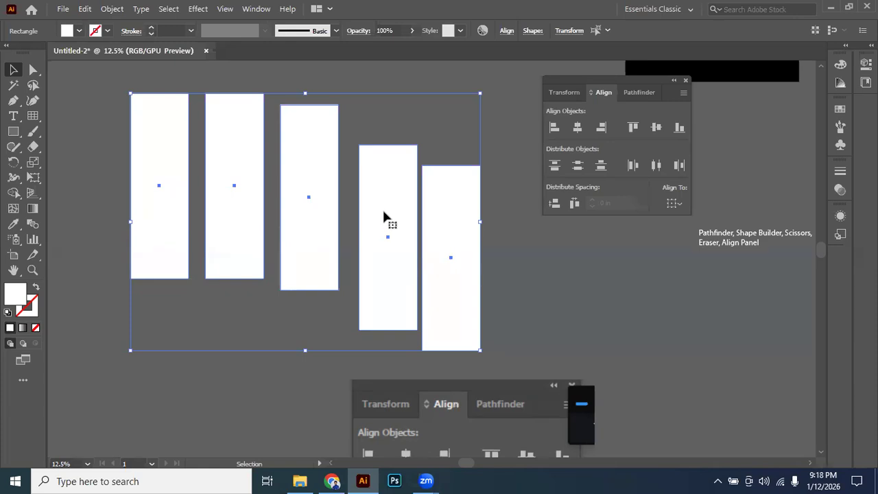
# Reselect the five rectangles, make the fourth one the key object, try Vertical Align Center, and undo it.
pyautogui.click(91, 115)
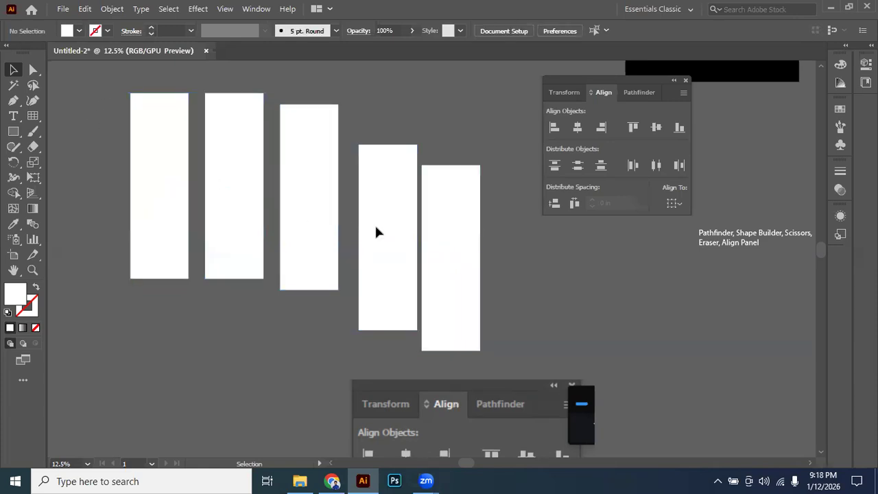
pyautogui.hotkey('ctrl', 'a')
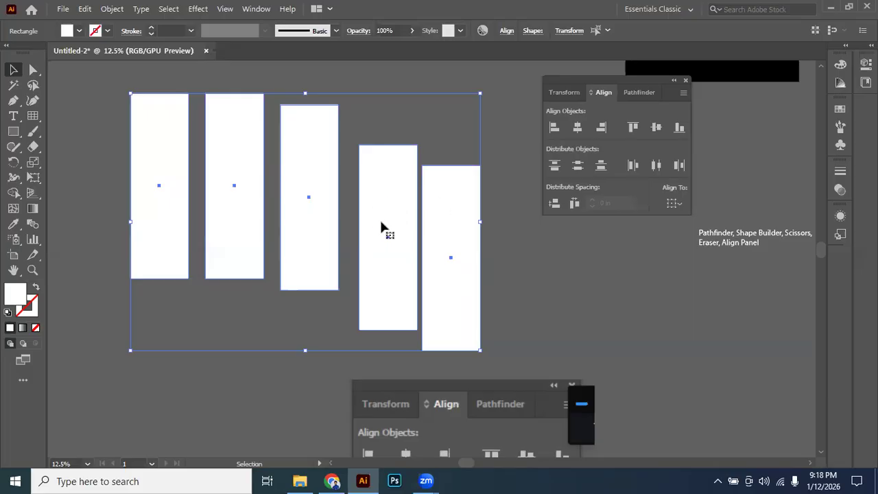
pyautogui.click(95, 103)
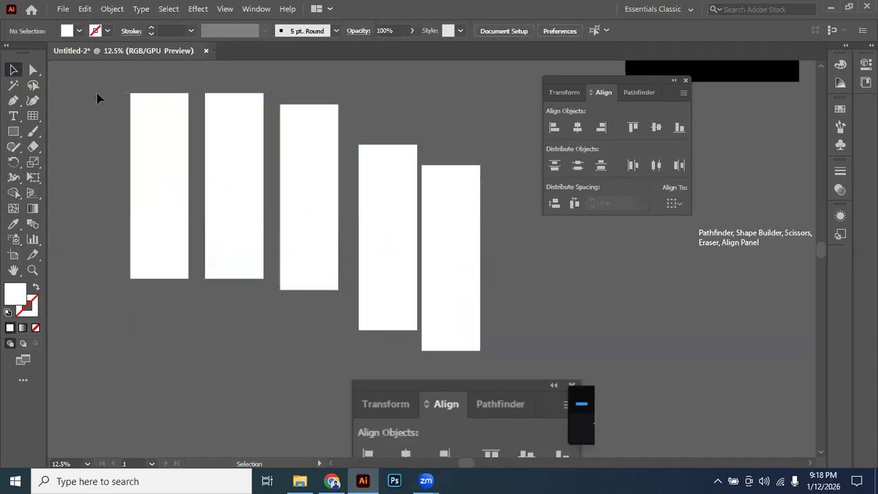
pyautogui.moveTo(98, 99); pyautogui.dragTo(510, 277)
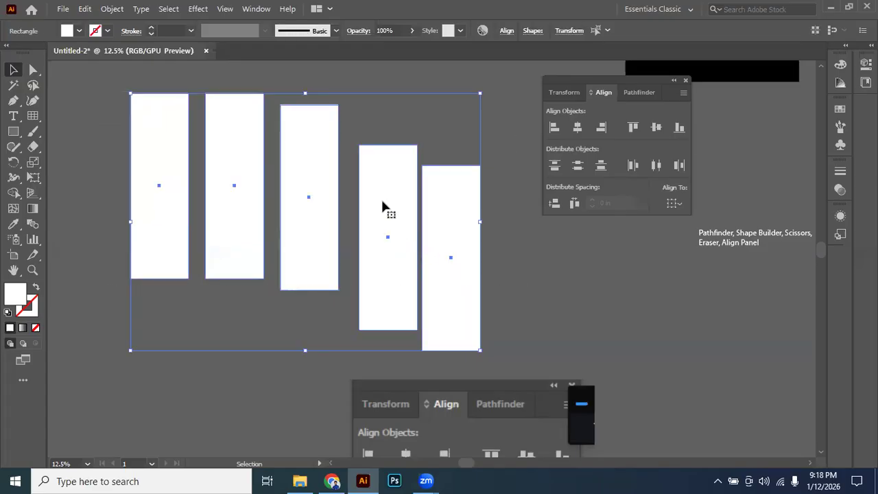
pyautogui.click(383, 203)
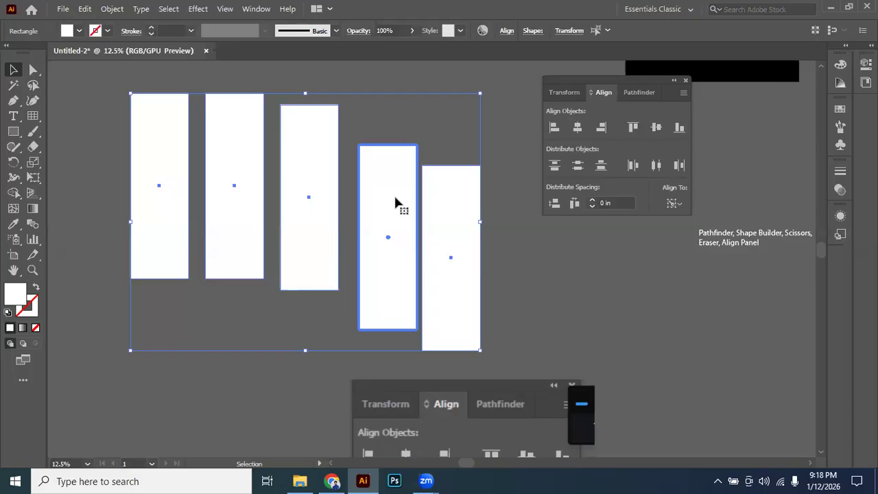
pyautogui.click(657, 129)
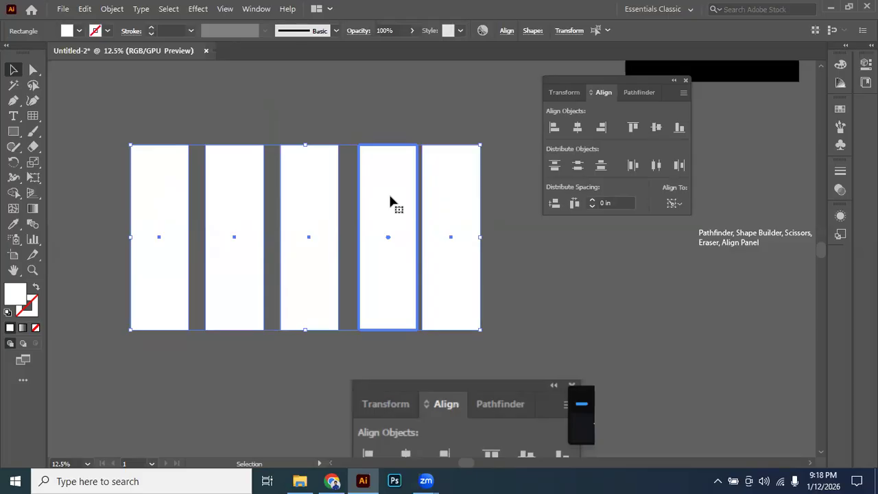
pyautogui.hotkey('ctrl', 'z')
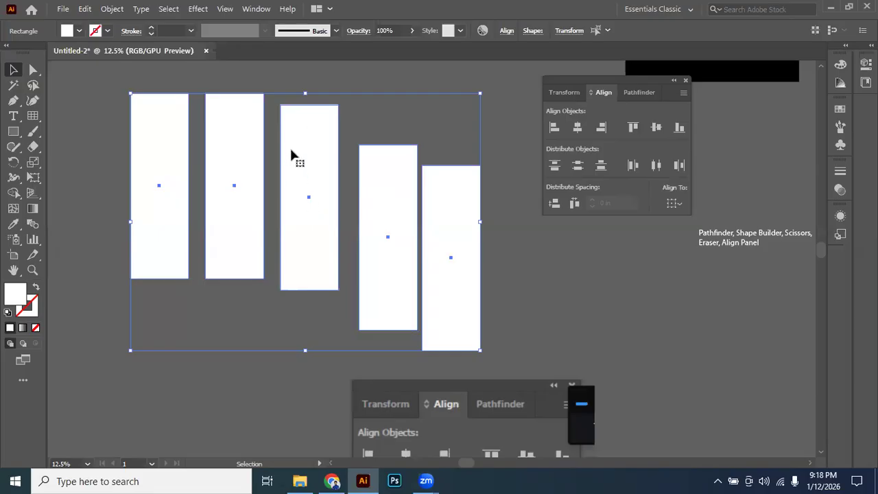
# Make the middle rectangle the key object, apply Vertical Align Center to all five, and deselect them.
pyautogui.click(311, 139)
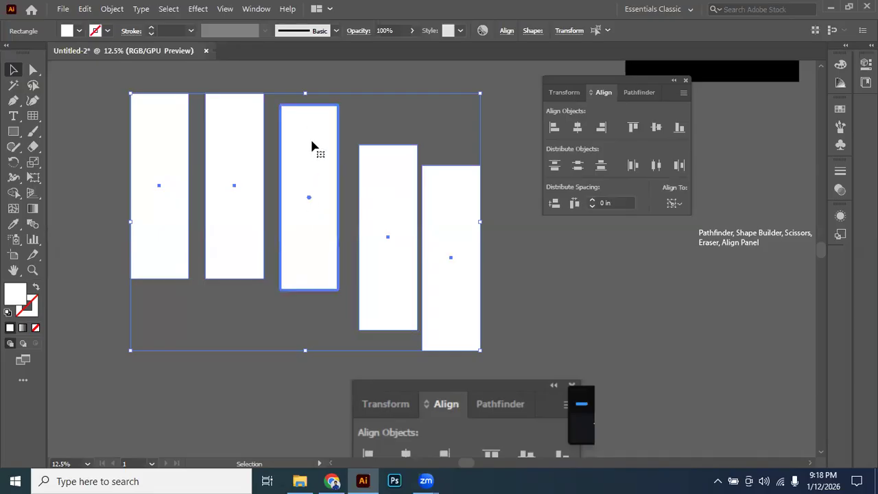
pyautogui.click(657, 127)
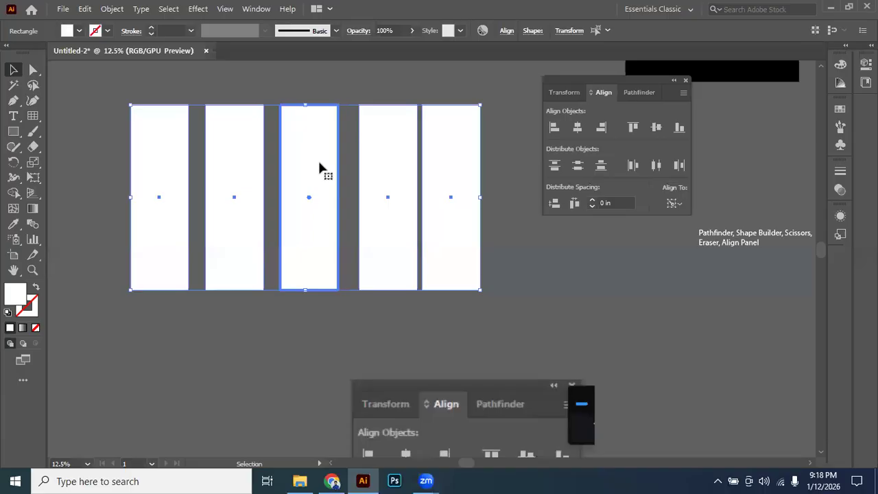
pyautogui.scroll(-2, 320, 168)
pyautogui.click(333, 183)
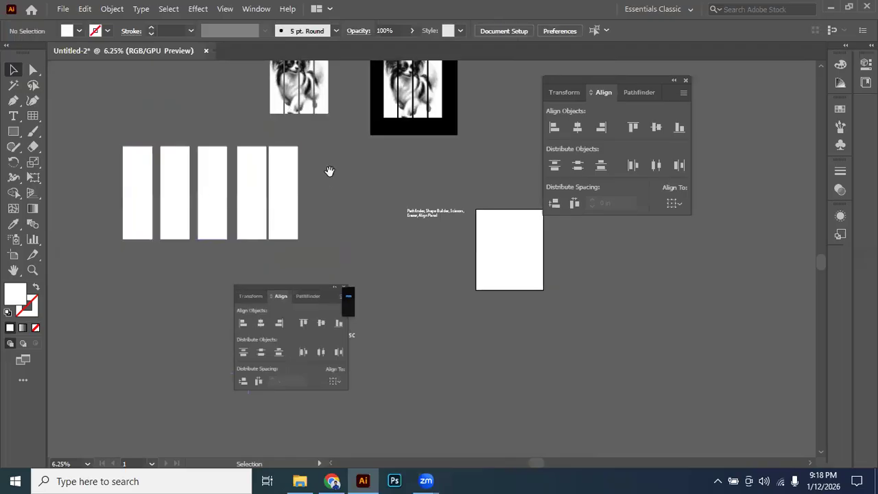
pyautogui.moveTo(368, 216); pyautogui.dragTo(133, 208)
pyautogui.moveTo(309, 199); pyautogui.dragTo(373, 206)
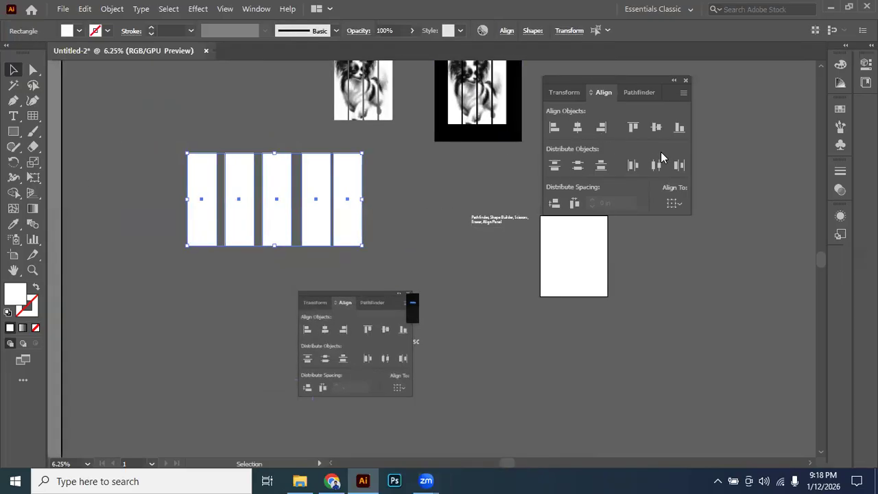
pyautogui.scroll(1, 300, 188)
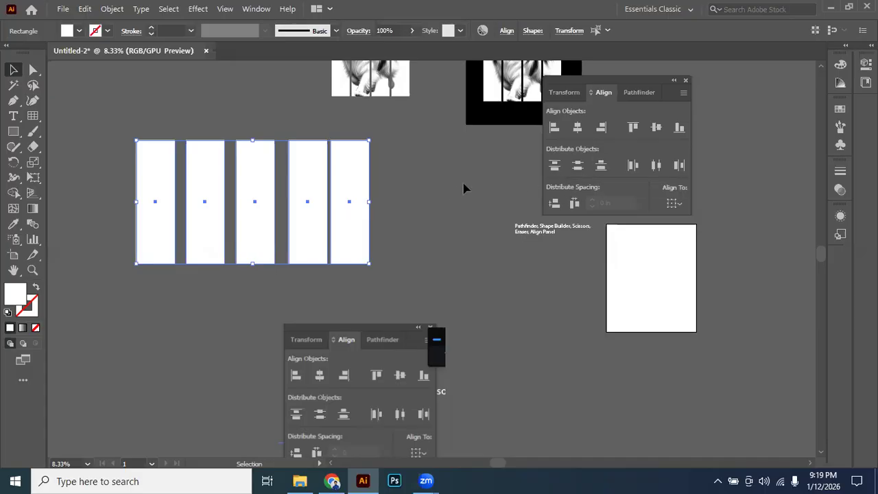
pyautogui.click(426, 198)
pyautogui.scroll(2, 239, 183)
pyautogui.press('space')
pyautogui.moveTo(324, 206); pyautogui.dragTo(425, 210)
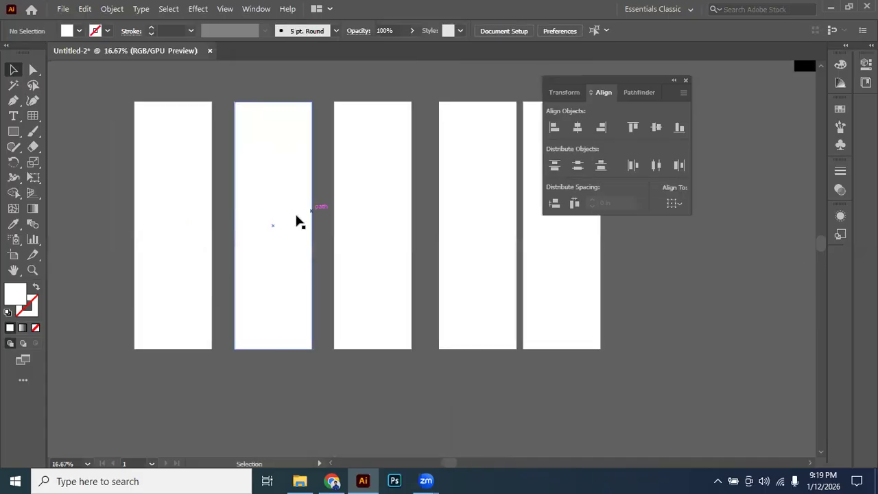
# Draw a small rectangle that exactly spans the gap between the first and second white rectangles, near their top edges.
pyautogui.scroll(1, 295, 216)
pyautogui.press('space')
pyautogui.moveTo(288, 227); pyautogui.dragTo(335, 307)
pyautogui.click(313, 205)
pyautogui.press('space')
pyautogui.press('space')
pyautogui.moveTo(303, 247); pyautogui.dragTo(293, 251)
pyautogui.click(13, 132)
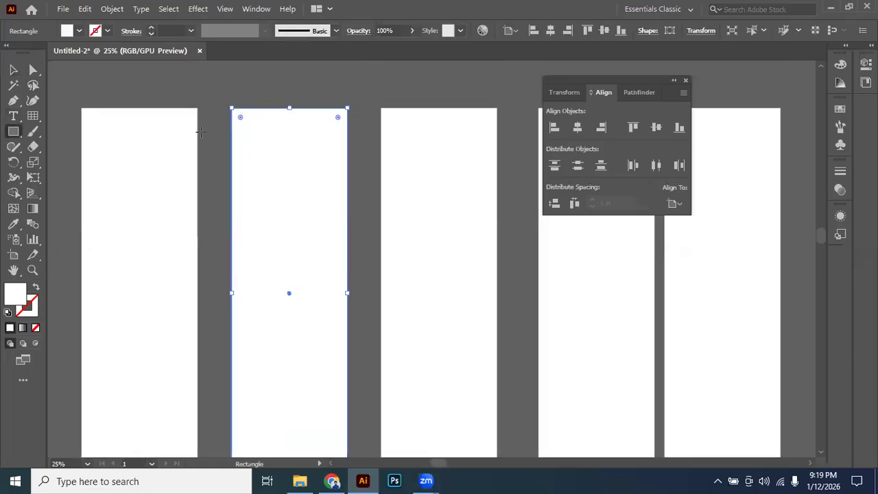
pyautogui.moveTo(198, 122); pyautogui.dragTo(231, 199)
pyautogui.click(13, 70)
pyautogui.click(102, 92)
pyautogui.click(210, 161)
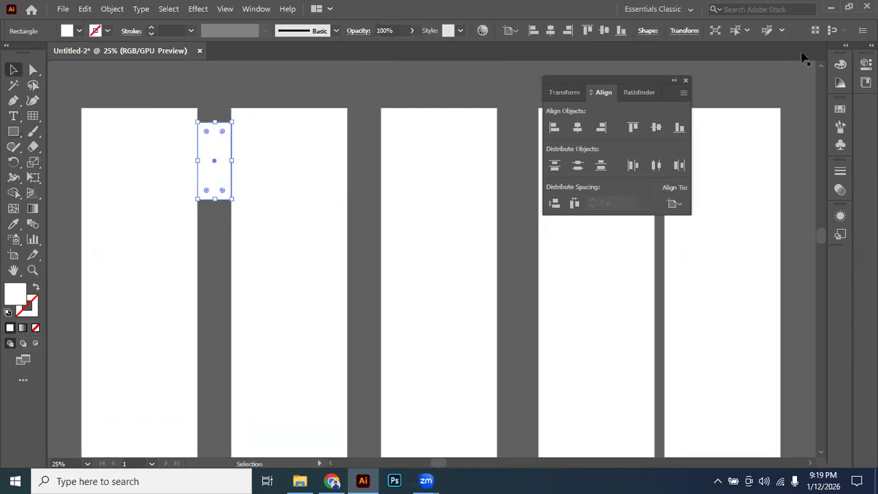
# Fill the small spacer rectangle with the yellow colour E9FF5D.
pyautogui.click(841, 66)
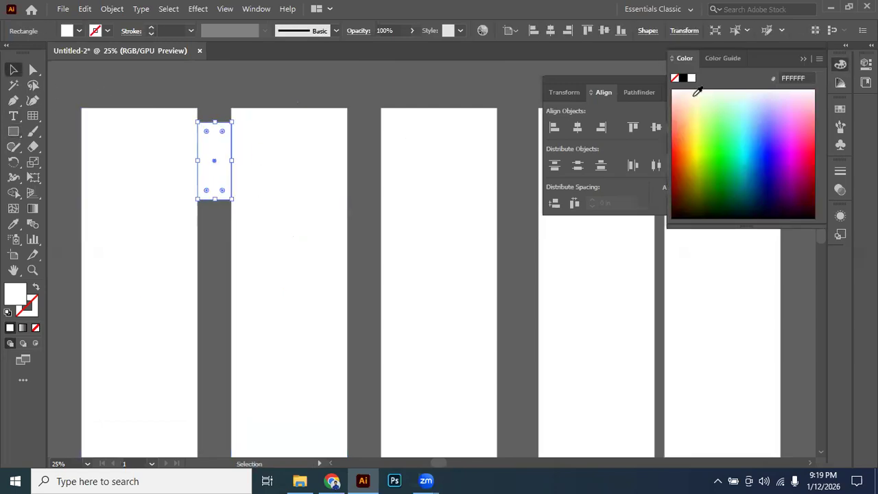
pyautogui.click(688, 144)
pyautogui.scroll(2, 209, 151)
pyautogui.click(204, 77)
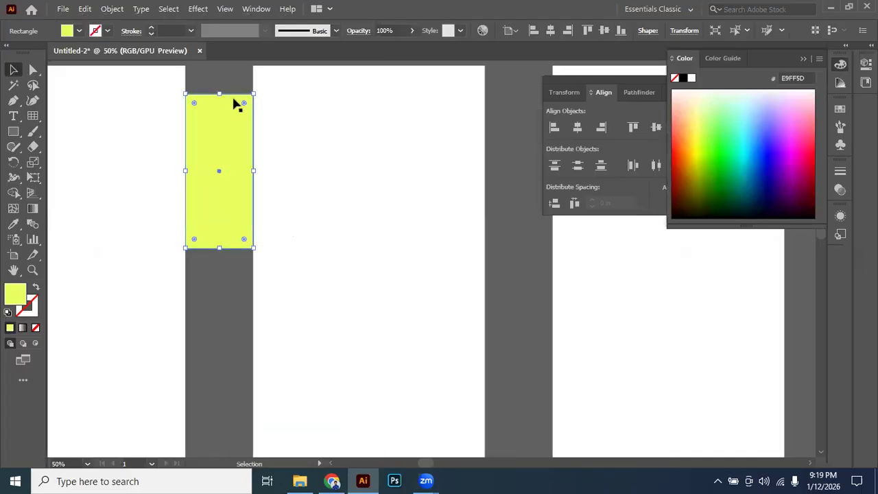
# Duplicate the yellow spacer into the second gap and into the gap between the third and fourth white rectangles.
pyautogui.moveTo(228, 157); pyautogui.dragTo(467, 173)
pyautogui.click(211, 169)
pyautogui.moveTo(416, 180); pyautogui.dragTo(384, 184)
pyautogui.moveTo(439, 166); pyautogui.dragTo(406, 191)
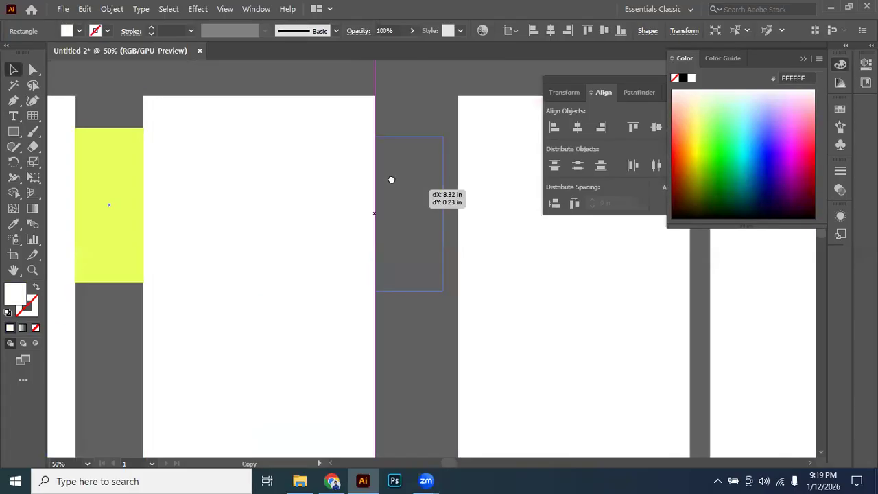
# Move the fourth and fifth white rectangles against the yellow spacer, shifting the spacer into the last gap to match the spacing.
pyautogui.click(414, 173)
pyautogui.moveTo(500, 173); pyautogui.dragTo(267, 171)
pyautogui.moveTo(168, 188); pyautogui.dragTo(286, 186)
pyautogui.moveTo(350, 190); pyautogui.dragTo(383, 190)
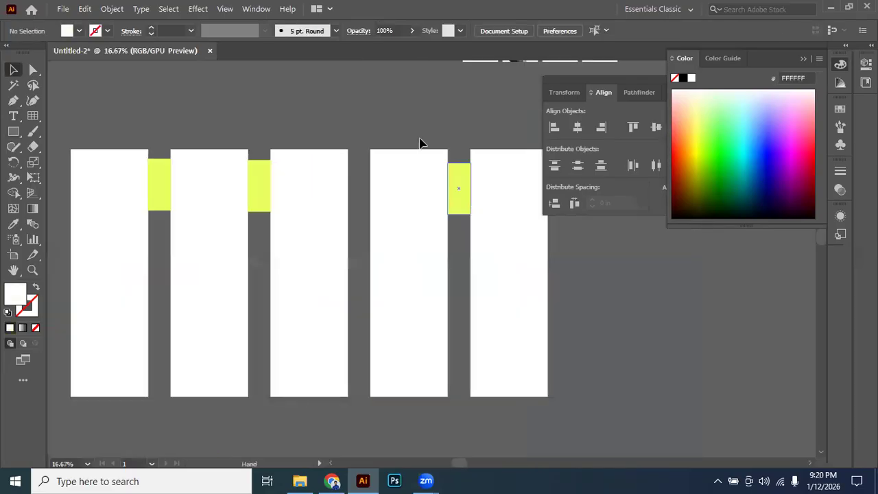
pyautogui.scroll(-1, 421, 142)
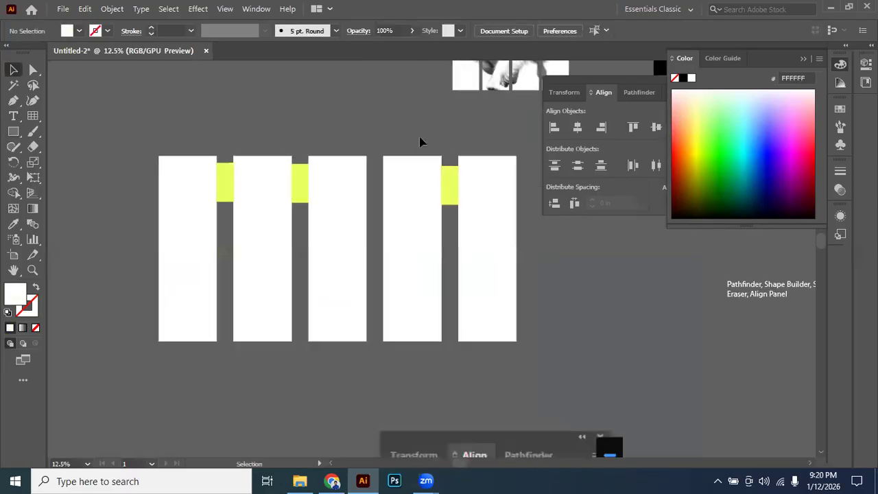
# Select the three yellow spacer rectangles between the white ones and delete them.
pyautogui.click(447, 186)
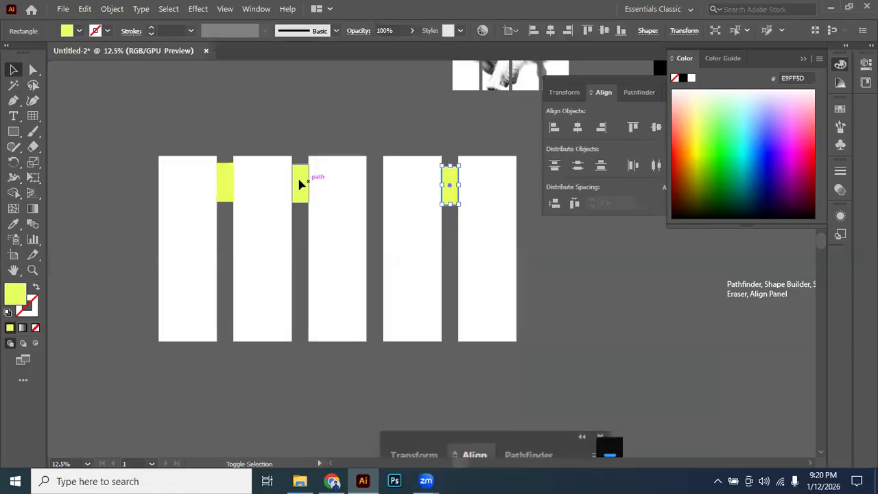
pyautogui.keyDown('shift'); pyautogui.click(226, 189); pyautogui.keyUp('shift')
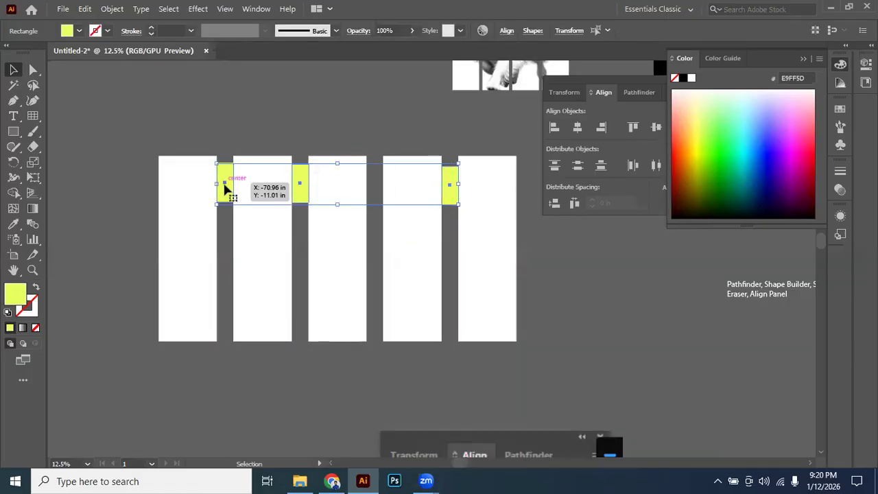
pyautogui.press('Delete')
pyautogui.moveTo(326, 116); pyautogui.dragTo(318, 115)
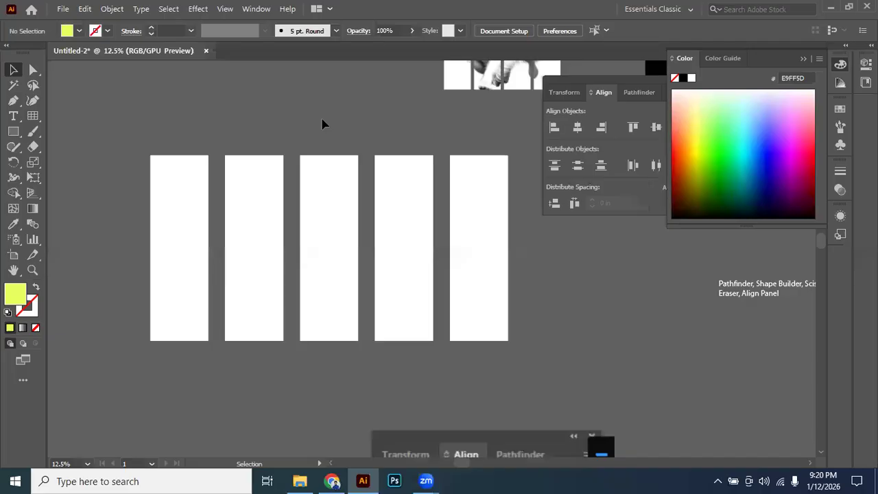
pyautogui.moveTo(309, 118); pyautogui.dragTo(272, 109)
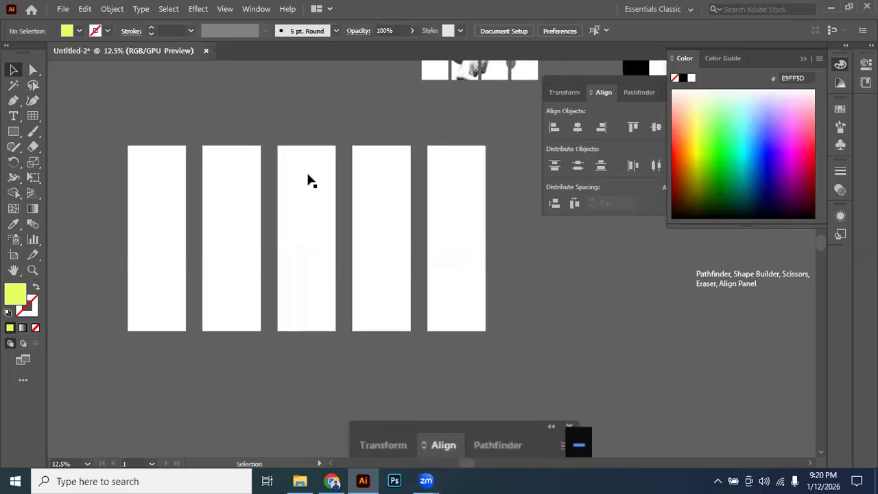
# Undo the spacer work back to the five unevenly spaced white rectangles without any yellow spacers.
pyautogui.hotkey('ctrl', 'z')
pyautogui.hotkey('ctrl', 'z')
pyautogui.hotkey('ctrl', 'z')
pyautogui.hotkey('ctrl', 'z')
pyautogui.hotkey('ctrl', 'z')
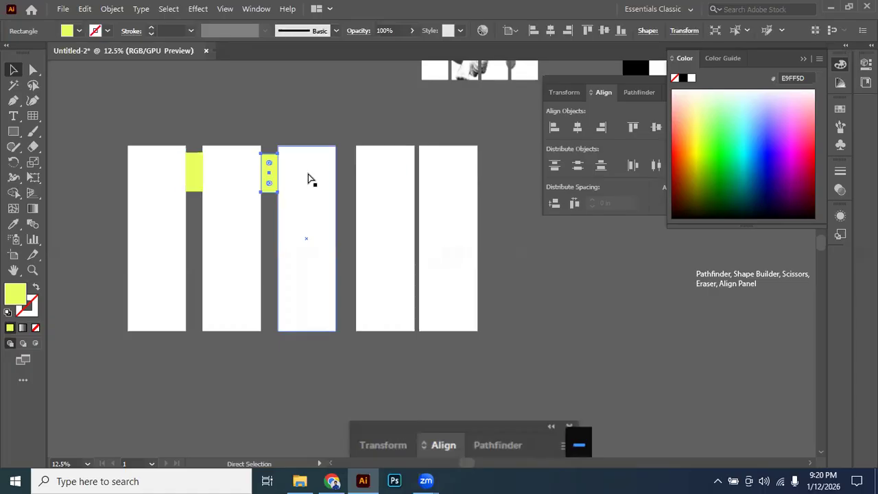
pyautogui.hotkey('ctrl', 'z')
# Select the five white rectangles, apply Horizontal Distribute Center to them, and deselect them.
pyautogui.click(209, 158)
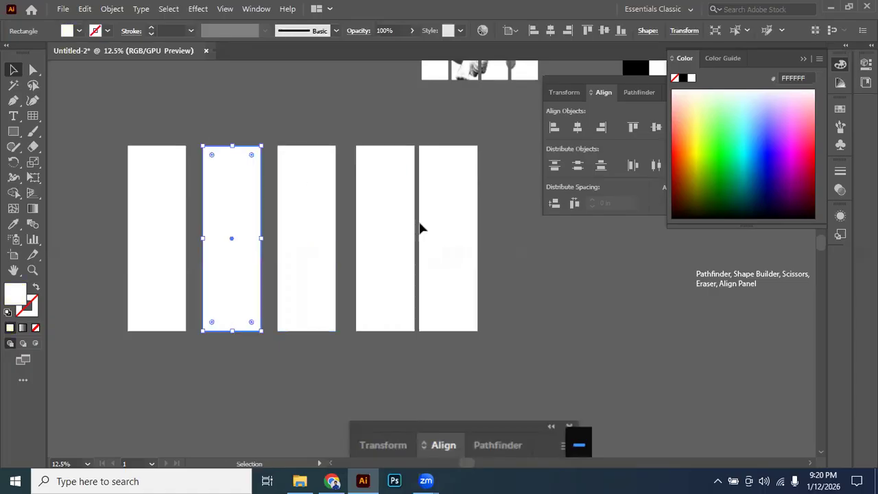
pyautogui.click(482, 239)
pyautogui.hotkey('ctrl', 'a')
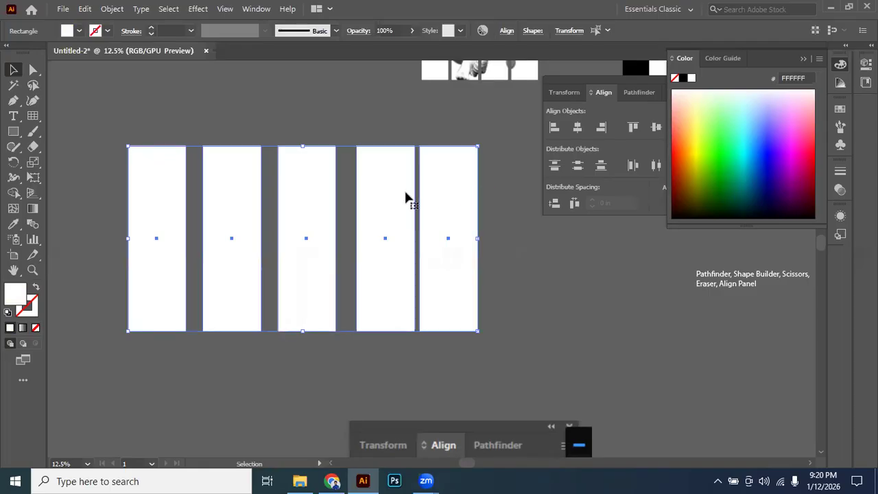
pyautogui.hscroll(2, 404, 192)
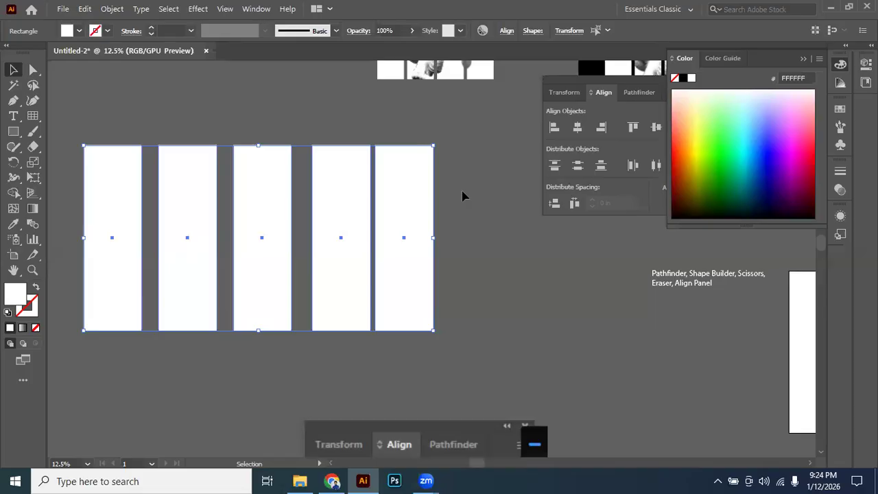
pyautogui.click(470, 194)
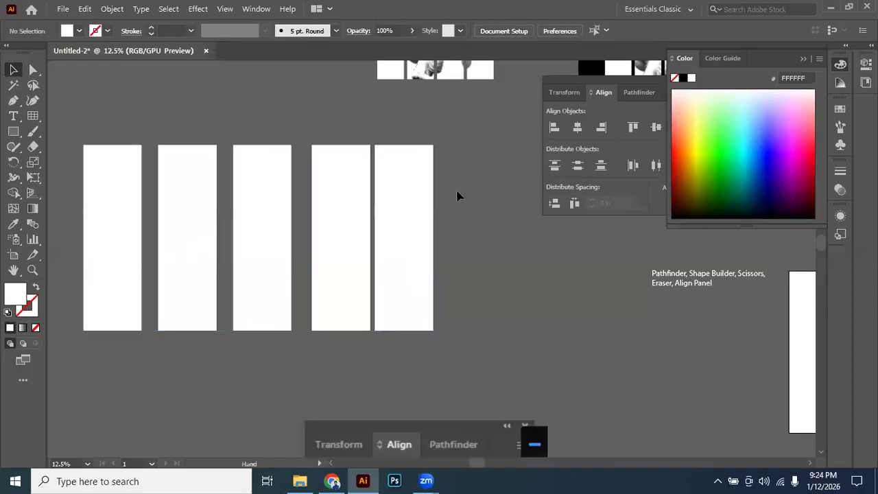
pyautogui.moveTo(457, 192); pyautogui.dragTo(452, 186)
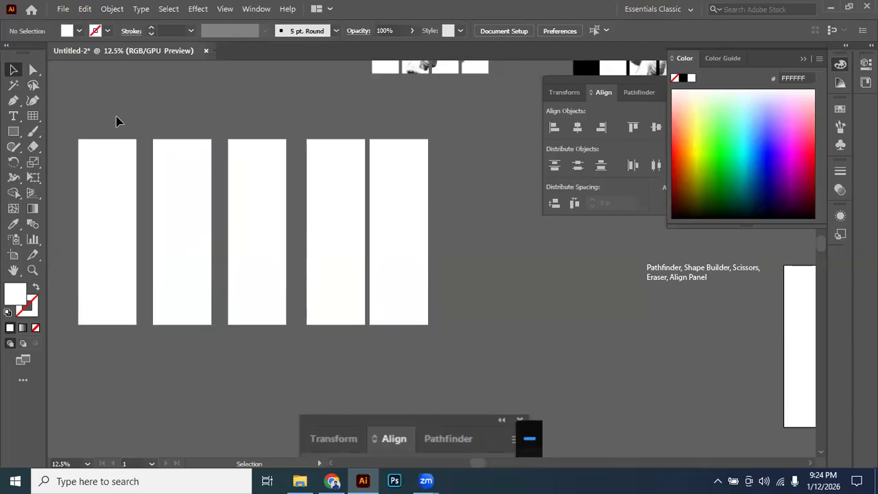
pyautogui.moveTo(96, 126); pyautogui.dragTo(376, 266)
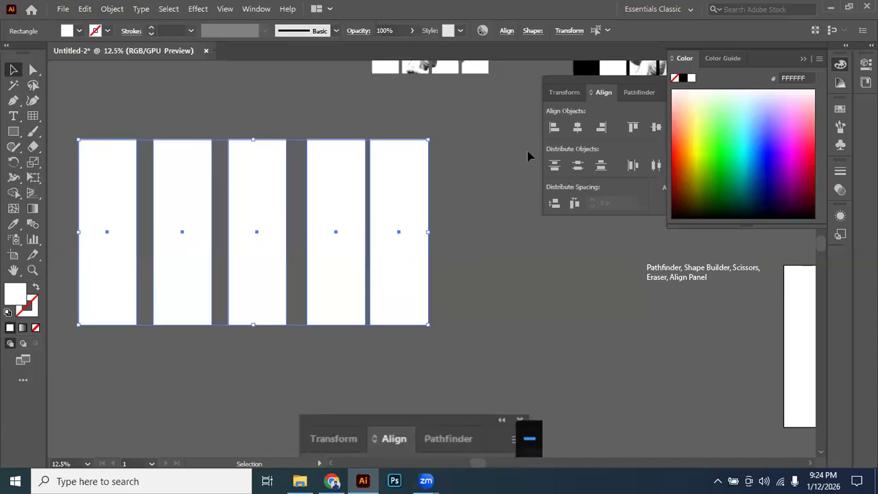
pyautogui.click(654, 166)
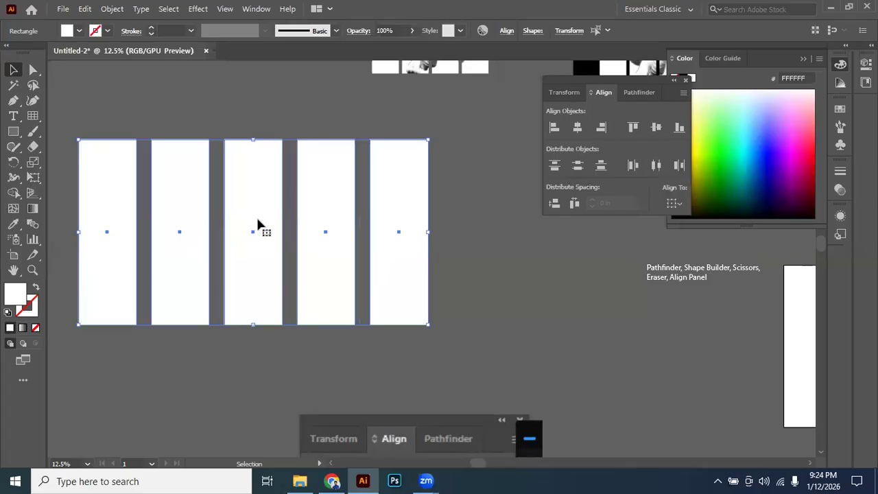
pyautogui.click(486, 209)
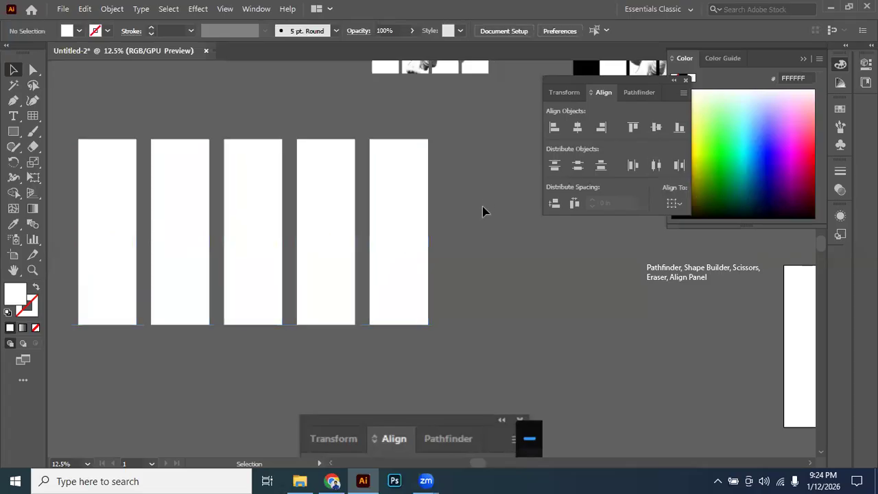
# Reselect the five upright rectangles, try Vertical Distribute Space on them, and deselect them.
pyautogui.moveTo(74, 122); pyautogui.dragTo(531, 314)
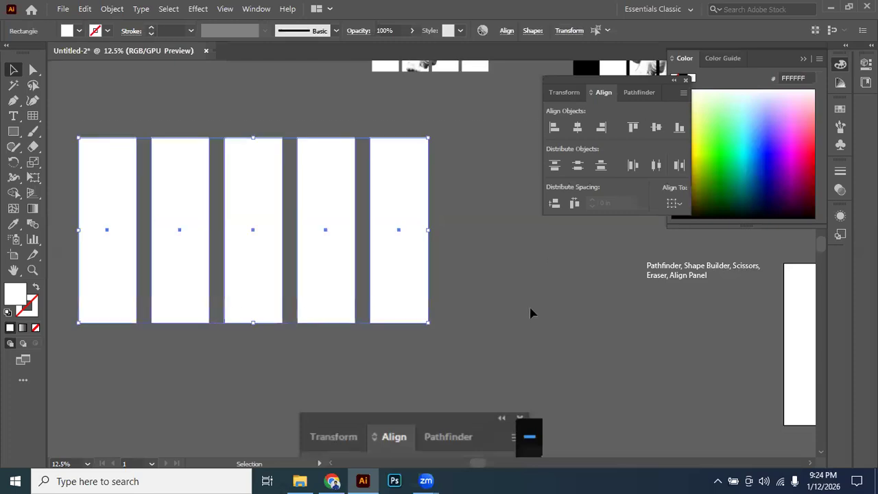
pyautogui.press('a')
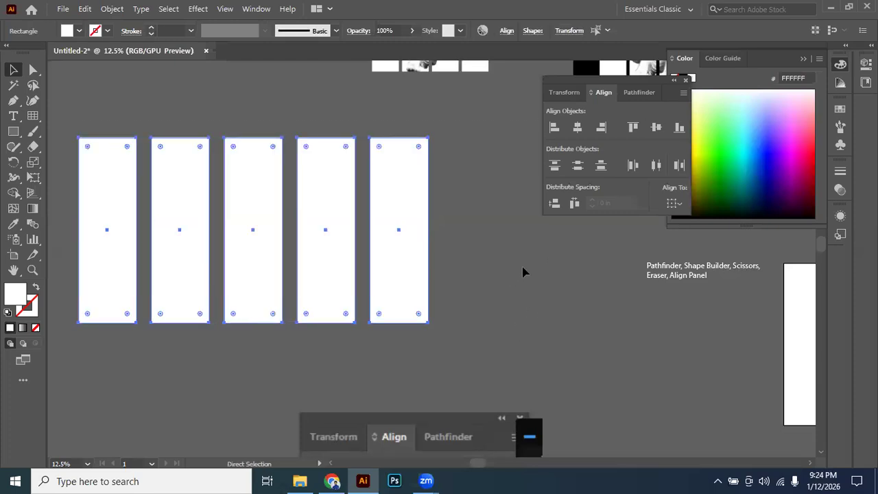
pyautogui.press('v')
pyautogui.click(555, 203)
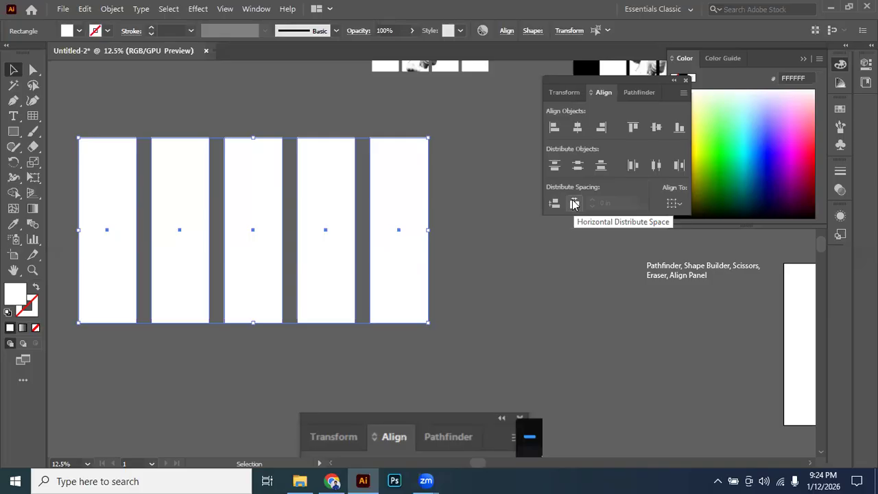
pyautogui.click(452, 234)
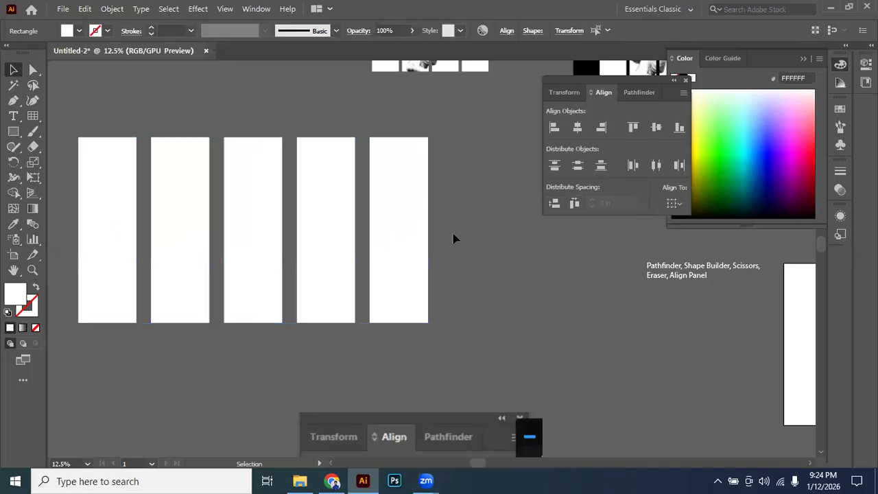
# Undo back to the staggered, unevenly spaced rectangles, try Horizontal Distribute Space on them, and undo it.
pyautogui.hotkey('ctrl', 'z')
pyautogui.hotkey('ctrl', 'z')
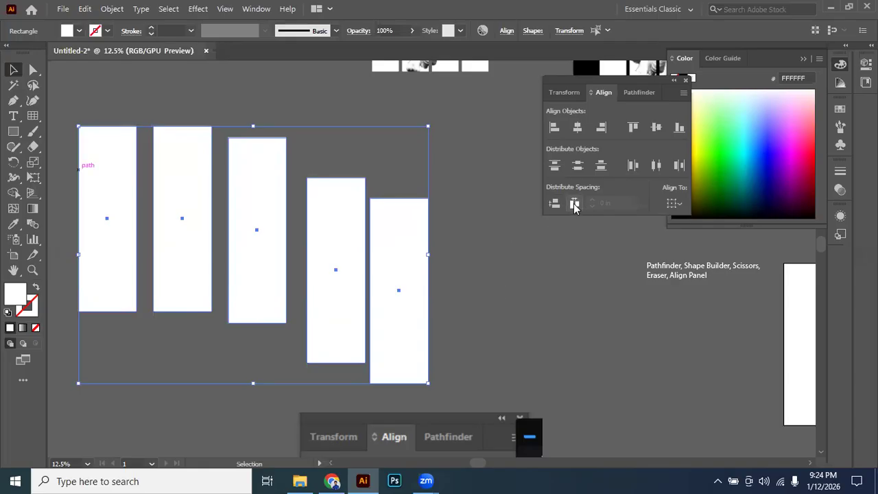
pyautogui.click(575, 205)
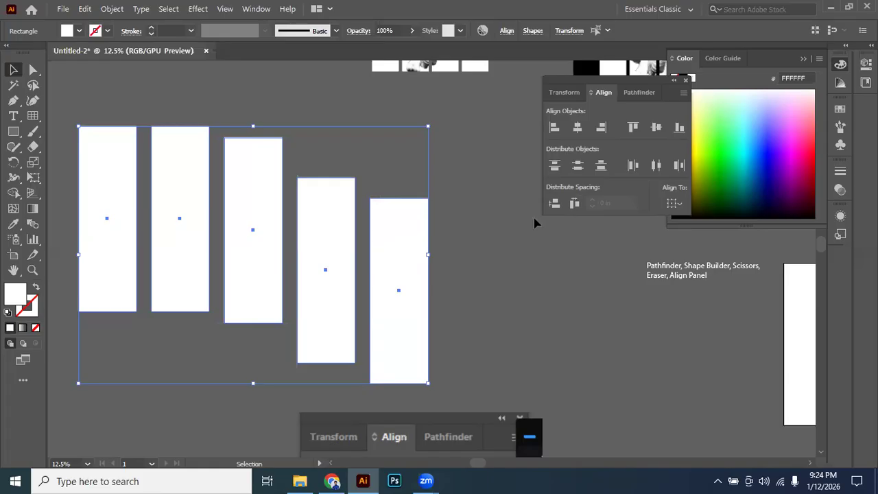
pyautogui.hotkey('ctrl', 'z')
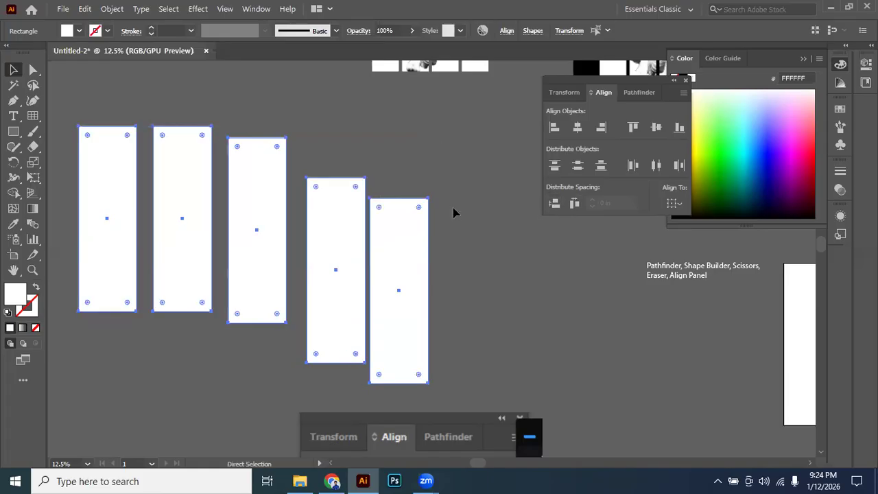
# Turn the five rectangles into a stack of horizontal bars, evenly spaced with Vertical Distribute Space and centred with Horizontal Align Center.
pyautogui.moveTo(450, 218); pyautogui.dragTo(351, 322)
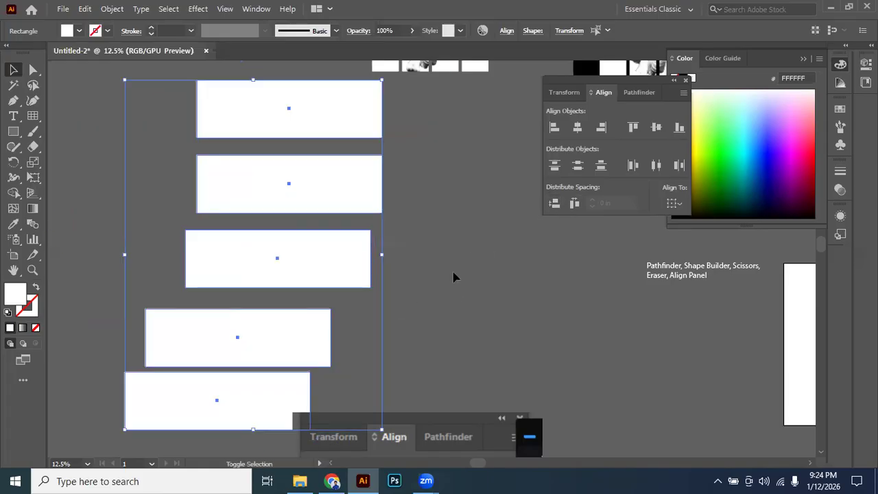
pyautogui.click(554, 204)
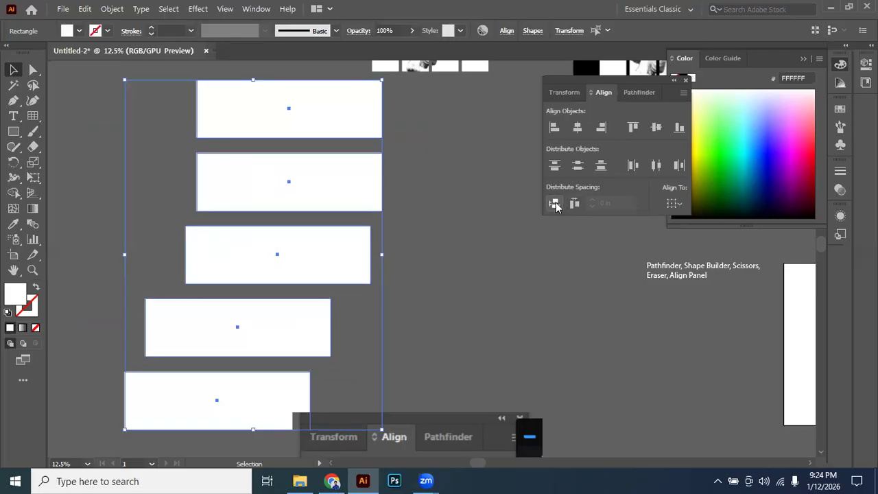
pyautogui.click(577, 129)
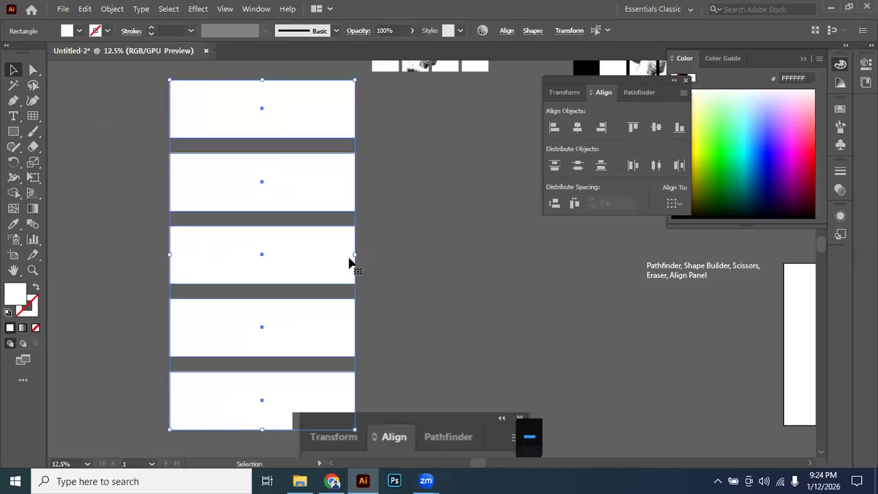
# Delete the stack of five horizontal bars and the pasted Align panel screenshot below it.
pyautogui.scroll(-1, 354, 251)
pyautogui.moveTo(393, 230); pyautogui.dragTo(350, 172)
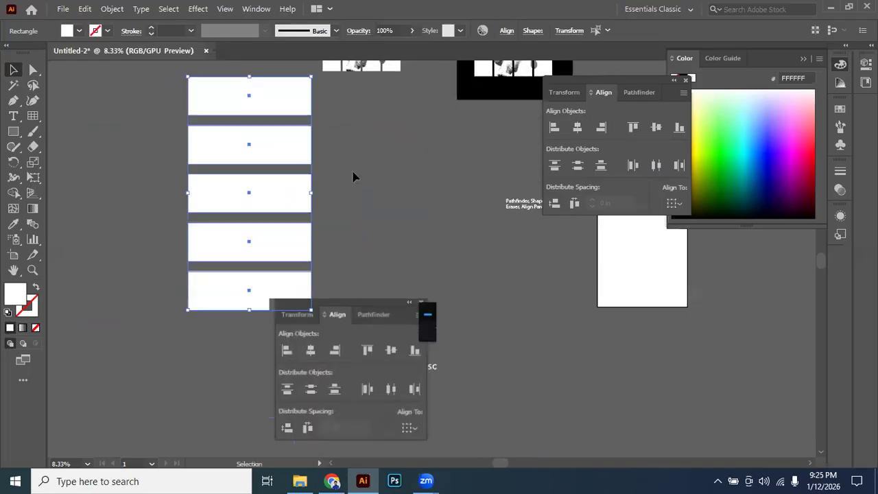
pyautogui.moveTo(343, 183); pyautogui.dragTo(344, 190)
pyautogui.click(365, 185)
pyautogui.moveTo(147, 101); pyautogui.dragTo(251, 288)
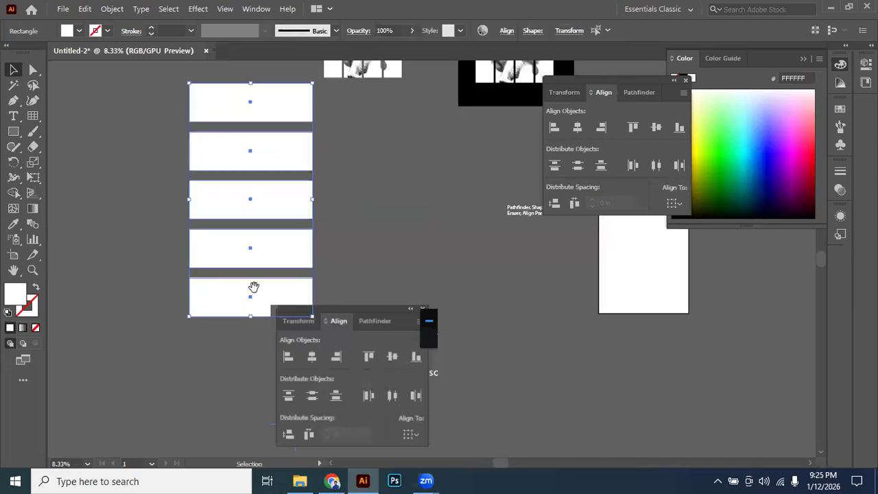
pyautogui.hscroll(-1, 492, 190)
pyautogui.hotkey('ctrl', '-')
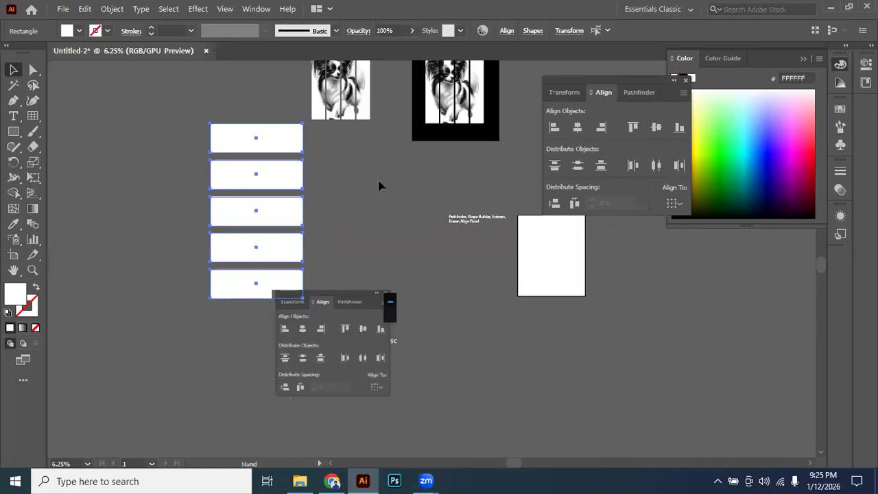
pyautogui.press('Delete')
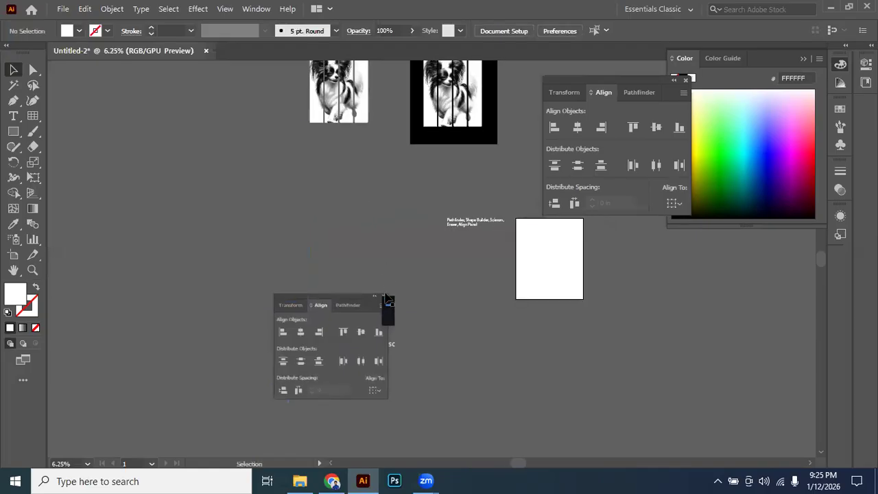
pyautogui.click(368, 305)
pyautogui.press('Delete')
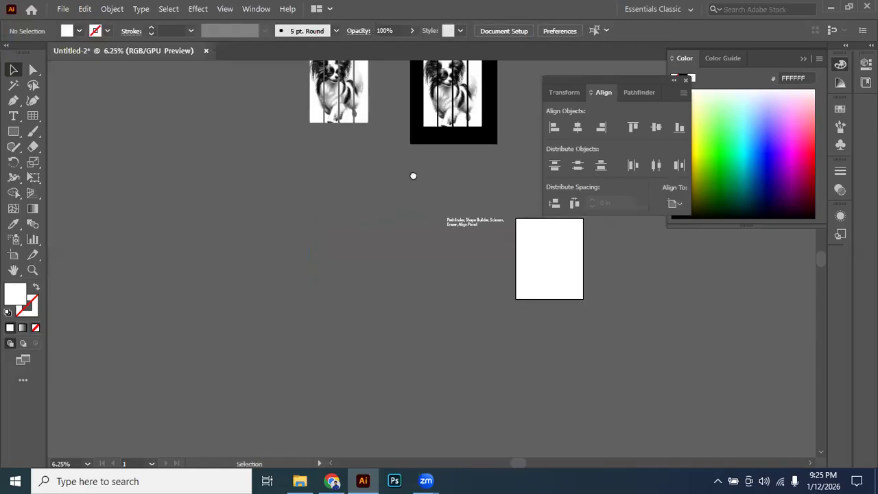
# Delete the sliced dog picture without the black background, keeping the copy on the black rectangle.
pyautogui.scroll(2, 409, 153)
pyautogui.scroll(-2, 343, 214)
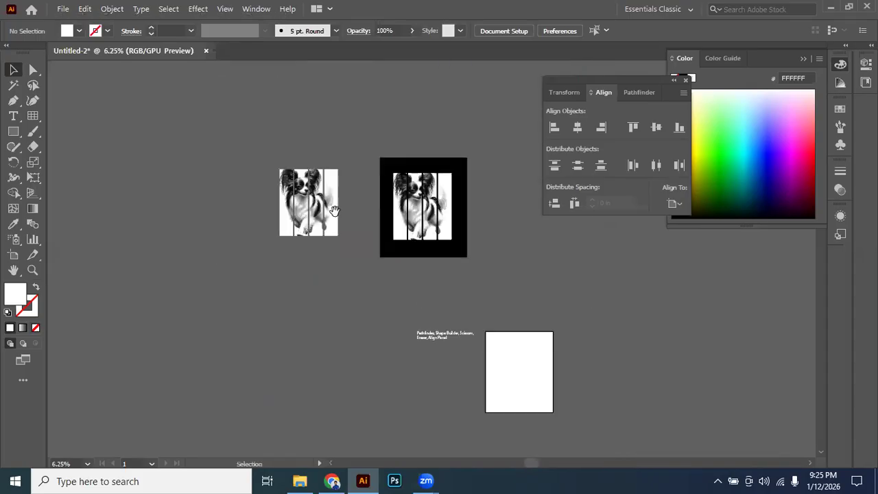
pyautogui.click(317, 182)
pyautogui.press('Delete')
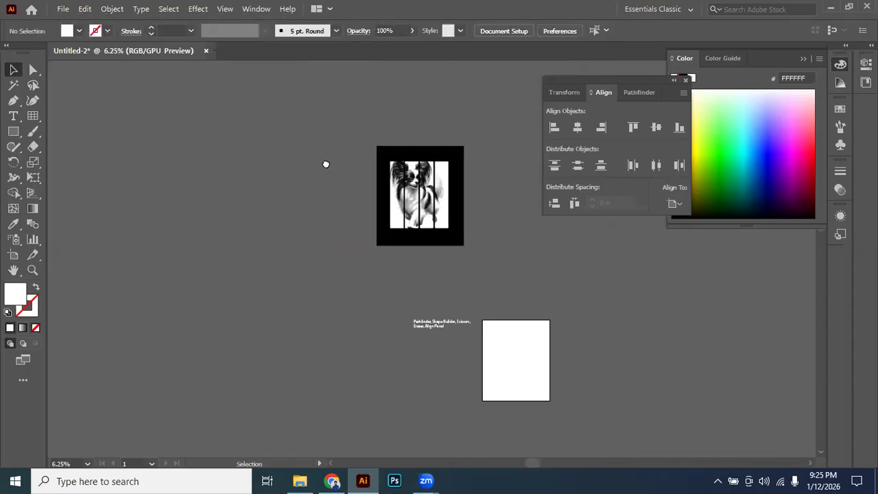
# Delete the text line listing Pathfinder, Shape Builder, Scissors, Eraser and Align Panel beside the artboard.
pyautogui.click(421, 164)
pyautogui.scroll(3, 405, 299)
pyautogui.scroll(2, 309, 247)
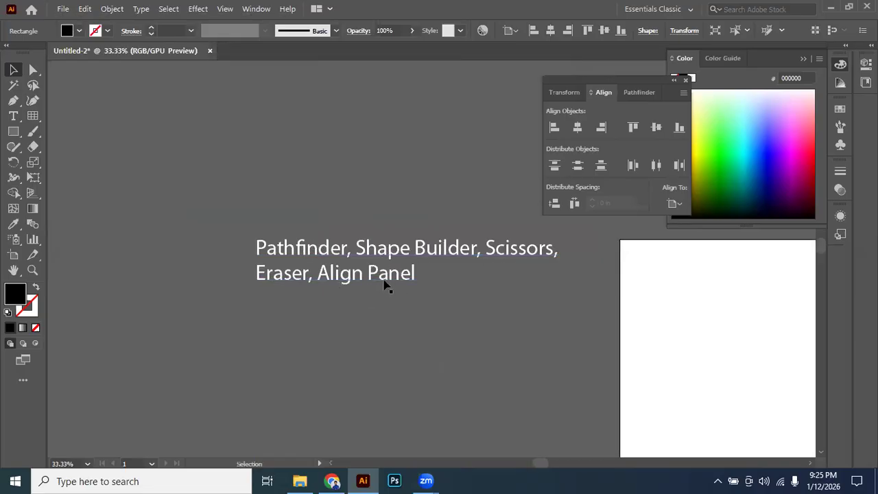
pyautogui.click(364, 216)
pyautogui.scroll(-1, 373, 231)
pyautogui.moveTo(278, 212); pyautogui.dragTo(439, 288)
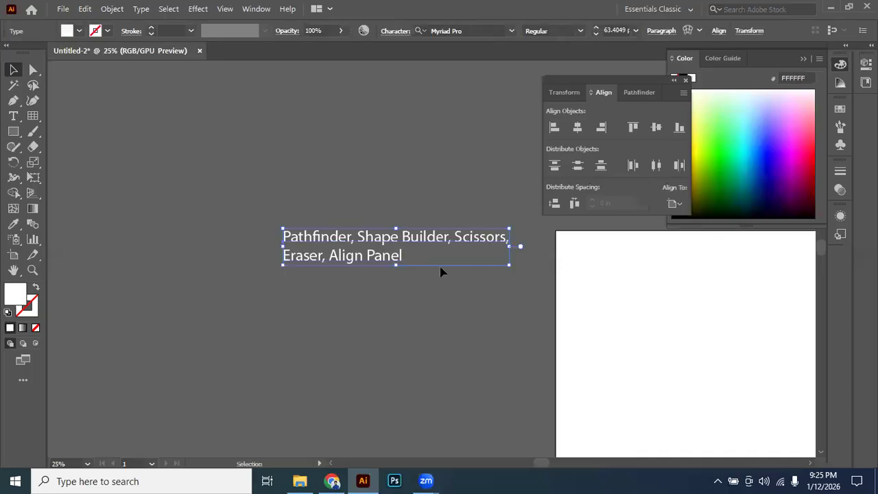
pyautogui.press('Delete')
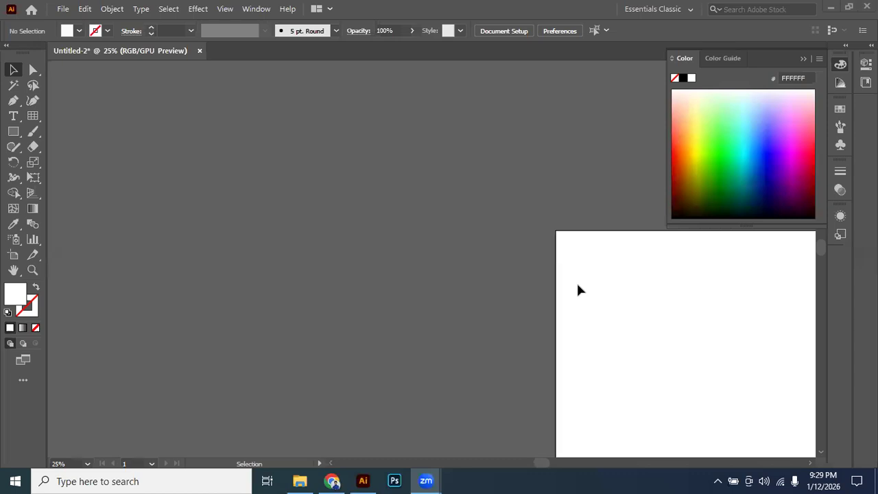
# Capture the screen area around the Zoom remote control request and save it to the Desktop as JPEG Screenshot_10.
pyautogui.press('Print')
pyautogui.moveTo(198, 113); pyautogui.dragTo(680, 382)
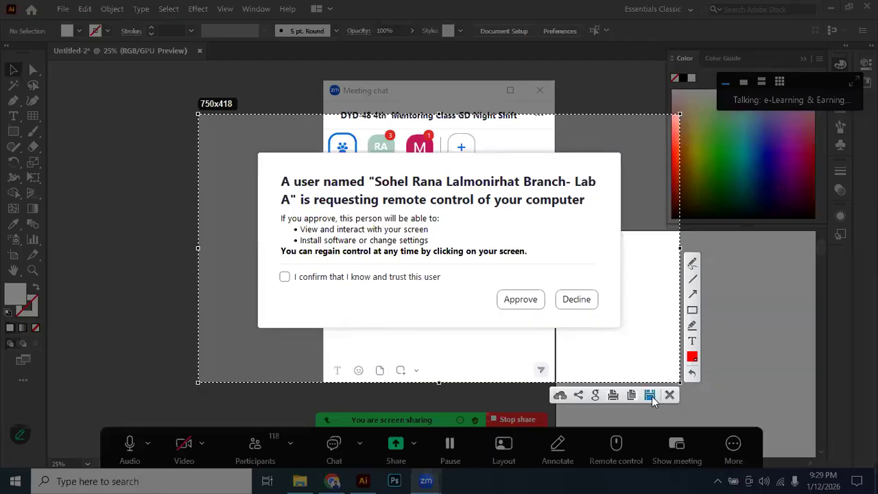
pyautogui.click(650, 396)
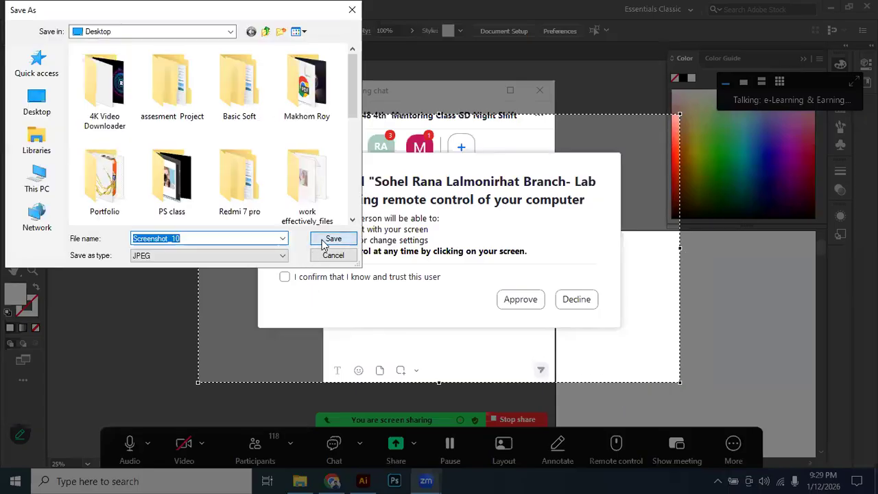
pyautogui.click(333, 239)
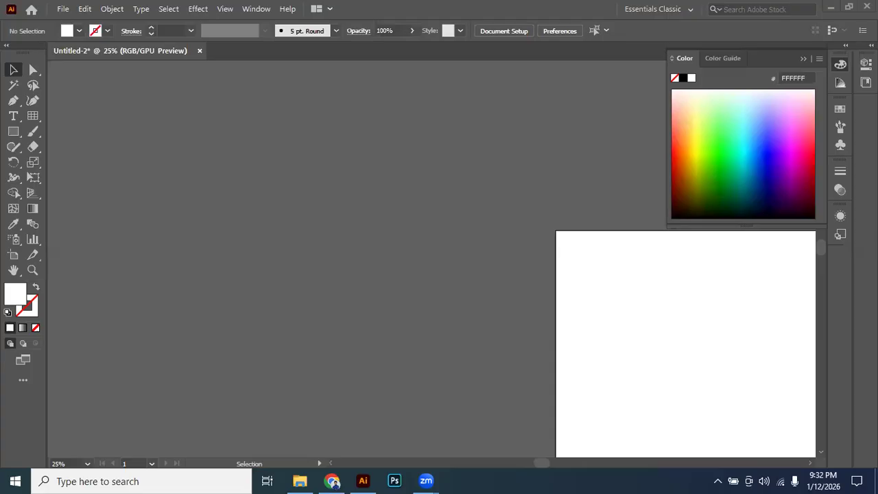
pyautogui.click(285, 307)
pyautogui.click(591, 205)
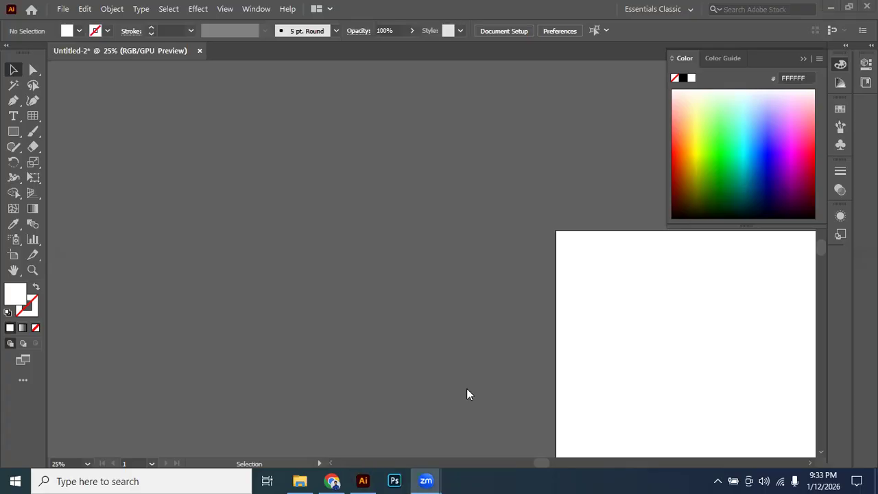
pyautogui.click(220, 302)
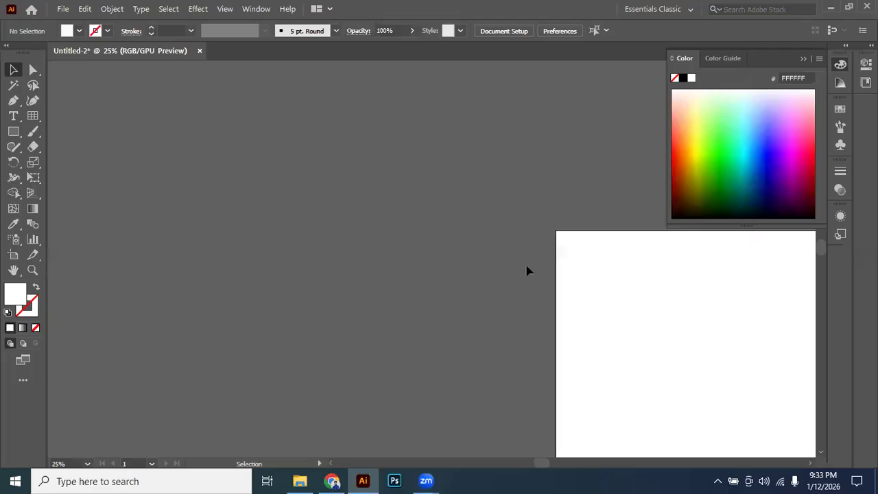
pyautogui.scroll(-3, 480, 212)
pyautogui.moveTo(472, 267); pyautogui.dragTo(469, 339)
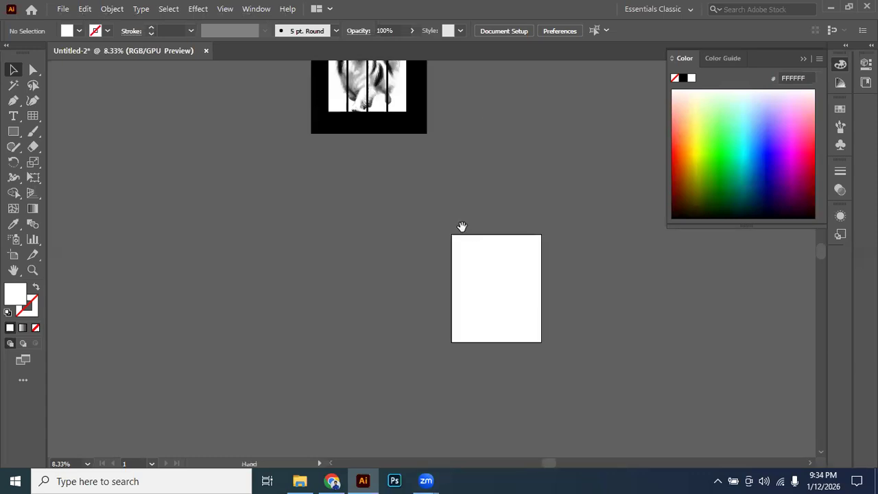
pyautogui.moveTo(400, 262); pyautogui.dragTo(508, 219)
pyautogui.moveTo(520, 188); pyautogui.dragTo(501, 178)
pyautogui.scroll(2, 510, 267)
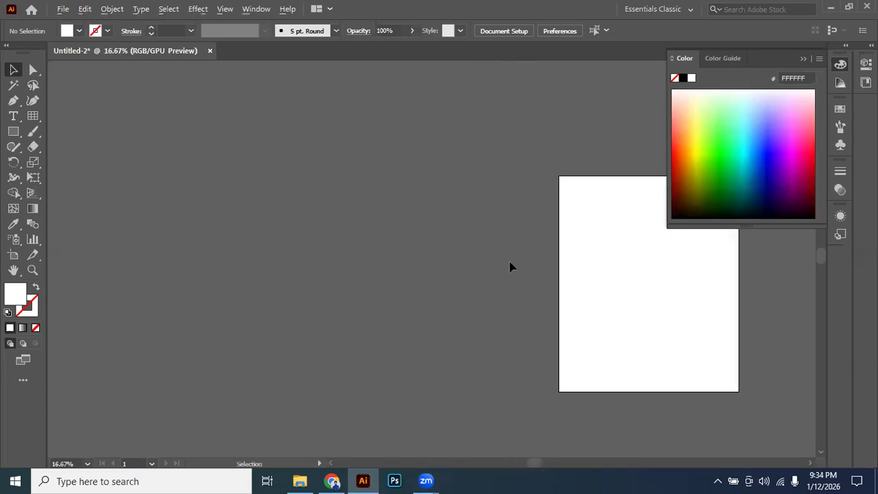
pyautogui.moveTo(510, 267); pyautogui.dragTo(388, 222)
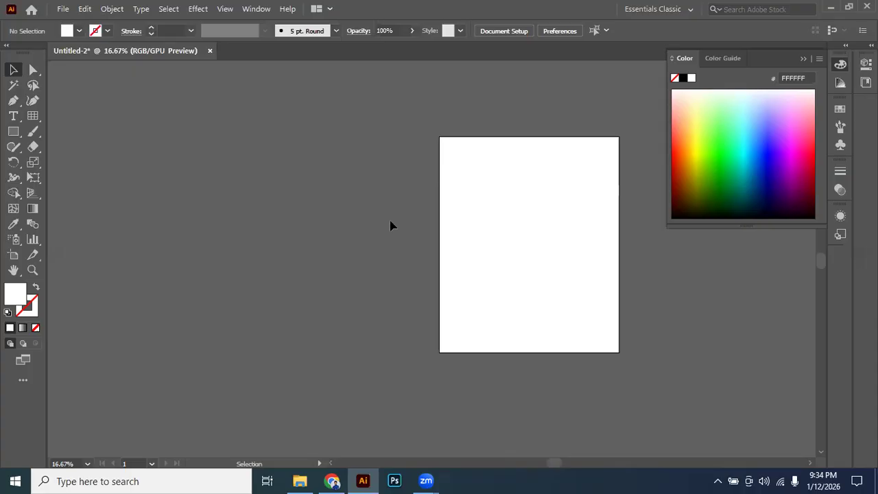